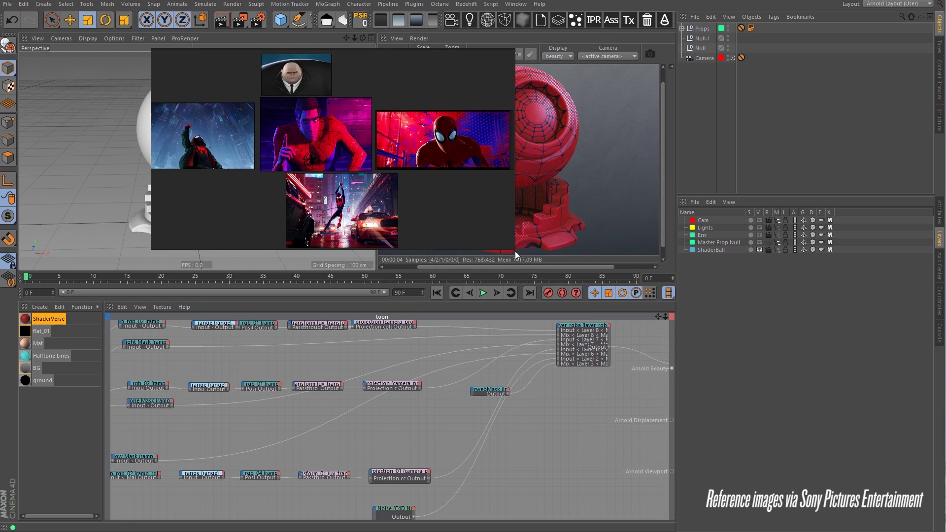
# Enlarge the reference board and examine the Spider-Verse film stills up close, including the Spider-Man character with a raised finger
pyautogui.moveTo(515, 251); pyautogui.dragTo(680, 420)
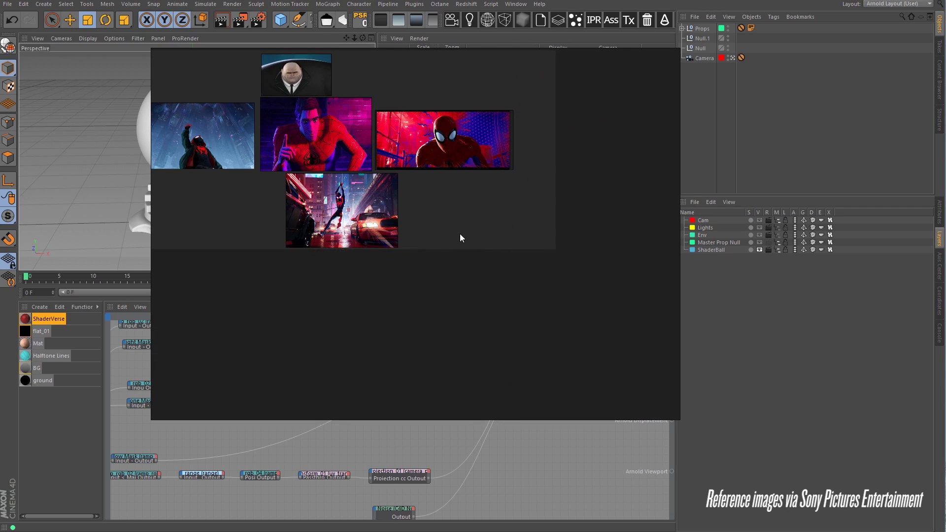
pyautogui.keyDown('alt'); pyautogui.moveTo(387, 286); pyautogui.dragTo(435, 223, button='right'); pyautogui.keyUp('alt')
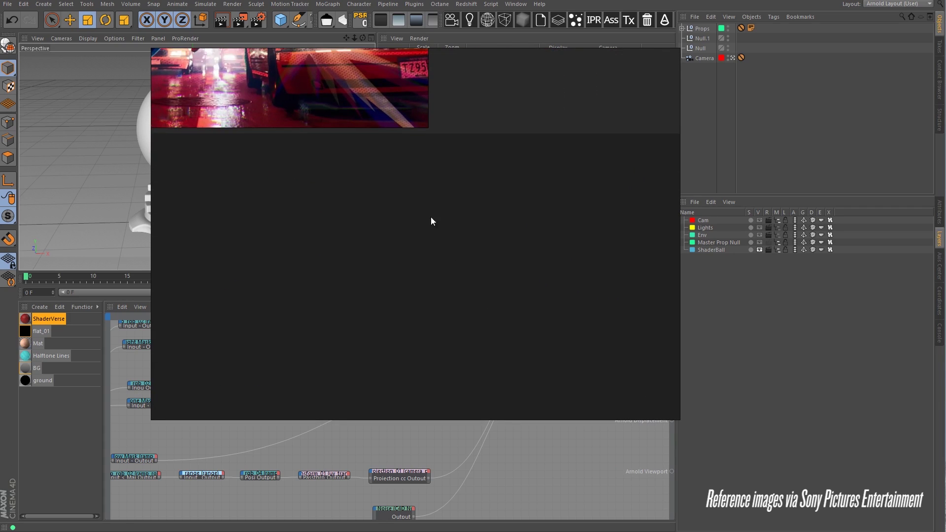
pyautogui.moveTo(286, 105); pyautogui.dragTo(616, 337, button='middle')
pyautogui.moveTo(289, 67); pyautogui.dragTo(477, 188, button='middle')
pyautogui.moveTo(432, 157); pyautogui.dragTo(327, 330, button='middle')
pyautogui.scroll(3, 415, 248)
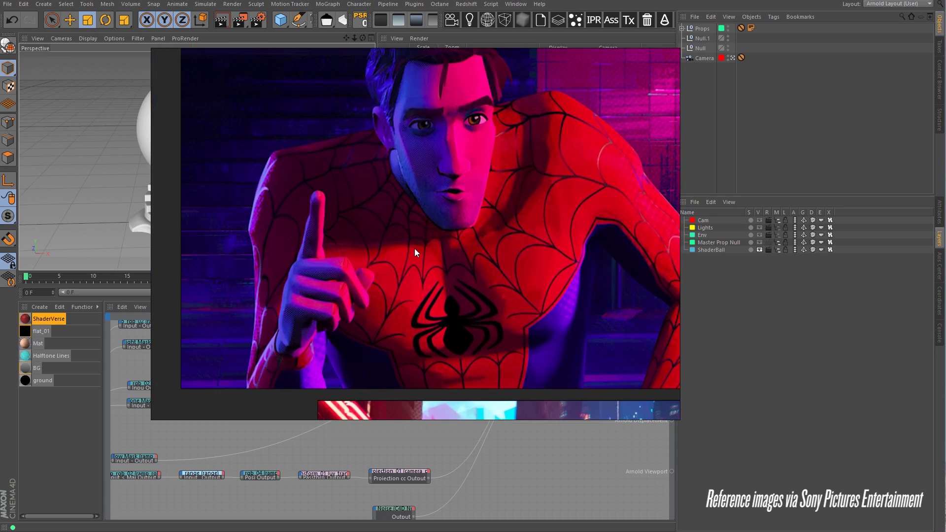
pyautogui.scroll(2, 468, 251)
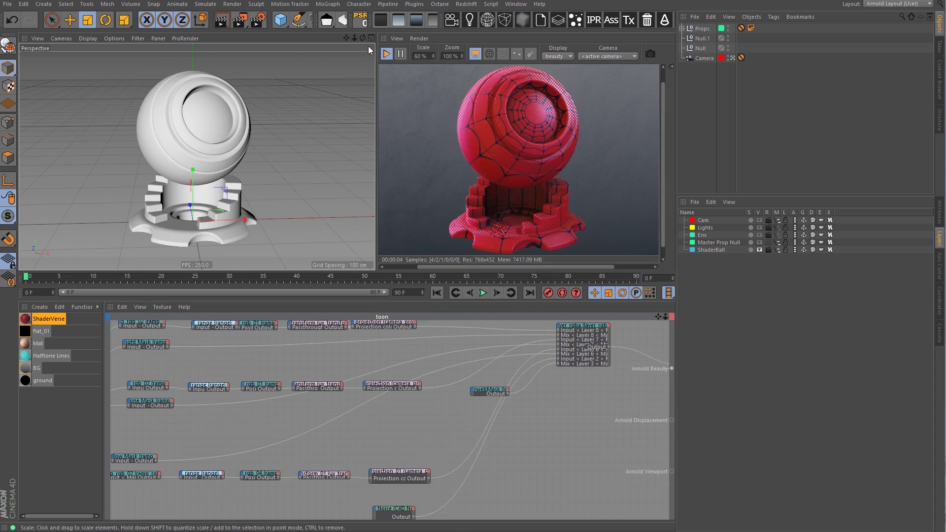
# Leave the scene camera view and orbit in close on the shader ball to inspect the web and halftone shading
pyautogui.click(732, 58)
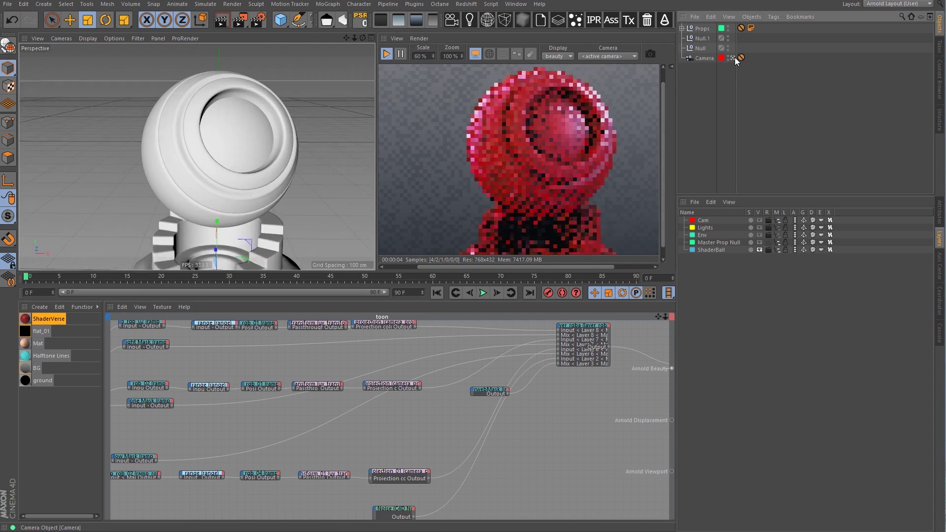
pyautogui.keyDown('alt'); pyautogui.moveTo(296, 135); pyautogui.dragTo(263, 200); pyautogui.keyUp('alt')
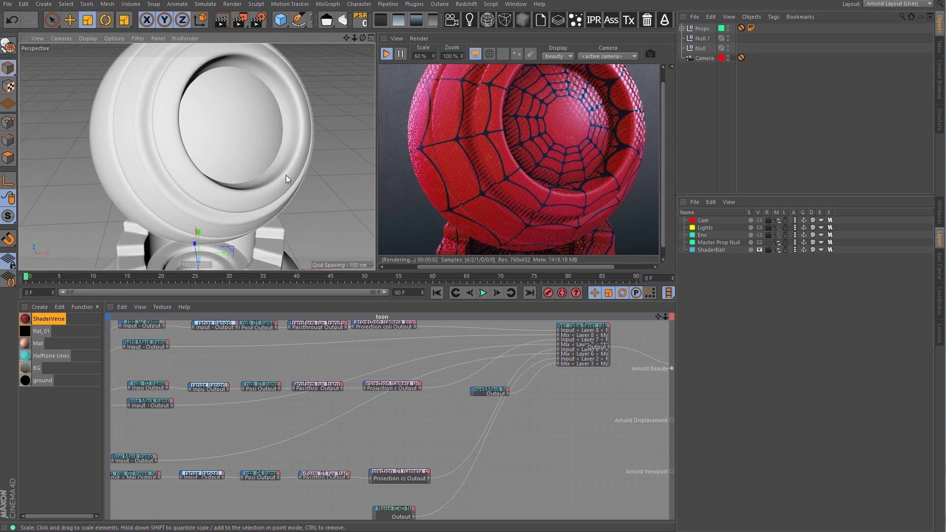
pyautogui.keyDown('alt'); pyautogui.moveTo(285, 137); pyautogui.dragTo(284, 167); pyautogui.keyUp('alt')
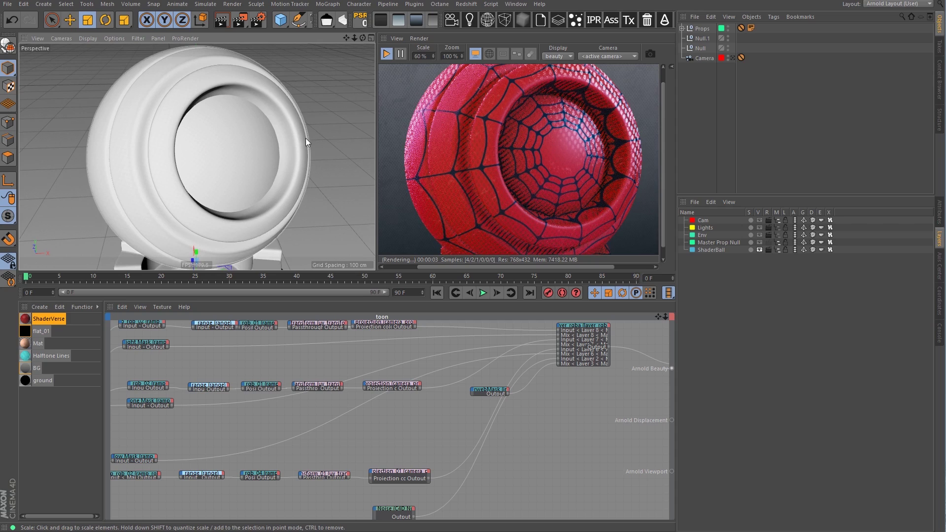
# Frame the whole toon node network and preview the utility shader by routing its output to Arnold Beauty
pyautogui.keyDown('alt'); pyautogui.moveTo(578, 399); pyautogui.dragTo(593, 416, button='middle'); pyautogui.keyUp('alt')
pyautogui.keyDown('alt'); pyautogui.moveTo(523, 415); pyautogui.dragTo(356, 460, button='right'); pyautogui.keyUp('alt')
pyautogui.keyDown('alt'); pyautogui.moveTo(377, 463); pyautogui.dragTo(396, 446, button='middle'); pyautogui.keyUp('alt')
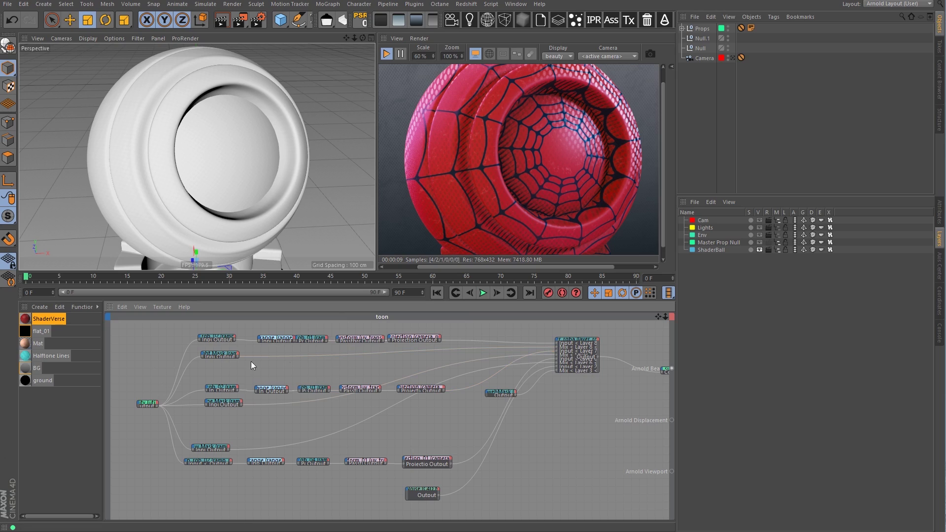
pyautogui.click(147, 405)
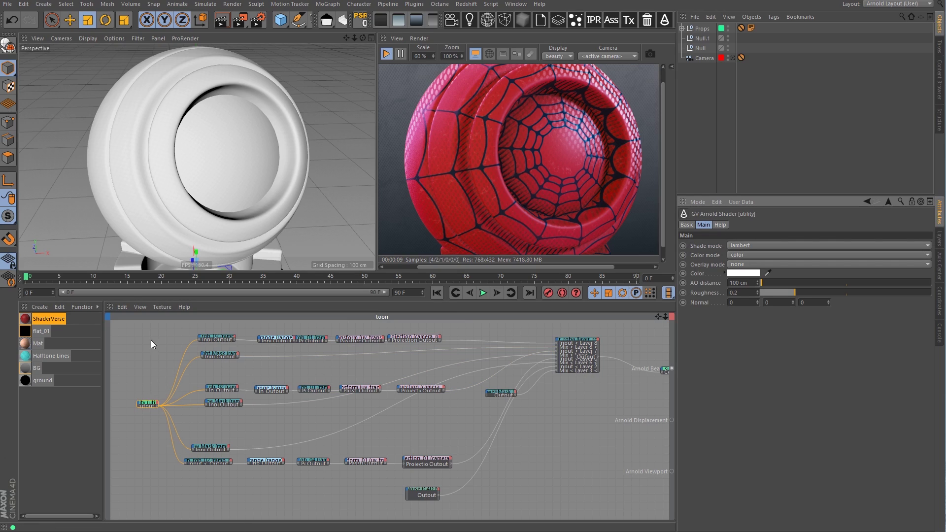
pyautogui.hotkey('alt', 'w')
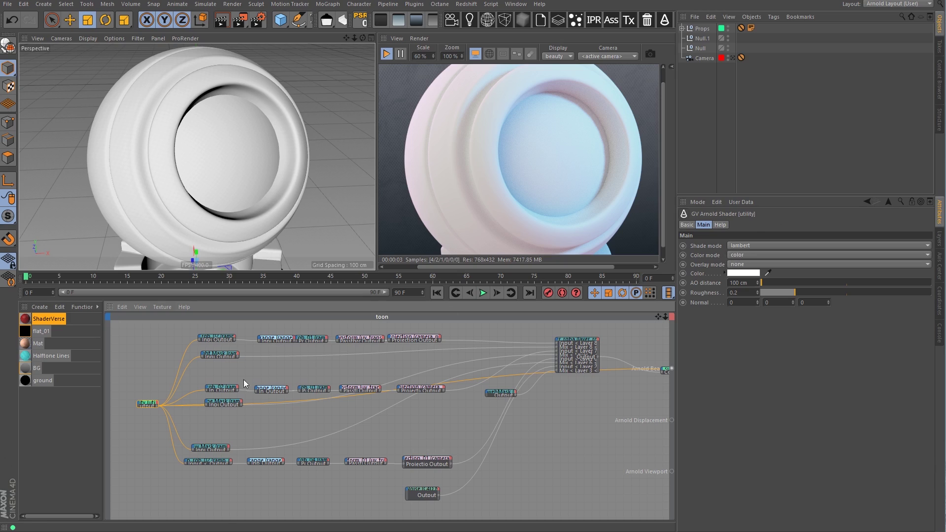
pyautogui.moveTo(147, 405); pyautogui.dragTo(144, 403)
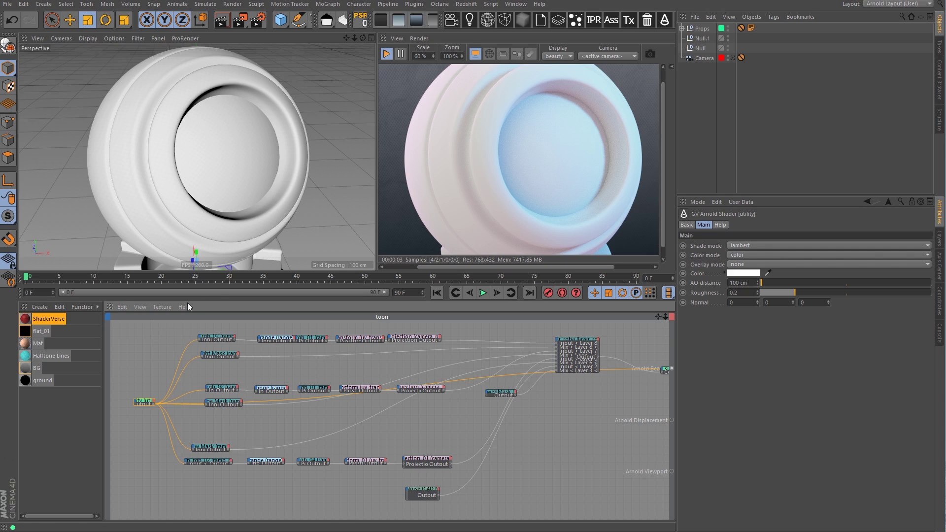
# Return to the scene camera view and preview the topmost ramp_rgb_02 node through Arnold Beauty
pyautogui.click(732, 59)
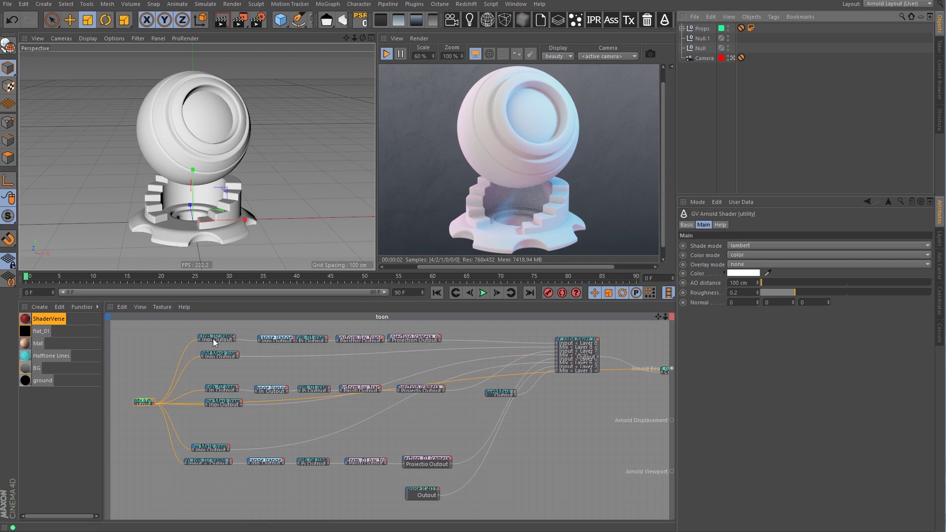
pyautogui.keyDown('alt'); pyautogui.moveTo(300, 380); pyautogui.dragTo(410, 340, button='right'); pyautogui.keyUp('alt')
pyautogui.keyDown('alt'); pyautogui.moveTo(366, 369); pyautogui.dragTo(466, 434, button='middle'); pyautogui.keyUp('alt')
pyautogui.keyDown('alt'); pyautogui.moveTo(422, 418); pyautogui.dragTo(606, 355, button='right'); pyautogui.keyUp('alt')
pyautogui.keyDown('alt'); pyautogui.moveTo(392, 406); pyautogui.dragTo(352, 404, button='middle'); pyautogui.keyUp('alt')
pyautogui.moveTo(513, 472); pyautogui.dragTo(498, 386, button='middle')
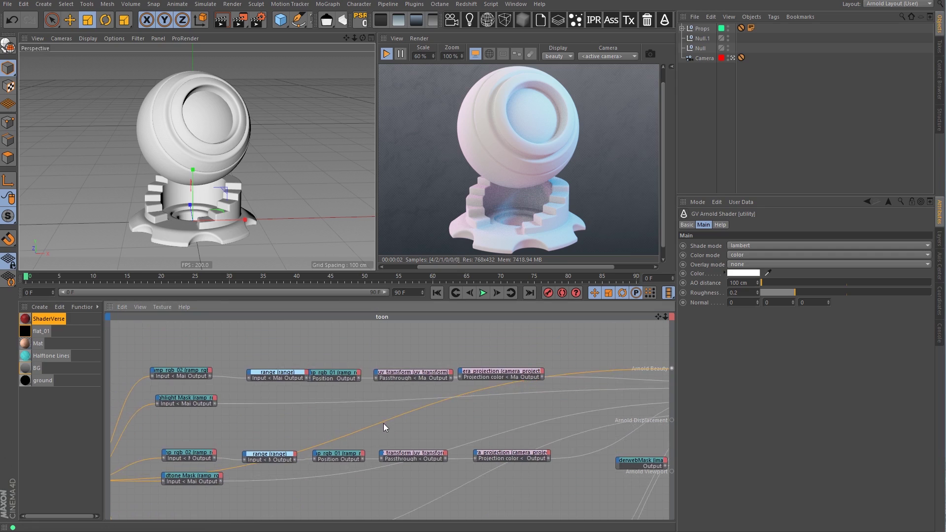
pyautogui.moveTo(383, 423); pyautogui.dragTo(418, 410, button='middle')
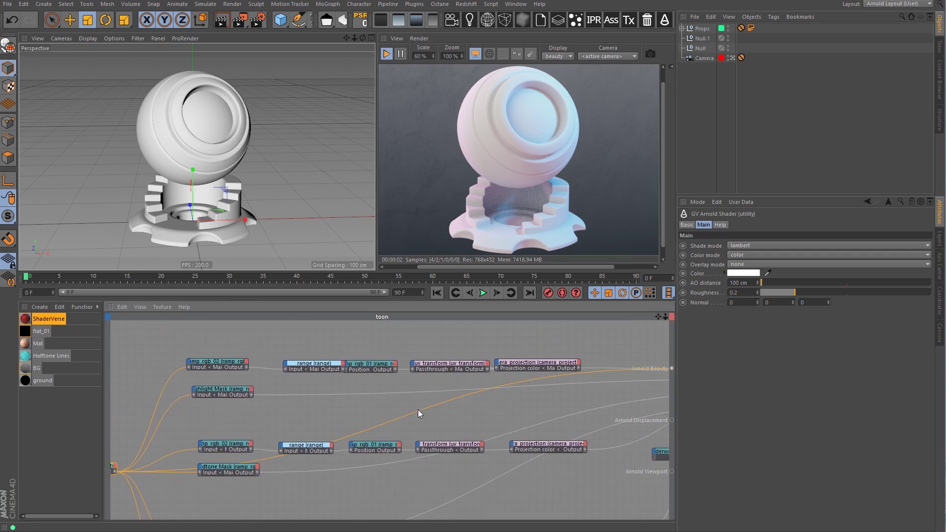
pyautogui.click(232, 365)
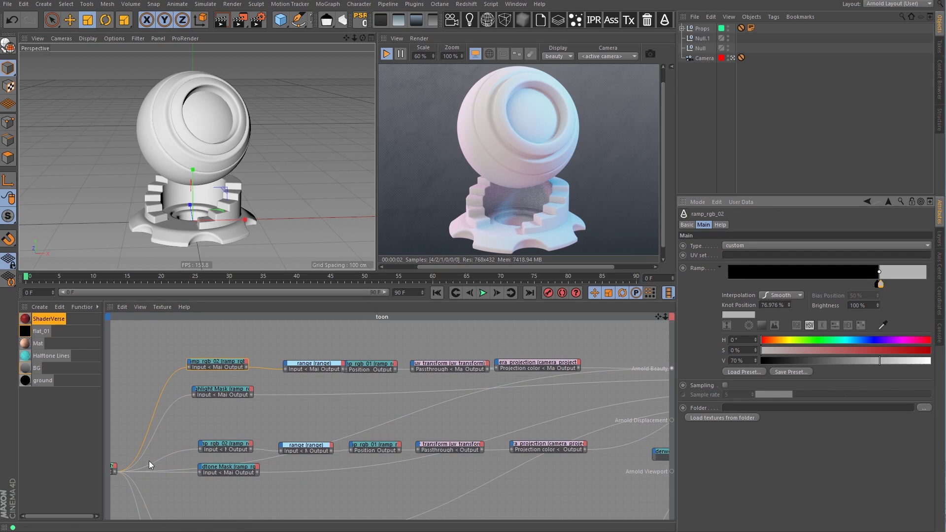
pyautogui.doubleClick(216, 364)
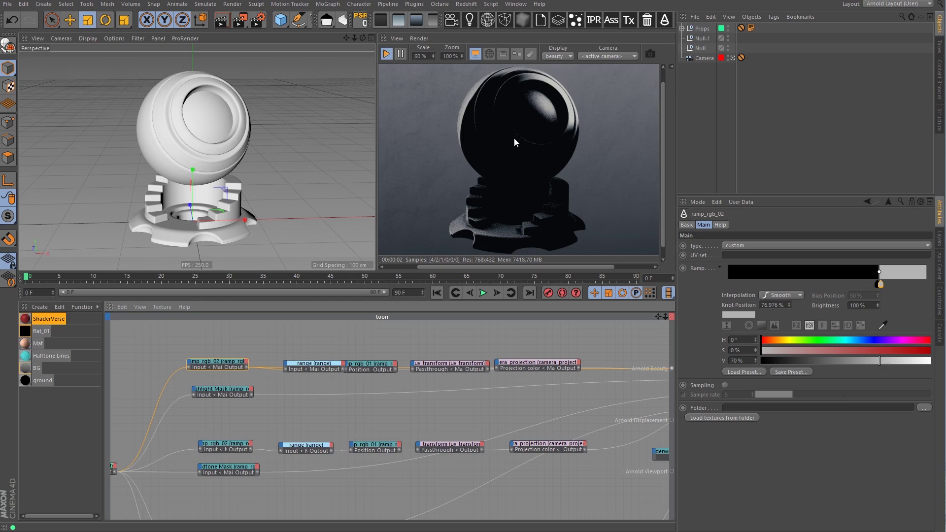
# Preview the Highlight Mask ramp through Arnold Beauty and compare the render with the display filter off and on
pyautogui.keyDown('alt'); pyautogui.click(223, 393); pyautogui.keyUp('alt')
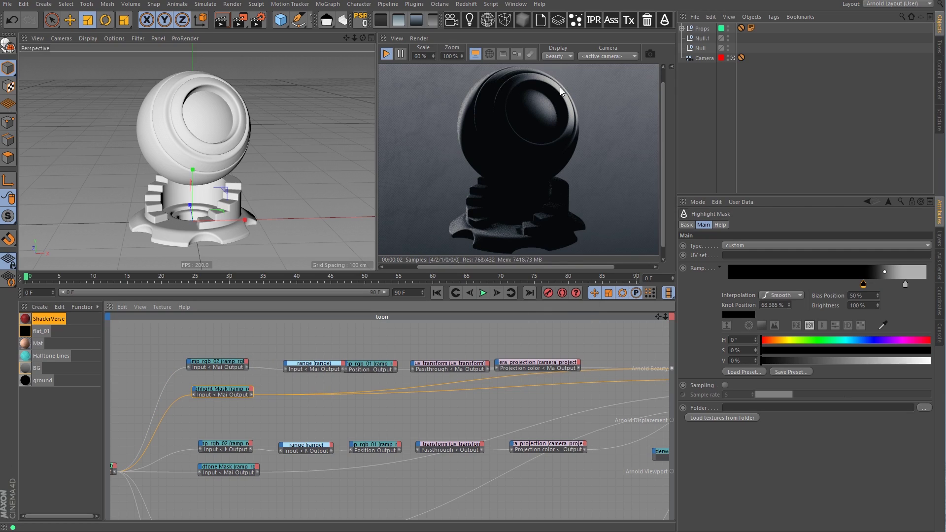
pyautogui.click(476, 54)
pyautogui.click(476, 55)
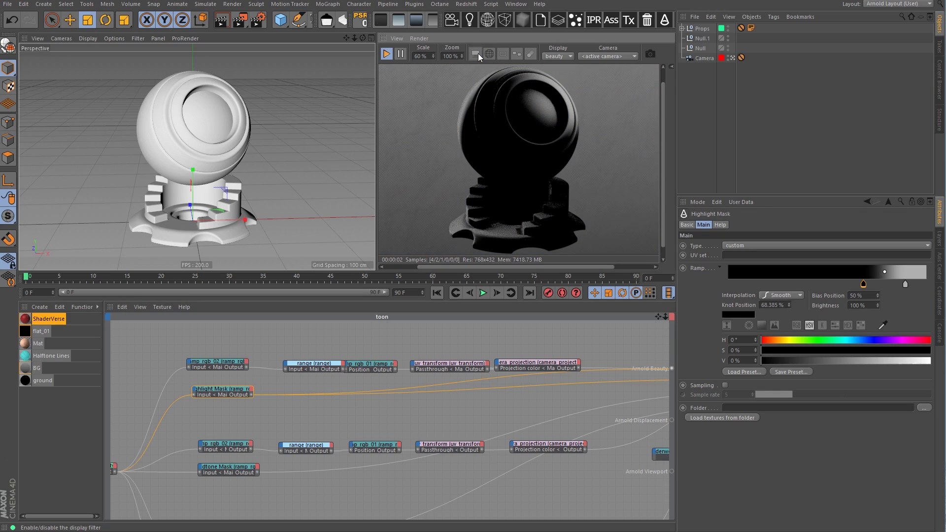
pyautogui.click(476, 53)
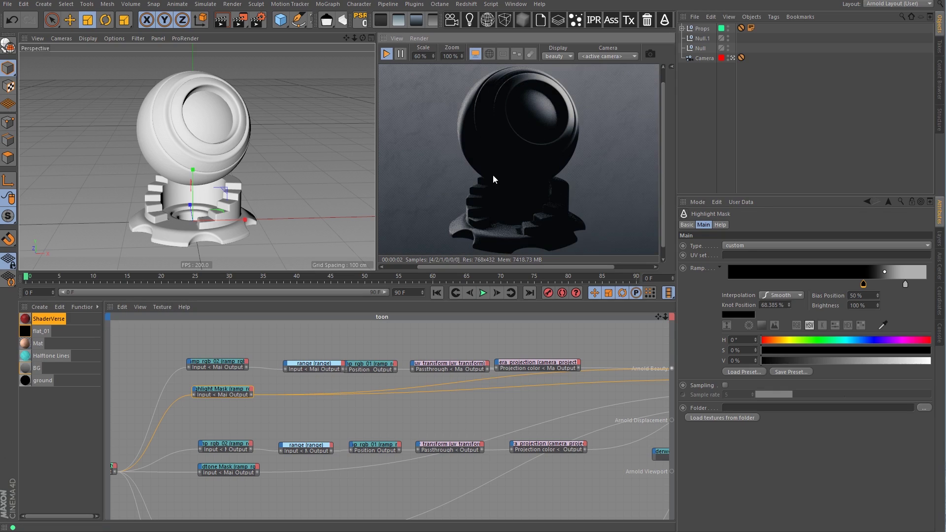
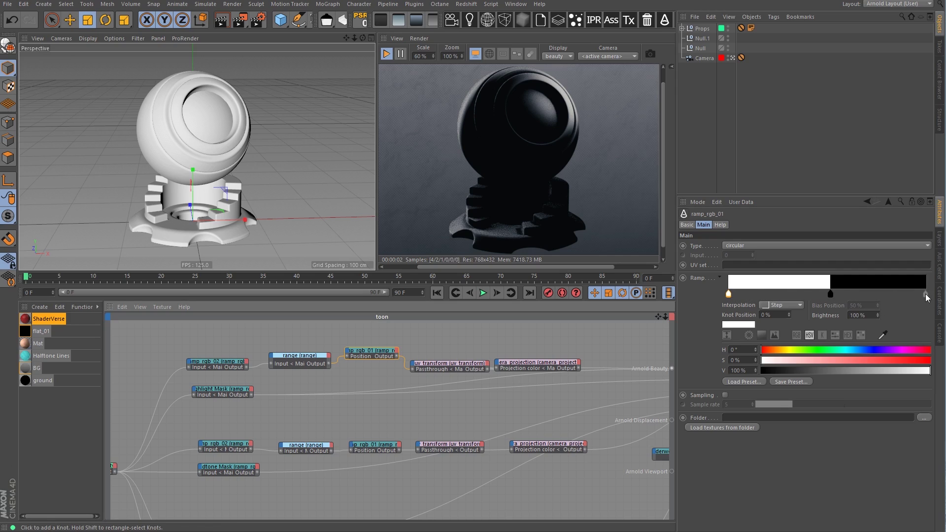
# Spread out the top row's uv_transform and camera_projection nodes and review the settings of ramp_rgb_01 and uv_transform
pyautogui.moveTo(546, 367); pyautogui.dragTo(577, 369)
pyautogui.moveTo(450, 364); pyautogui.dragTo(454, 354)
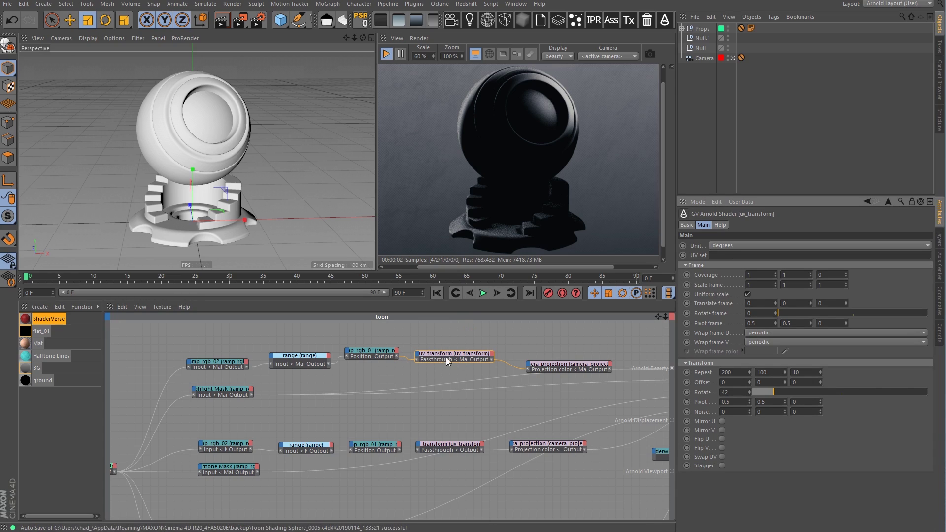
pyautogui.click(369, 350)
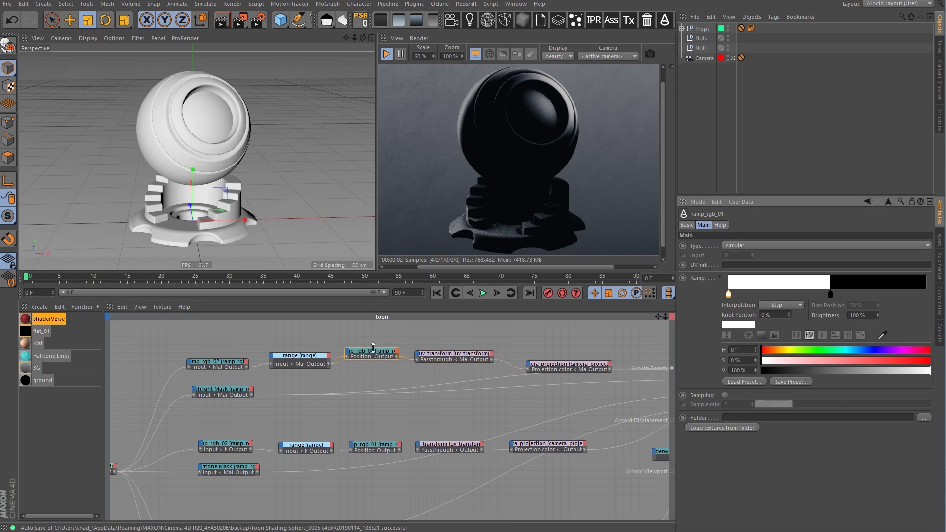
pyautogui.click(449, 356)
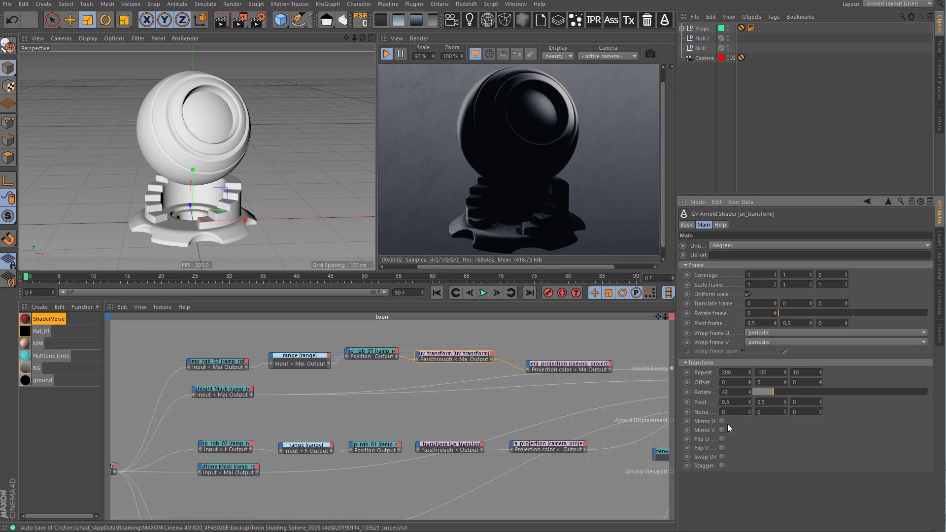
# Preview the top row's uv_transform through Arnold Beauty and leave the scene camera view to inspect the dots up close
pyautogui.click(459, 356)
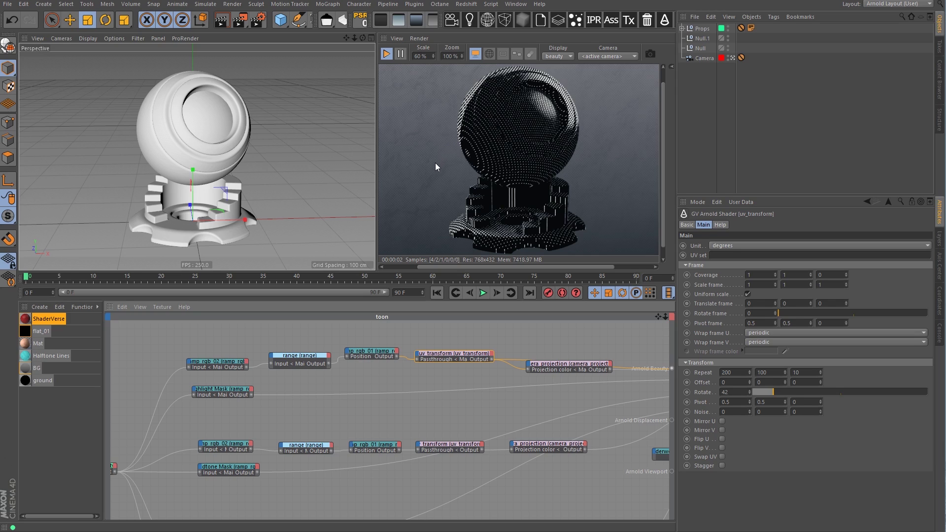
pyautogui.click(732, 58)
pyautogui.click(732, 59)
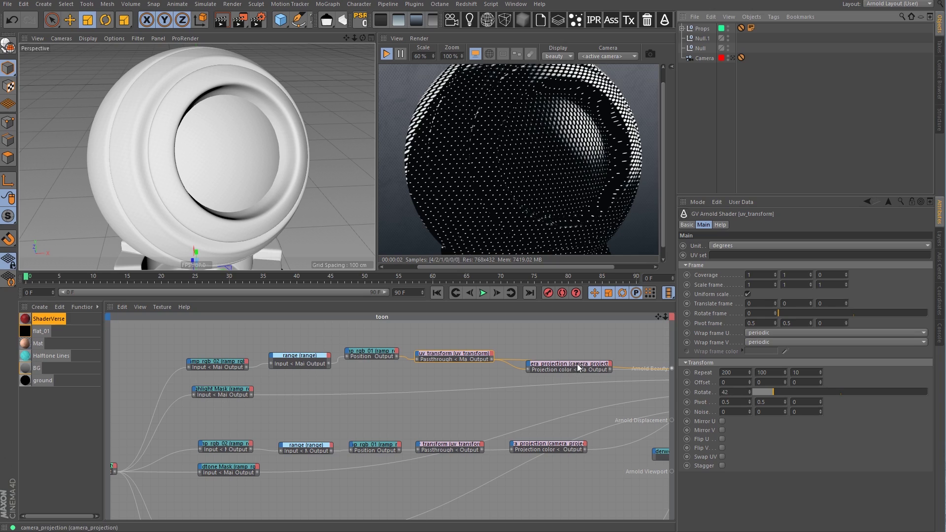
# Move the top row's camera_projection node up, preview it through Arnold Beauty and return to the scene camera view
pyautogui.moveTo(571, 369); pyautogui.dragTo(579, 348)
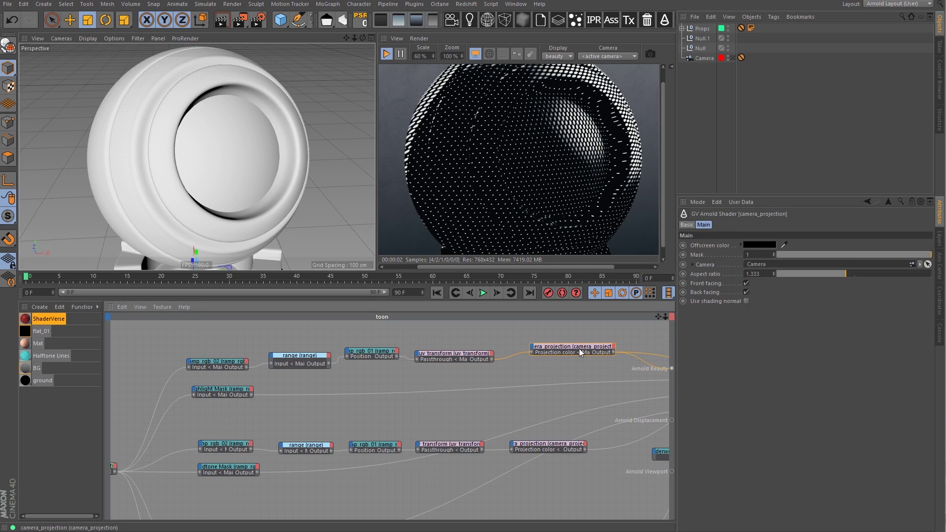
pyautogui.click(733, 58)
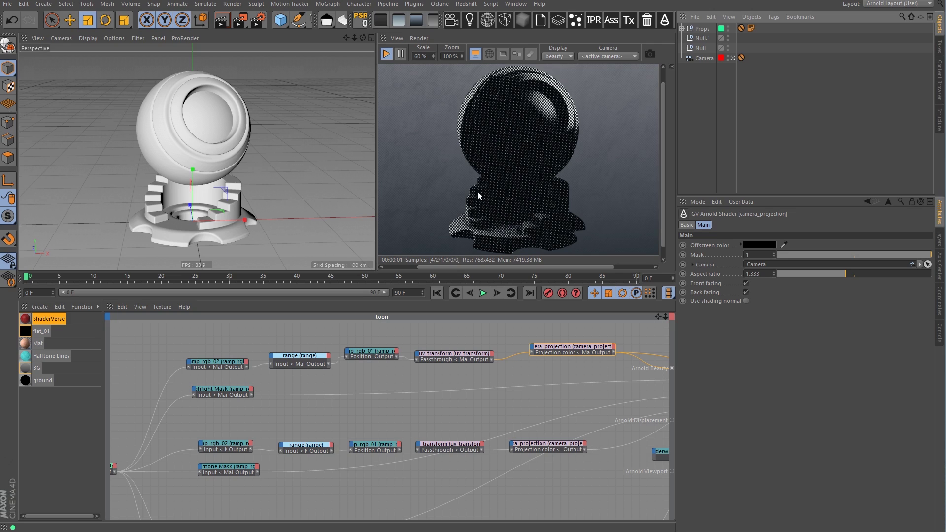
# Preview the second row's camera_projection node through Arnold Beauty
pyautogui.keyDown('alt'); pyautogui.moveTo(544, 413); pyautogui.dragTo(459, 362, button='middle'); pyautogui.keyUp('alt')
pyautogui.click(439, 403)
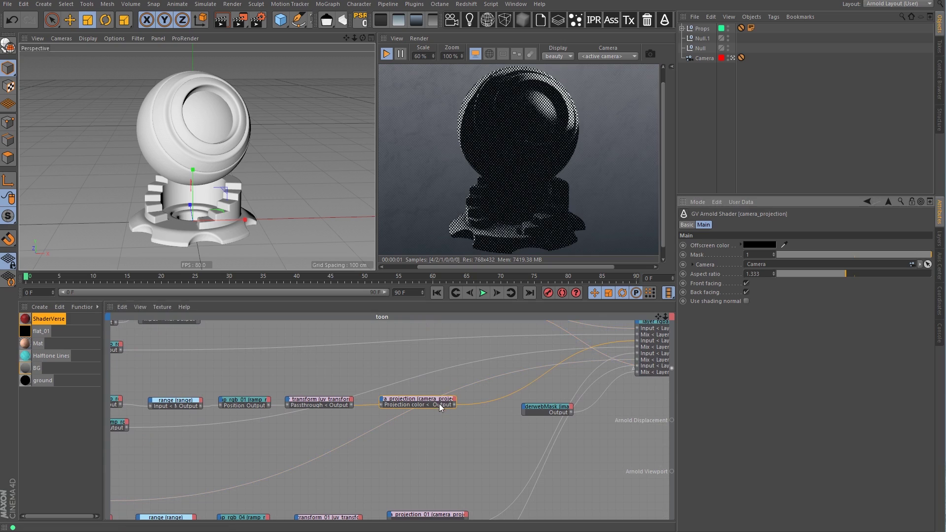
pyautogui.hotkey('alt', 'w')
pyautogui.press('b')
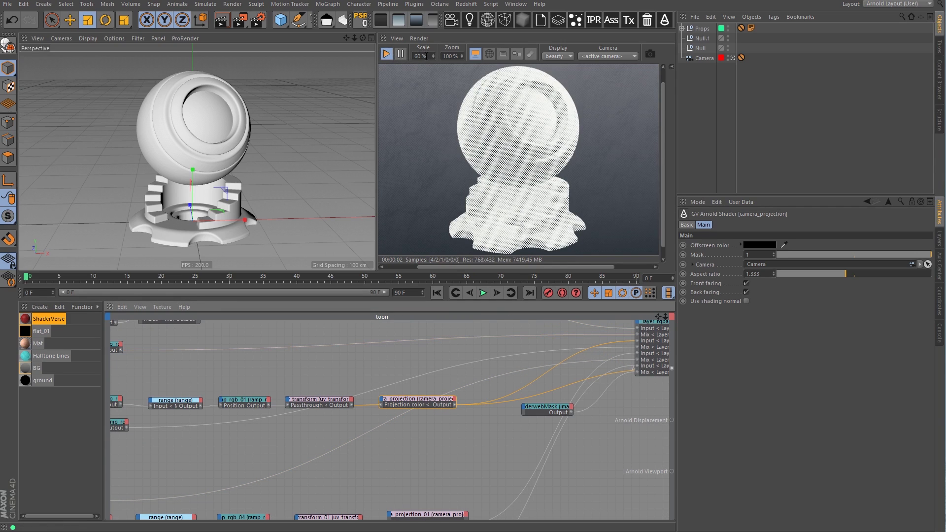
# Set the render preview scale to 90%
pyautogui.doubleClick(427, 55)
pyautogui.press('Return')
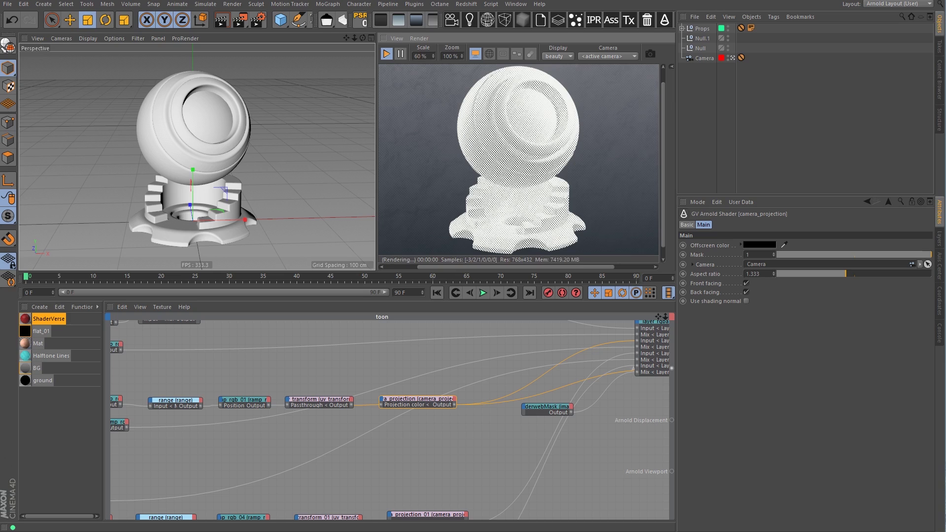
pyautogui.moveTo(428, 56); pyautogui.dragTo(409, 57)
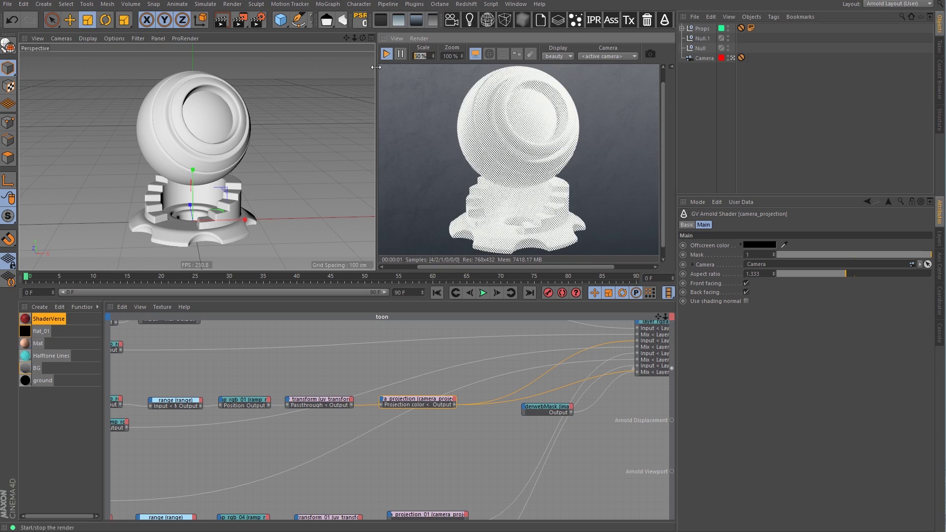
pyautogui.write('5')
pyautogui.press('Return')
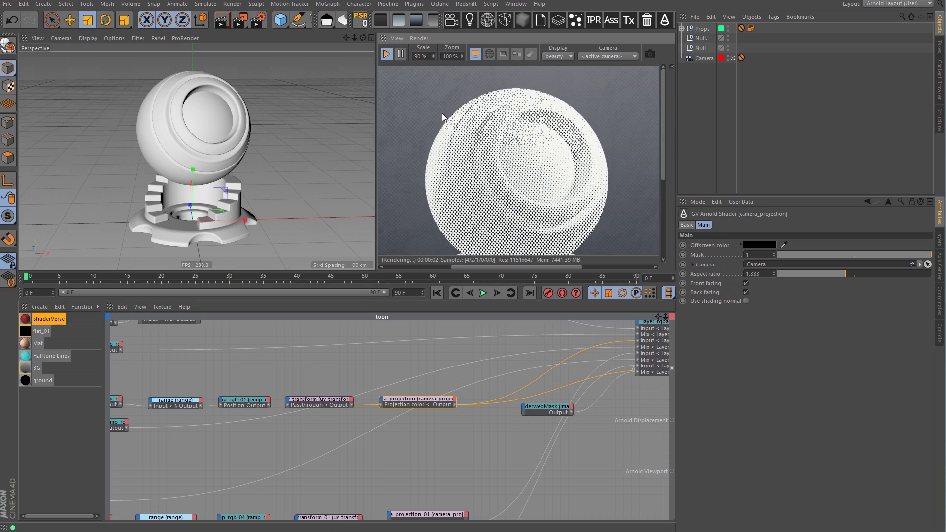
# Draw a render region around the ball of the shader model and set the render preview scale to 110%
pyautogui.moveTo(416, 89); pyautogui.dragTo(623, 255)
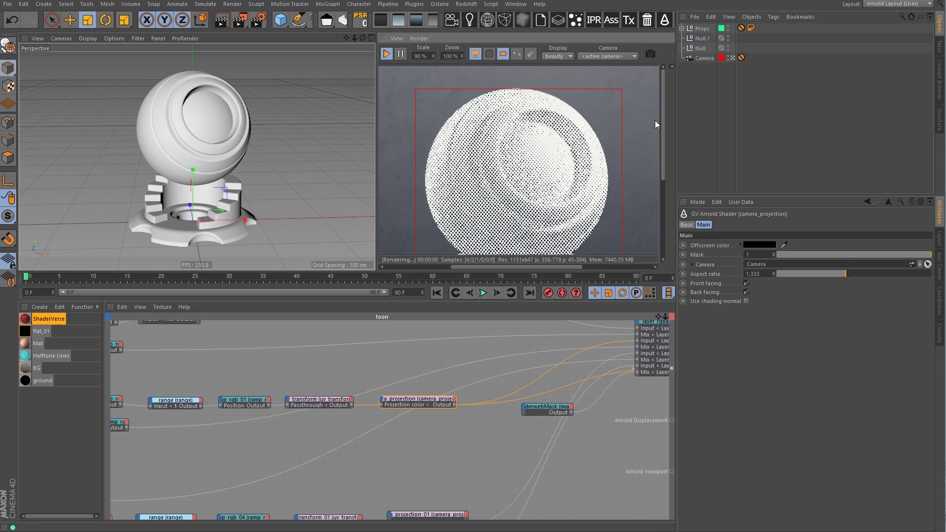
pyautogui.click(420, 56)
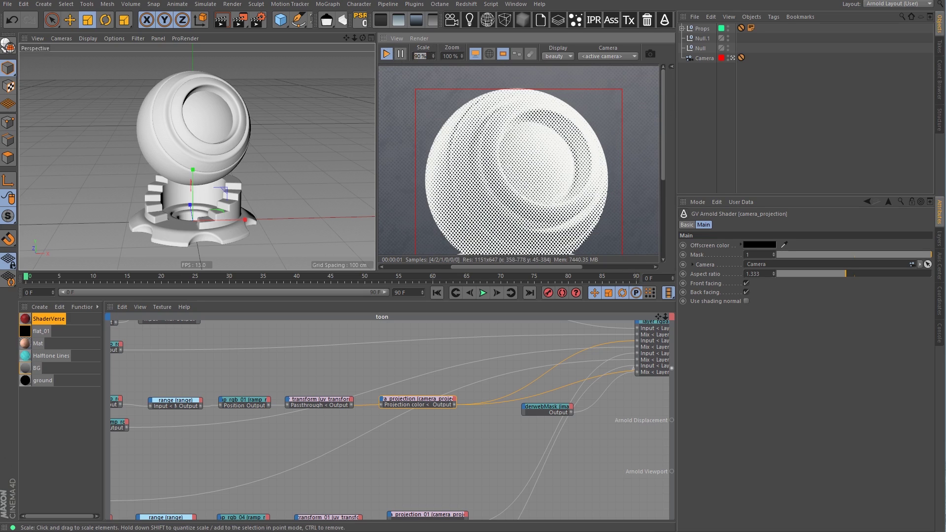
pyautogui.write('110')
pyautogui.press('Return')
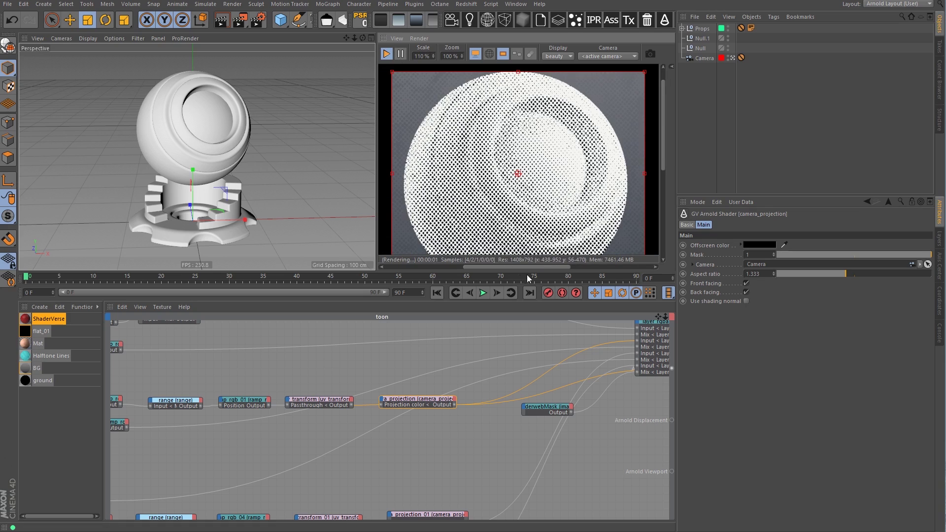
pyautogui.moveTo(663, 150); pyautogui.dragTo(665, 160)
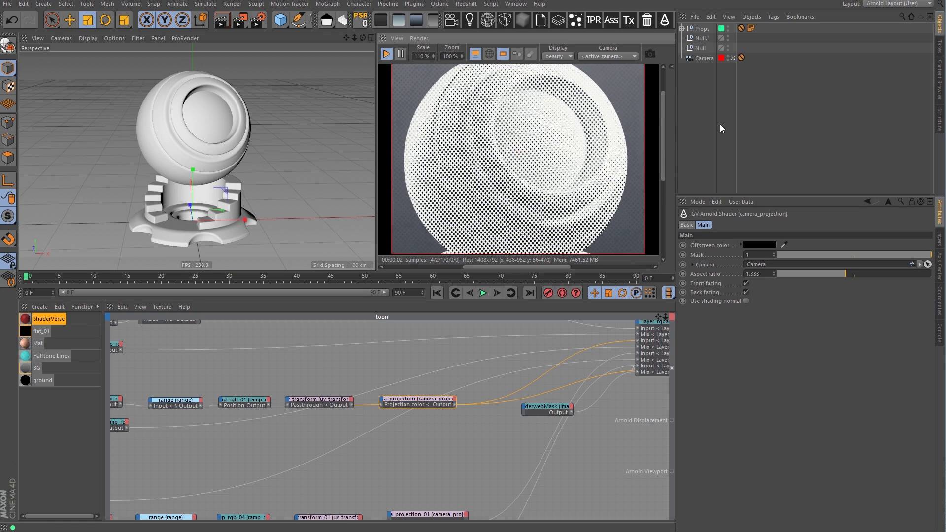
# Preview the camera_projection_01 node of the lower hatching-line row through Arnold Beauty
pyautogui.moveTo(489, 453); pyautogui.dragTo(515, 360, button='middle')
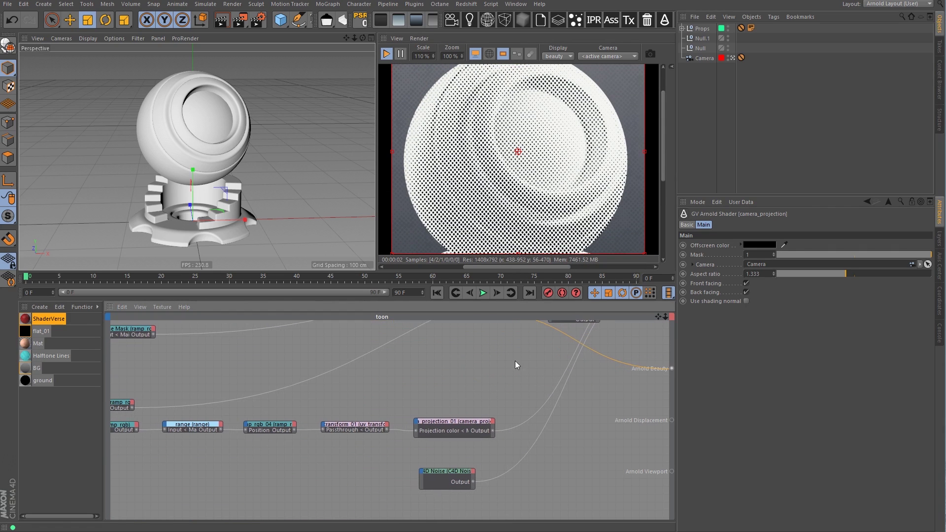
pyautogui.moveTo(410, 401); pyautogui.dragTo(428, 431, button='middle')
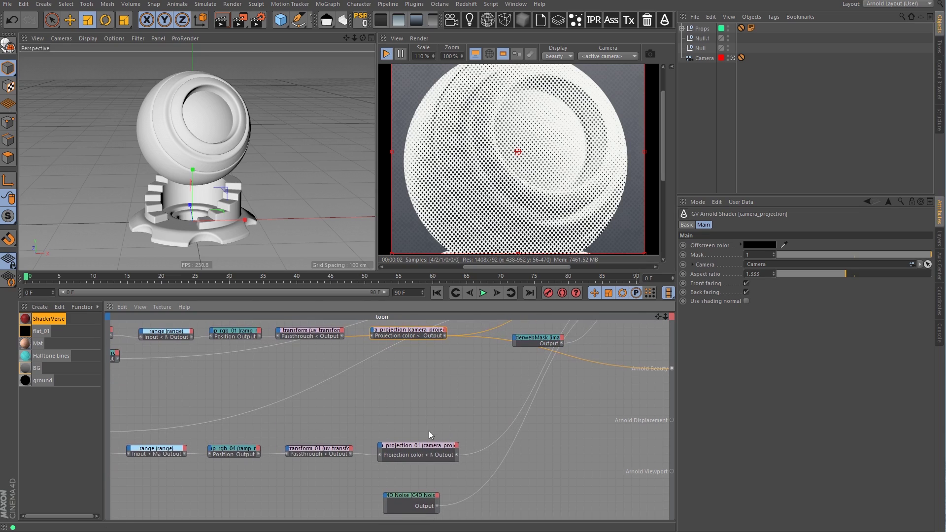
pyautogui.click(422, 447)
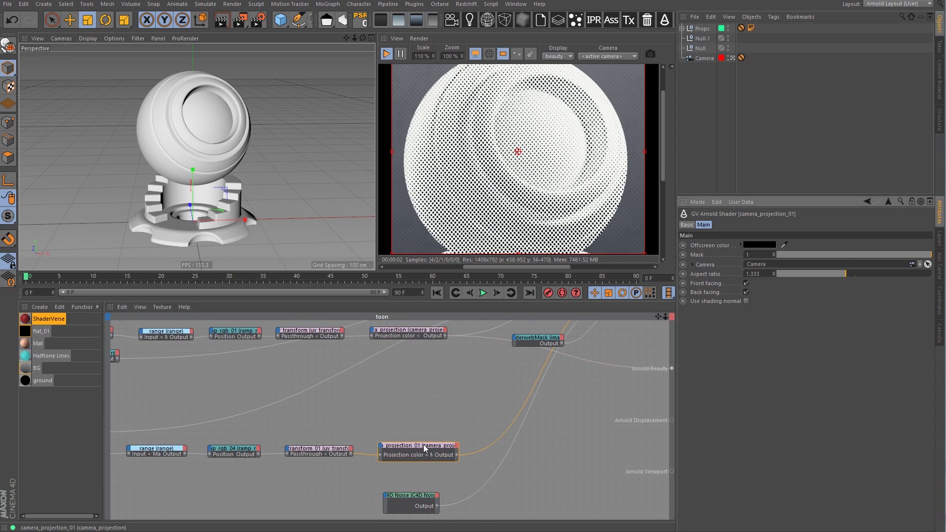
pyautogui.hotkey('alt', 'w')
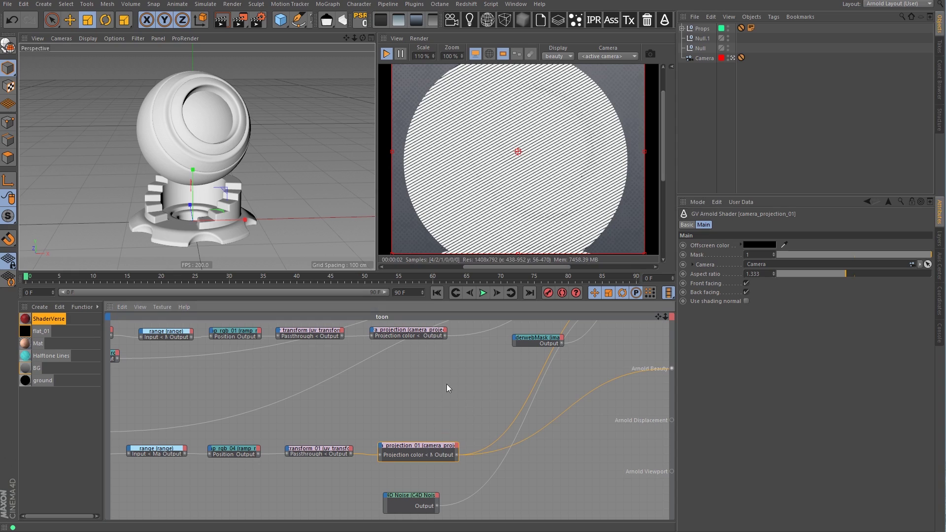
# Open the layer_rgba node and examine its layer stack, including each layer's input, mix and operation settings
pyautogui.moveTo(473, 396); pyautogui.dragTo(498, 409, button='middle')
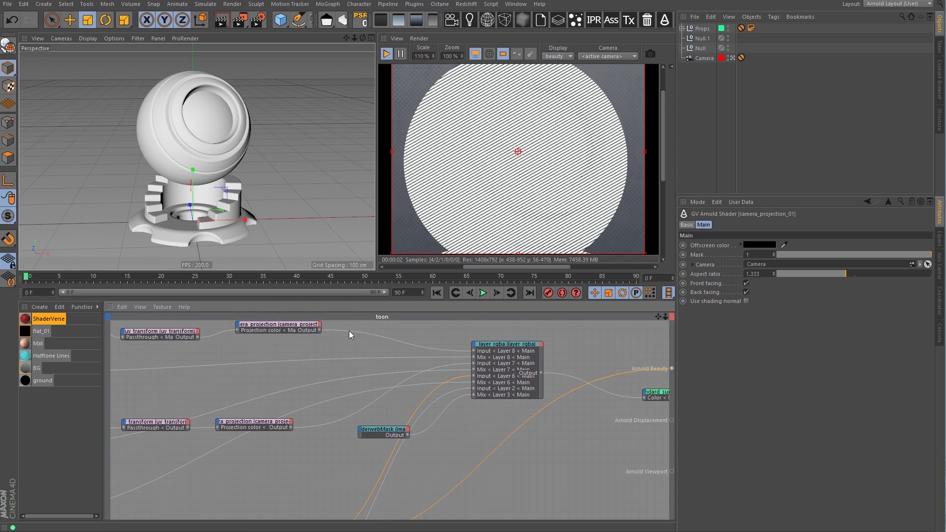
pyautogui.click(504, 344)
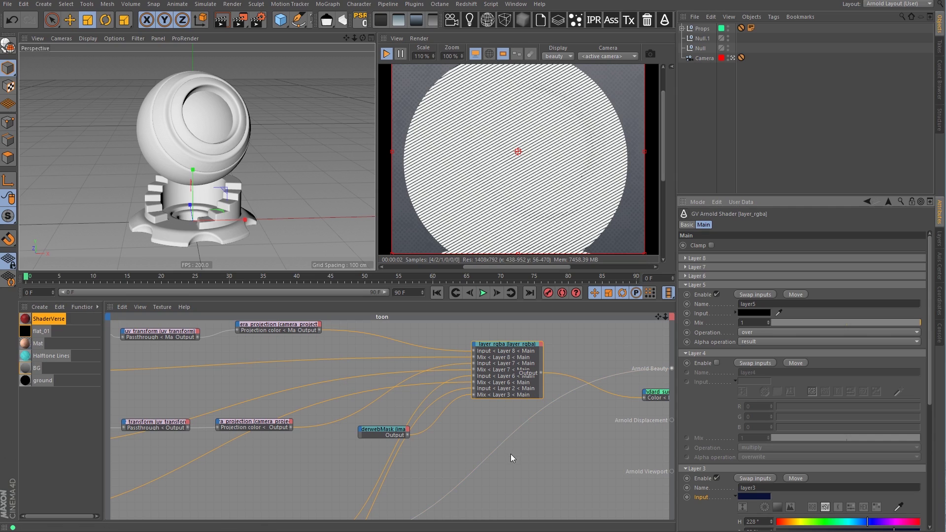
pyautogui.keyDown('alt'); pyautogui.moveTo(511, 454); pyautogui.dragTo(518, 451, button='middle'); pyautogui.keyUp('alt')
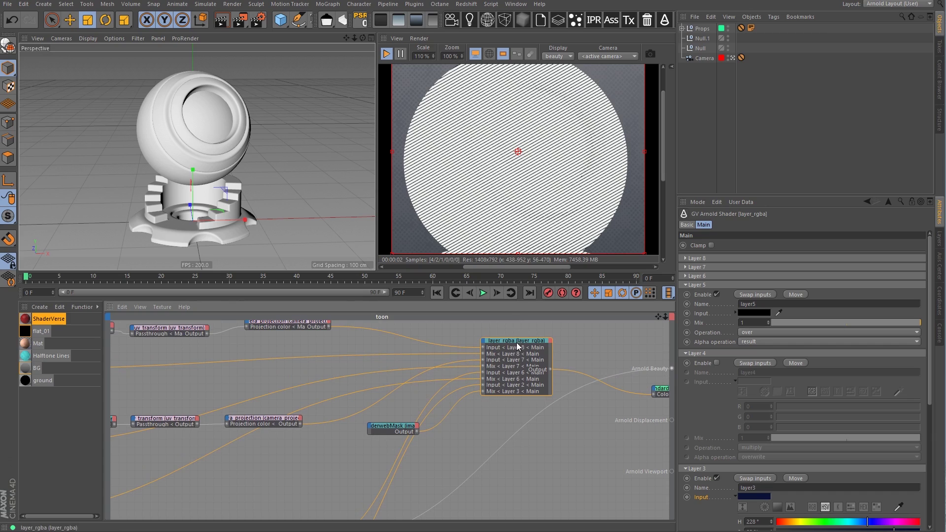
pyautogui.moveTo(517, 346); pyautogui.dragTo(521, 355)
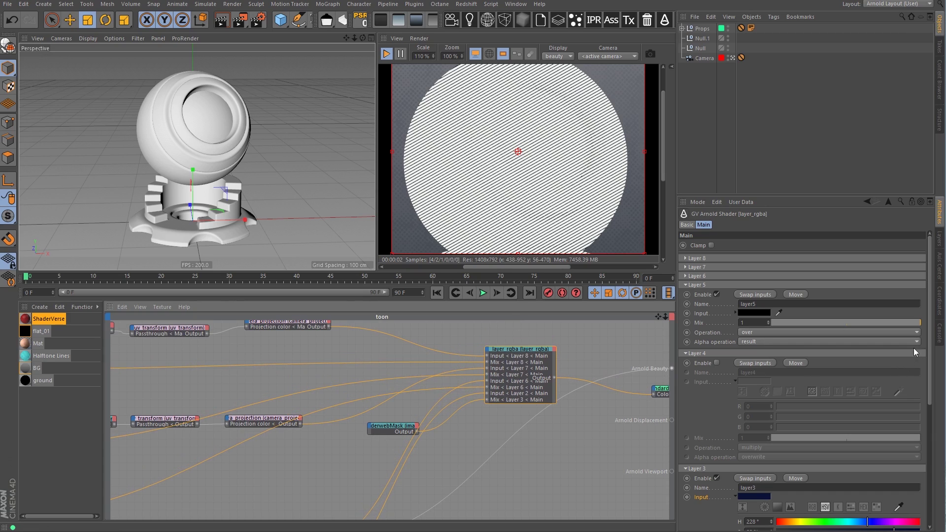
pyautogui.moveTo(931, 321); pyautogui.dragTo(932, 407)
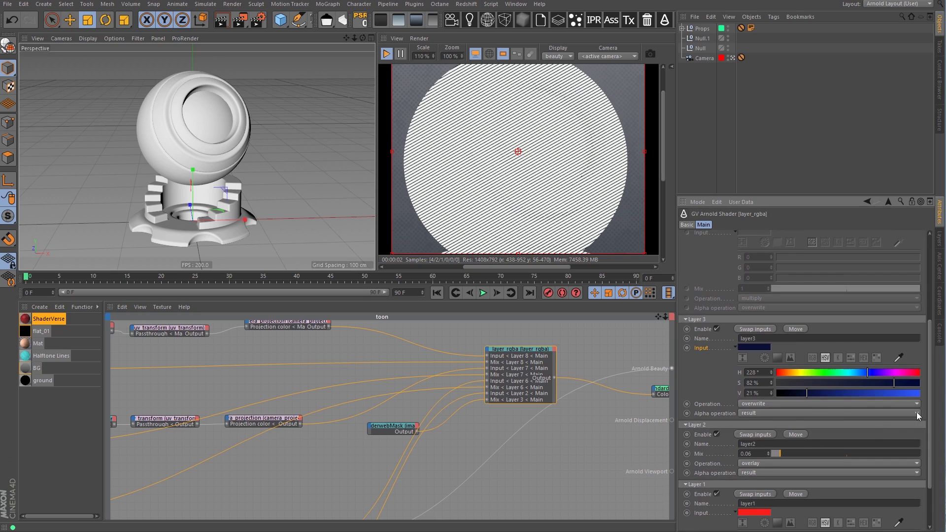
pyautogui.moveTo(931, 394); pyautogui.dragTo(932, 311)
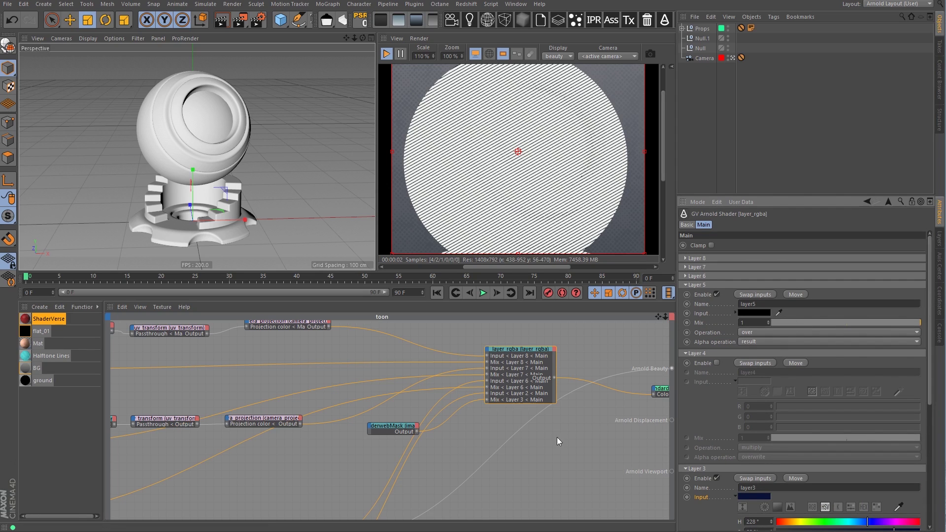
# Preview the combined layer_rgba result by routing its output to Arnold Beauty
pyautogui.moveTo(499, 484); pyautogui.dragTo(499, 399, button='middle')
pyautogui.moveTo(504, 331); pyautogui.dragTo(418, 418, button='middle')
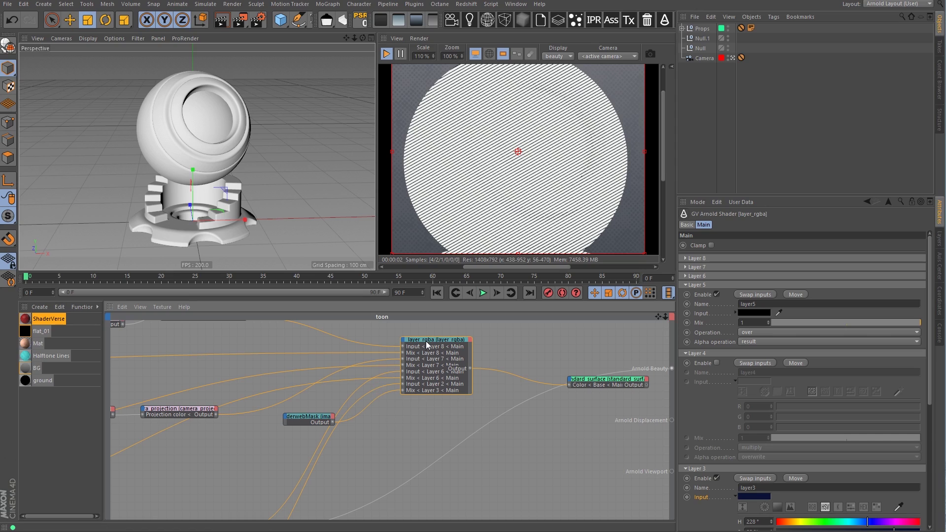
pyautogui.keyDown('alt'); pyautogui.doubleClick(445, 338); pyautogui.keyUp('alt')
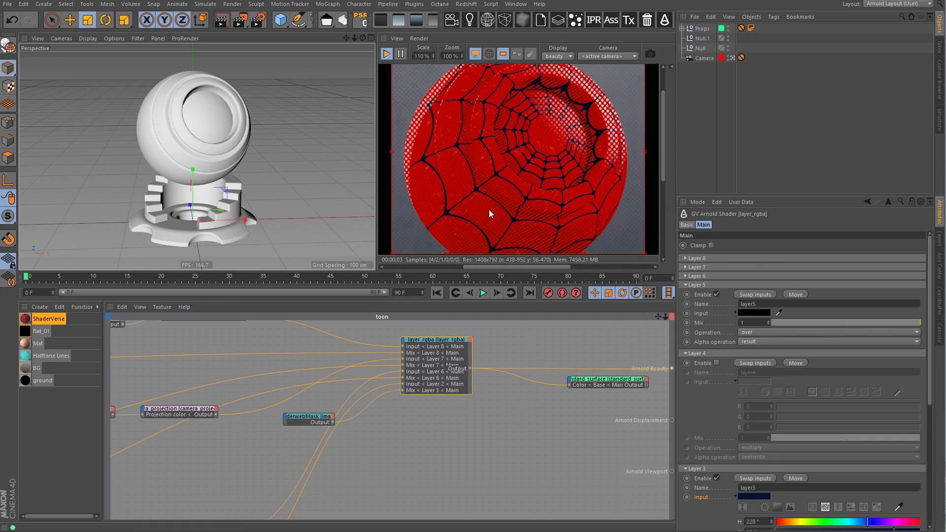
# Route the standard_surface node to Arnold Beauty and redraw a larger render region around the shader ball
pyautogui.click(612, 382)
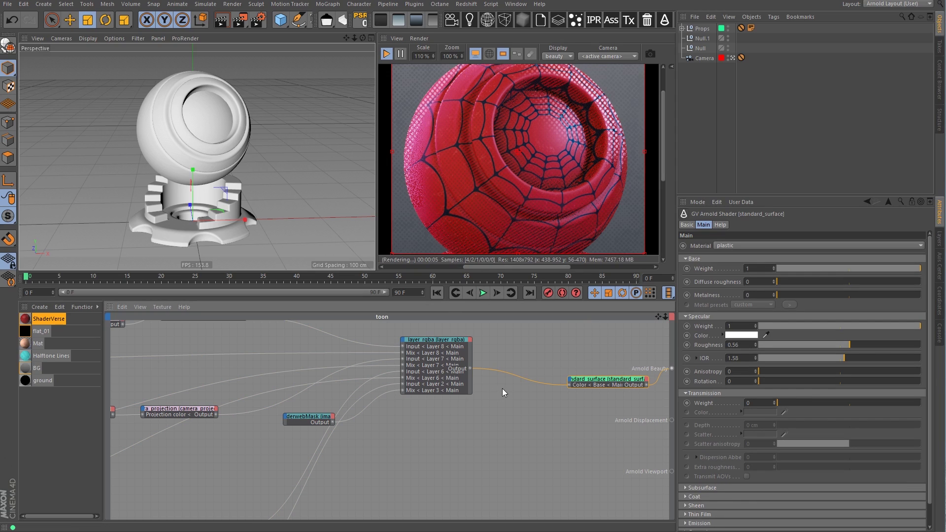
pyautogui.moveTo(663, 153); pyautogui.dragTo(664, 145)
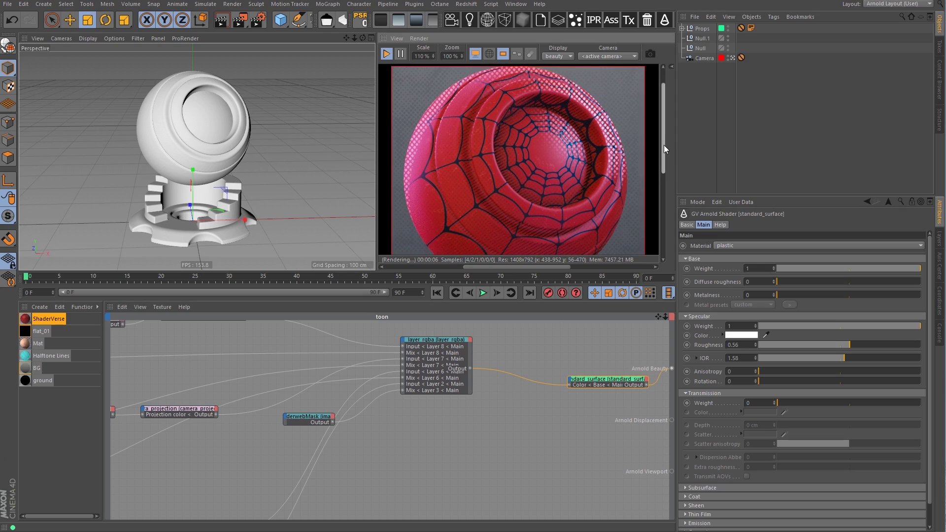
pyautogui.scroll(1, 664, 144)
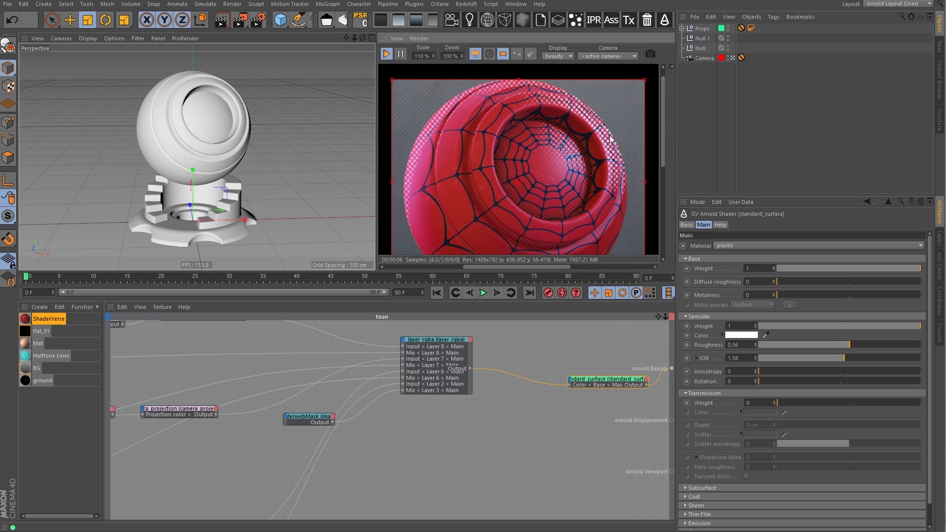
pyautogui.moveTo(389, 76); pyautogui.dragTo(660, 315)
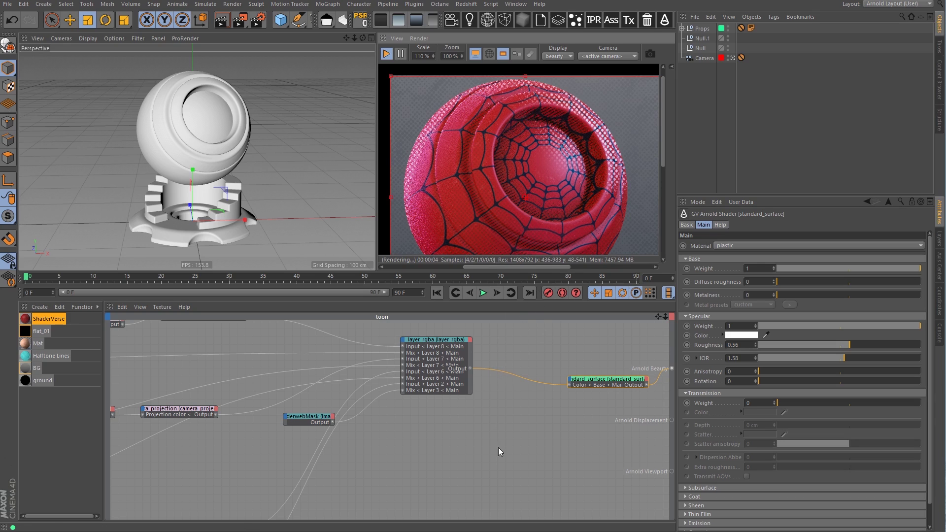
# Preview the SpiderwebMask image node through Arnold Beauty
pyautogui.moveTo(440, 456); pyautogui.dragTo(541, 349, button='middle')
pyautogui.click(289, 474)
pyautogui.moveTo(476, 393); pyautogui.dragTo(445, 464, button='middle')
pyautogui.click(380, 388)
pyautogui.doubleClick(386, 385)
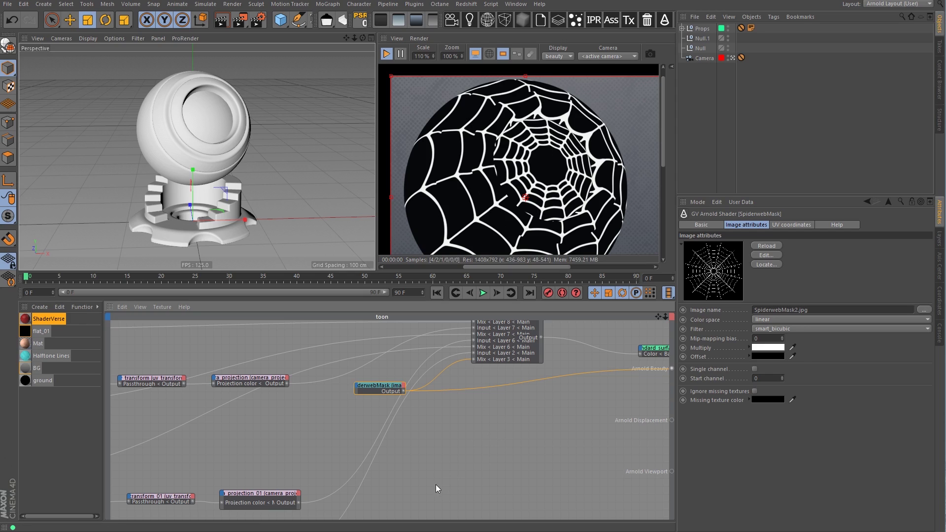
# Preview the C4D Noise node below camera_projection_01 through Arnold Beauty
pyautogui.moveTo(436, 484); pyautogui.dragTo(467, 410, button='middle')
pyautogui.click(291, 458)
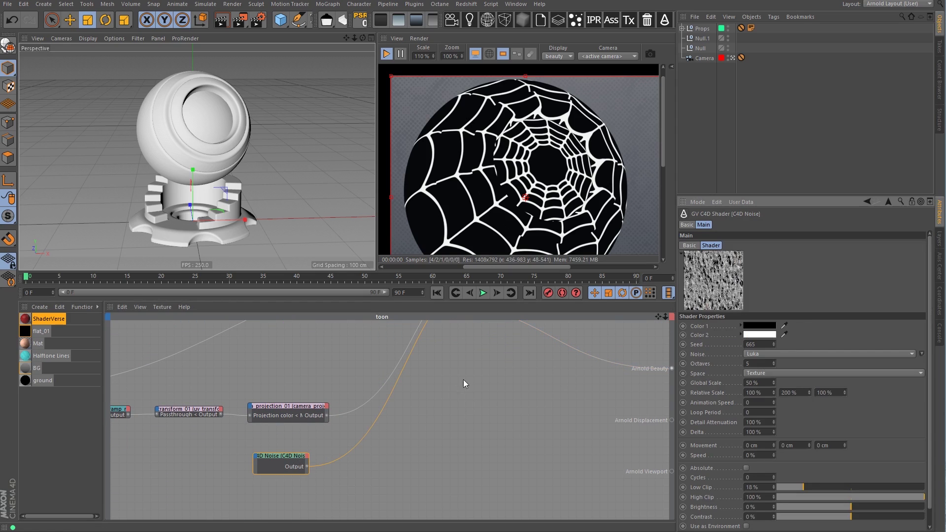
pyautogui.hotkey('alt', 'w')
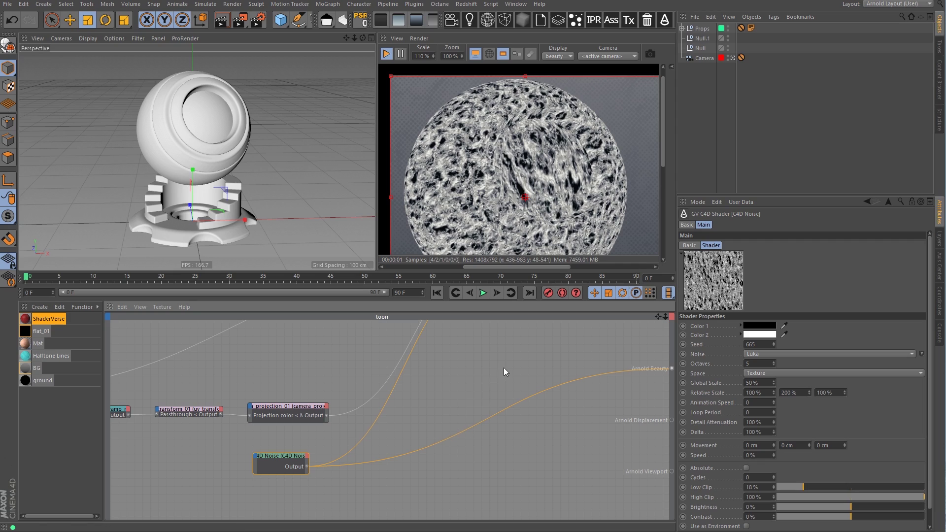
# Preview the layer_rgba node's combined layers again by sending its output to Arnold Beauty
pyautogui.keyDown('alt'); pyautogui.moveTo(520, 354); pyautogui.dragTo(468, 478, button='middle'); pyautogui.keyUp('alt')
pyautogui.click(489, 347)
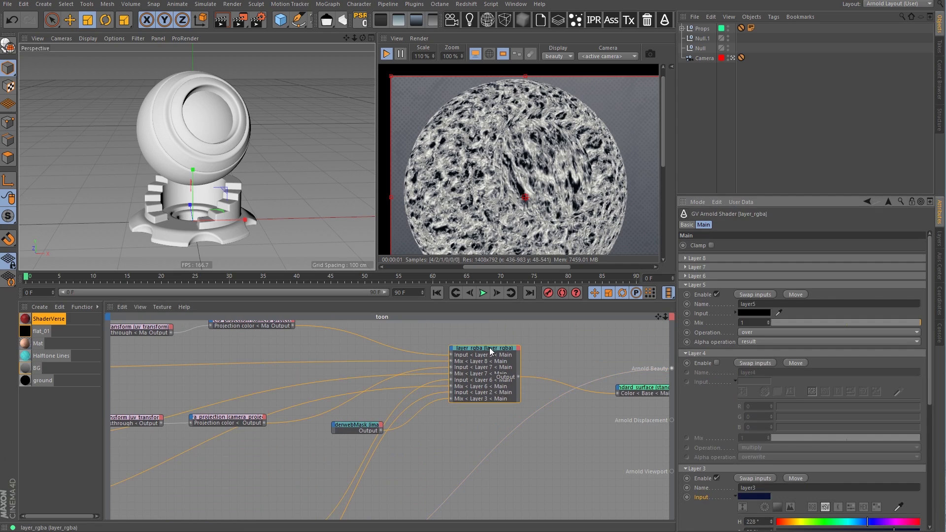
pyautogui.hotkey('alt', 'w')
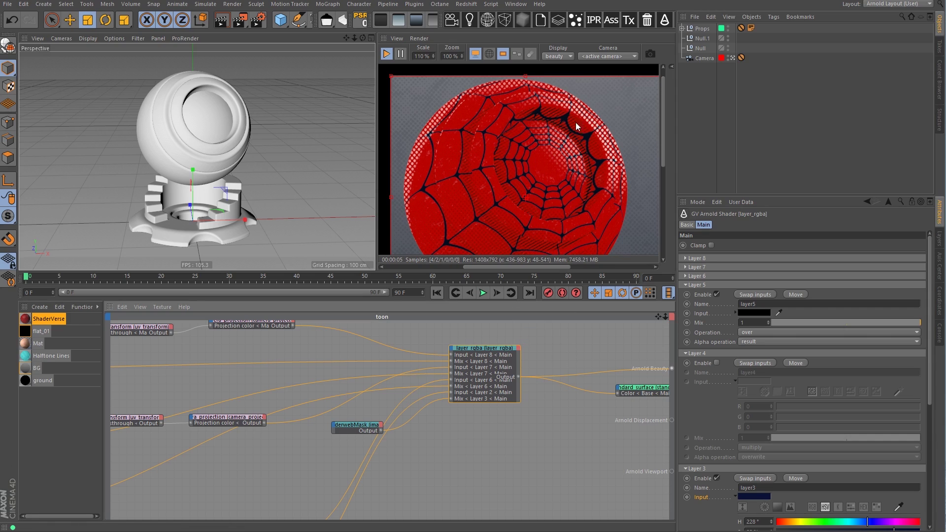
# Route the standard_surface node back to Arnold Beauty and extend the render region down over the shader ball's base
pyautogui.keyDown('alt'); pyautogui.moveTo(578, 361); pyautogui.dragTo(473, 370, button='middle'); pyautogui.keyUp('alt')
pyautogui.click(554, 403)
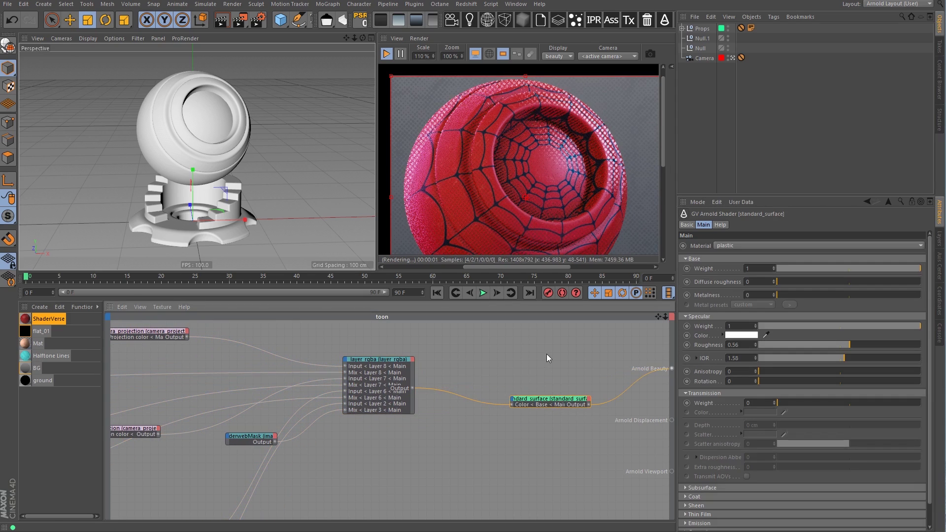
pyautogui.moveTo(660, 124); pyautogui.dragTo(666, 177)
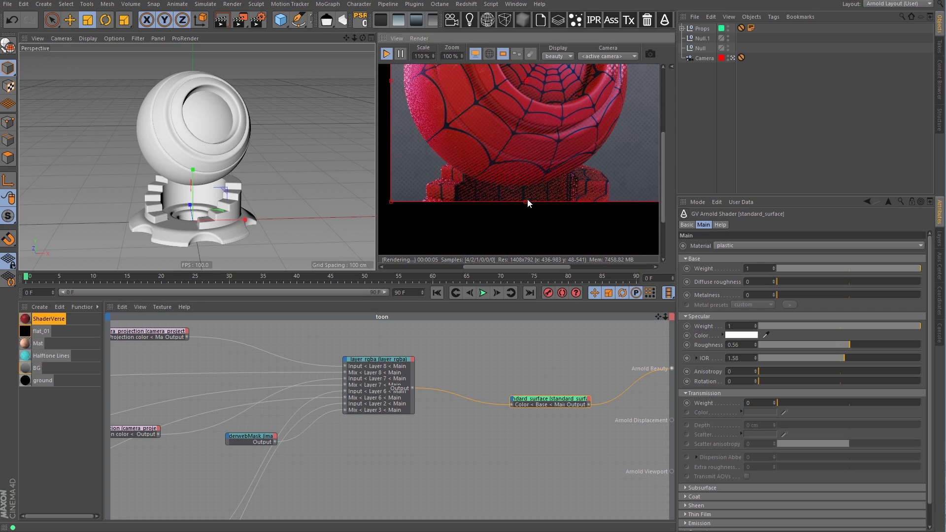
pyautogui.moveTo(526, 202); pyautogui.dragTo(524, 284)
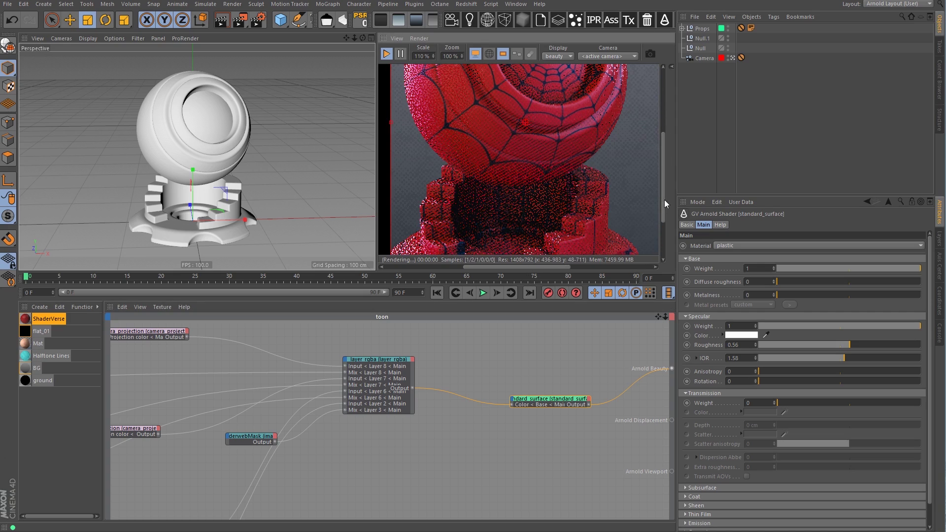
pyautogui.moveTo(664, 199); pyautogui.dragTo(662, 219)
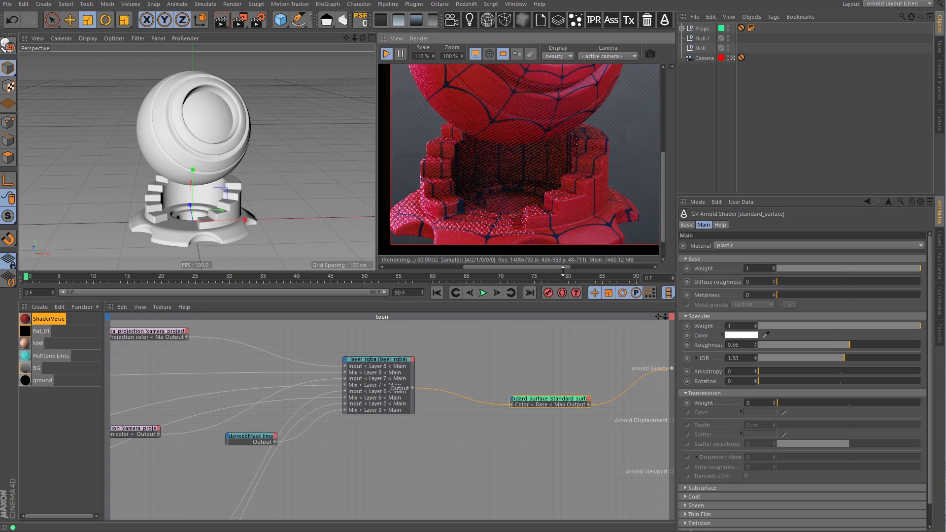
# Enlarge the viewport and render view vertically and stretch the render region slightly further below the shader ball's base
pyautogui.moveTo(562, 272); pyautogui.dragTo(562, 398)
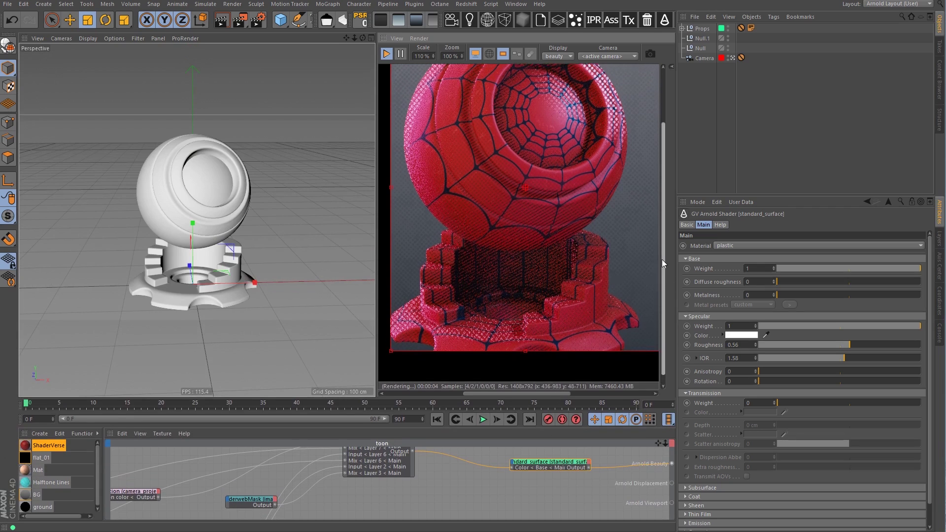
pyautogui.moveTo(662, 260); pyautogui.dragTo(670, 222)
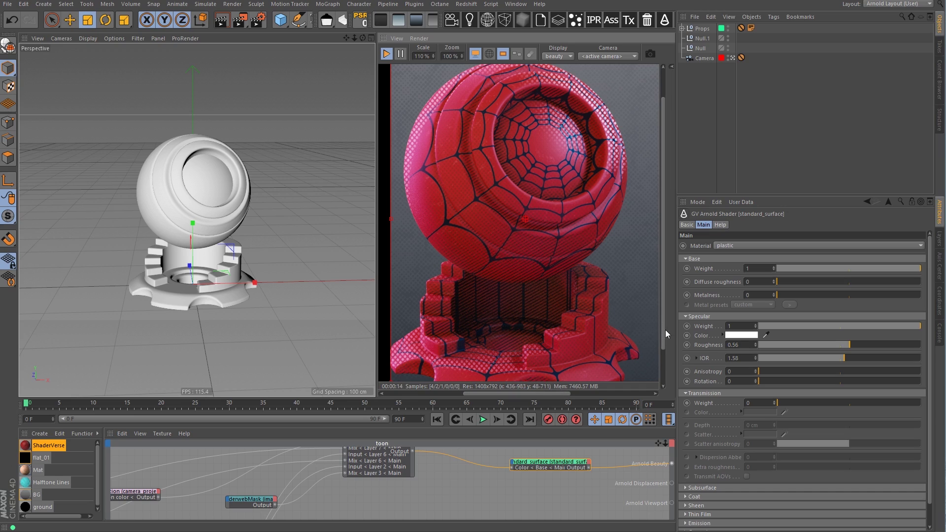
pyautogui.moveTo(665, 329); pyautogui.dragTo(643, 356)
pyautogui.moveTo(526, 343); pyautogui.dragTo(526, 364)
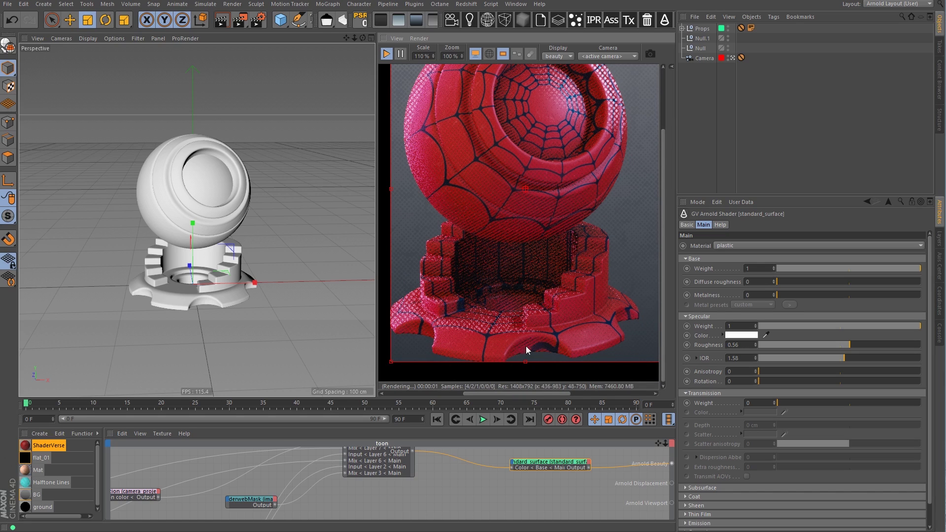
pyautogui.moveTo(664, 238); pyautogui.dragTo(667, 172)
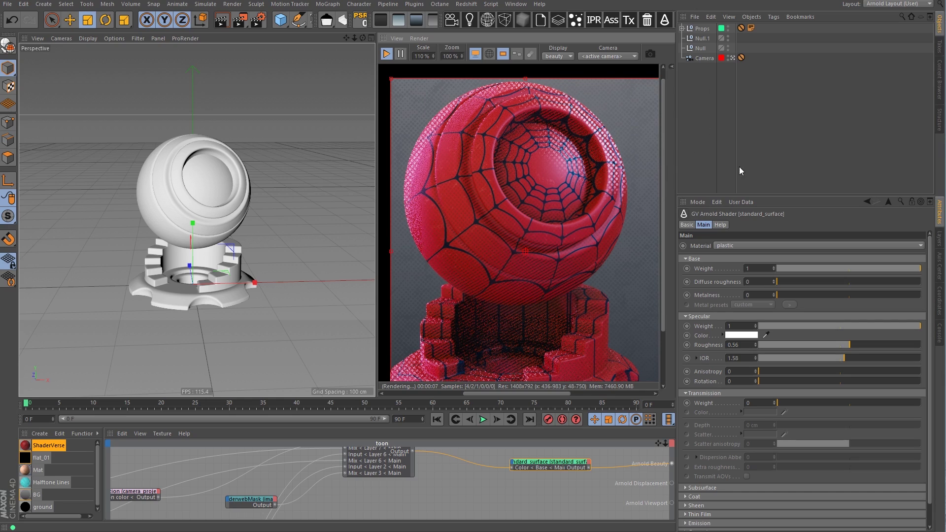
# Make the Lights layer visible in the viewport and list its lights in the object manager
pyautogui.click(940, 240)
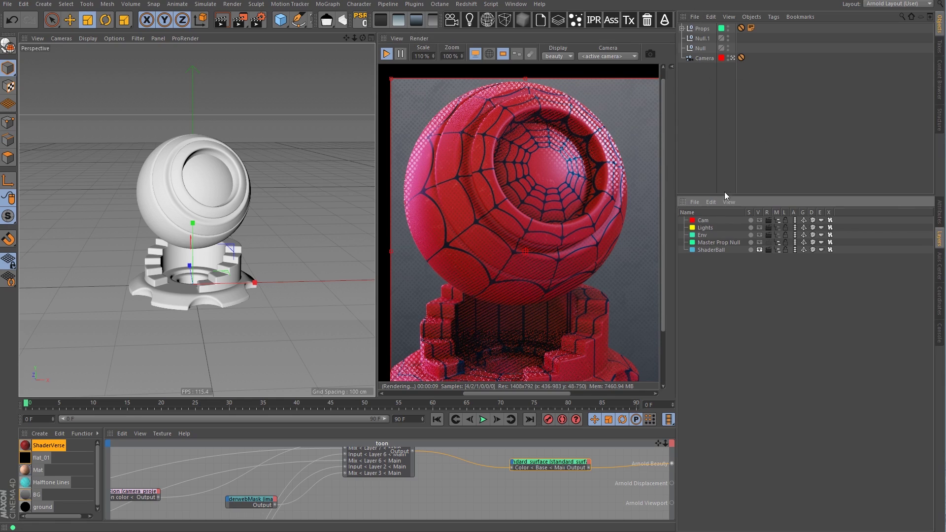
pyautogui.click(759, 227)
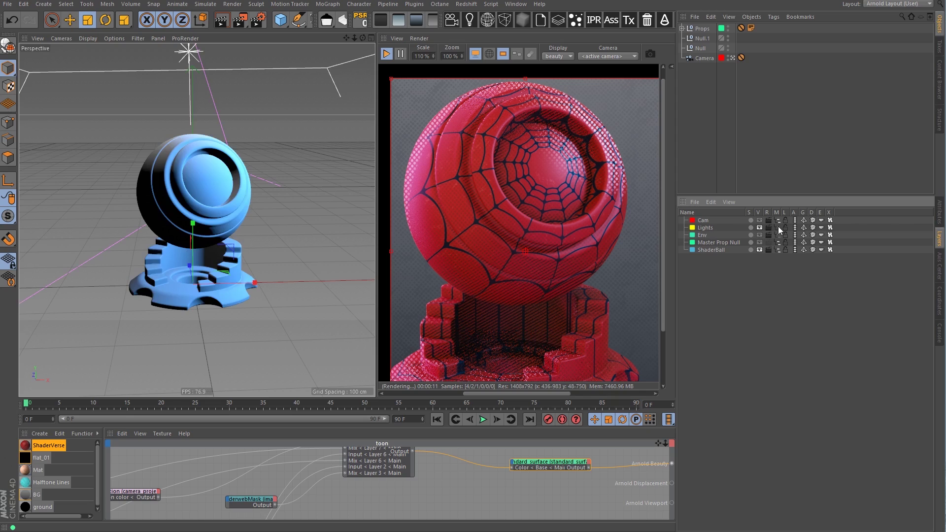
pyautogui.click(777, 228)
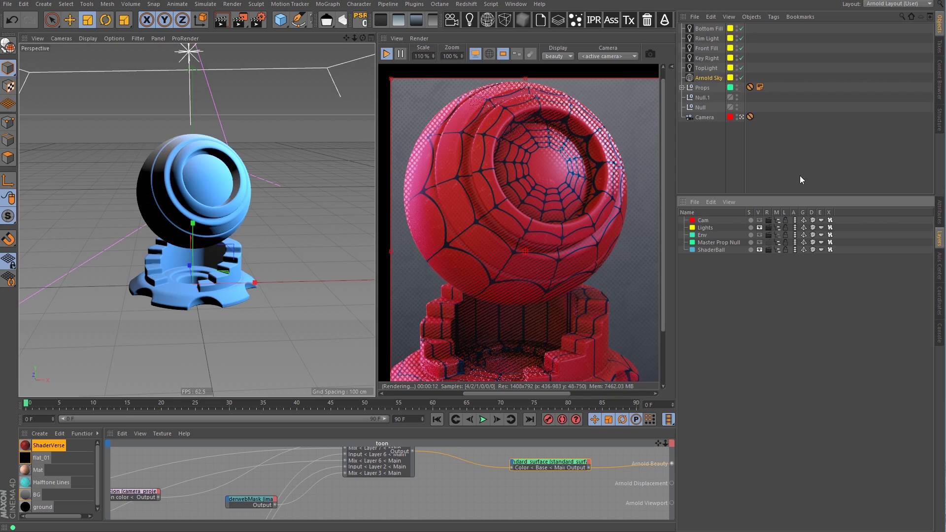
# Show all four viewports and move the Key Right light to a new position around the shader ball
pyautogui.click(706, 57)
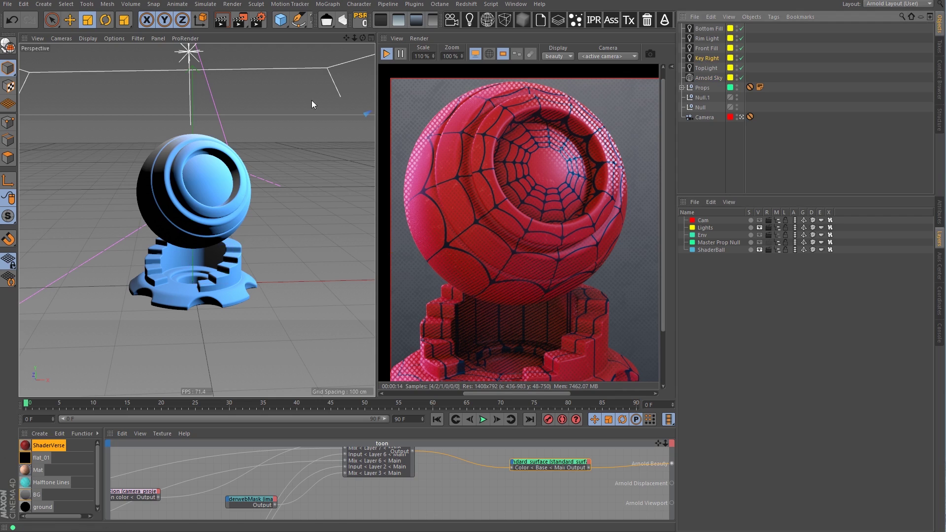
pyautogui.click(371, 37)
pyautogui.press('e')
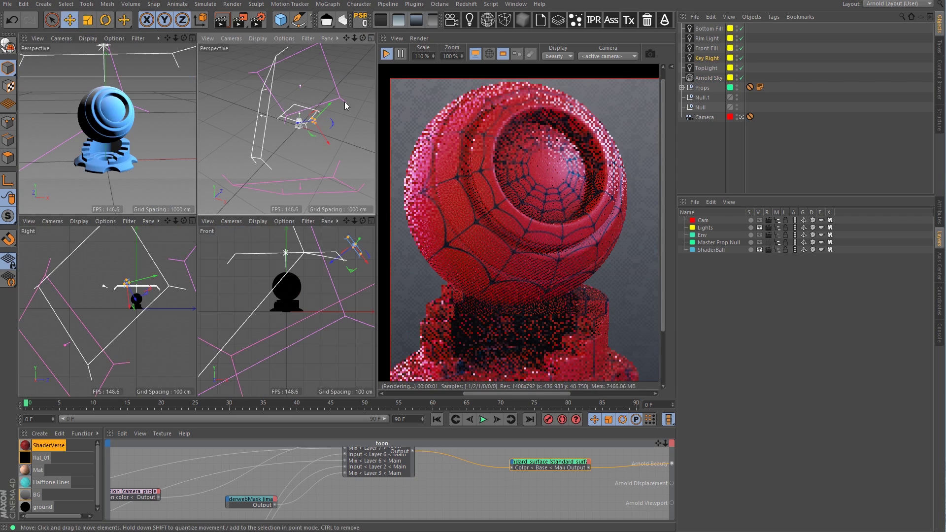
pyautogui.moveTo(312, 139); pyautogui.dragTo(304, 131)
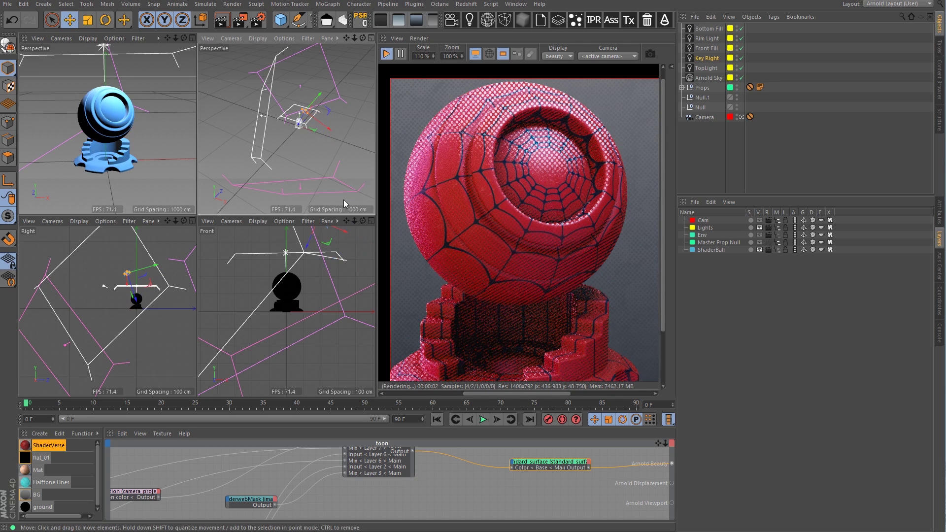
# Try a lower position for the Key Right light, undo that move, and shift the light once more
pyautogui.moveTo(313, 134); pyautogui.dragTo(320, 146)
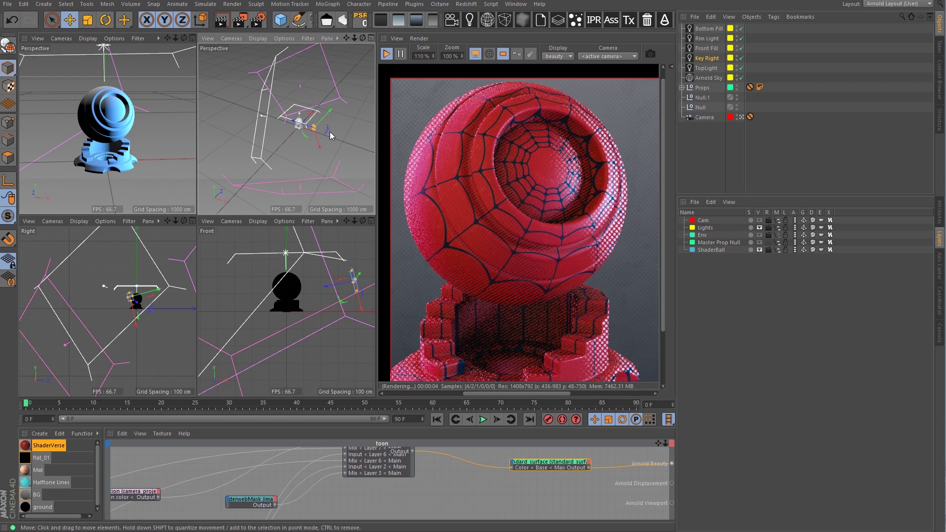
pyautogui.hotkey('ctrl', 'z')
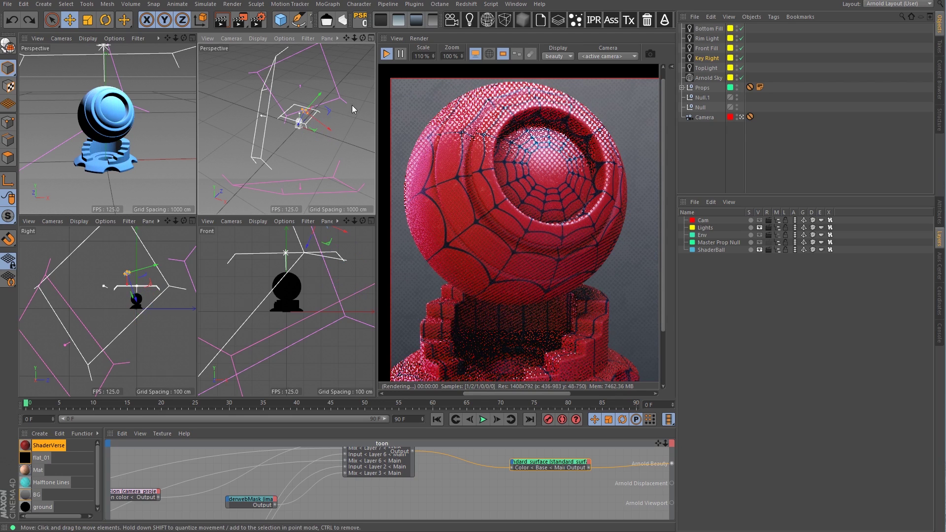
pyautogui.moveTo(331, 116); pyautogui.dragTo(341, 114)
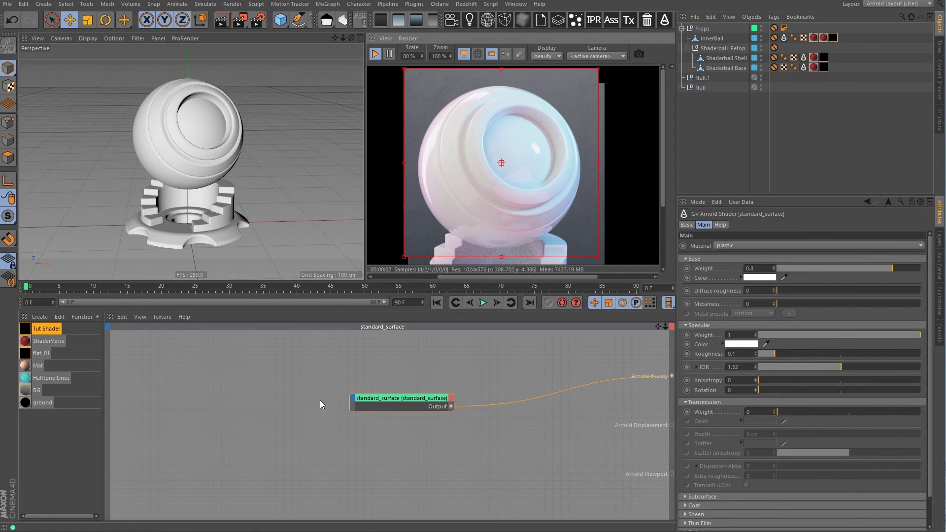
# Collapse the Props hierarchy and move the Tut Shader's standard_surface node closer to the Arnold Beauty port
pyautogui.click(682, 28)
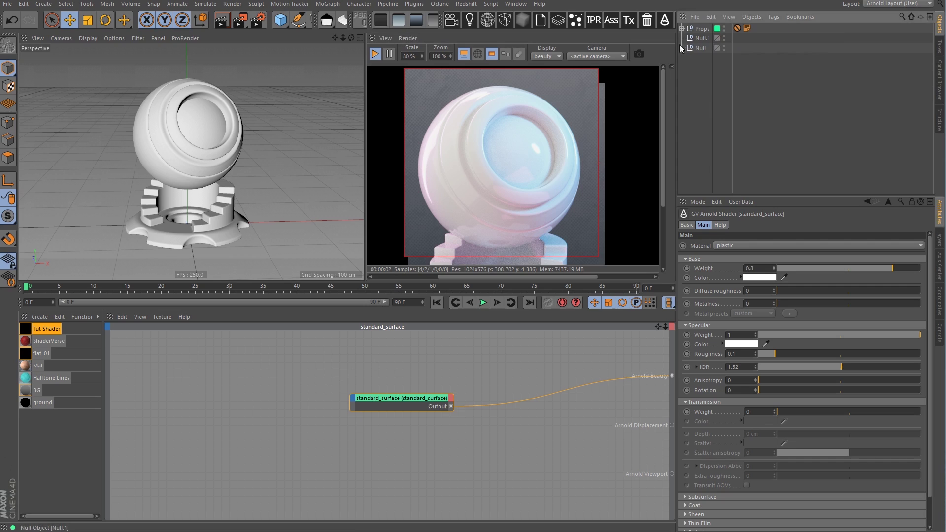
pyautogui.click(395, 365)
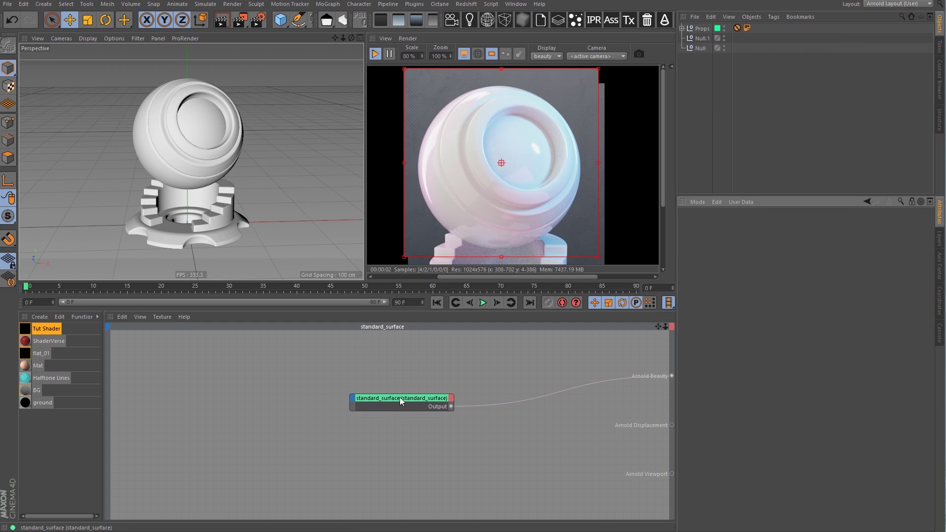
pyautogui.moveTo(400, 403); pyautogui.dragTo(454, 391)
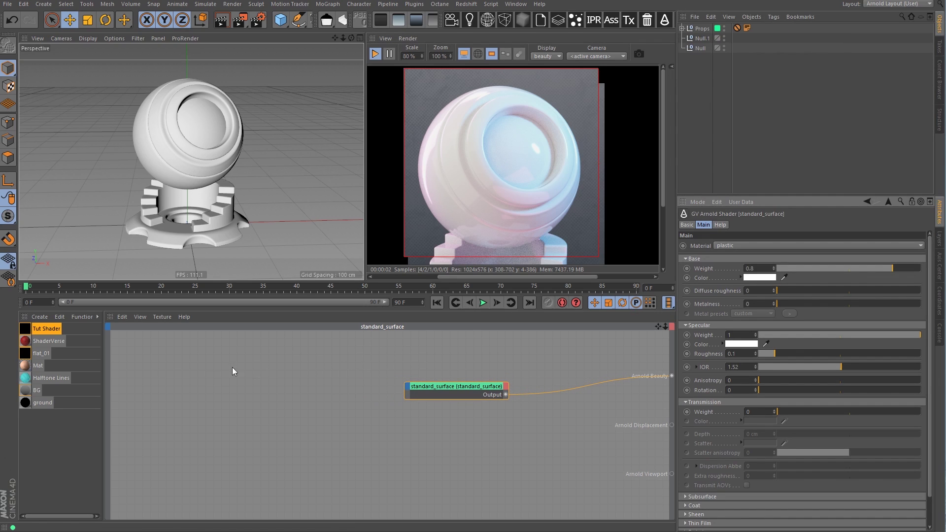
pyautogui.moveTo(234, 369)
pyautogui.mouseDown()
pyautogui.moveTo(270, 394)
pyautogui.moveTo(237, 371)
pyautogui.mouseUp()
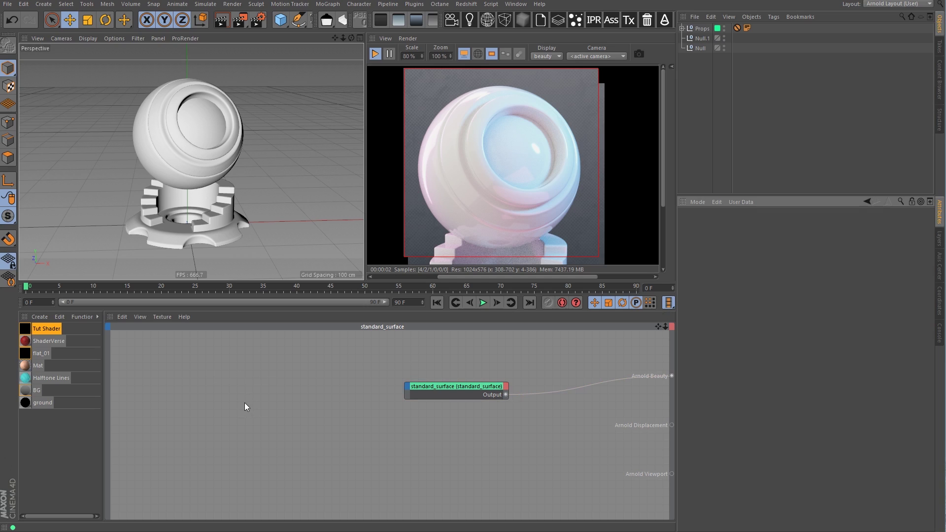
pyautogui.moveTo(451, 388); pyautogui.dragTo(507, 391)
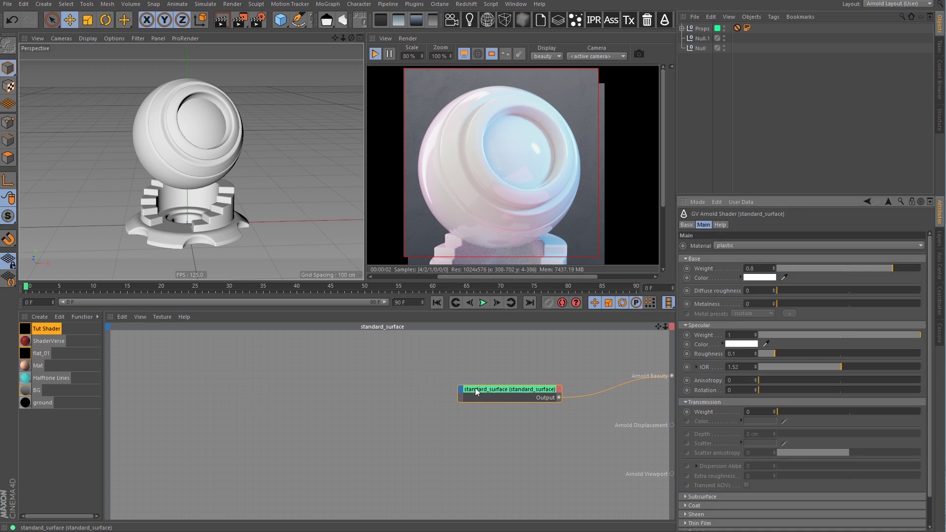
# Add a utility node well to the left of standard_surface in the graph and route it to Arnold Beauty
pyautogui.click(291, 382)
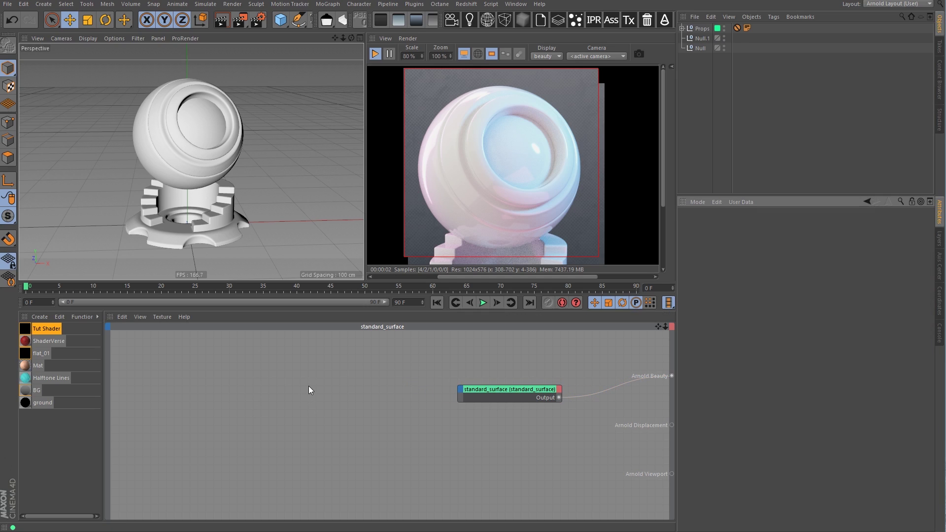
pyautogui.press('Tab')
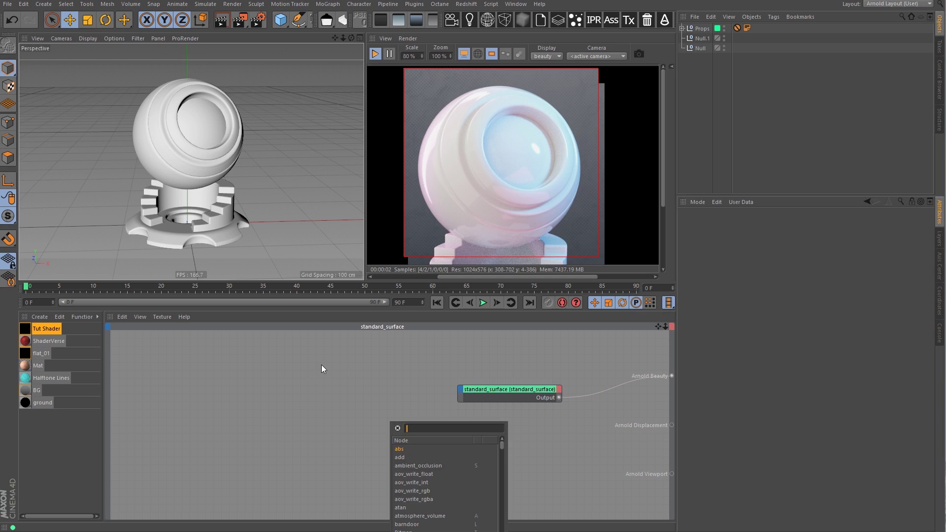
pyautogui.write('utility')
pyautogui.press('Return')
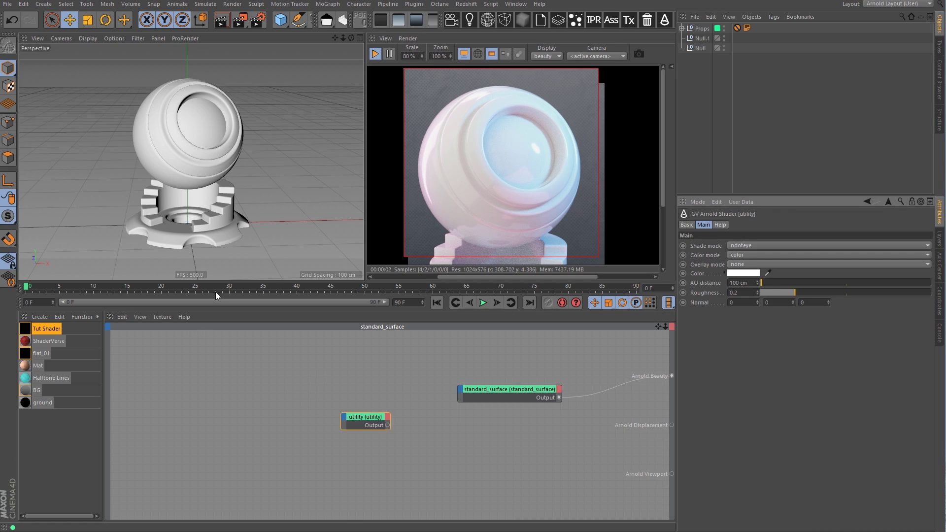
pyautogui.moveTo(367, 416); pyautogui.dragTo(223, 374)
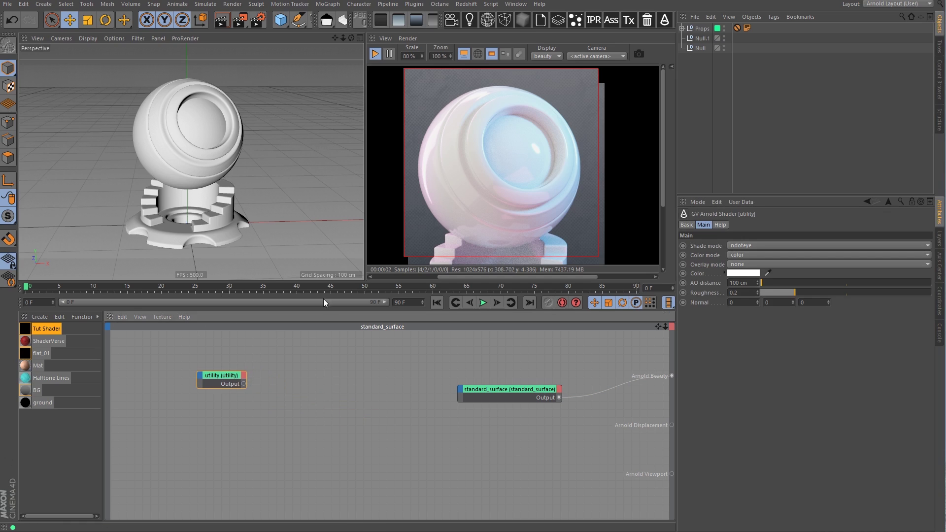
pyautogui.hotkey('alt', 'w')
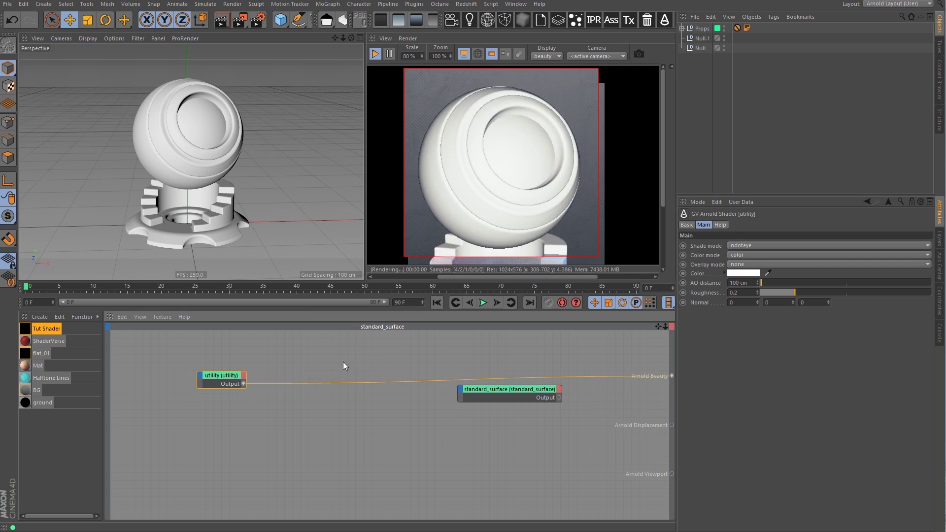
# Set the utility node's shade mode to lambert
pyautogui.moveTo(223, 372); pyautogui.dragTo(180, 364)
pyautogui.click(745, 245)
pyautogui.click(750, 267)
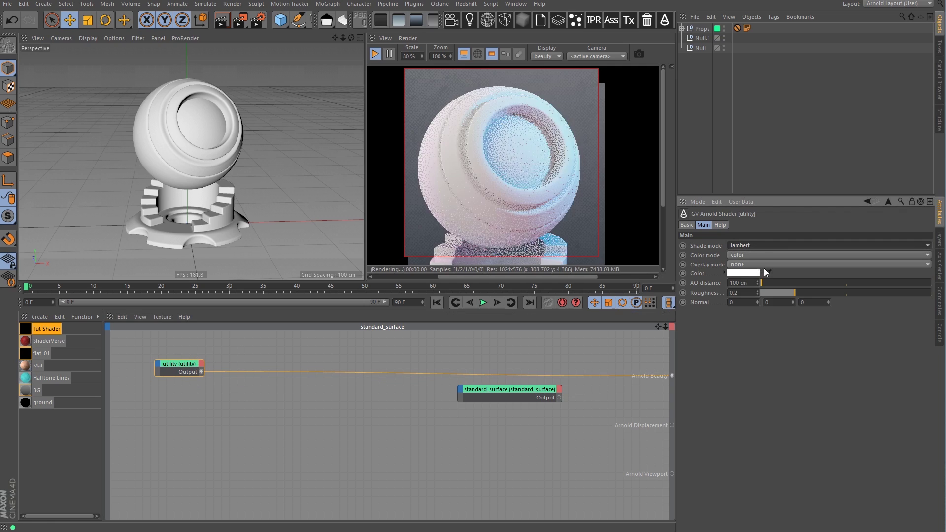
# Spread the utility and standard_surface nodes farther apart to leave room between them in the graph
pyautogui.moveTo(178, 361); pyautogui.dragTo(149, 395)
pyautogui.scroll(-2, 366, 400)
pyautogui.keyDown('alt'); pyautogui.moveTo(283, 402); pyautogui.dragTo(286, 402, button='right'); pyautogui.keyUp('alt')
pyautogui.keyDown('alt'); pyautogui.moveTo(286, 402); pyautogui.dragTo(338, 405, button='middle'); pyautogui.keyUp('alt')
pyautogui.moveTo(301, 414); pyautogui.dragTo(235, 417)
pyautogui.scroll(1, 285, 371)
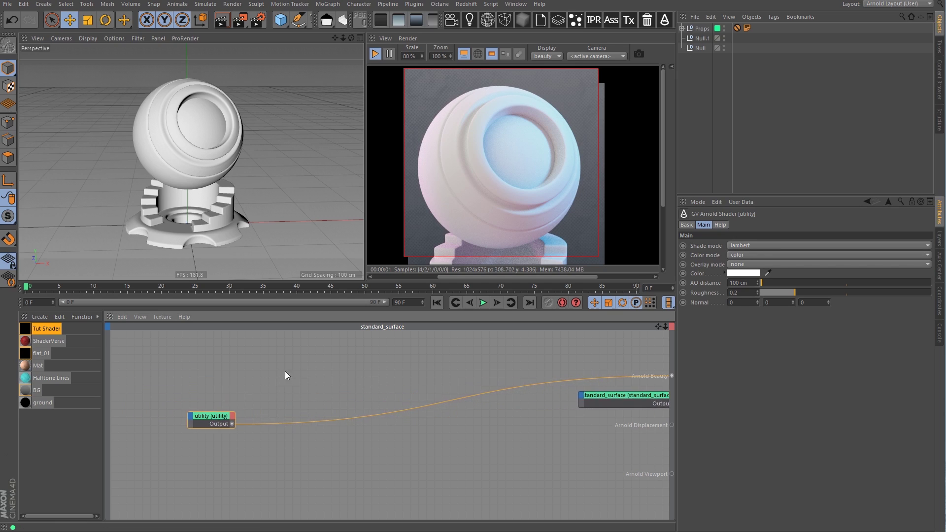
pyautogui.moveTo(262, 395); pyautogui.dragTo(276, 419, button='middle')
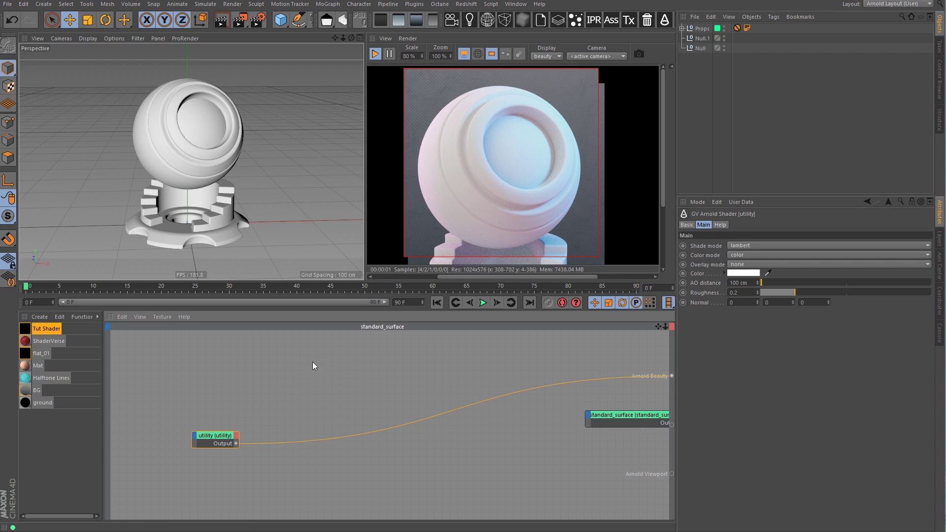
# Add a ramp_float node between the utility and standard_surface nodes
pyautogui.click(332, 382)
pyautogui.moveTo(321, 367); pyautogui.dragTo(344, 385)
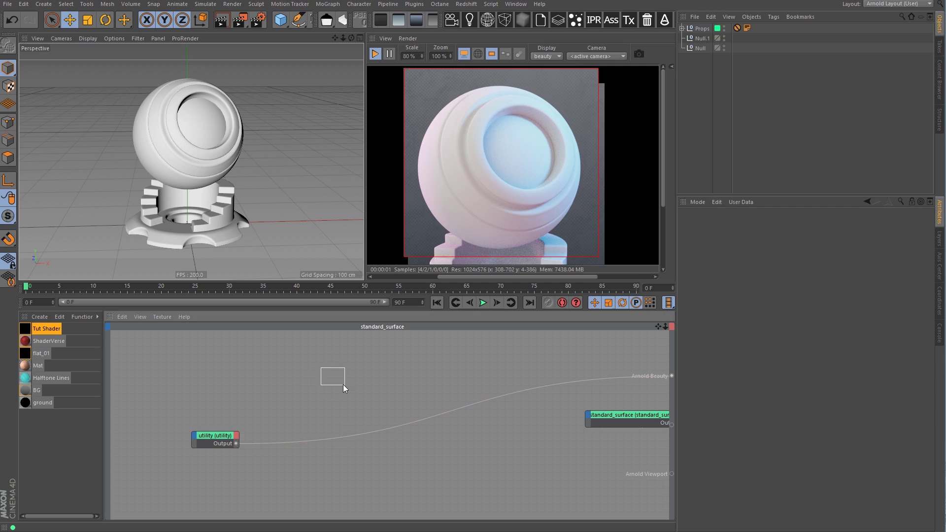
pyautogui.press('Tab')
pyautogui.write('ramp')
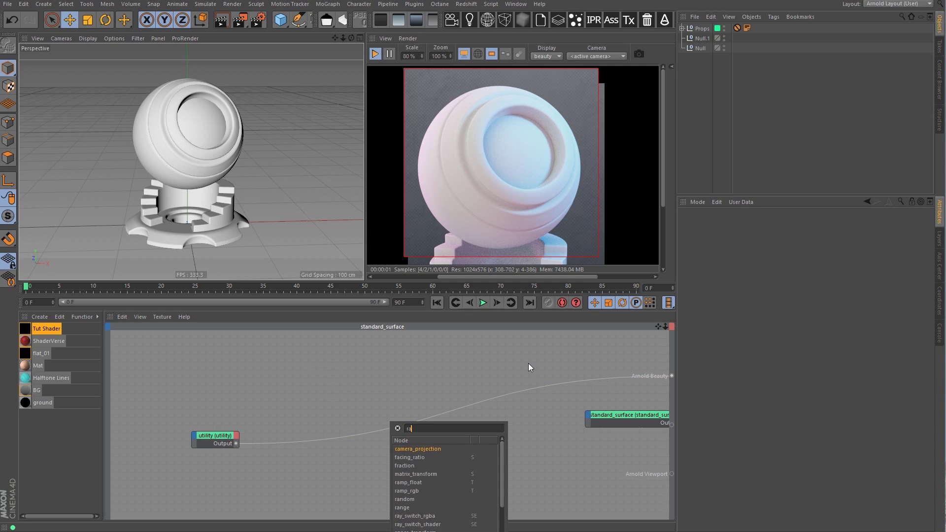
pyautogui.press('Return')
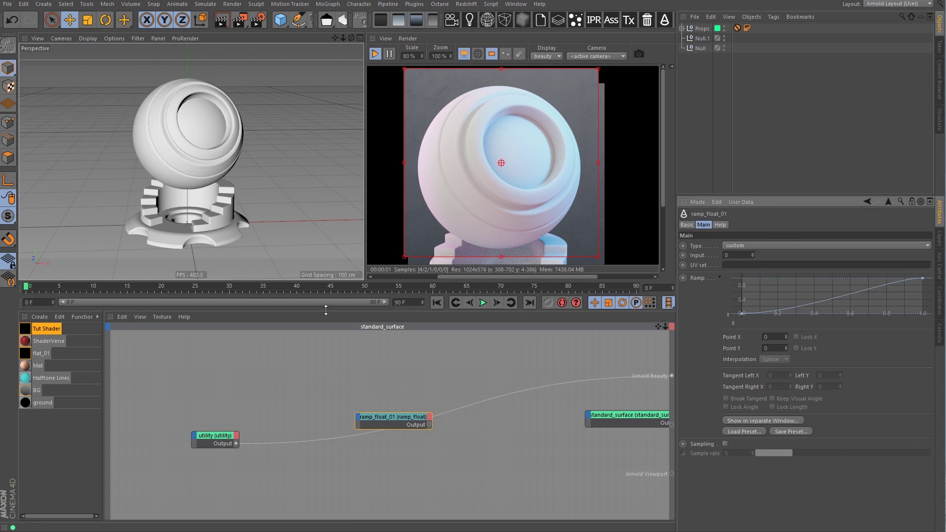
# Replace the ramp_float node with a ramp_rgb node and place it above and to the right of the utility node
pyautogui.press('Delete')
pyautogui.press('Tab')
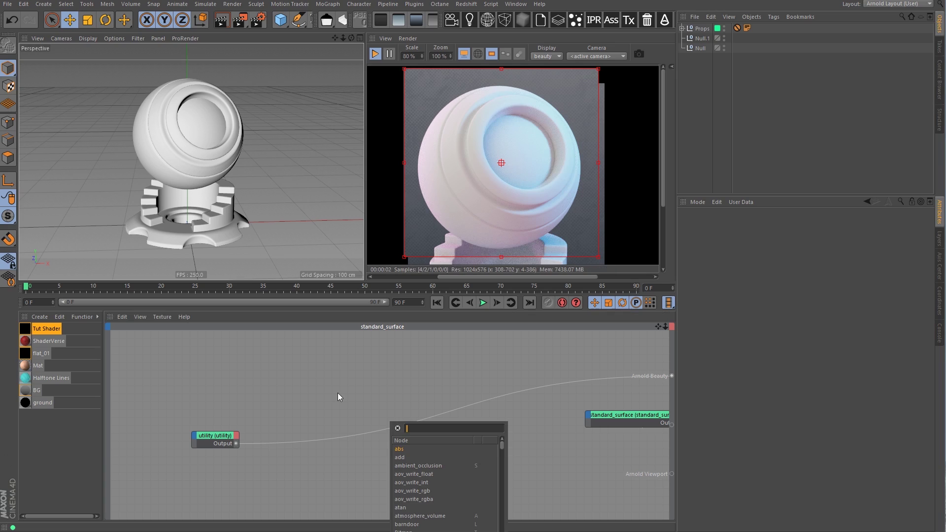
pyautogui.write('ramp_')
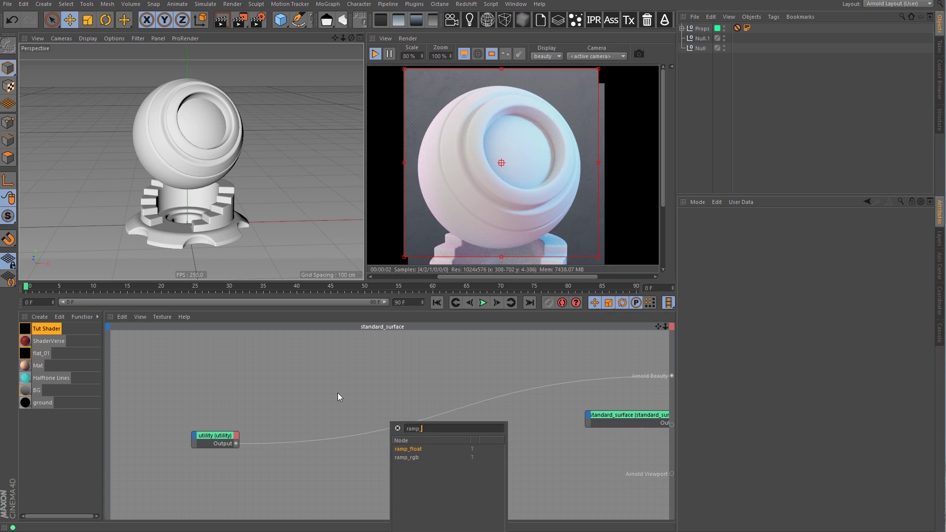
pyautogui.press('Down')
pyautogui.press('Return')
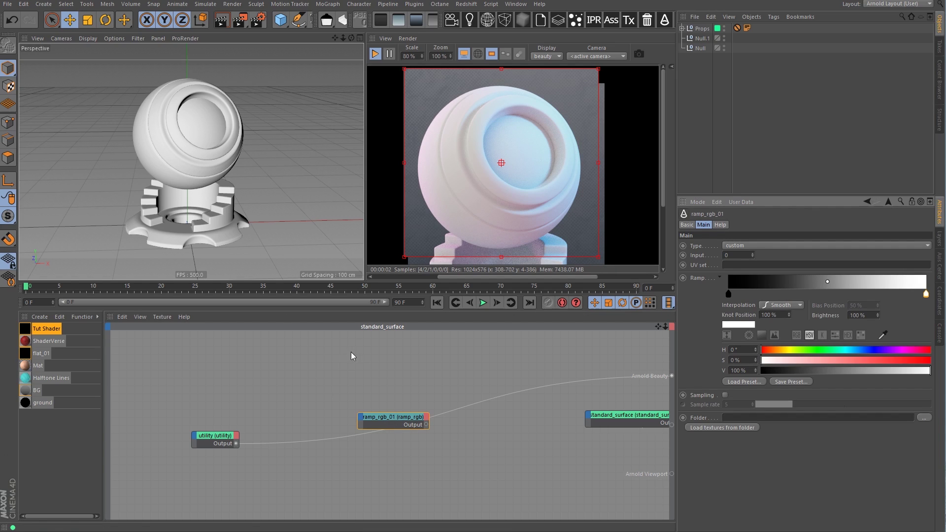
pyautogui.moveTo(386, 417); pyautogui.dragTo(323, 381)
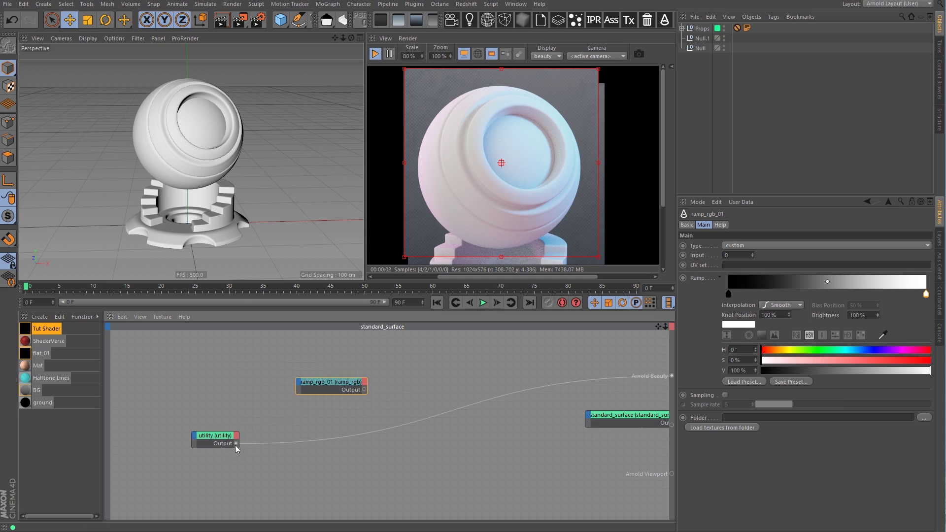
# Connect the utility output to the ramp_rgb node's main Input and route the ramp to Arnold Beauty
pyautogui.moveTo(236, 446); pyautogui.dragTo(302, 385)
pyautogui.moveTo(340, 388)
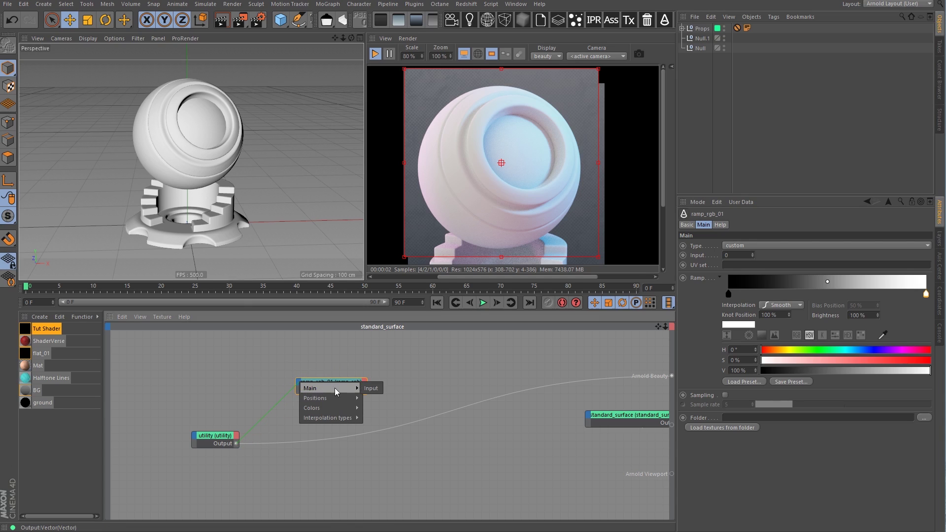
pyautogui.click(375, 391)
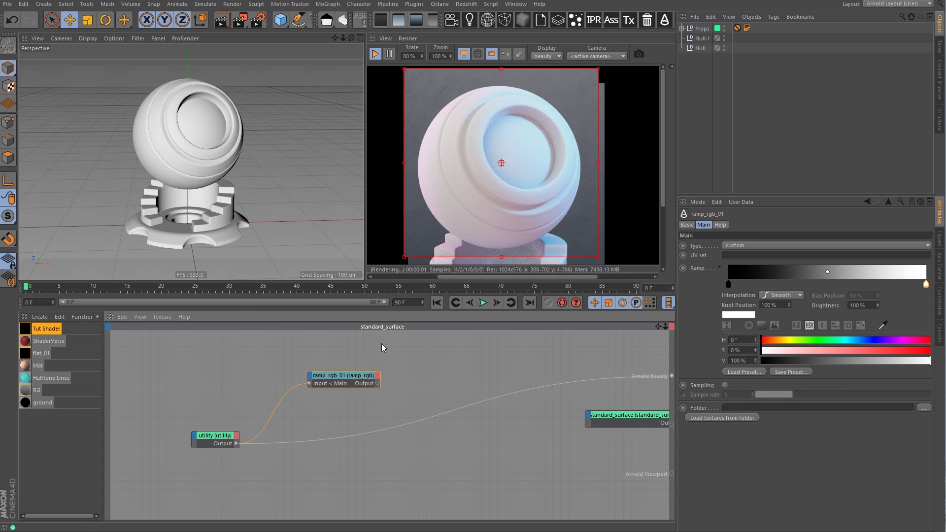
pyautogui.doubleClick(376, 383)
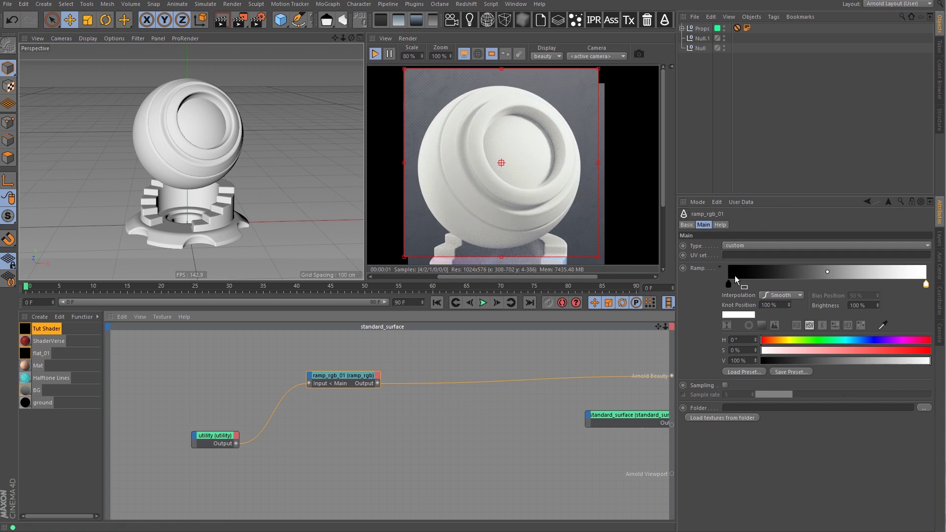
# Limit the ramp to the highlights by moving its black knot to about 78.8% and its white knot to about 88.3%
pyautogui.moveTo(729, 284); pyautogui.dragTo(858, 283)
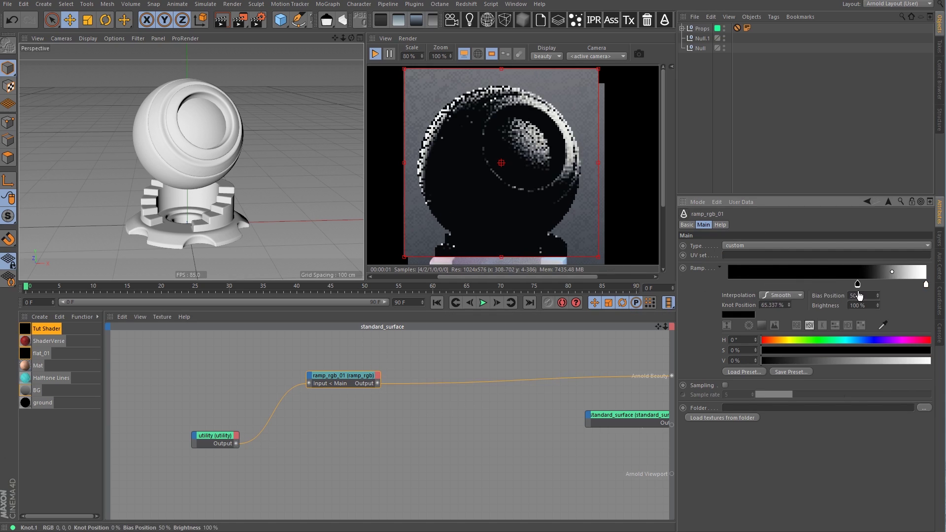
pyautogui.moveTo(926, 284)
pyautogui.mouseDown()
pyautogui.moveTo(859, 284)
pyautogui.moveTo(903, 285)
pyautogui.moveTo(884, 285)
pyautogui.mouseUp()
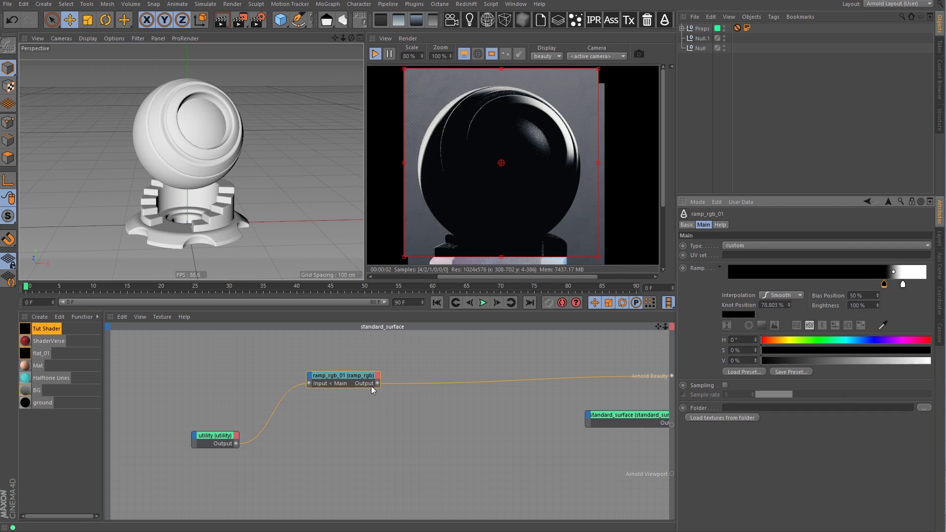
# Duplicate the highlight ramp below the original, connect the utility to its main Input and route the copy to Arnold Beauty
pyautogui.keyDown('ctrl'); pyautogui.moveTo(362, 378); pyautogui.dragTo(350, 431); pyautogui.keyUp('ctrl')
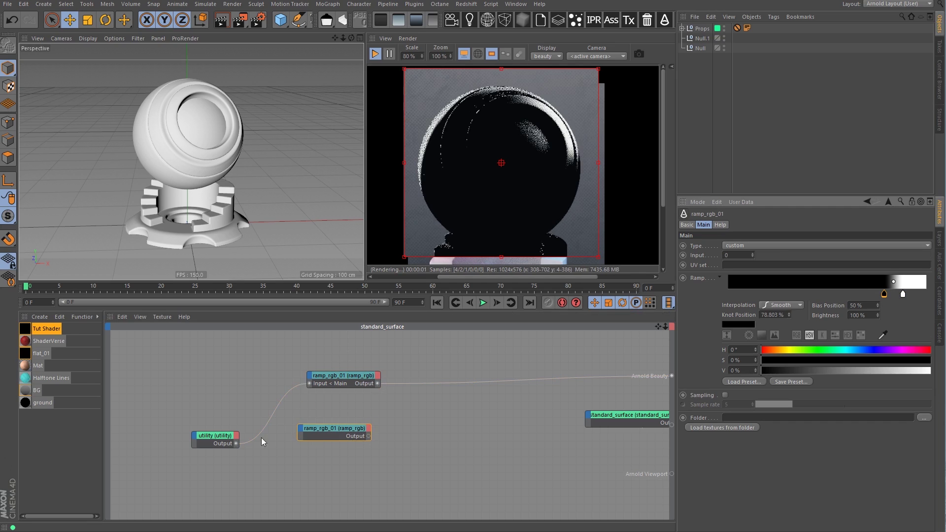
pyautogui.moveTo(236, 444); pyautogui.dragTo(300, 431)
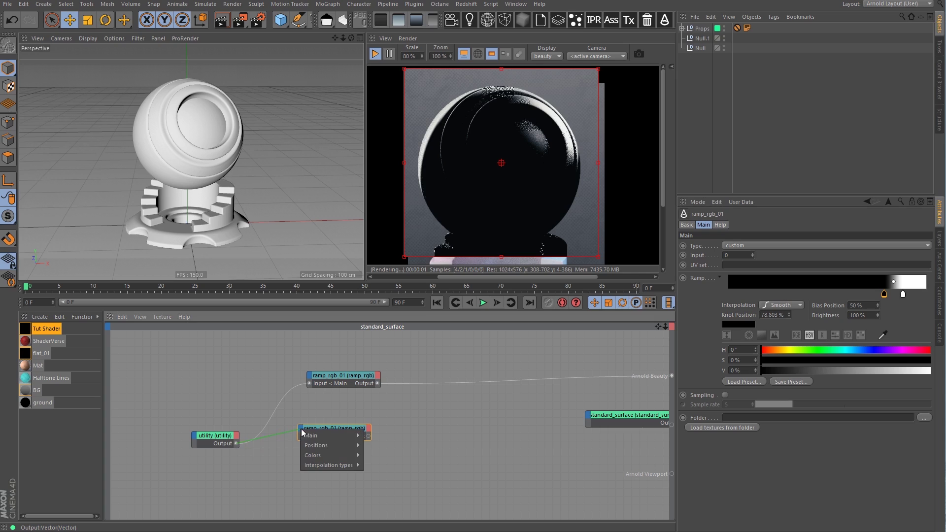
pyautogui.moveTo(325, 436)
pyautogui.click(372, 437)
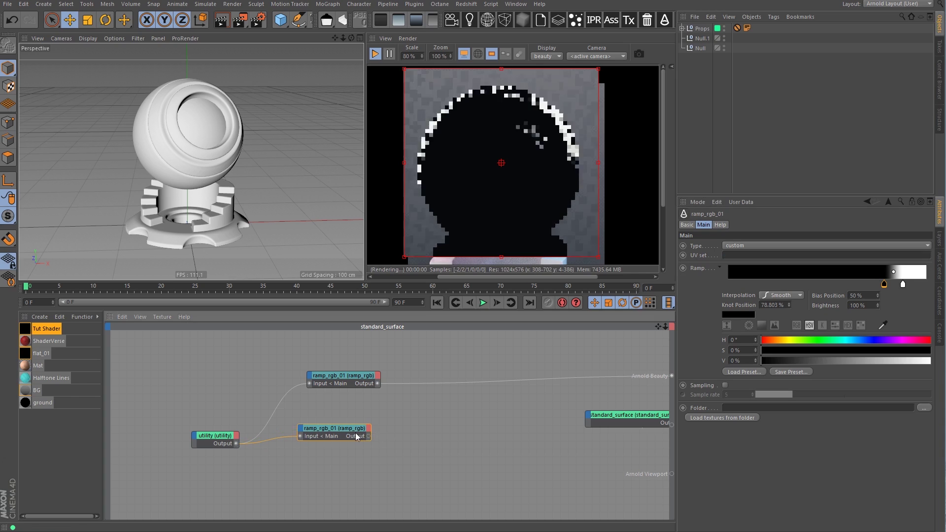
pyautogui.moveTo(358, 432); pyautogui.dragTo(364, 439)
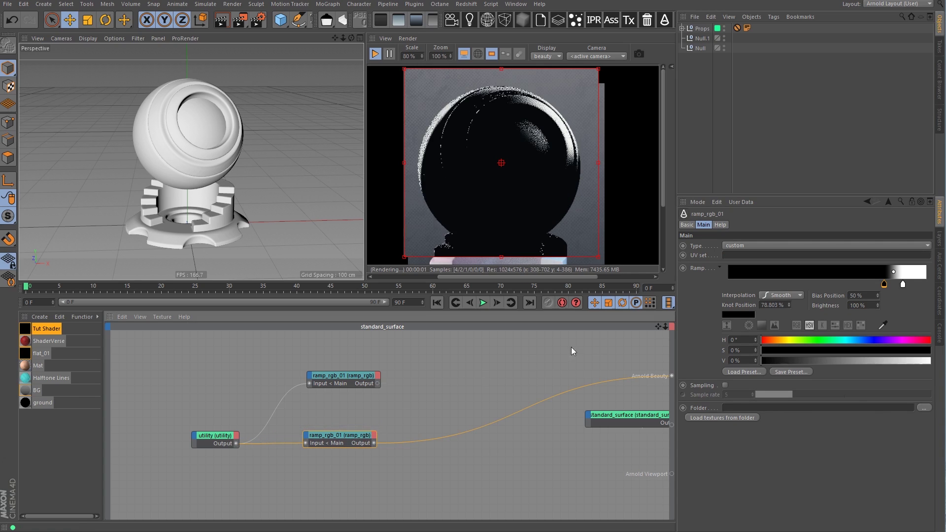
# Move the copied ramp's black and white knots to about 40% and 51.6%, and add a black knot at about 86%
pyautogui.moveTo(884, 284); pyautogui.dragTo(788, 284)
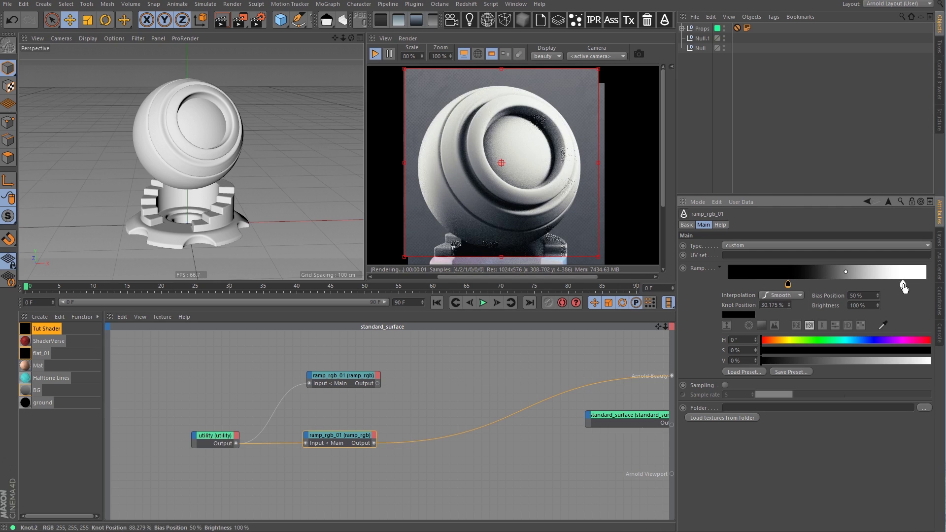
pyautogui.moveTo(903, 284); pyautogui.dragTo(834, 291)
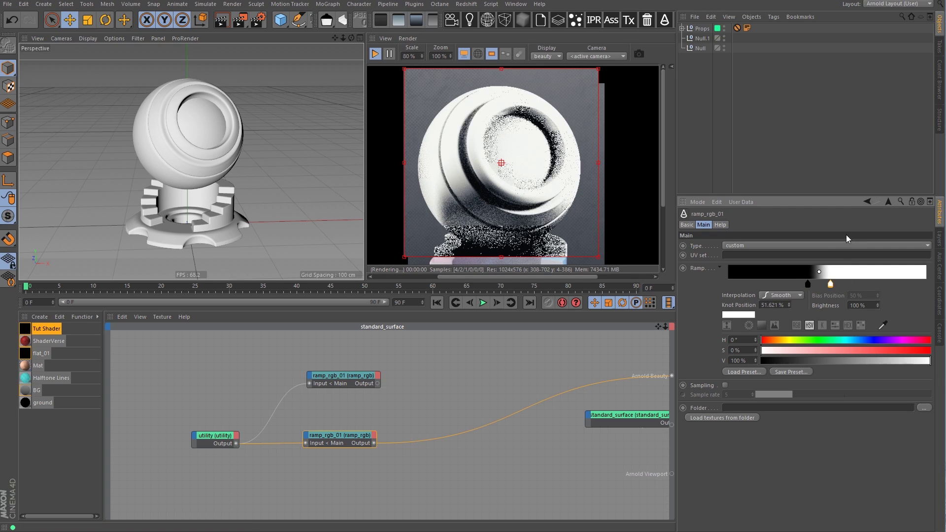
pyautogui.click(898, 285)
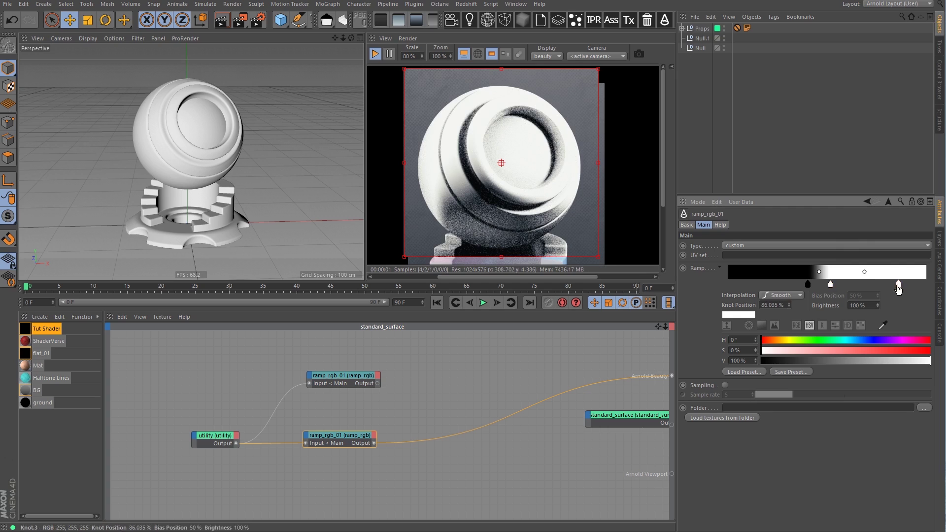
pyautogui.moveTo(864, 360); pyautogui.dragTo(716, 361)
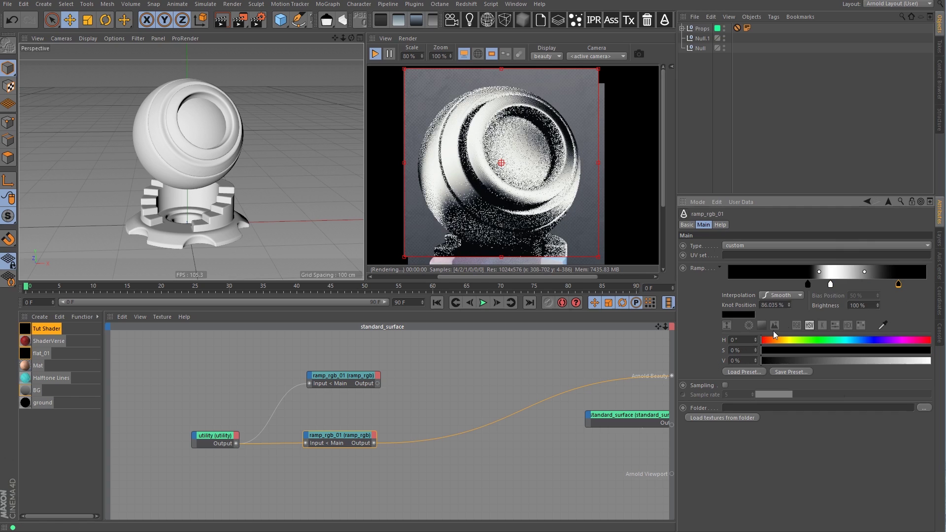
# Add another knot between the white and last black knots at about 63% and set its color value to 100%
pyautogui.click(844, 286)
pyautogui.click(846, 285)
pyautogui.doubleClick(846, 285)
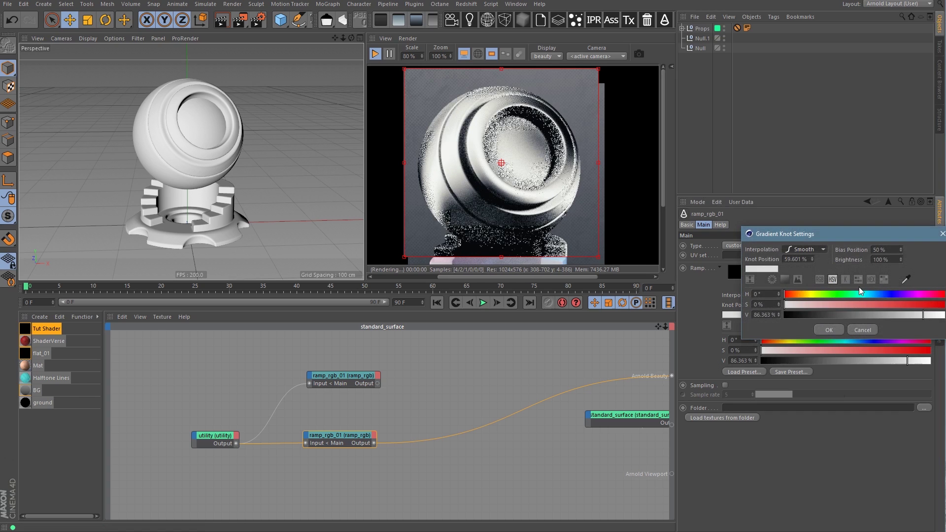
pyautogui.click(866, 329)
pyautogui.moveTo(846, 285); pyautogui.dragTo(853, 286)
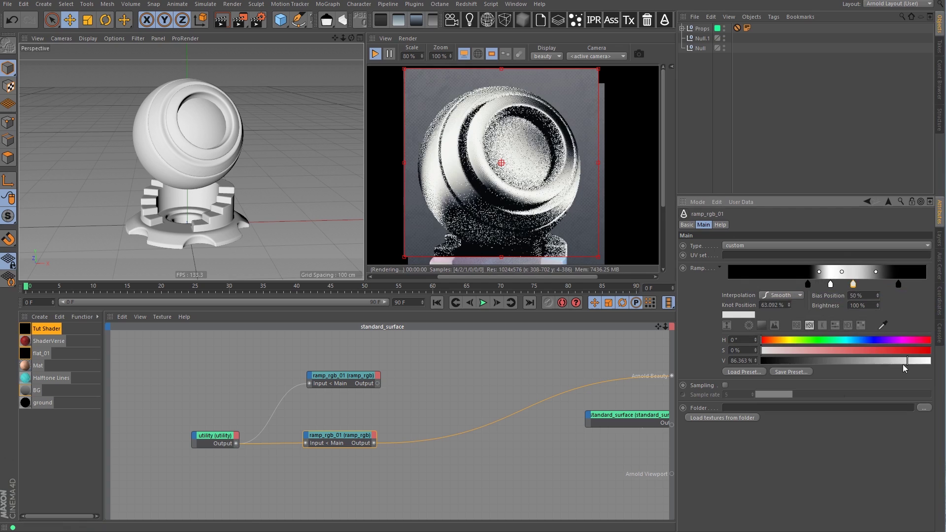
pyautogui.moveTo(907, 361); pyautogui.dragTo(936, 362)
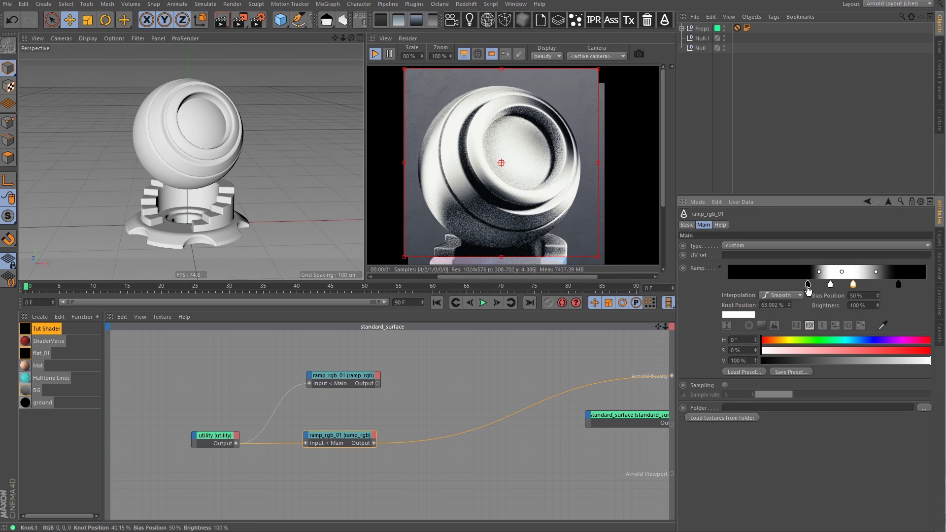
# Narrow the midtone ramp's white band by moving its knots closer together, with the second white knot at about 51.4%
pyautogui.moveTo(808, 285); pyautogui.dragTo(792, 284)
pyautogui.moveTo(830, 285)
pyautogui.mouseDown()
pyautogui.moveTo(814, 285)
pyautogui.moveTo(838, 284)
pyautogui.mouseUp()
pyautogui.moveTo(898, 284); pyautogui.dragTo(843, 288)
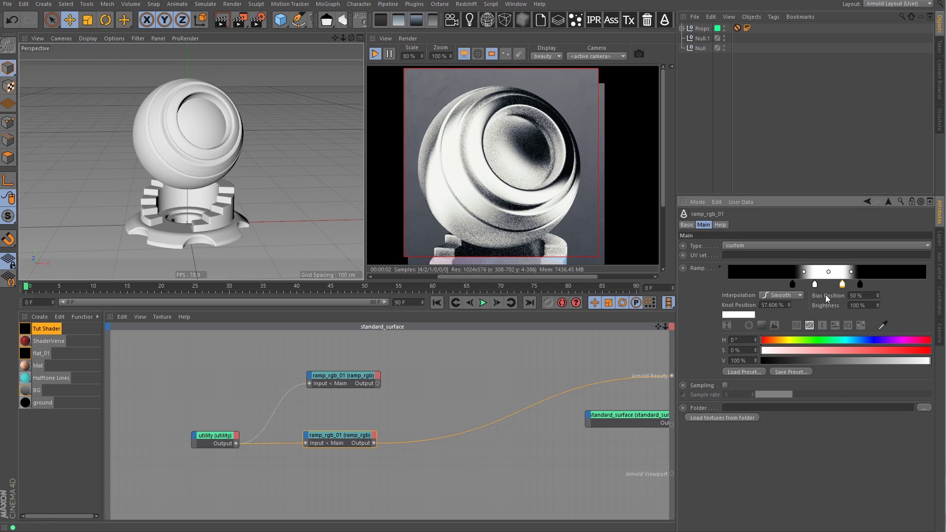
pyautogui.moveTo(842, 285); pyautogui.dragTo(830, 285)
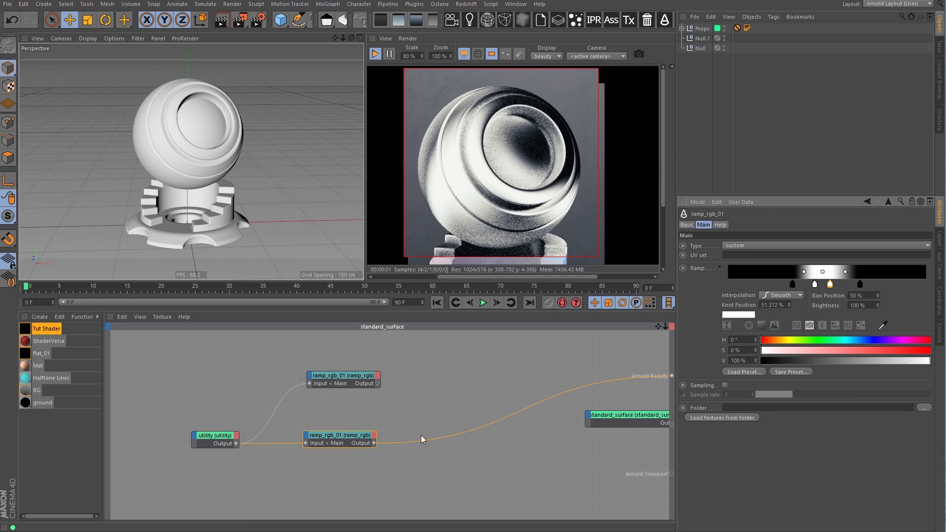
# Duplicate the highlight ramp below the midtone ramp, connect the utility to its main Input and route the new copy to Arnold Beauty
pyautogui.click(289, 433)
pyautogui.moveTo(340, 433); pyautogui.dragTo(335, 425)
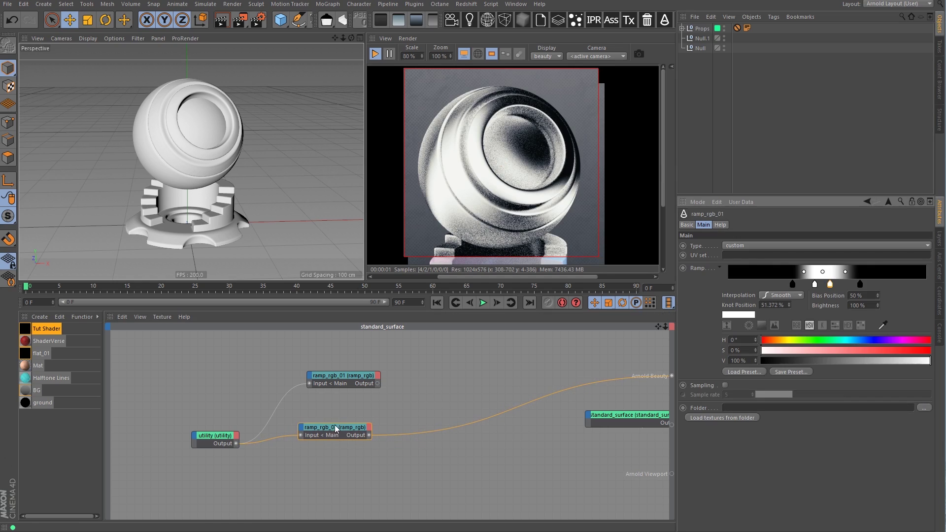
pyautogui.keyDown('ctrl'); pyautogui.moveTo(343, 375); pyautogui.dragTo(313, 485); pyautogui.keyUp('ctrl')
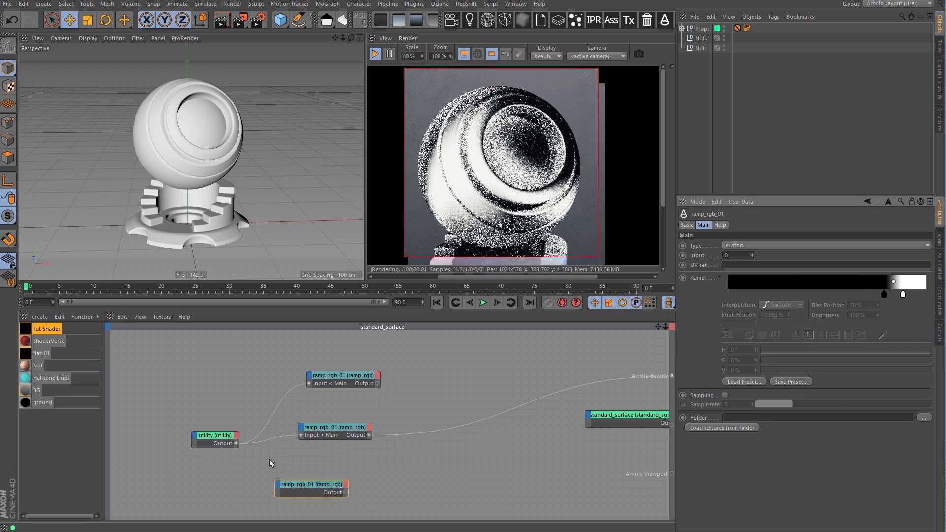
pyautogui.moveTo(237, 443); pyautogui.dragTo(671, 376)
pyautogui.click(278, 488)
pyautogui.moveTo(302, 493)
pyautogui.click(350, 493)
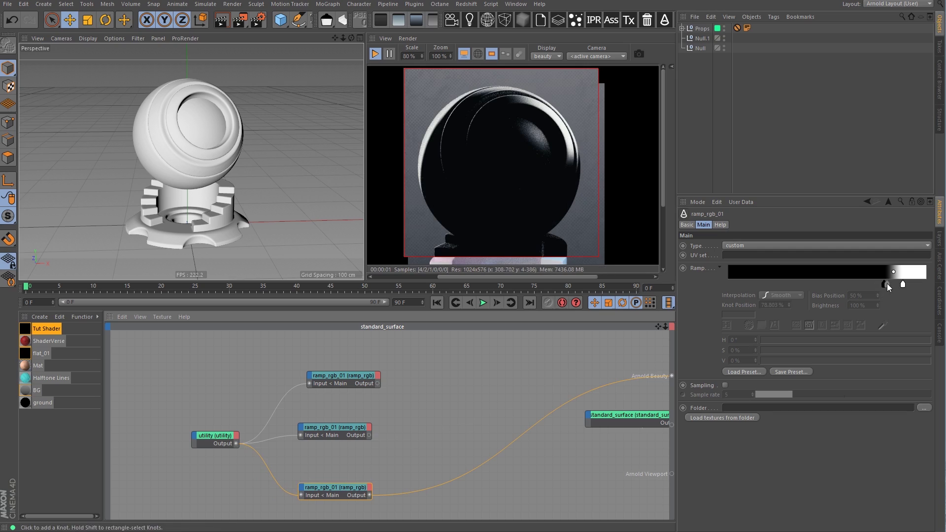
# Reverse the third ramp to run from white to black, moving the white knot to about 17.7% with the black knot just after it
pyautogui.moveTo(883, 286); pyautogui.dragTo(881, 287)
pyautogui.moveTo(890, 361); pyautogui.dragTo(935, 361)
pyautogui.moveTo(903, 287); pyautogui.dragTo(905, 286)
pyautogui.moveTo(855, 362); pyautogui.dragTo(757, 359)
pyautogui.moveTo(881, 285); pyautogui.dragTo(734, 285)
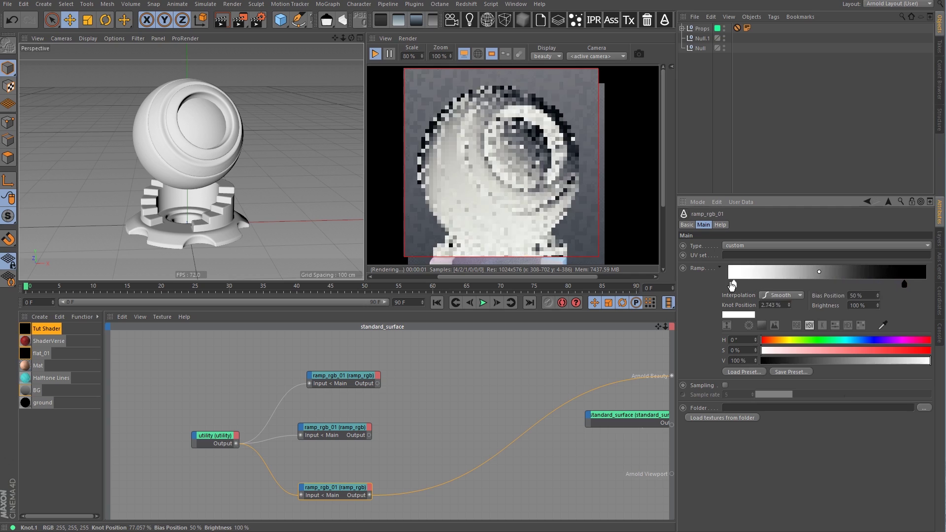
pyautogui.moveTo(900, 285); pyautogui.dragTo(765, 291)
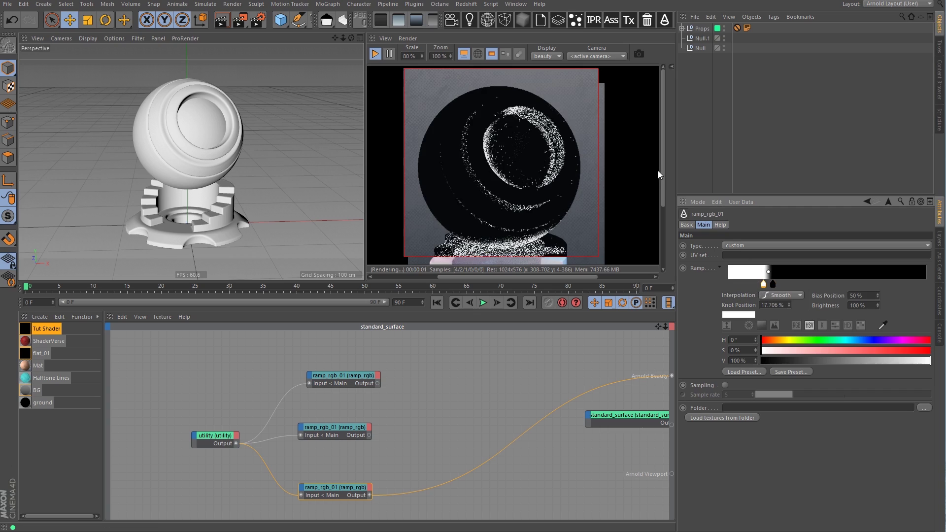
# Shift the shadow ramp's white knot to about 32.7% with black just after it, rendering the model's base and then the sphere as the region
pyautogui.moveTo(664, 176); pyautogui.dragTo(664, 220)
pyautogui.moveTo(446, 186); pyautogui.dragTo(594, 266)
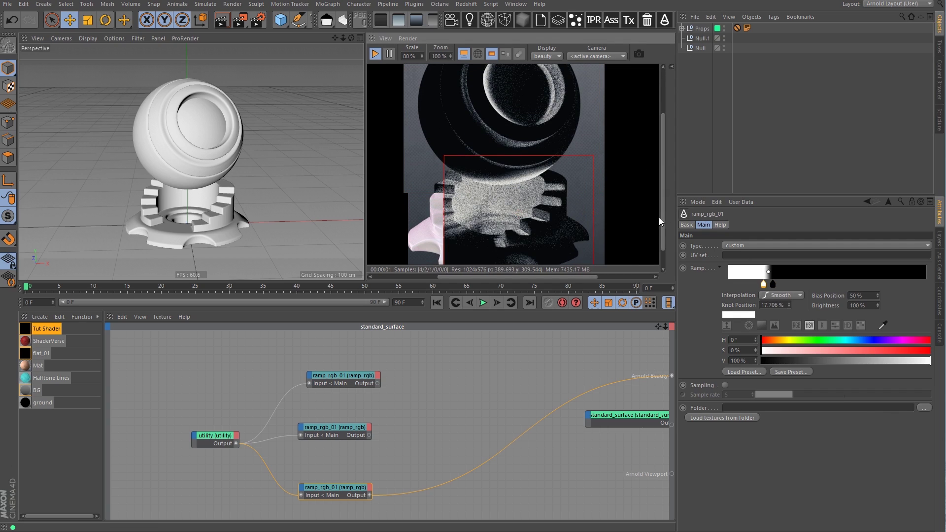
pyautogui.moveTo(662, 218); pyautogui.dragTo(667, 234)
pyautogui.moveTo(764, 289); pyautogui.dragTo(793, 285)
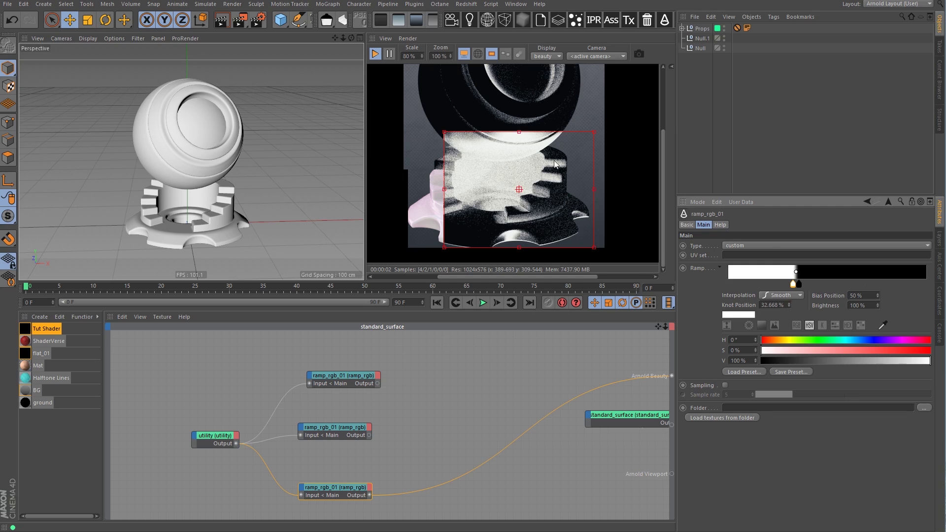
pyautogui.moveTo(393, 81); pyautogui.dragTo(620, 256)
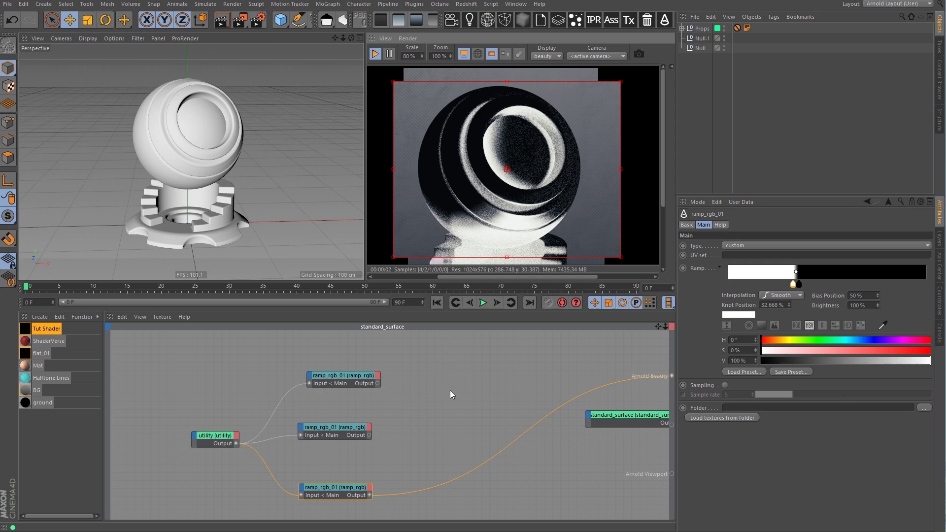
# Rearrange the graph by lowering the standard_surface node and shifting the utility and three ramp nodes farther left
pyautogui.moveTo(450, 390); pyautogui.dragTo(404, 390, button='middle')
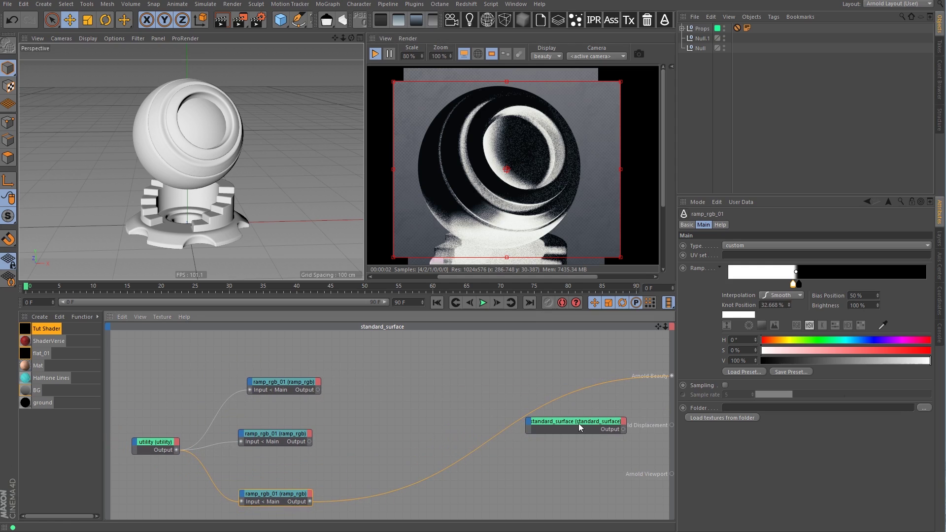
pyautogui.moveTo(578, 424); pyautogui.dragTo(588, 470)
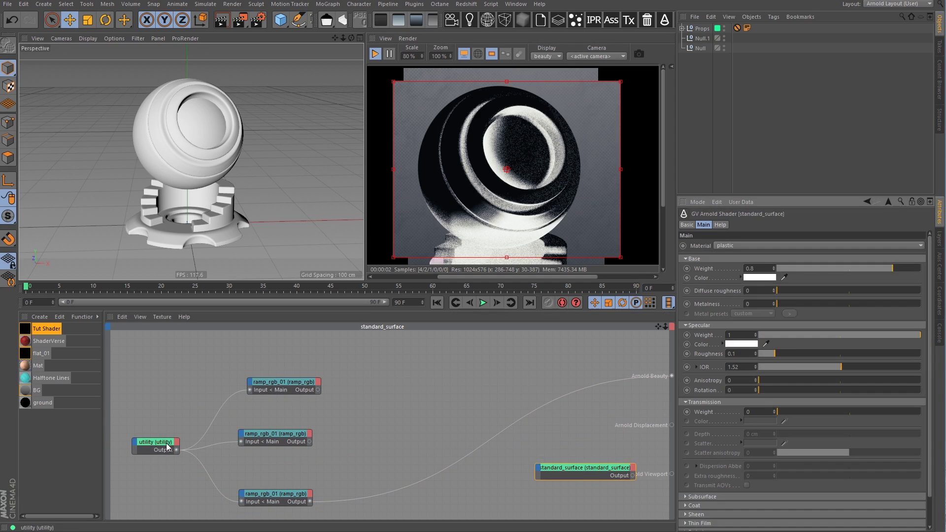
pyautogui.moveTo(167, 447); pyautogui.dragTo(141, 448)
pyautogui.moveTo(231, 372); pyautogui.dragTo(253, 499)
pyautogui.click(366, 434)
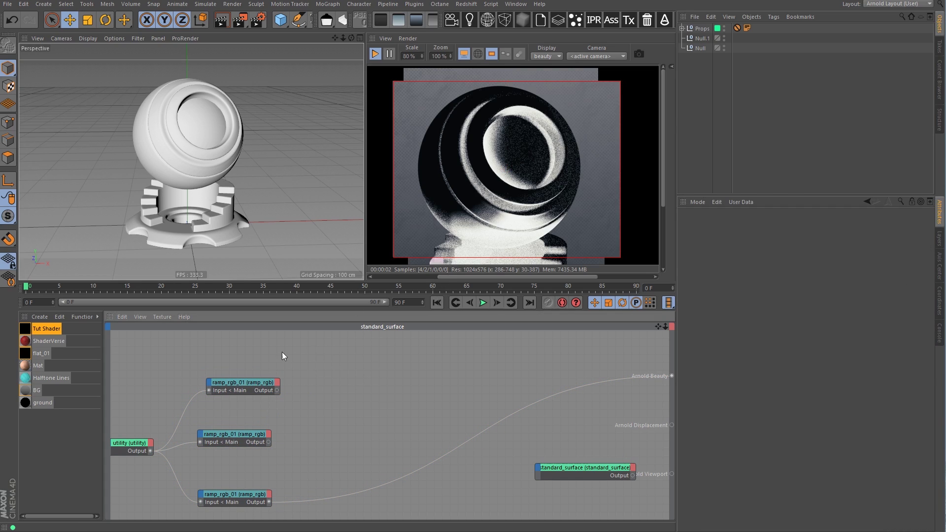
# Duplicate the highlight ramp above the original and connect the utility output to the copy's main Input
pyautogui.keyDown('ctrl'); pyautogui.moveTo(259, 371); pyautogui.dragTo(265, 356); pyautogui.keyUp('ctrl')
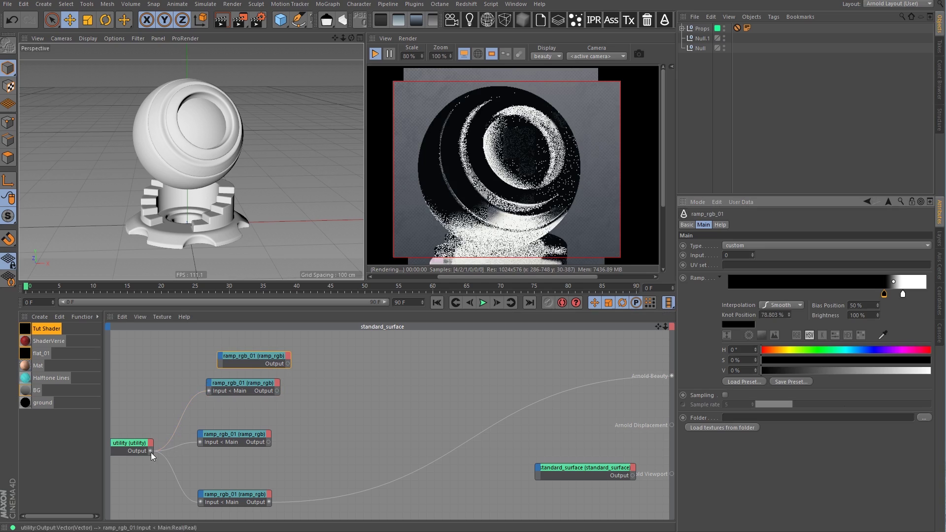
pyautogui.moveTo(150, 451); pyautogui.dragTo(261, 355)
pyautogui.click(298, 361)
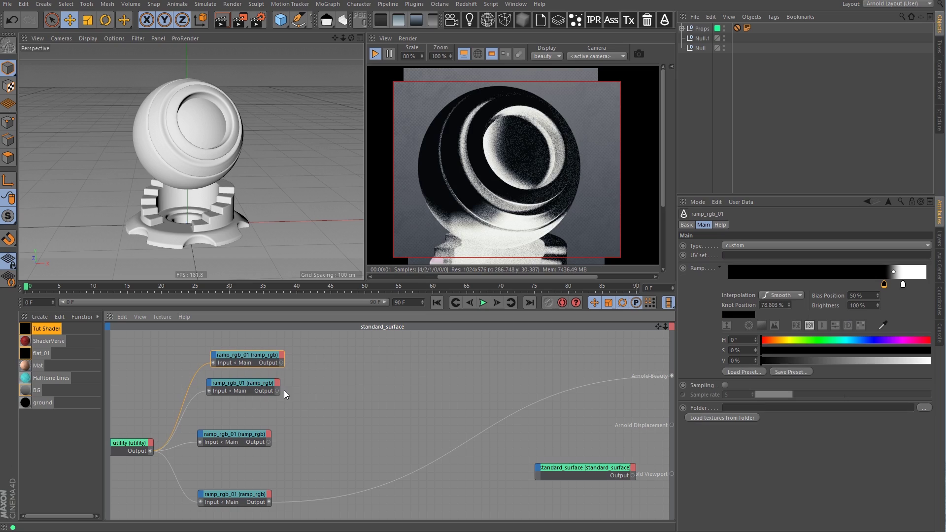
# Connect the duplicated highlight ramp to Arnold Beauty, and move its black knot to about 69.1%
pyautogui.moveTo(268, 352); pyautogui.dragTo(269, 348)
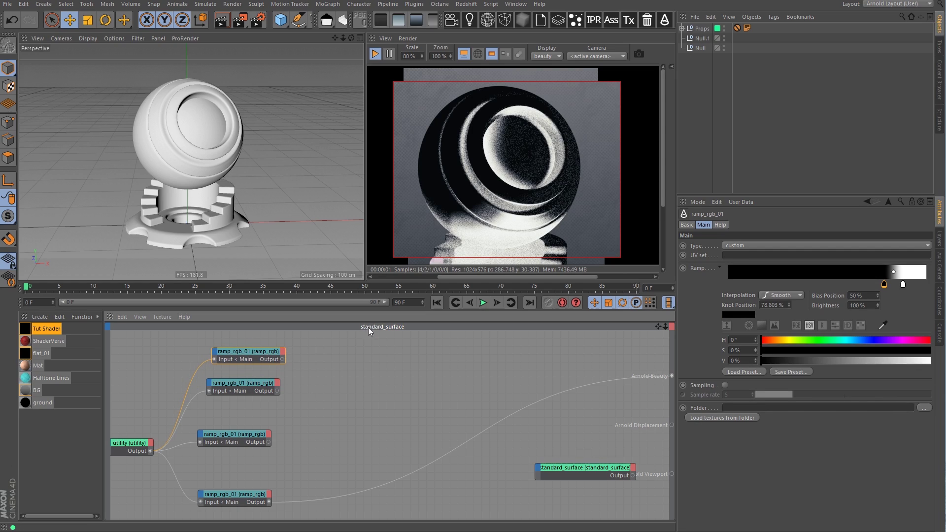
pyautogui.hotkey('alt', 'w')
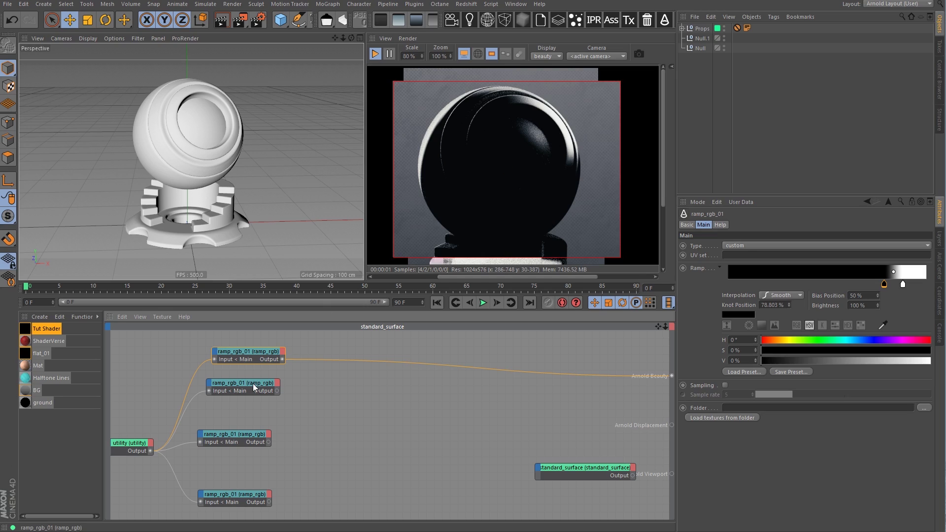
pyautogui.moveTo(252, 383); pyautogui.dragTo(262, 386)
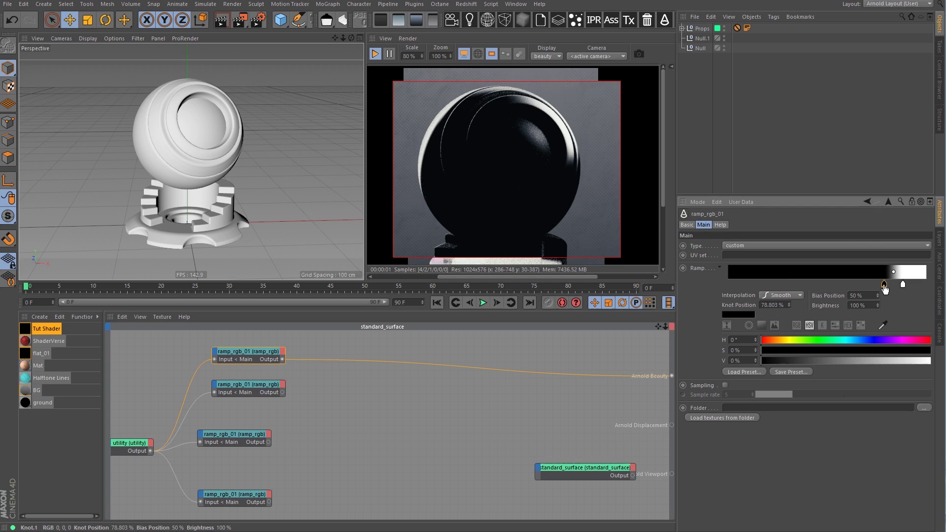
pyautogui.moveTo(885, 289); pyautogui.dragTo(866, 288)
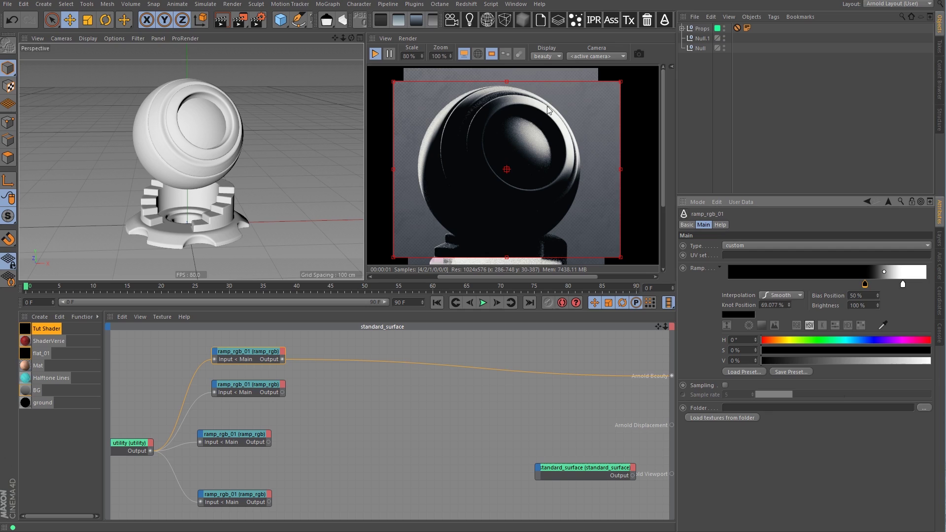
# Add a range node beside the duplicated highlight ramp and connect the ramp's output to its main Input
pyautogui.moveTo(369, 391)
pyautogui.mouseDown(button='middle')
pyautogui.moveTo(352, 398)
pyautogui.moveTo(374, 411)
pyautogui.moveTo(366, 391)
pyautogui.mouseUp(button='middle')
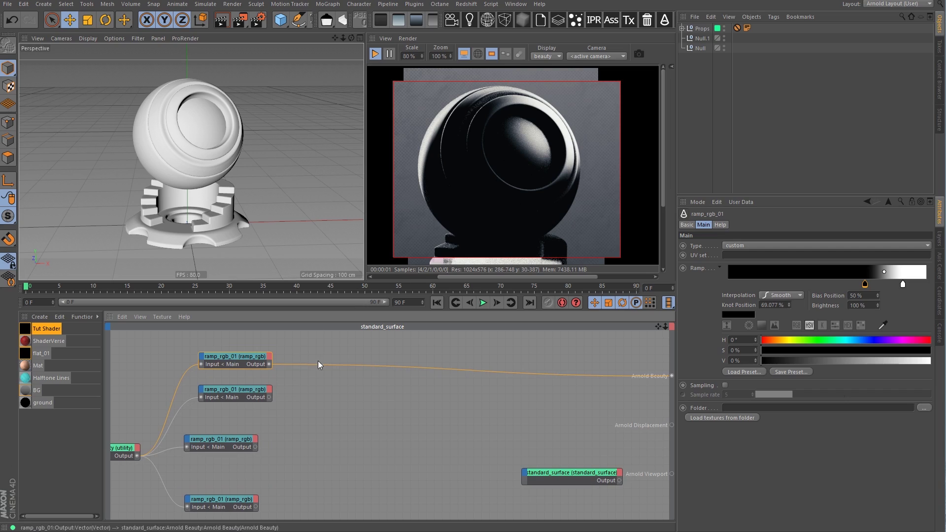
pyautogui.click(364, 367)
pyautogui.press('Tab')
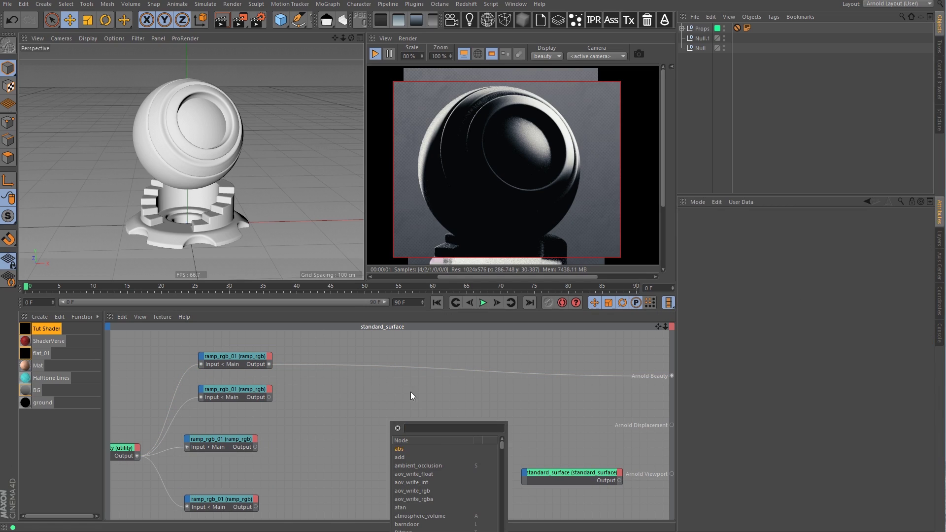
pyautogui.write('ran')
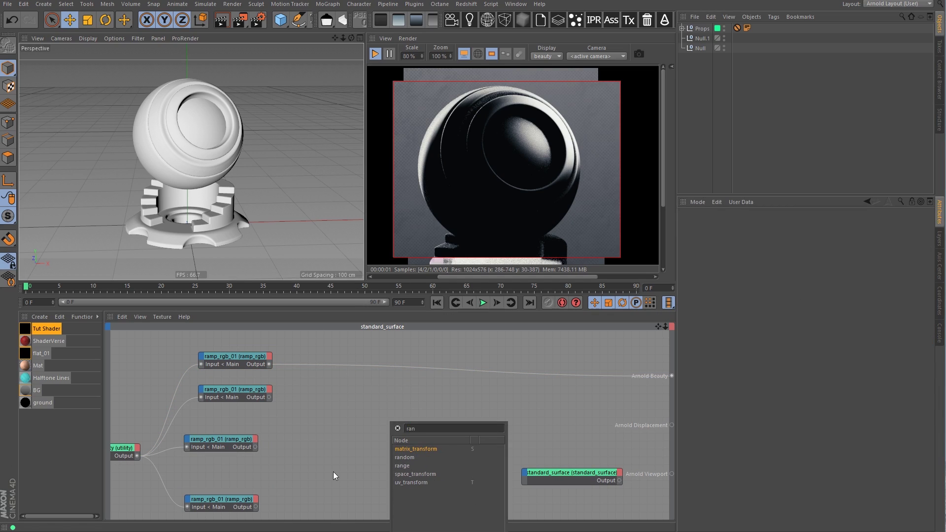
pyautogui.write('ge')
pyautogui.press('Return')
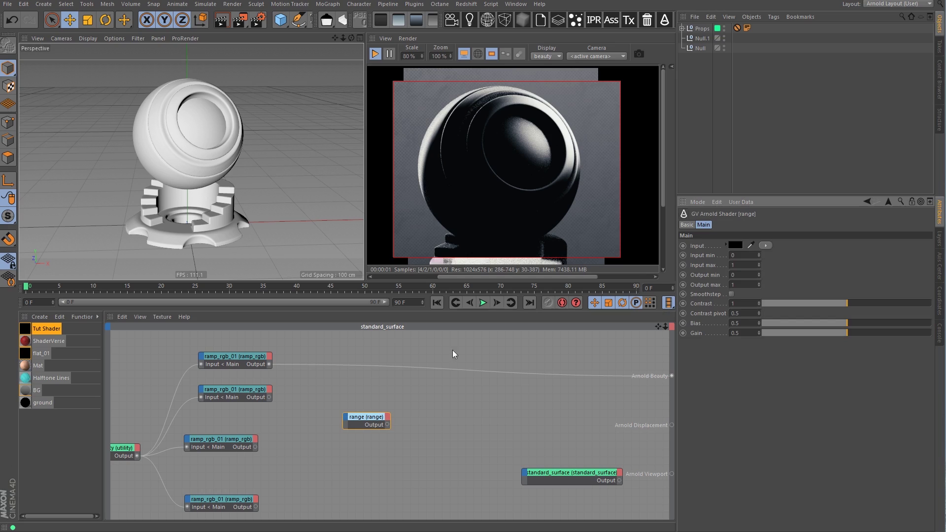
pyautogui.moveTo(356, 417); pyautogui.dragTo(303, 358)
pyautogui.click(336, 365)
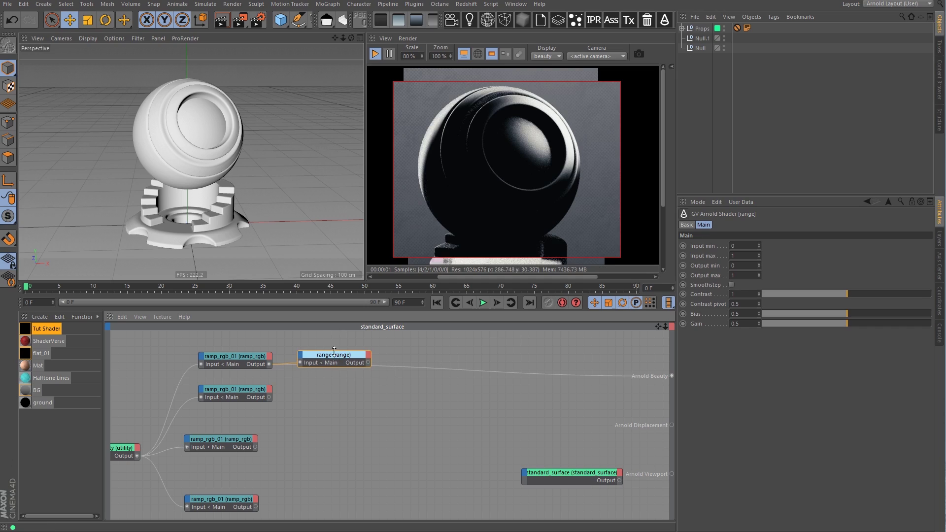
pyautogui.moveTo(339, 353); pyautogui.dragTo(337, 355)
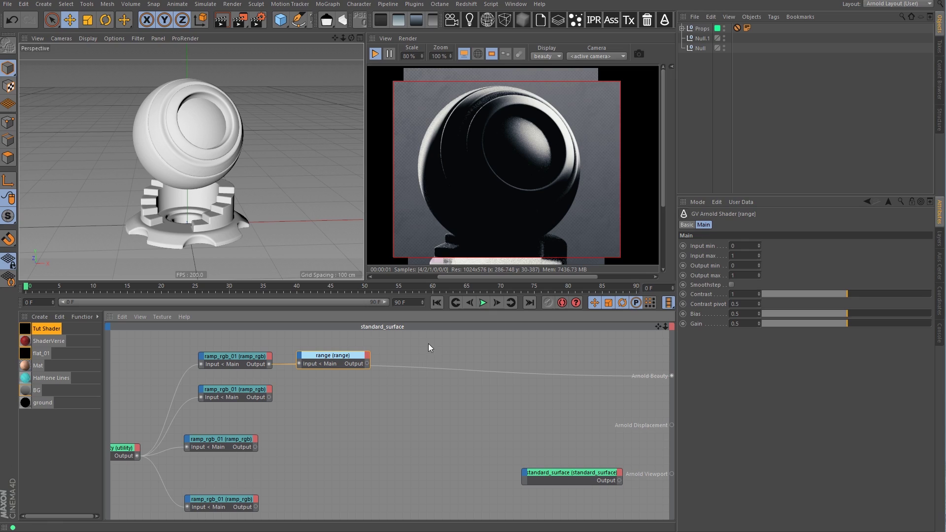
# Add a new ramp_rgb node in open space near the range node and set its type to circular
pyautogui.click(426, 362)
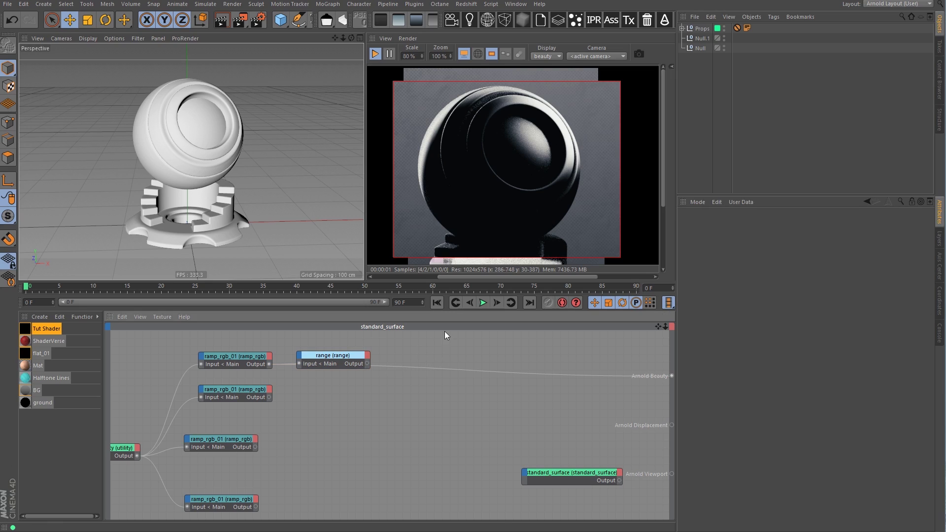
pyautogui.press('Tab')
pyautogui.write('ram')
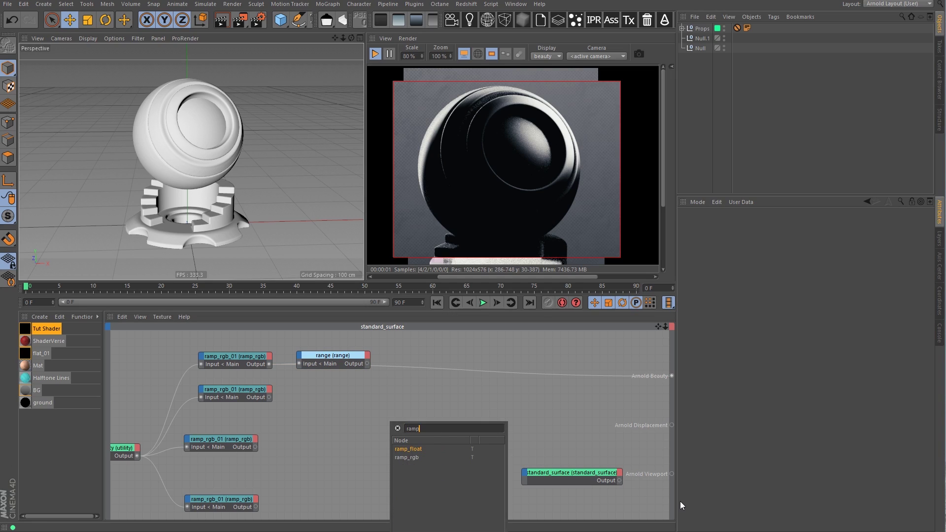
pyautogui.click(406, 457)
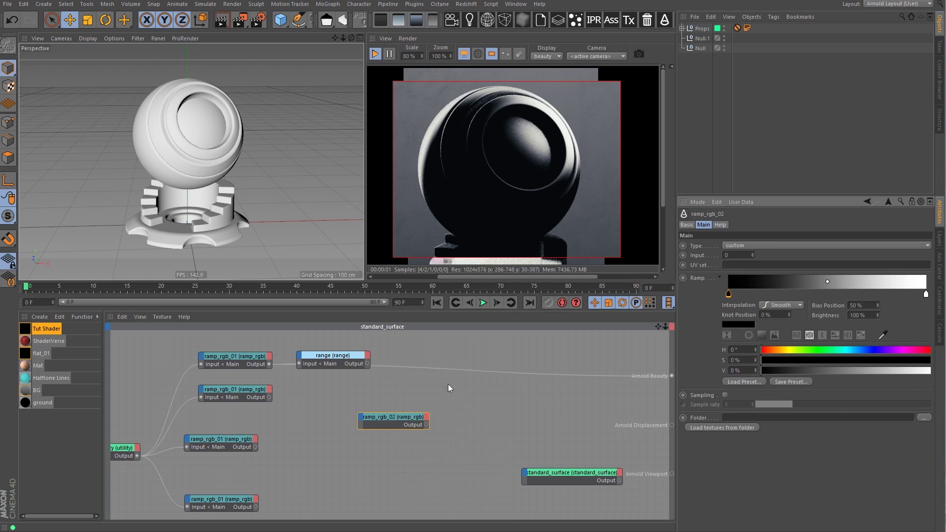
pyautogui.moveTo(407, 423); pyautogui.dragTo(435, 405)
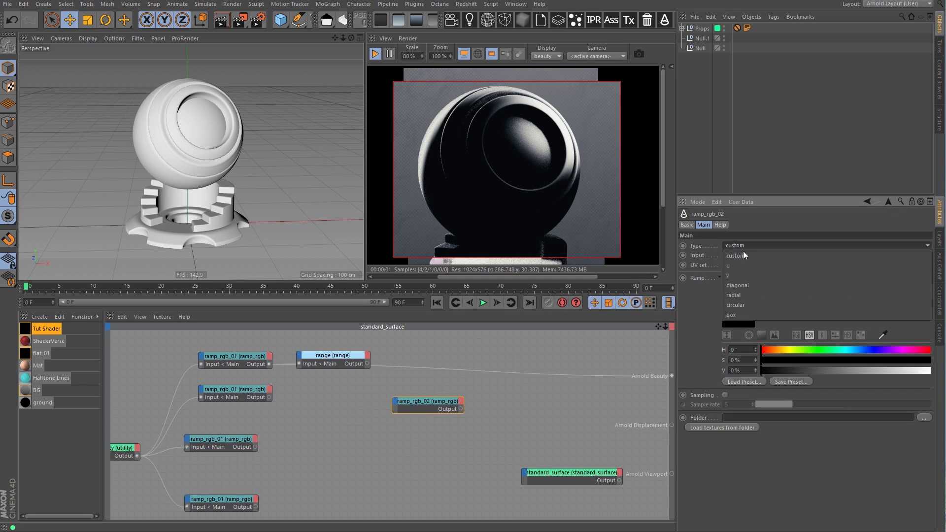
pyautogui.click(743, 250)
pyautogui.click(740, 304)
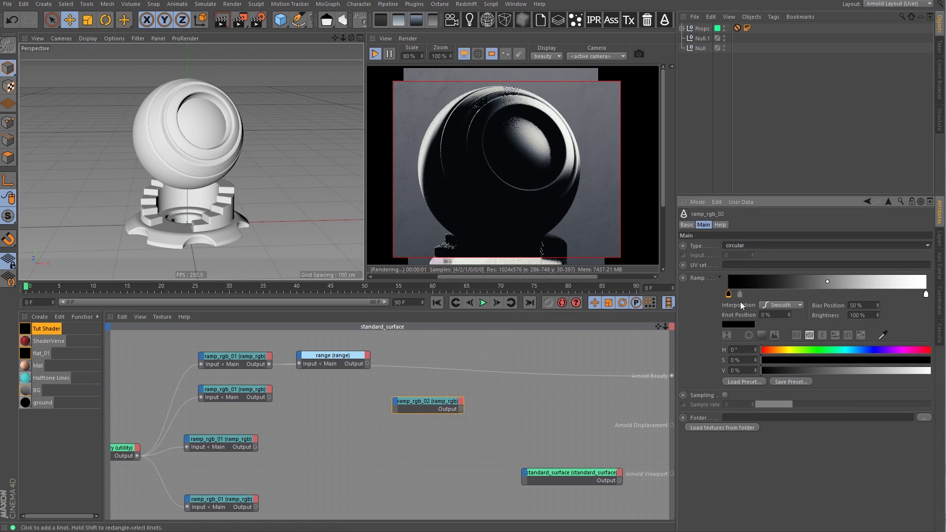
# Set all knots of the circular ramp to Step interpolation and move its white knot to about 46.9%
pyautogui.click(847, 295)
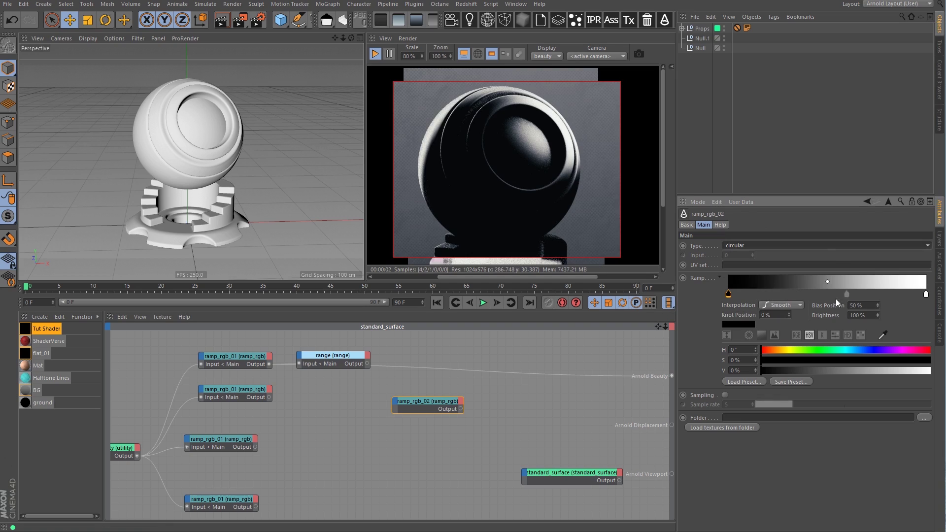
pyautogui.rightClick(763, 280)
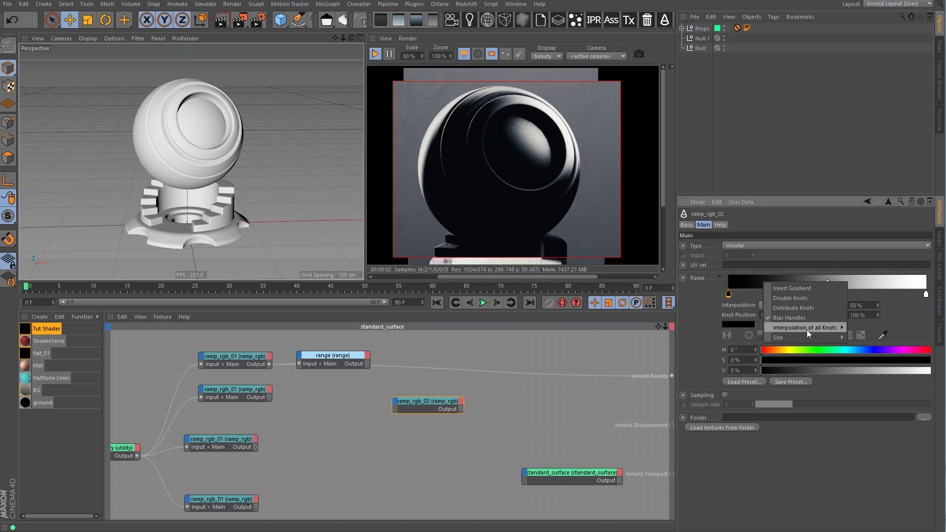
pyautogui.moveTo(810, 327)
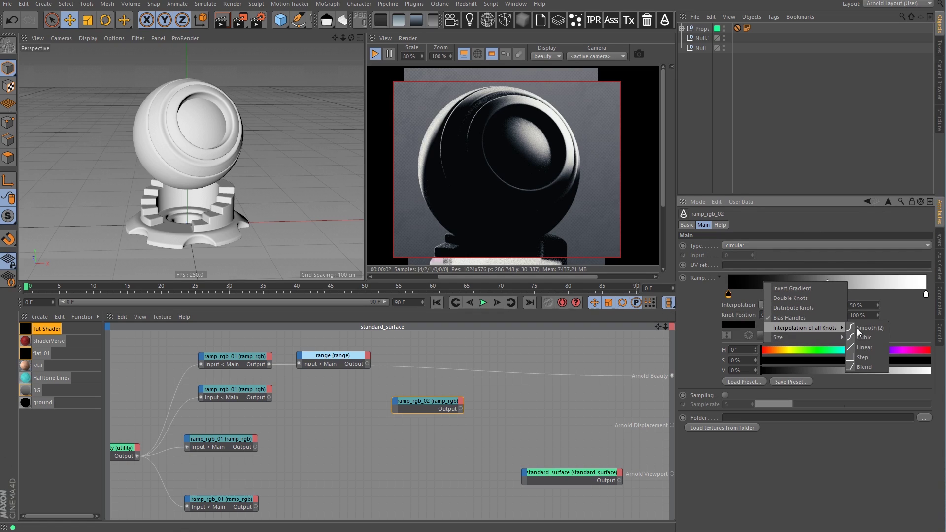
pyautogui.click(870, 358)
pyautogui.moveTo(924, 294); pyautogui.dragTo(820, 294)
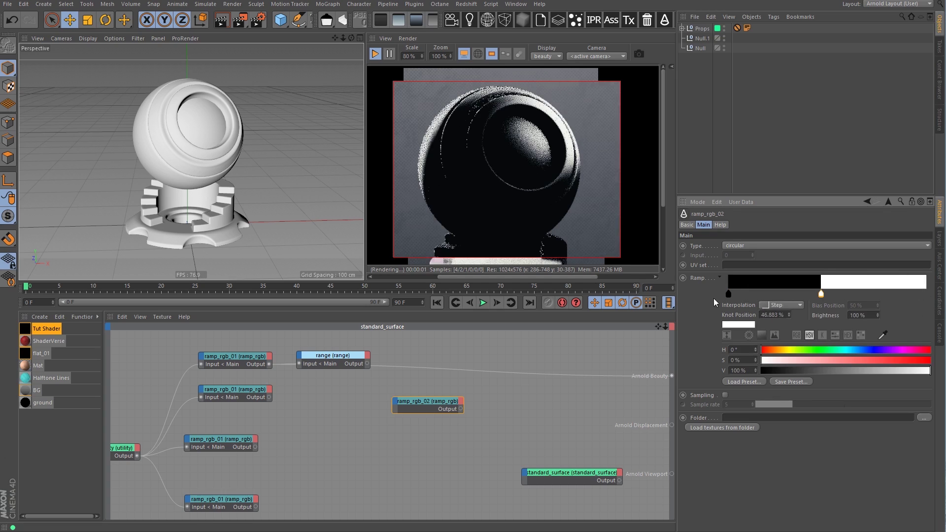
# Preview the circular ramp through Arnold Beauty, place it beside the range node, and route the range output to Beauty instead
pyautogui.moveTo(425, 403); pyautogui.dragTo(421, 393)
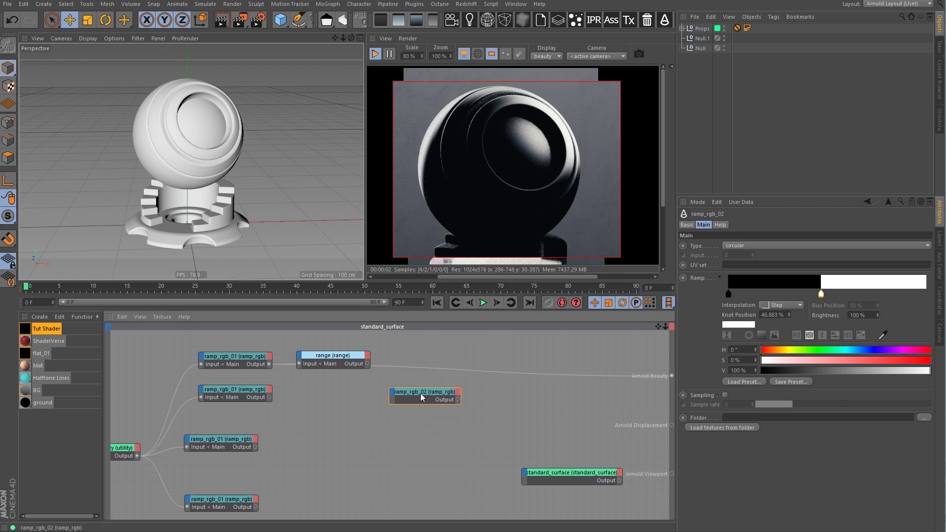
pyautogui.keyDown('alt'); pyautogui.click(424, 397); pyautogui.keyUp('alt')
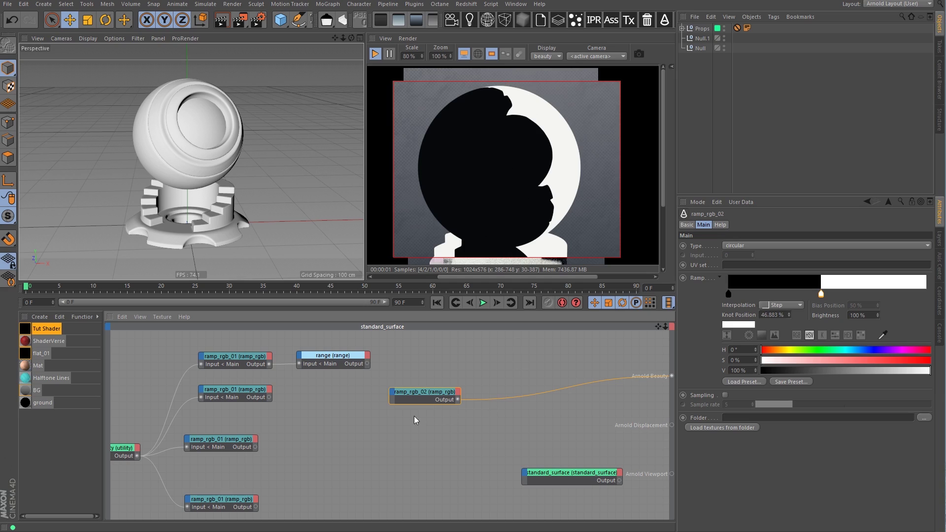
pyautogui.moveTo(423, 399); pyautogui.dragTo(430, 358)
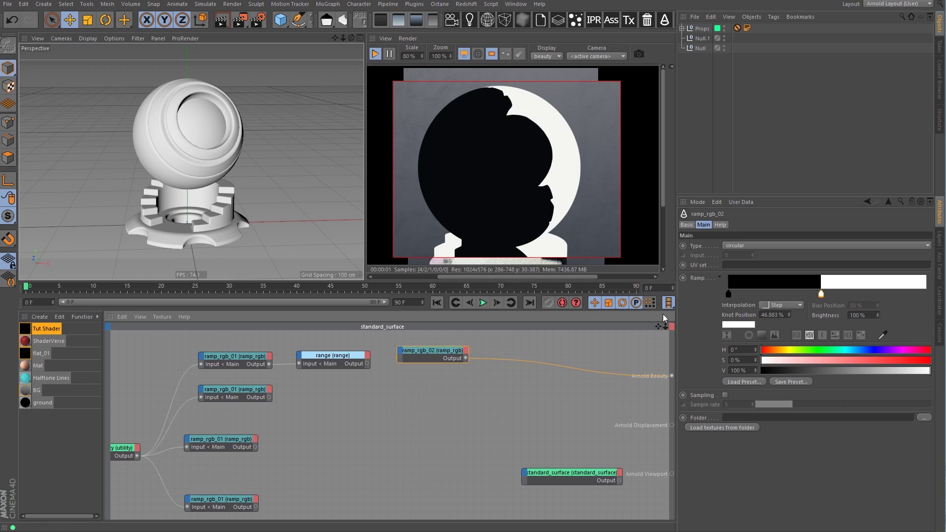
pyautogui.moveTo(353, 353); pyautogui.dragTo(351, 354)
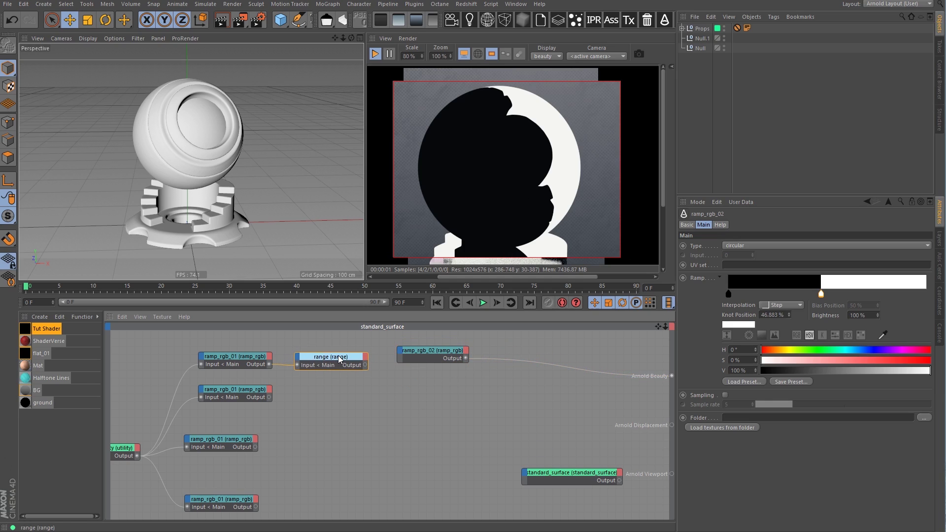
pyautogui.hotkey('alt', 'w')
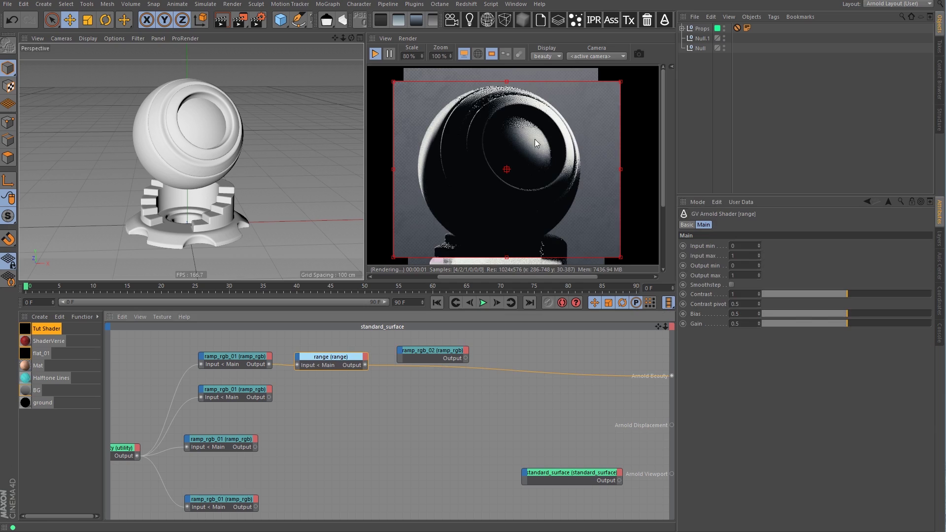
# Try the circular ramp's white knot at about 62.8% and 38.7%, and settle it at about 50.6%
pyautogui.click(433, 351)
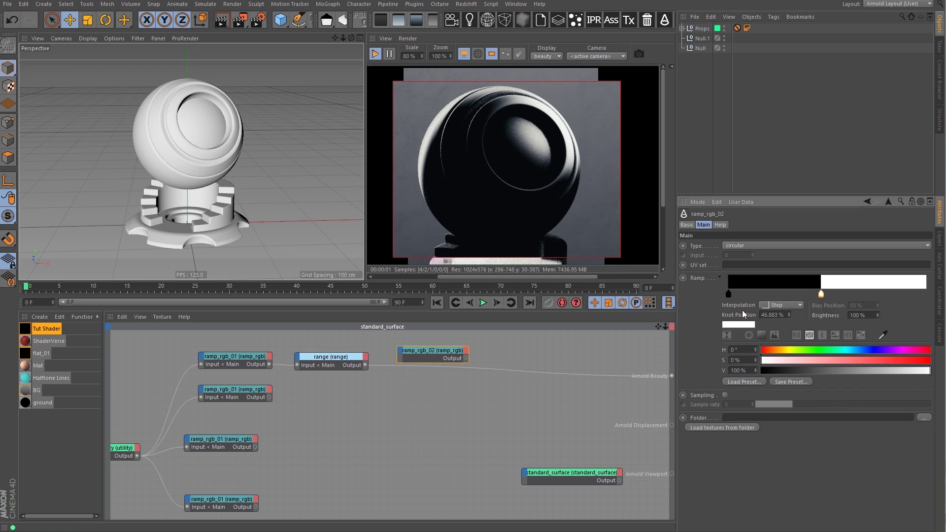
pyautogui.moveTo(821, 294); pyautogui.dragTo(853, 304)
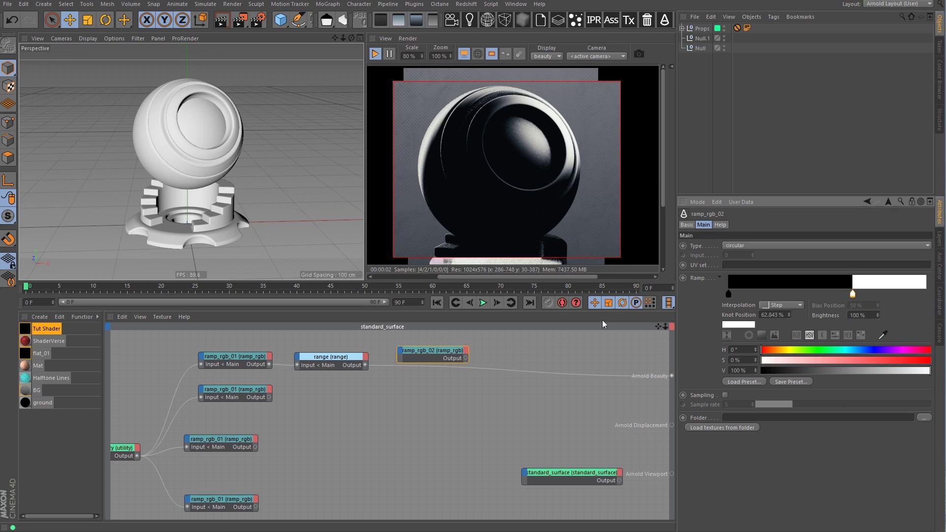
pyautogui.moveTo(855, 296); pyautogui.dragTo(808, 296)
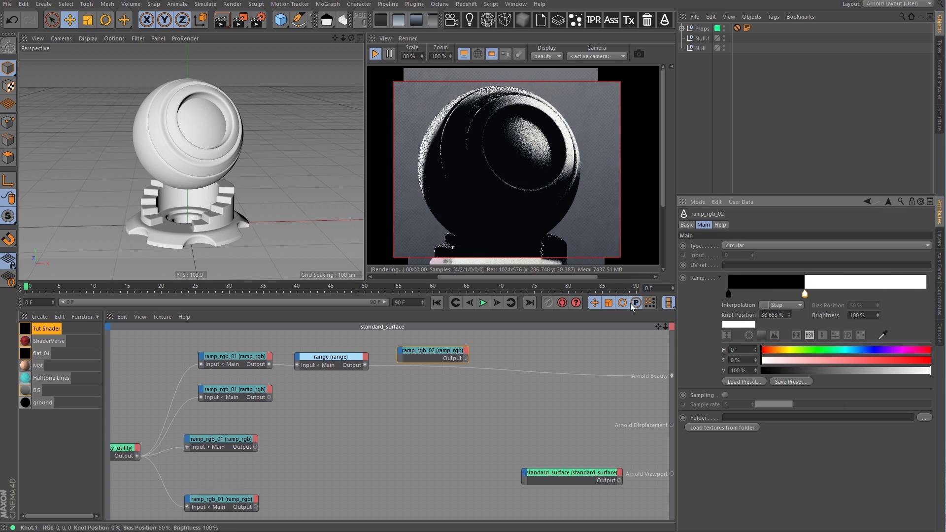
pyautogui.click(330, 355)
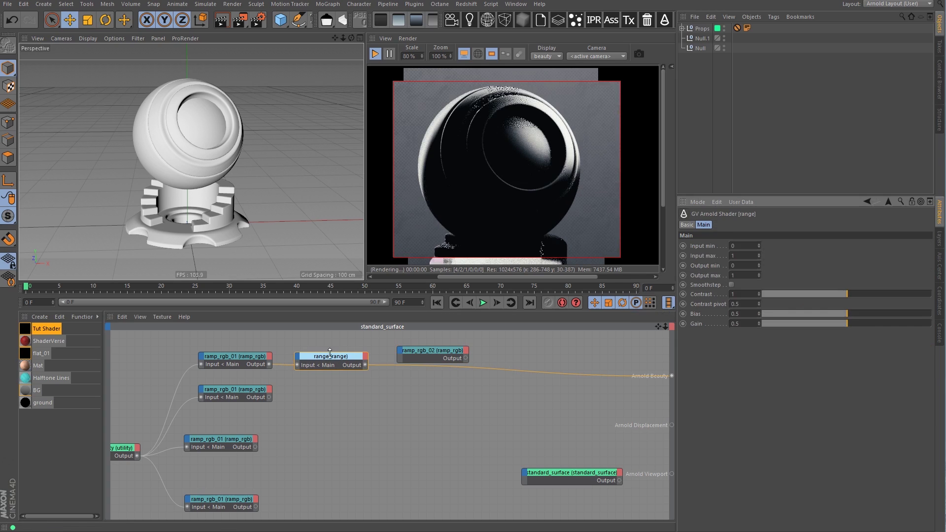
pyautogui.click(435, 355)
pyautogui.moveTo(803, 296); pyautogui.dragTo(828, 294)
# Connect the range output to the circular ramp's Position 2 and route that ramp's output to Arnold Beauty
pyautogui.click(331, 362)
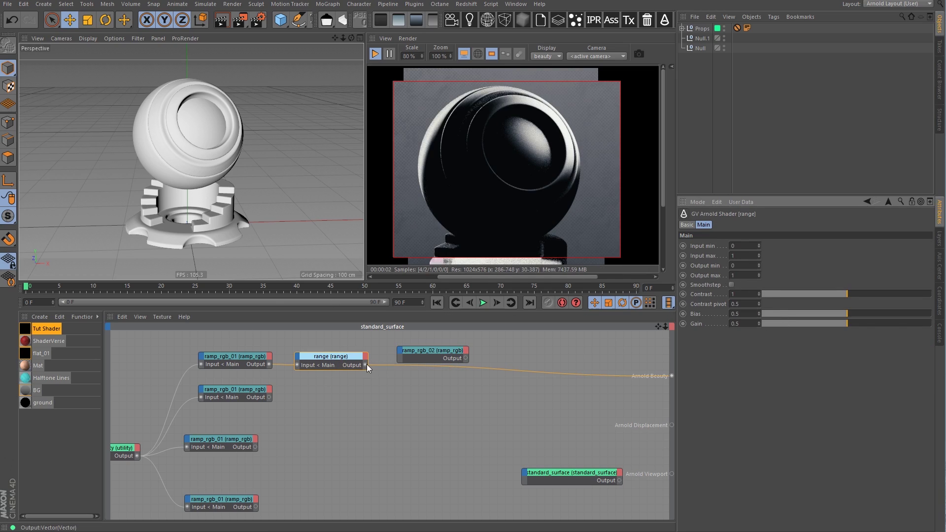
pyautogui.click(401, 352)
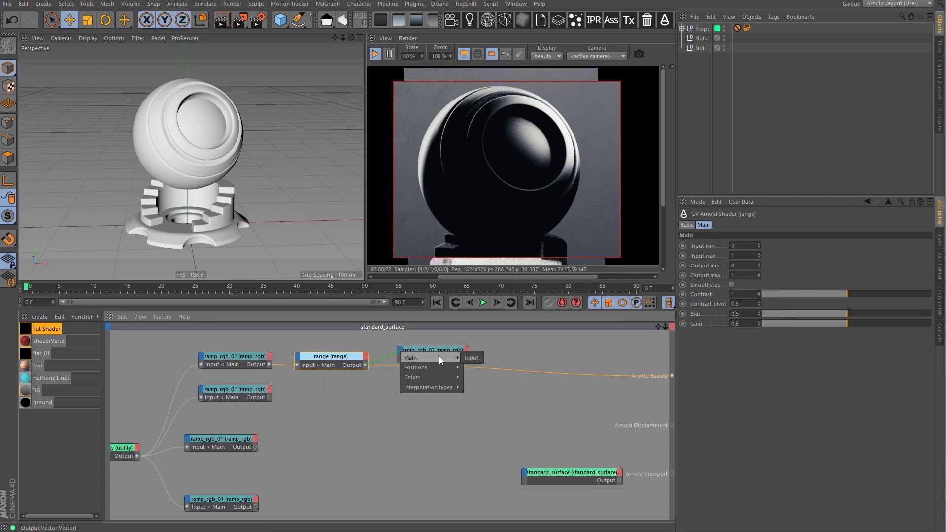
pyautogui.moveTo(437, 367)
pyautogui.click(482, 377)
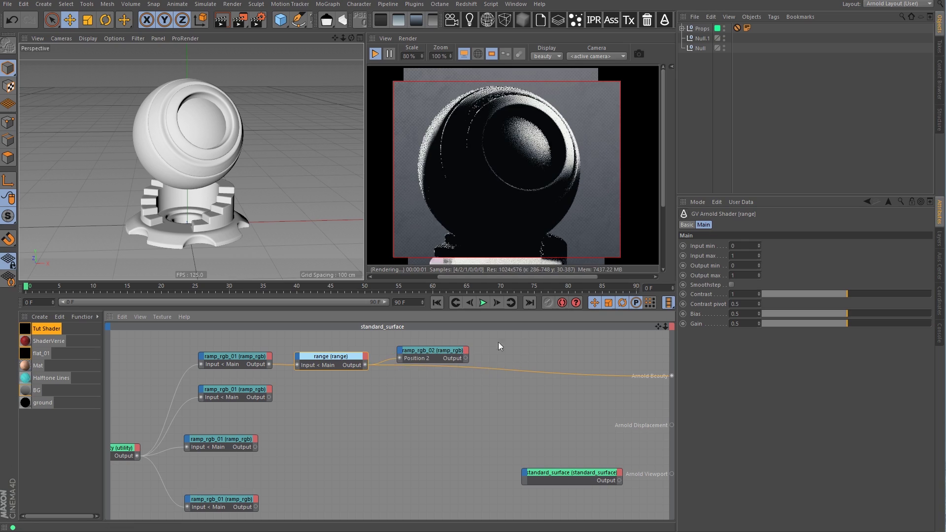
pyautogui.click(451, 350)
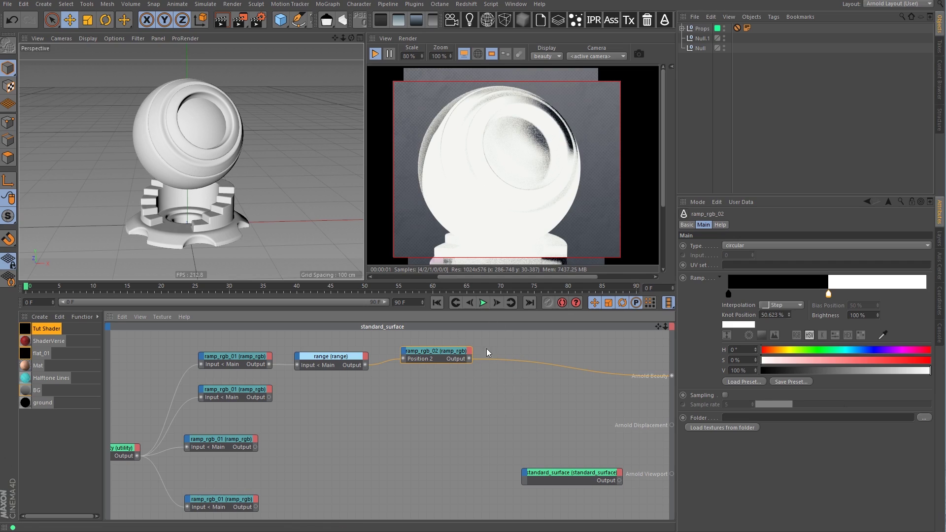
# Add a uv_transform node beside the circular ramp and connect the ramp's output to its Passthrough input
pyautogui.click(515, 345)
pyautogui.press('Tab')
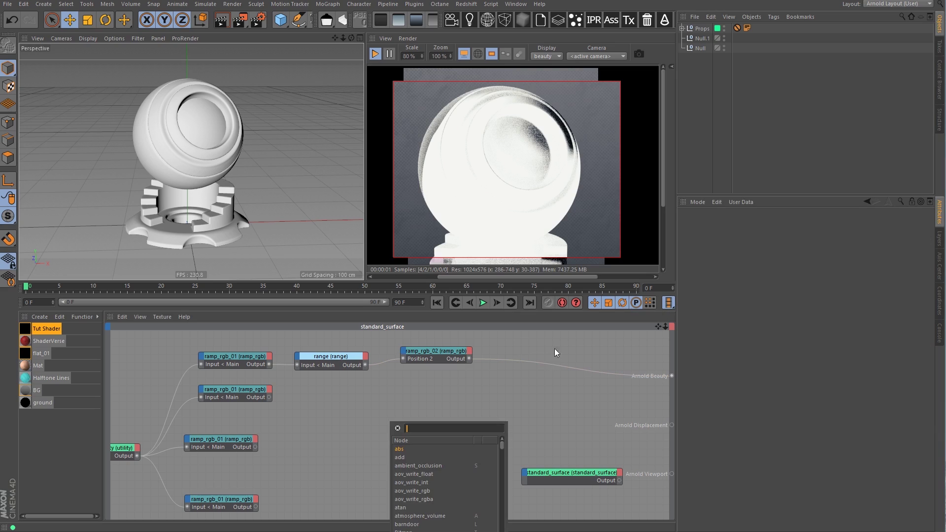
pyautogui.write('uv_t')
pyautogui.press('Return')
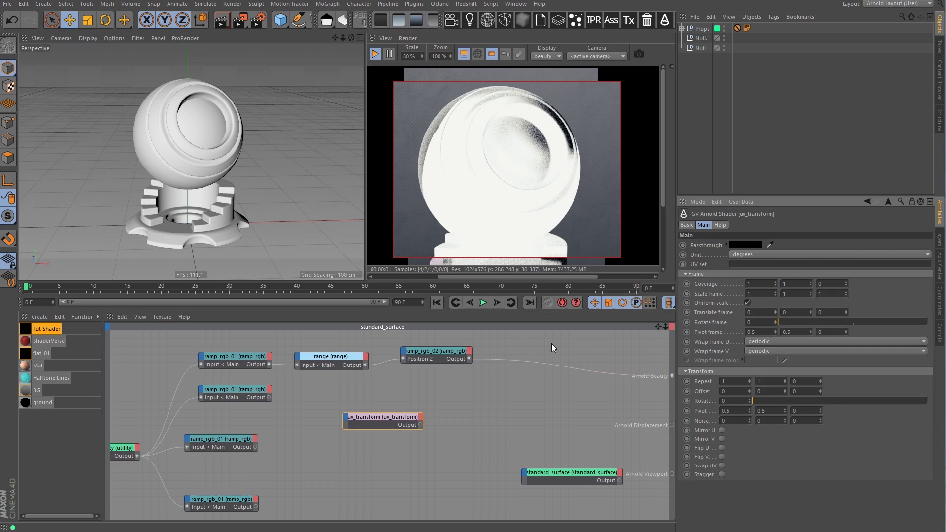
pyautogui.moveTo(381, 418); pyautogui.dragTo(498, 361)
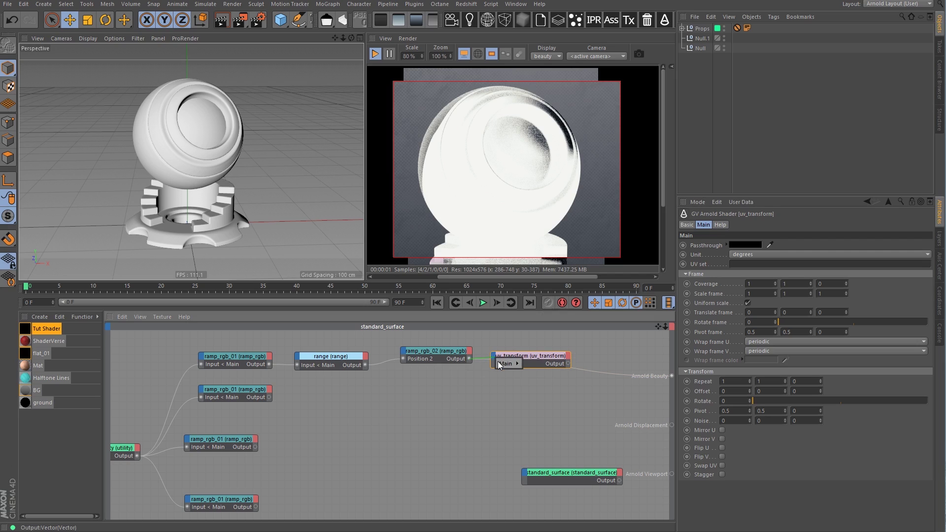
pyautogui.click(548, 365)
pyautogui.moveTo(555, 361); pyautogui.dragTo(562, 358)
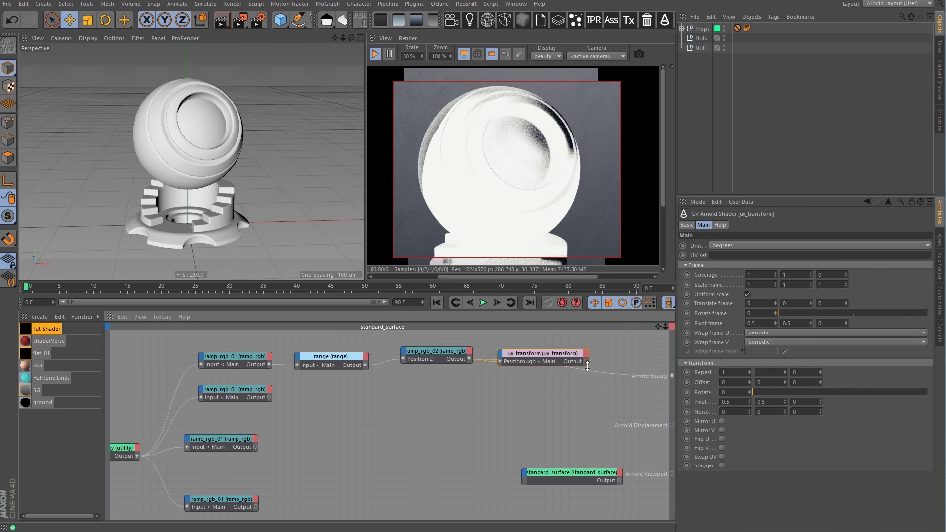
# Set the uv_transform node's Repeat to 100 horizontally and 50 vertically
pyautogui.click(736, 373)
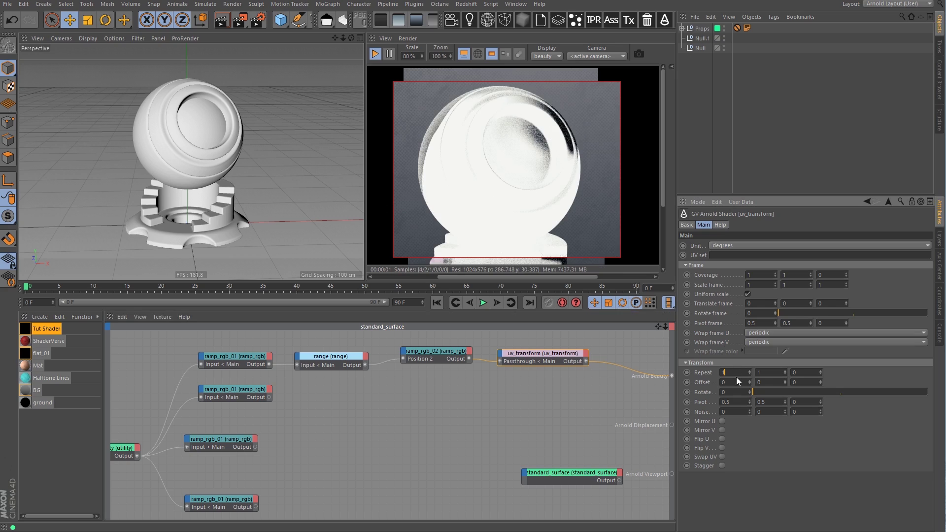
pyautogui.write('00')
pyautogui.press('Tab')
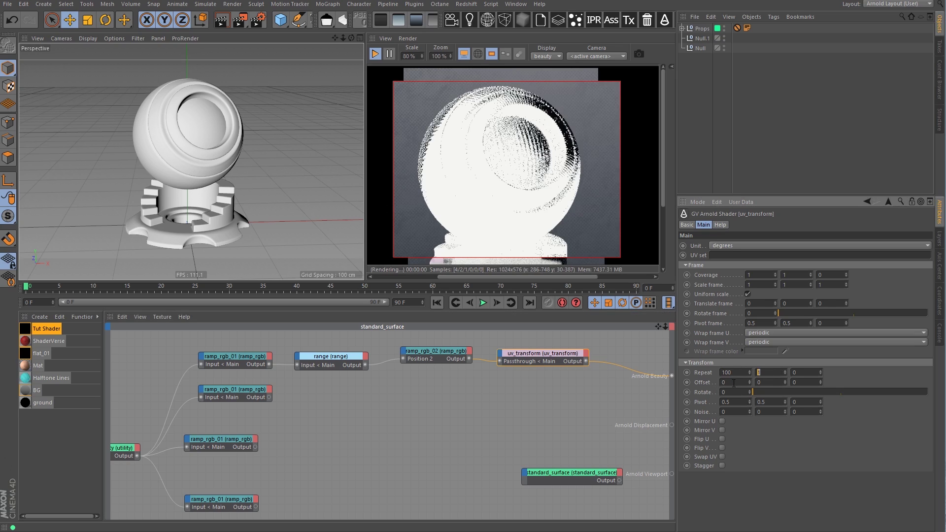
pyautogui.write('50')
pyautogui.press('Return')
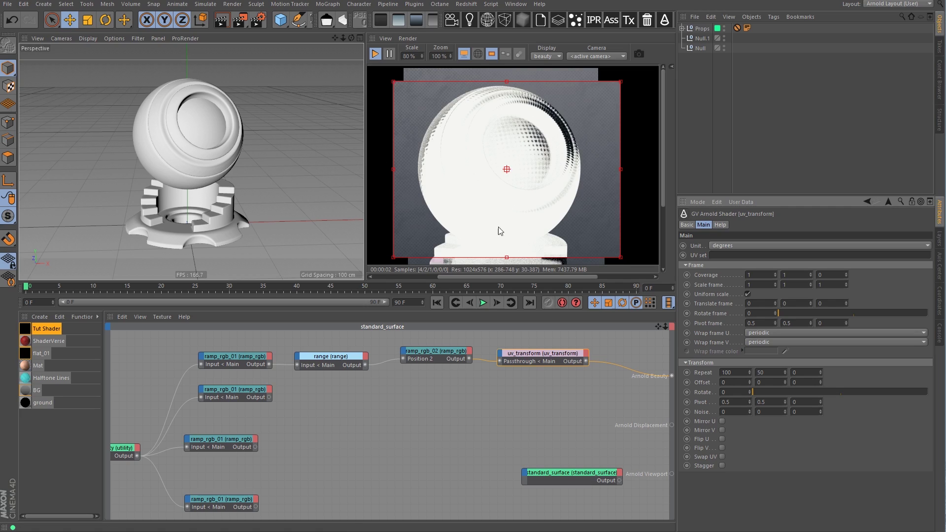
# Try inverting the circular ramp with a white first knot and a black second knot, and undo the colour changes
pyautogui.click(467, 351)
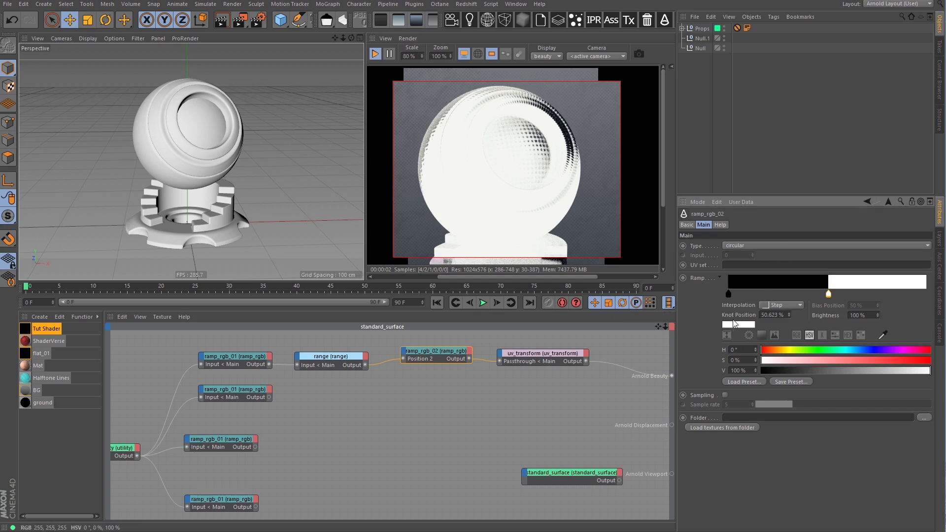
pyautogui.moveTo(729, 295)
pyautogui.mouseDown()
pyautogui.moveTo(741, 312)
pyautogui.moveTo(735, 296)
pyautogui.moveTo(736, 338)
pyautogui.moveTo(730, 294)
pyautogui.mouseUp()
pyautogui.moveTo(781, 373); pyautogui.dragTo(929, 370)
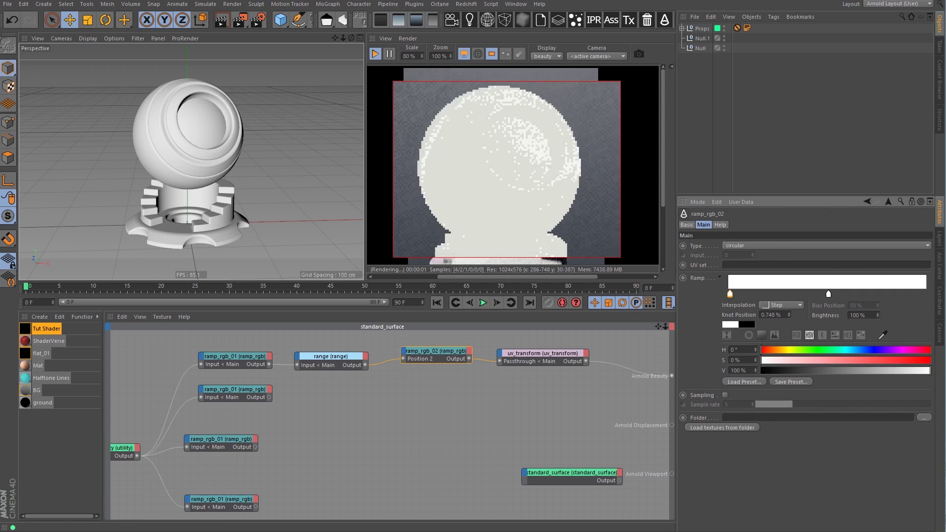
pyautogui.click(828, 294)
pyautogui.moveTo(808, 371); pyautogui.dragTo(714, 371)
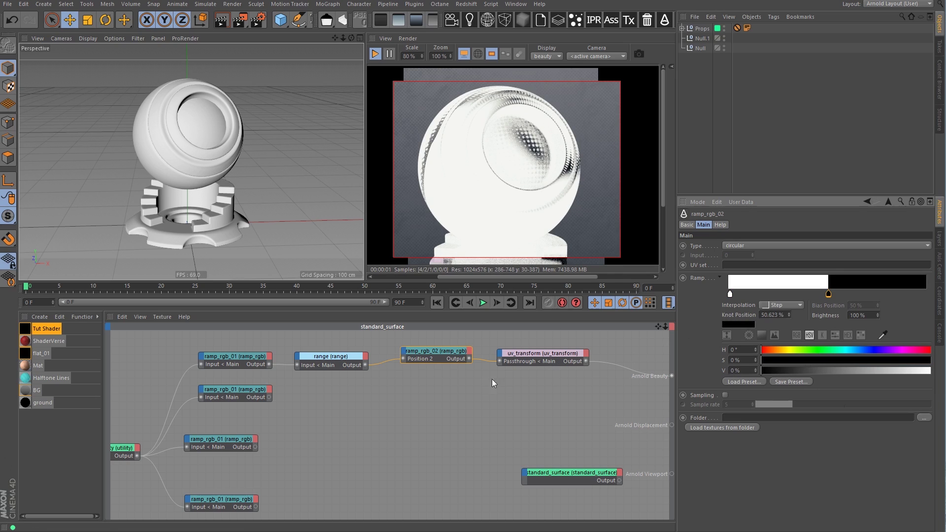
pyautogui.hotkey('ctrl', 'z')
pyautogui.hotkey('ctrl', 'z')
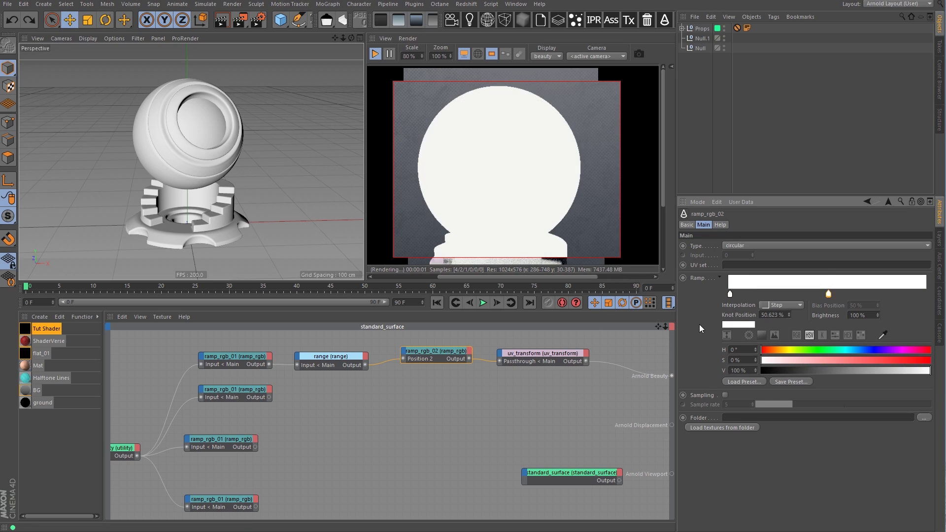
# Make the circular ramp's first knot white and its second knot black
pyautogui.click(732, 294)
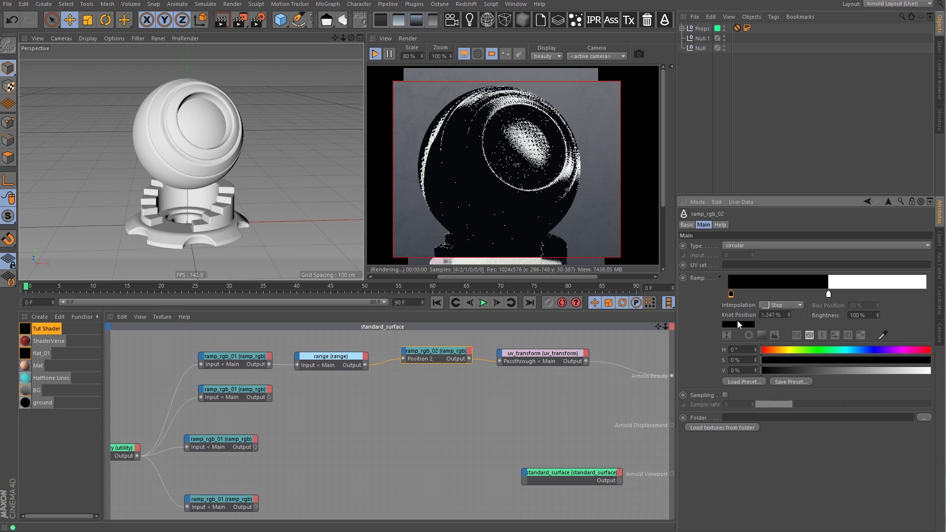
pyautogui.moveTo(831, 372); pyautogui.dragTo(932, 370)
pyautogui.click(829, 294)
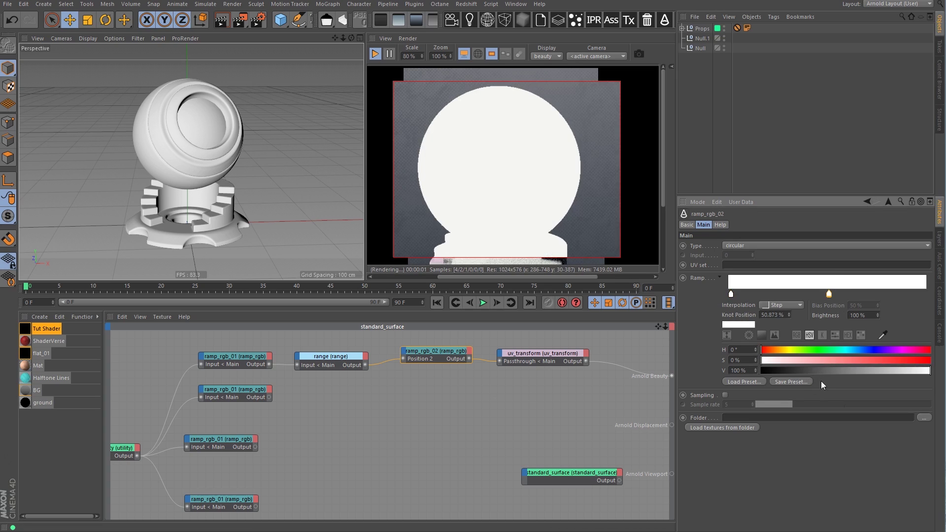
pyautogui.moveTo(818, 371); pyautogui.dragTo(703, 368)
# Make the Cam layer's objects visible in the object manager
pyautogui.click(515, 407)
pyautogui.moveTo(545, 393); pyautogui.dragTo(439, 397, button='middle')
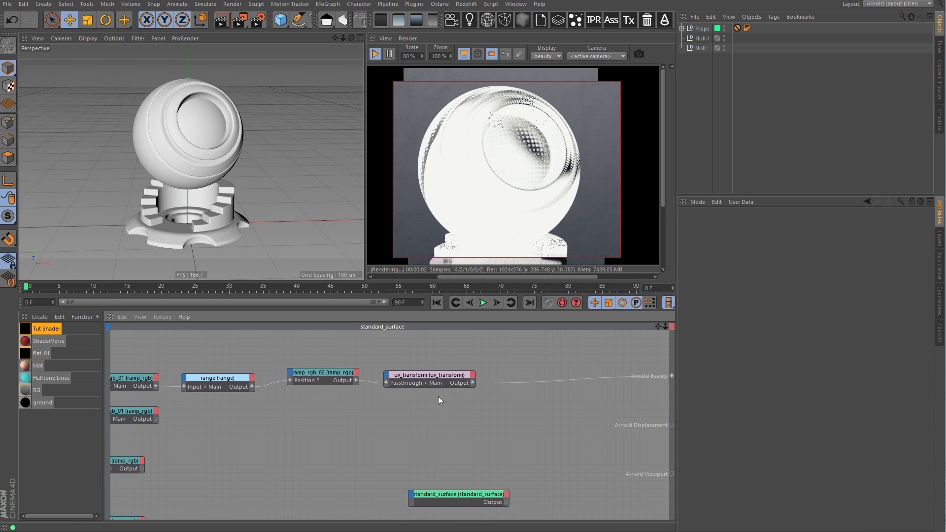
pyautogui.click(940, 242)
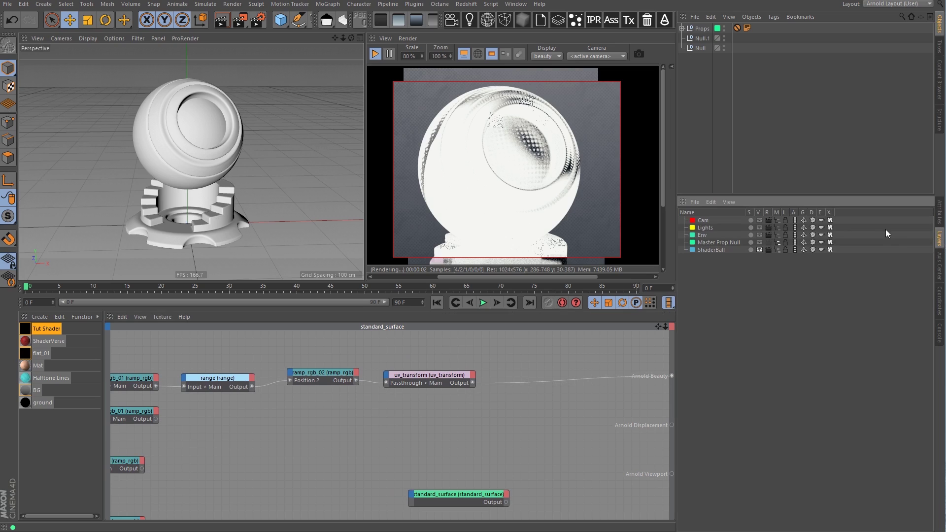
pyautogui.click(778, 221)
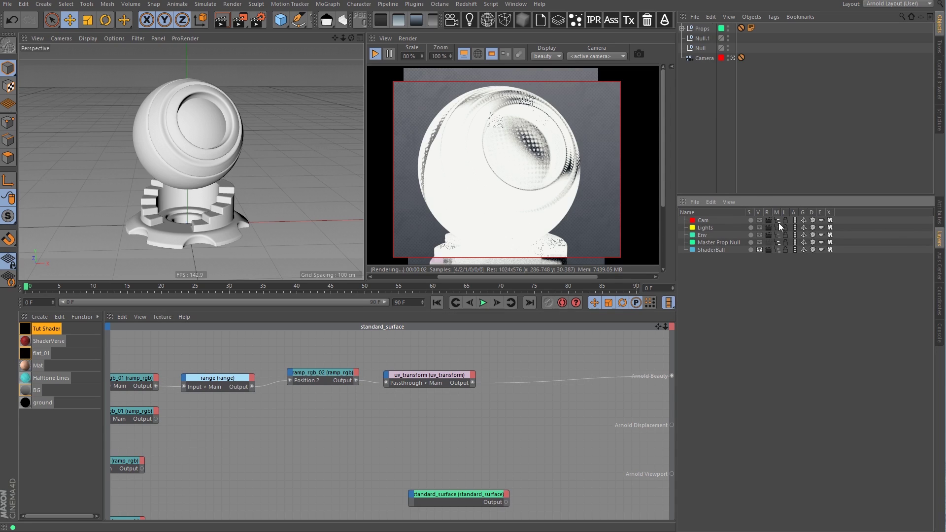
# Add a camera_projection node beside uv_transform and feed the uv_transform output into its Projection color input
pyautogui.click(446, 375)
pyautogui.moveTo(446, 374); pyautogui.dragTo(454, 365)
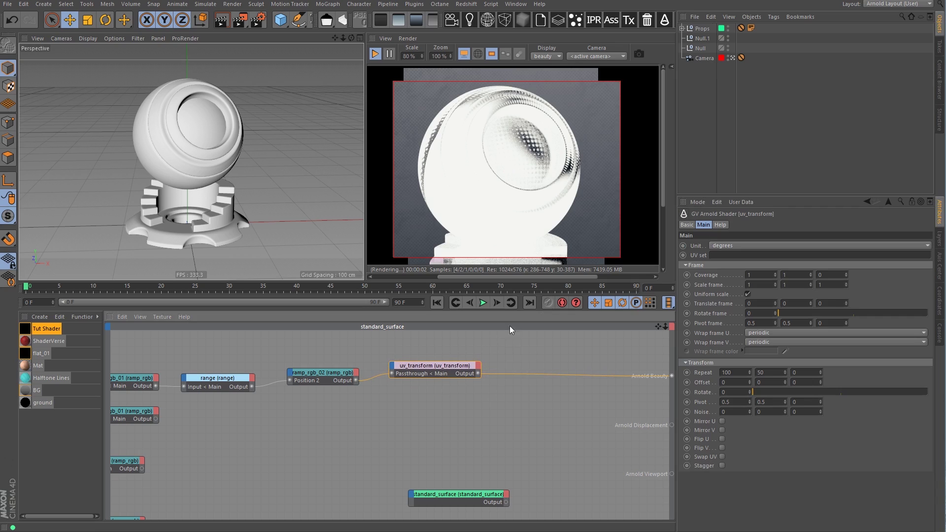
pyautogui.press('Tab')
pyautogui.write('camera')
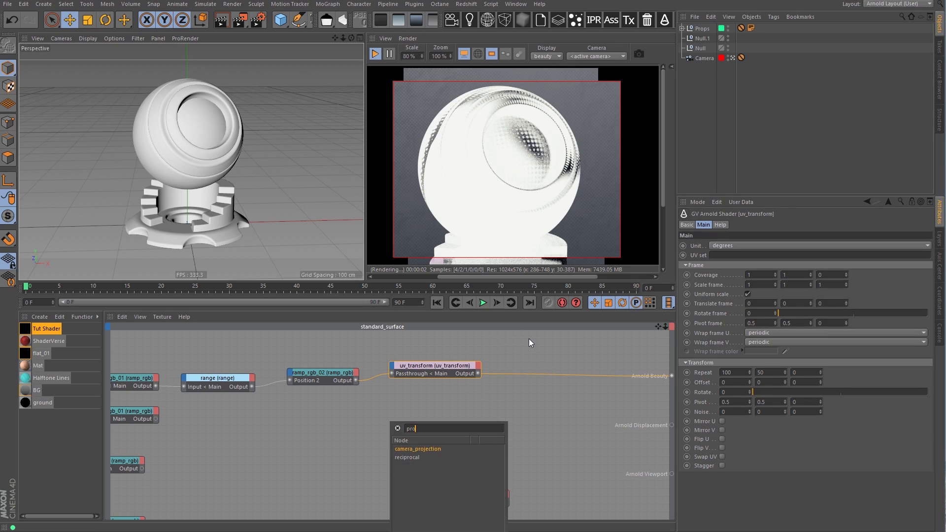
pyautogui.press('Return')
pyautogui.moveTo(373, 417); pyautogui.dragTo(532, 375)
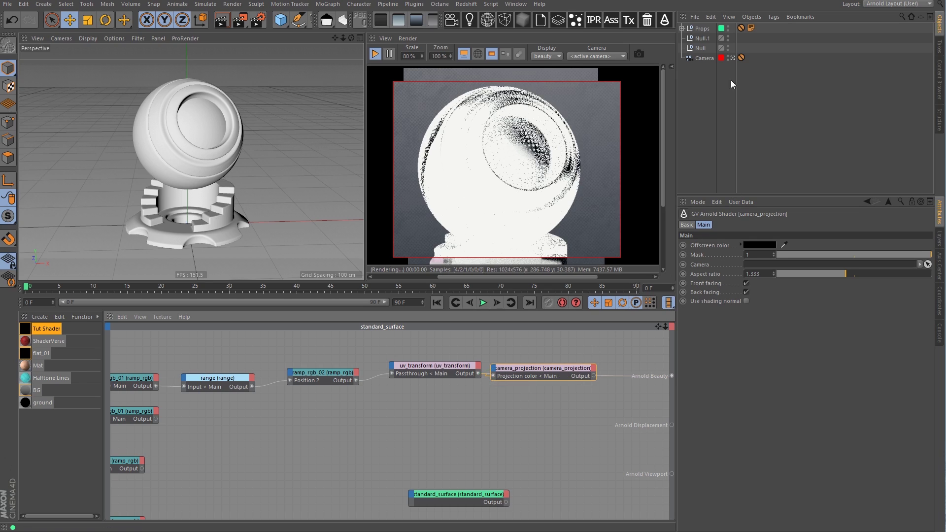
# Assign the scene's Camera object to the camera_projection node and route its output to Arnold Beauty
pyautogui.moveTo(705, 56); pyautogui.dragTo(761, 265)
pyautogui.moveTo(563, 366); pyautogui.dragTo(577, 363)
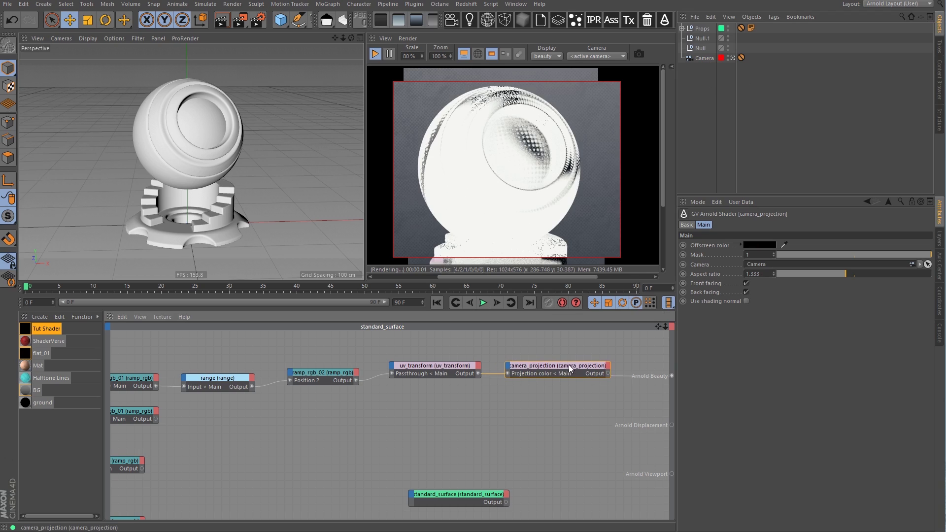
pyautogui.moveTo(434, 410); pyautogui.dragTo(538, 407, button='middle')
pyautogui.scroll(-1, 526, 428)
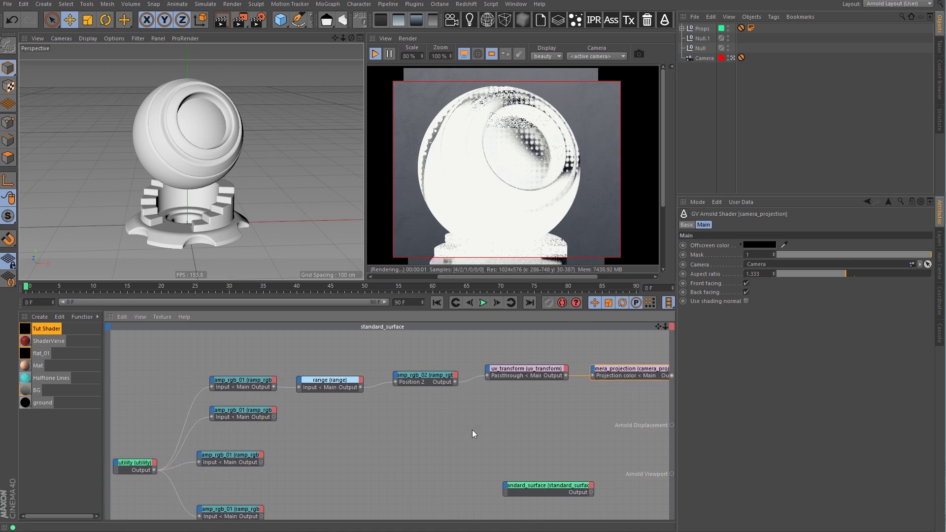
pyautogui.moveTo(415, 423); pyautogui.dragTo(343, 417, button='middle')
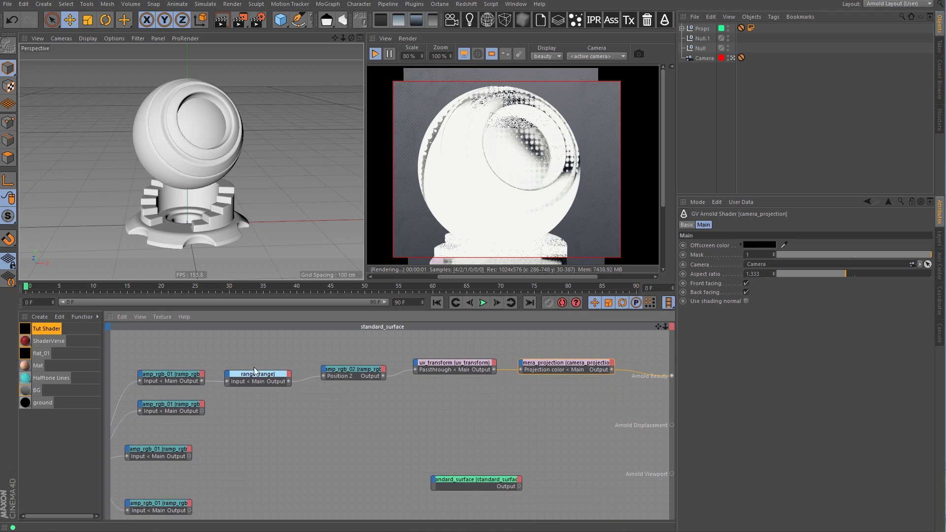
# Try the range node's Output min at 0.5, and lower it gradually to 0.36
pyautogui.click(353, 375)
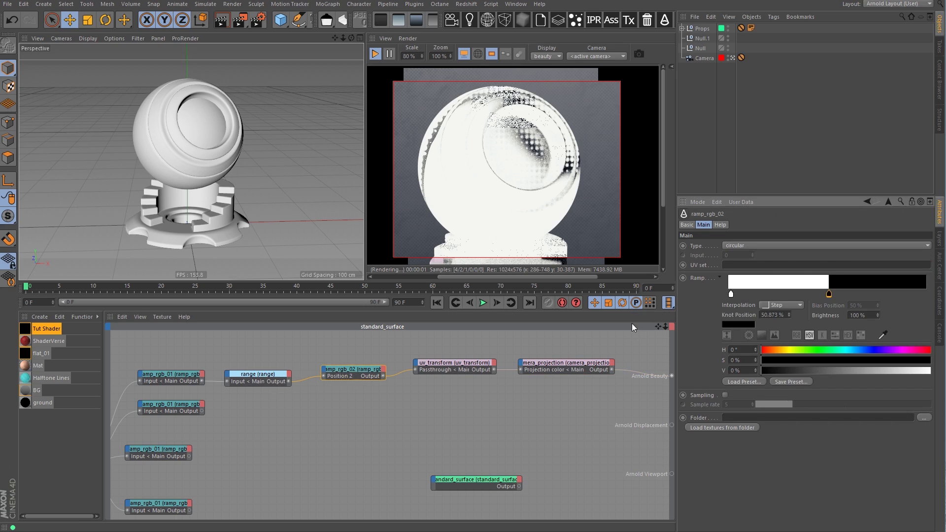
pyautogui.moveTo(336, 377); pyautogui.dragTo(324, 370)
pyautogui.click(240, 377)
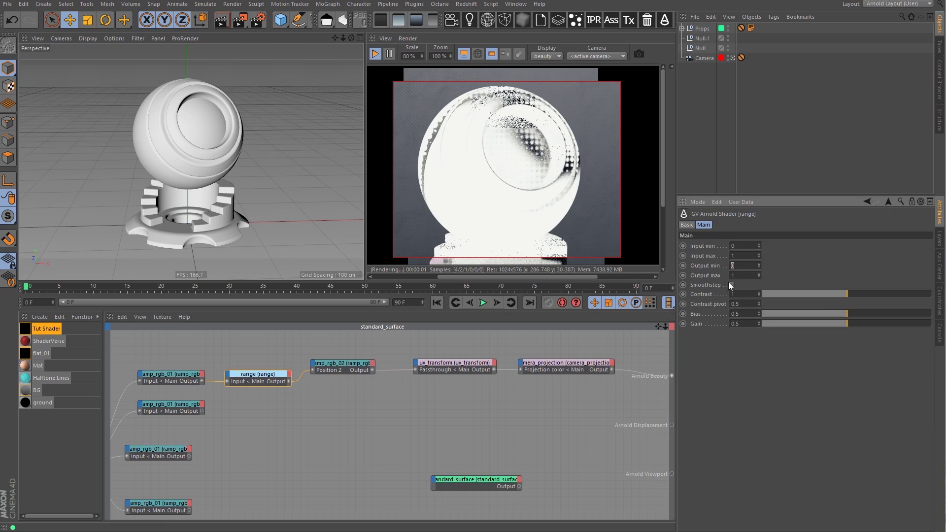
pyautogui.write('.5')
pyautogui.press('Return')
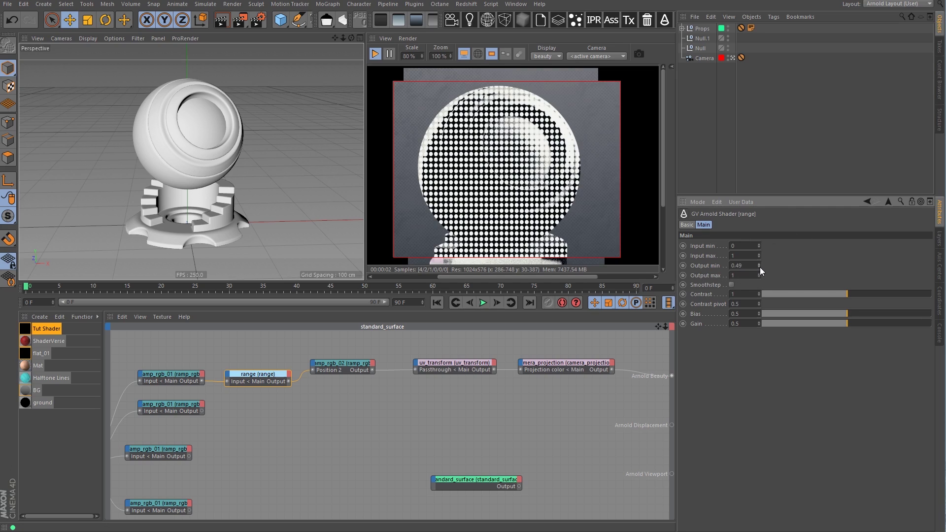
pyautogui.moveTo(760, 267); pyautogui.dragTo(761, 271)
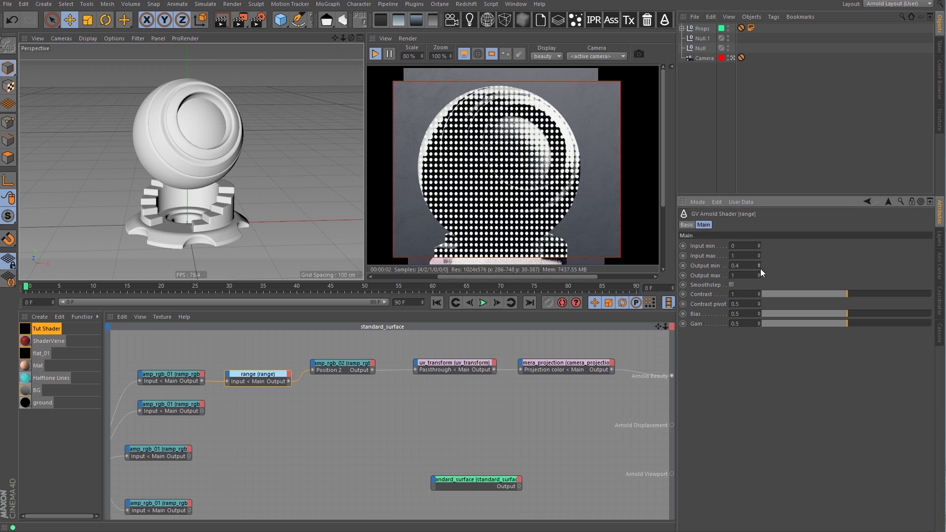
pyautogui.click(759, 267)
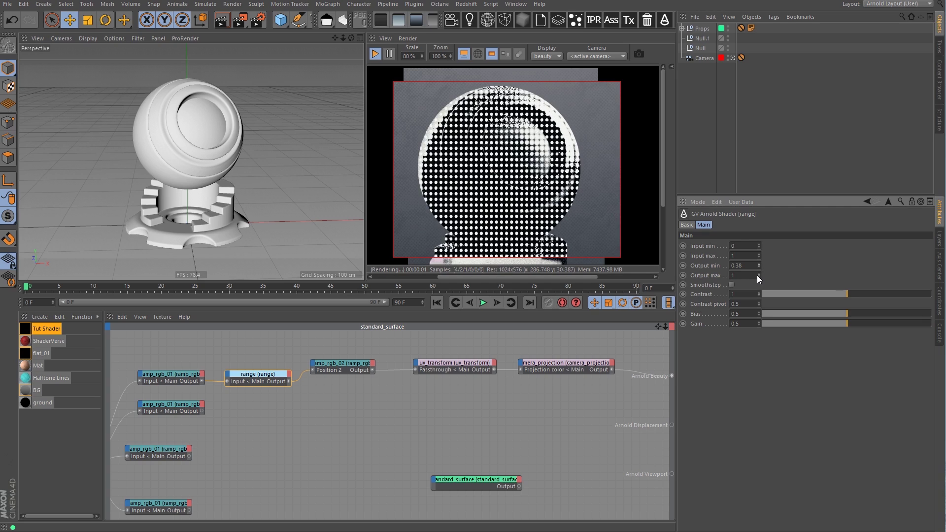
pyautogui.click(759, 267)
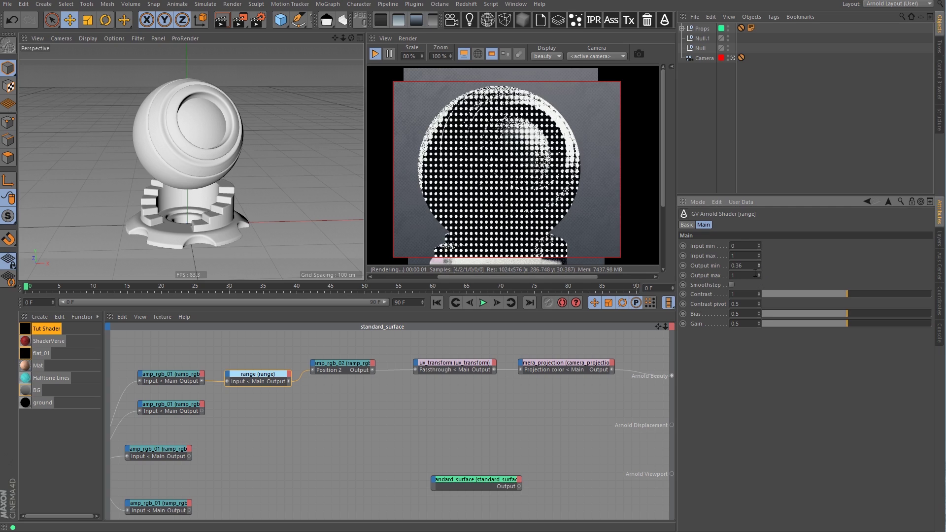
# Set the render view's Scale to 95% and reframe the shader ball
pyautogui.moveTo(422, 56); pyautogui.dragTo(374, 62)
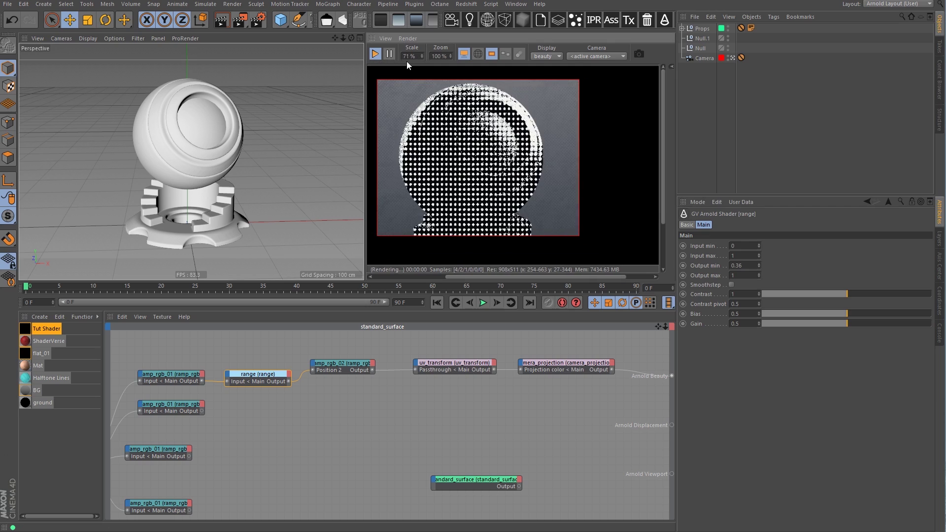
pyautogui.write('5')
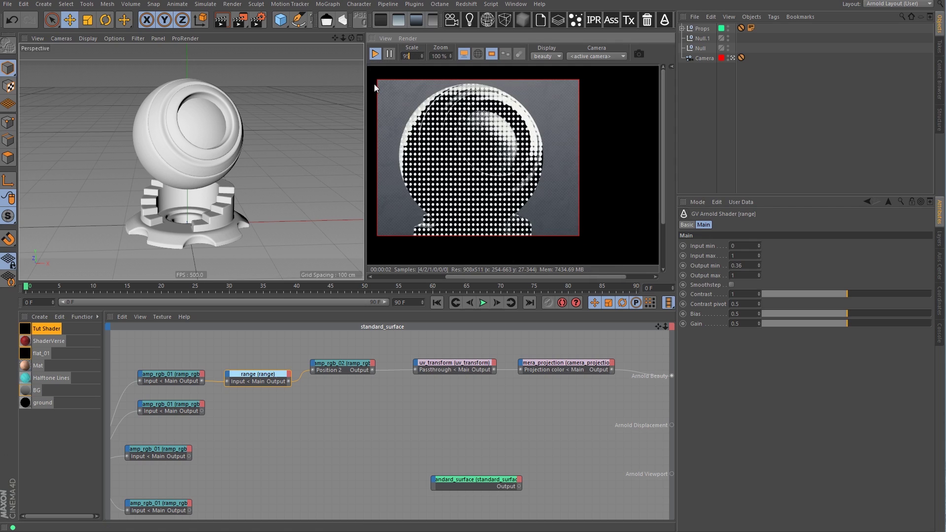
pyautogui.press('Return')
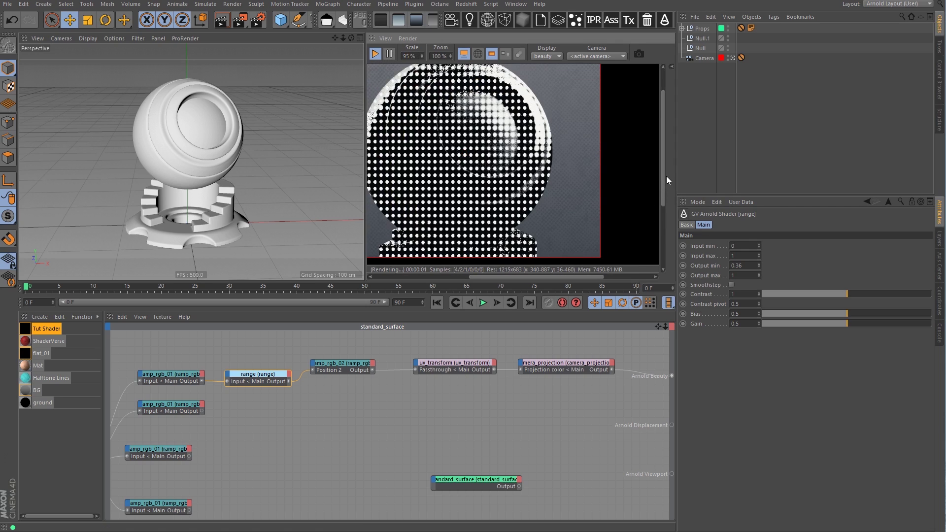
pyautogui.moveTo(665, 176); pyautogui.dragTo(671, 171)
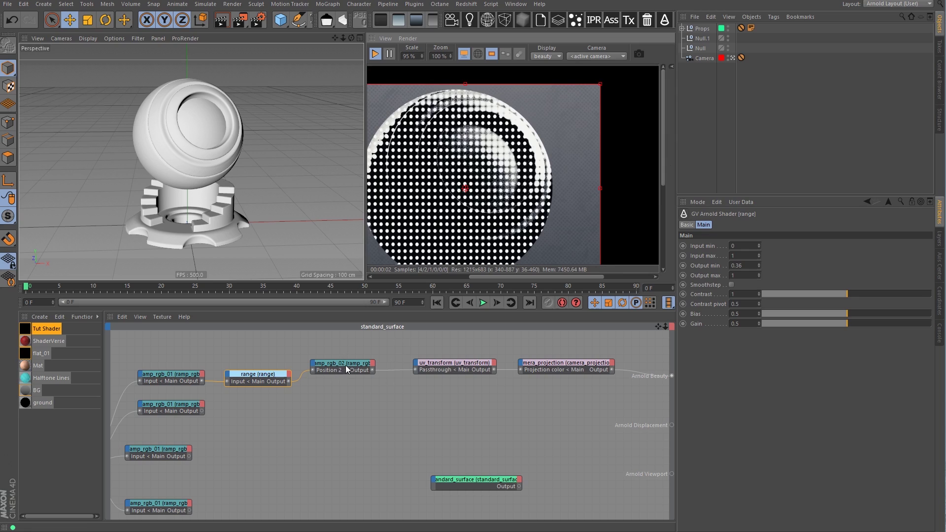
# Reposition the circular ramp and range nodes slightly in the node graph
pyautogui.moveTo(346, 367); pyautogui.dragTo(357, 361)
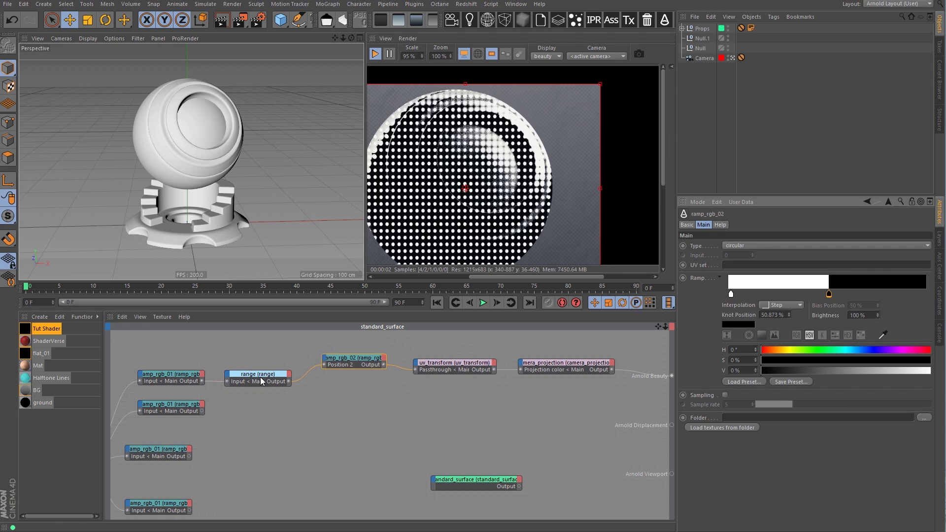
pyautogui.moveTo(261, 378); pyautogui.dragTo(267, 371)
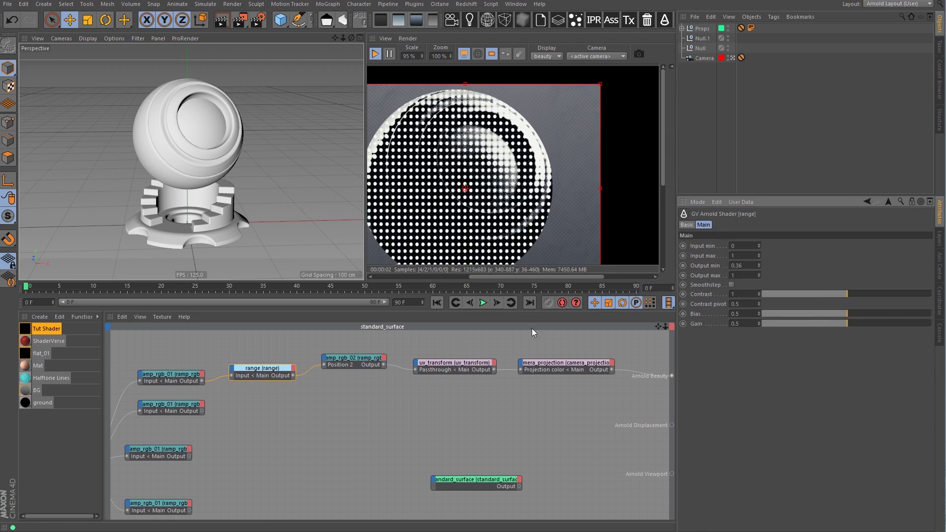
# Try moving the circular ramp's black knot closer to the white one, and undo the move
pyautogui.click(362, 360)
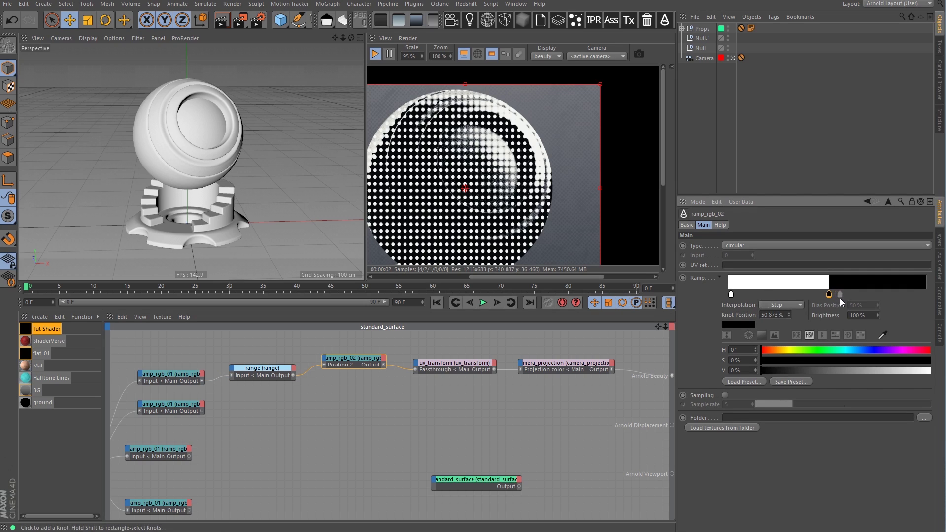
pyautogui.moveTo(830, 295); pyautogui.dragTo(809, 297)
pyautogui.hotkey('ctrl', 'z')
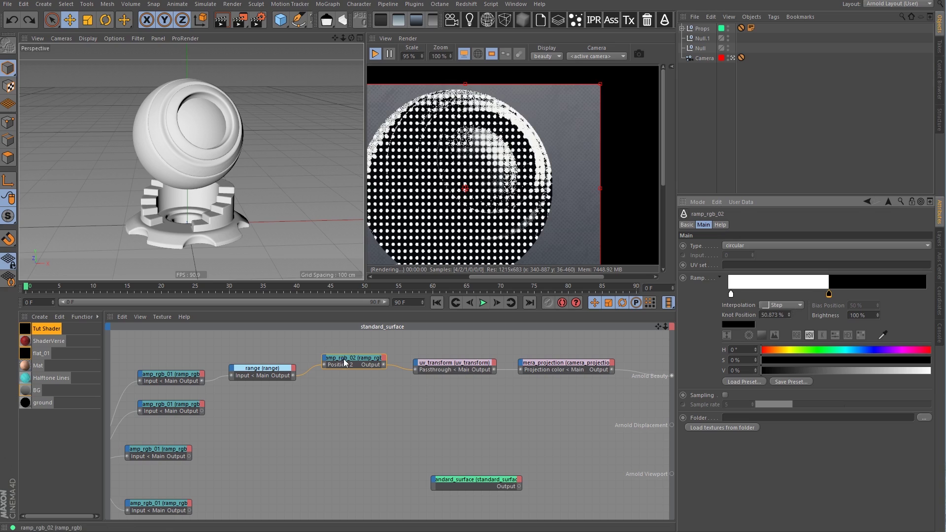
# Reset the range node's Output min to 0, and set it to 0.01
pyautogui.click(262, 369)
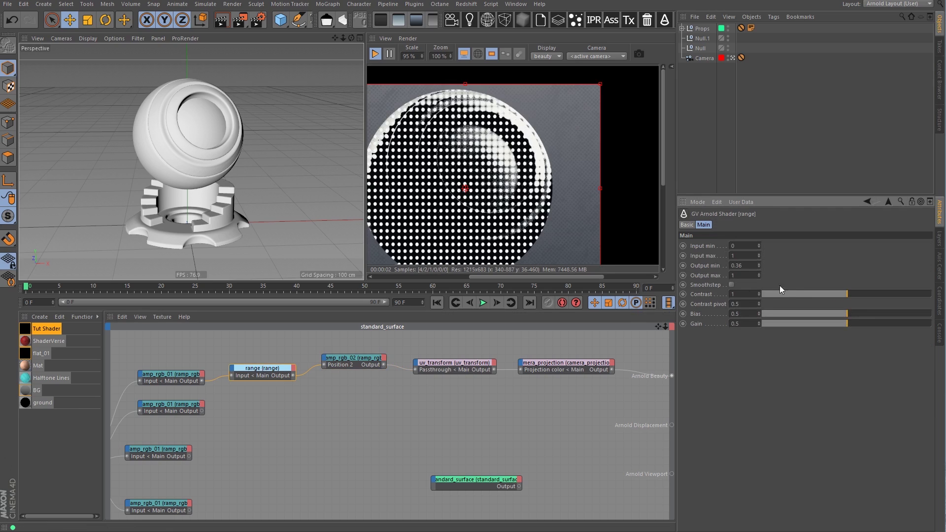
pyautogui.doubleClick(739, 265)
pyautogui.write('0')
pyautogui.press('Return')
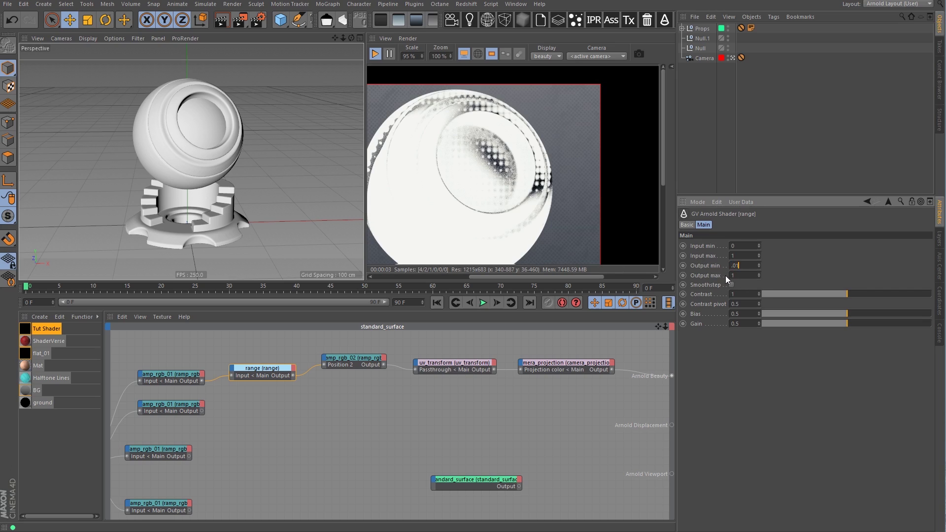
pyautogui.press('Return')
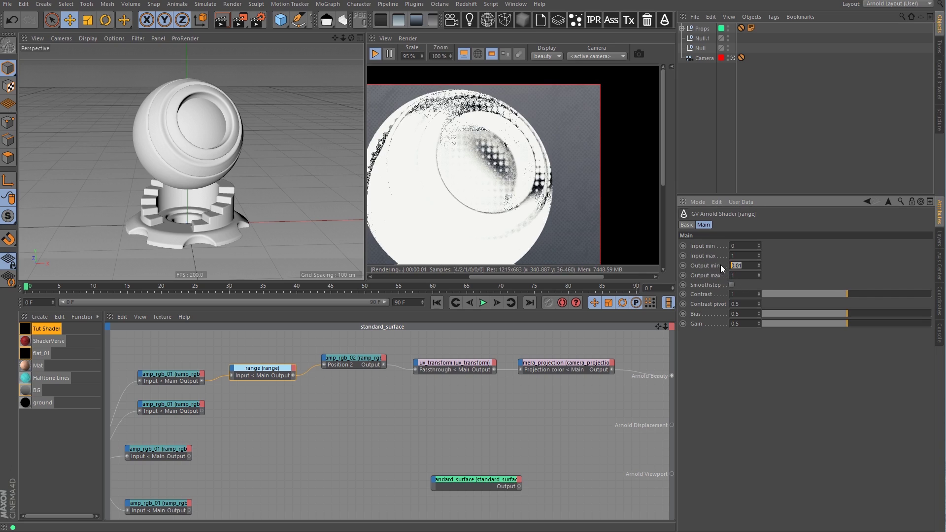
# Set the range node's Output min to 0.1, and reduce it to 0.05
pyautogui.write('.1')
pyautogui.press('Return')
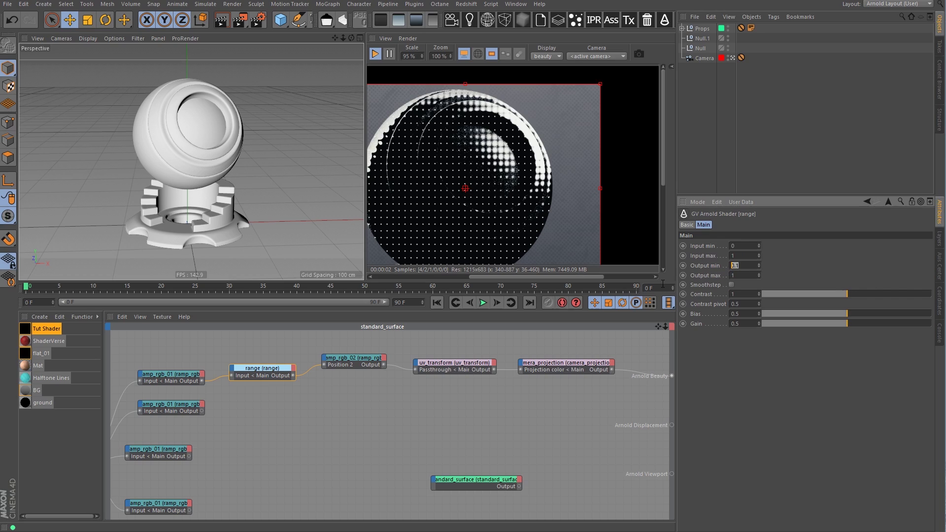
pyautogui.press('Return')
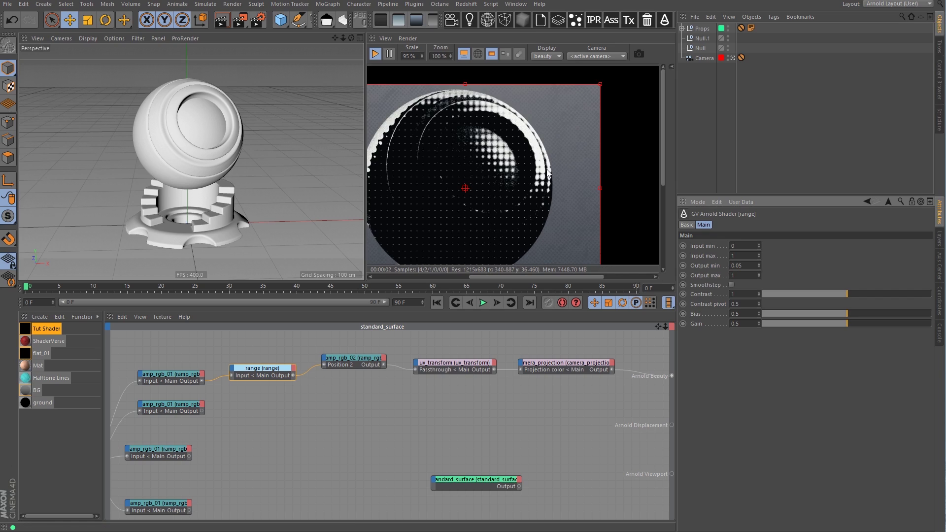
# Set the range node's Output max to 0.85, and reduce it to 0.8
pyautogui.moveTo(355, 360); pyautogui.dragTo(354, 363)
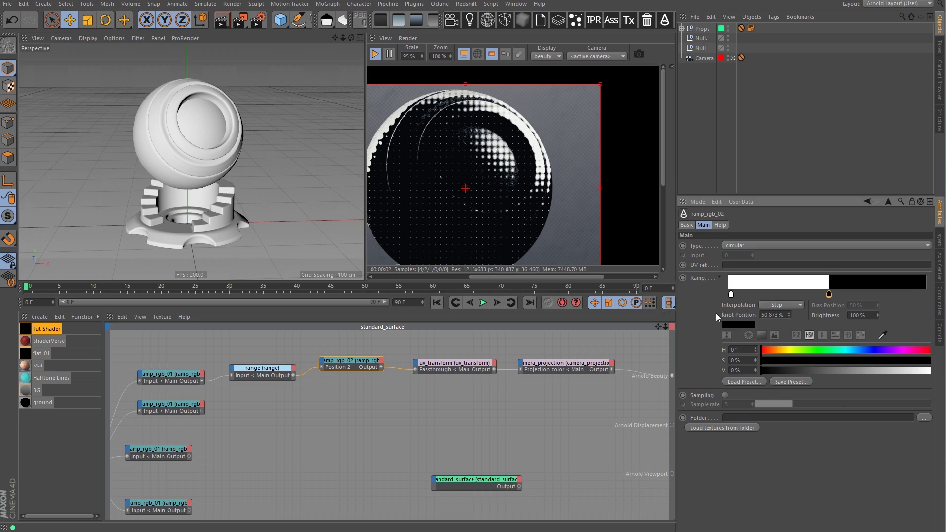
pyautogui.click(286, 371)
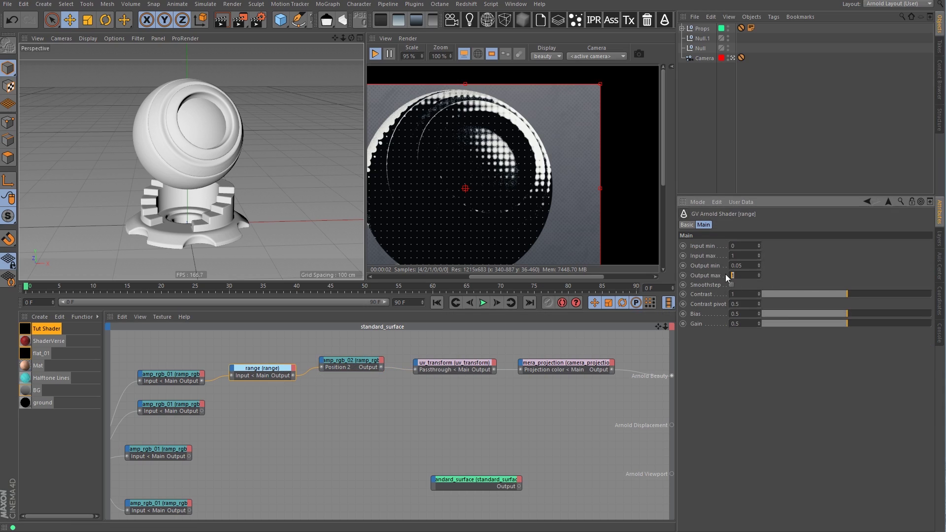
pyautogui.write('.85')
pyautogui.press('Return')
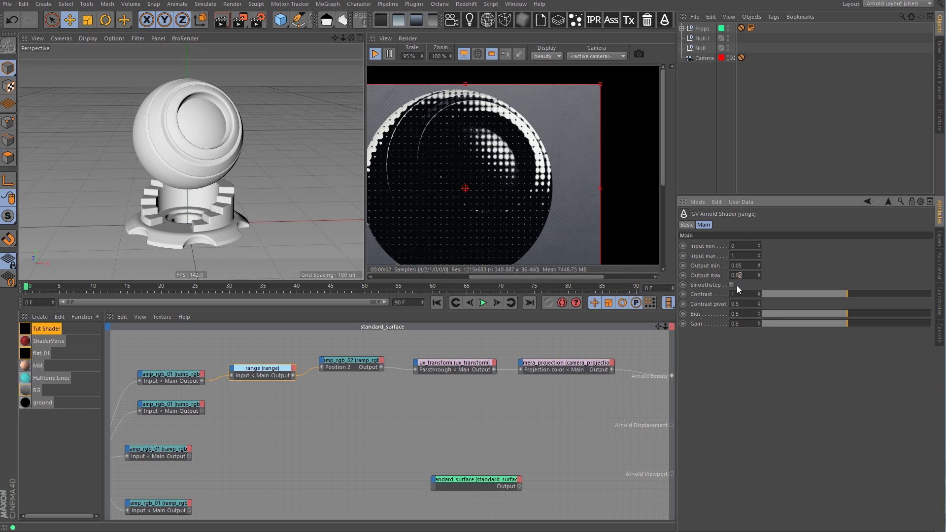
pyautogui.press('BackSpace')
pyautogui.press('Return')
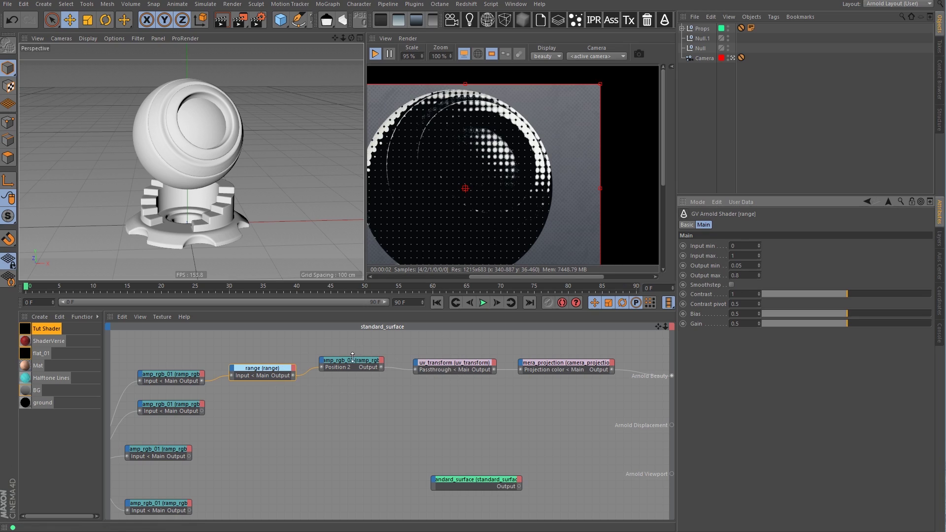
# Nudge the range, circular ramp and uv_transform nodes slightly upward in the node graph
pyautogui.moveTo(265, 372); pyautogui.dragTo(262, 366)
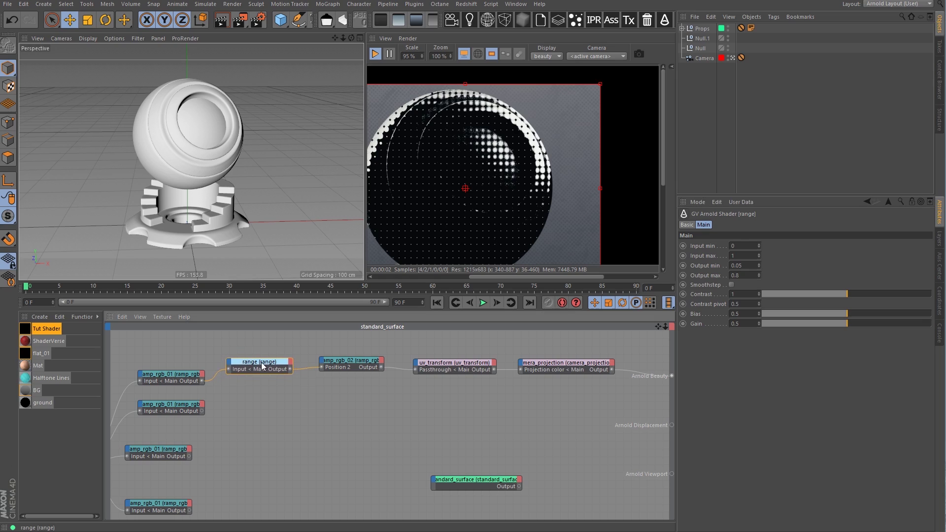
pyautogui.moveTo(382, 367); pyautogui.dragTo(385, 362)
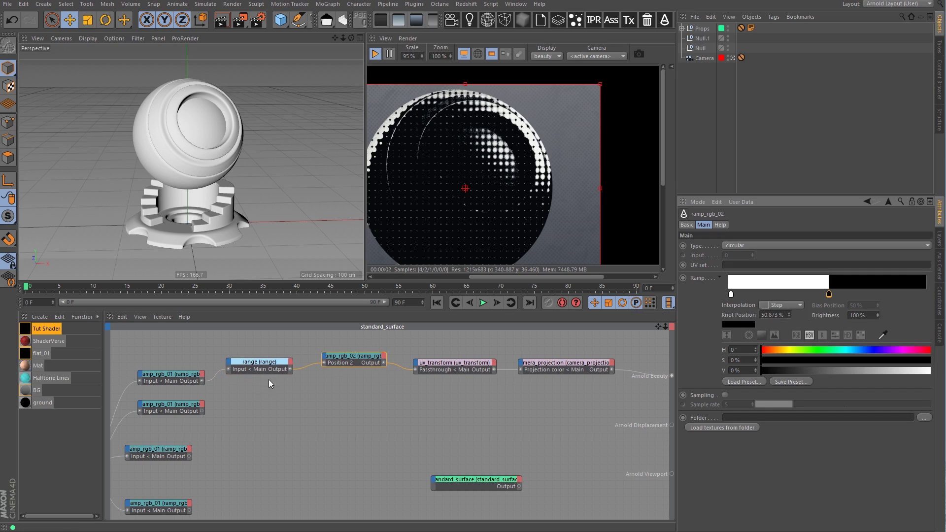
pyautogui.moveTo(463, 364); pyautogui.dragTo(460, 356)
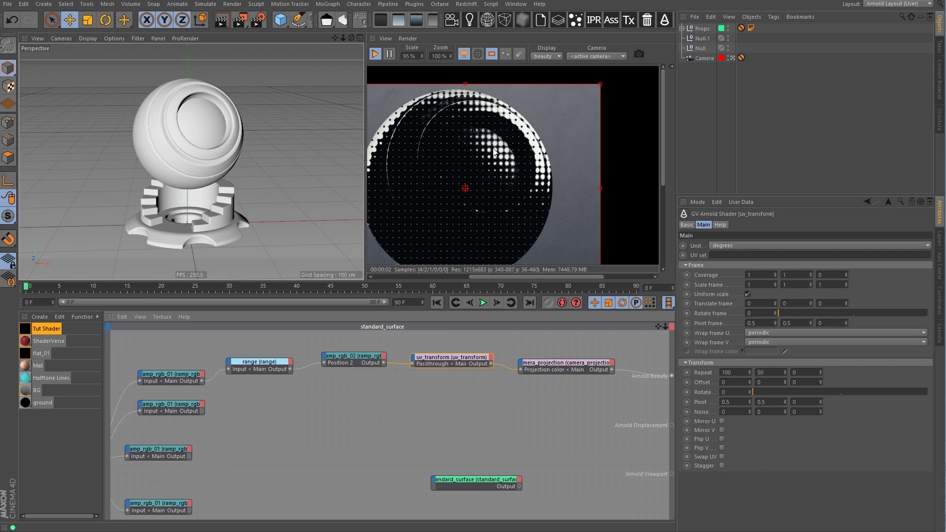
# Set the uv_transform node's Repeat to 150 and 75 for a finer dot pattern
pyautogui.doubleClick(744, 372)
pyautogui.write('1')
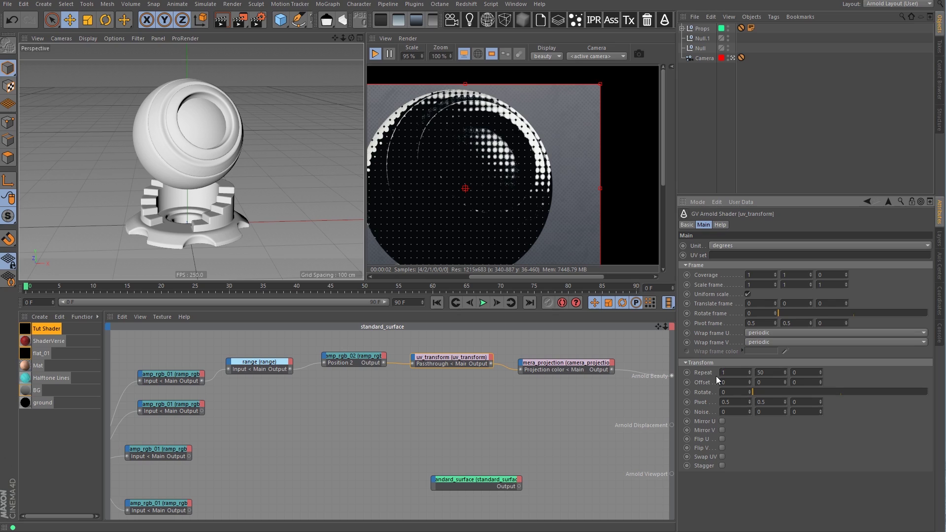
pyautogui.write('50')
pyautogui.press('Tab')
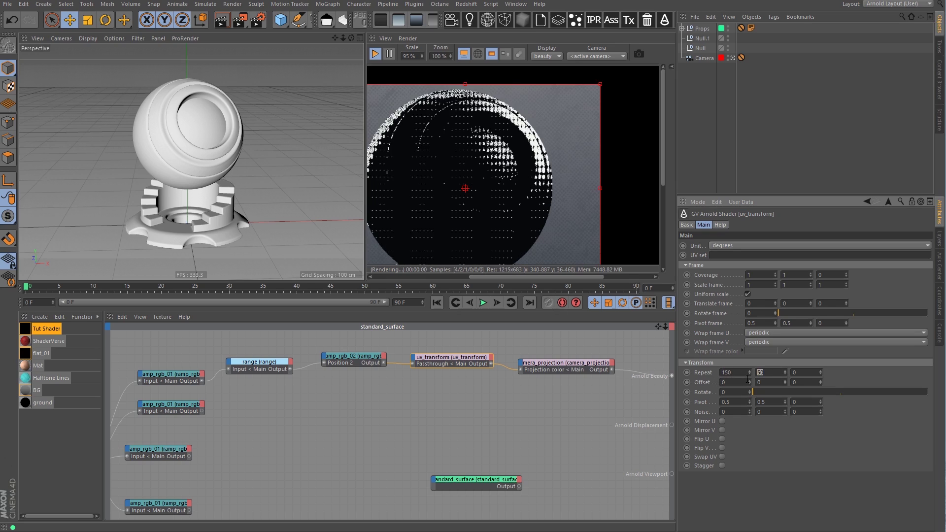
pyautogui.write('75')
pyautogui.press('Return')
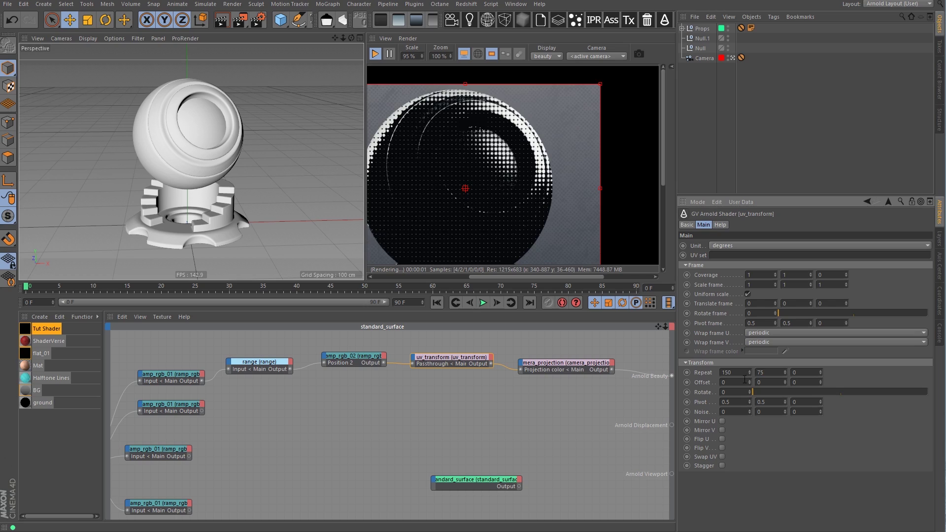
# Preview the second ramp_rgb_01 directly on Arnold Beauty, and reconnect the camera projection to that output
pyautogui.click(182, 407)
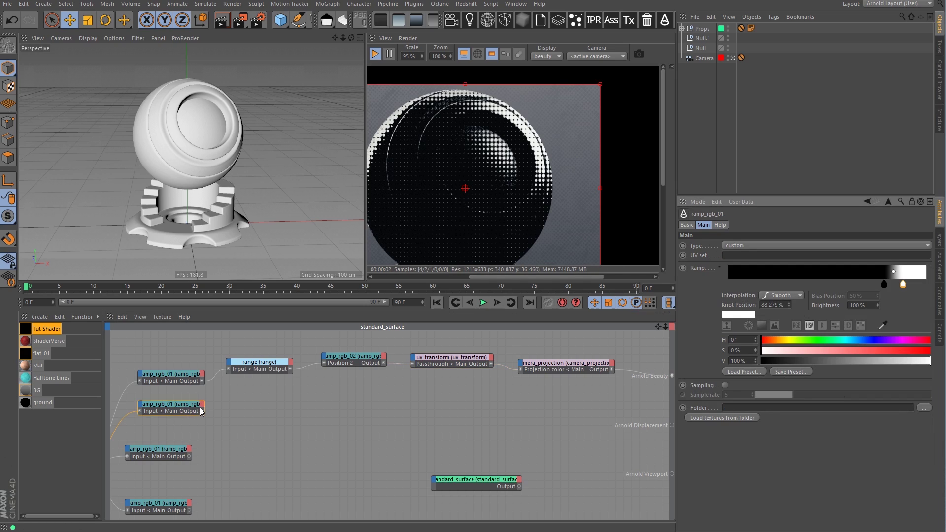
pyautogui.moveTo(200, 410); pyautogui.dragTo(671, 376)
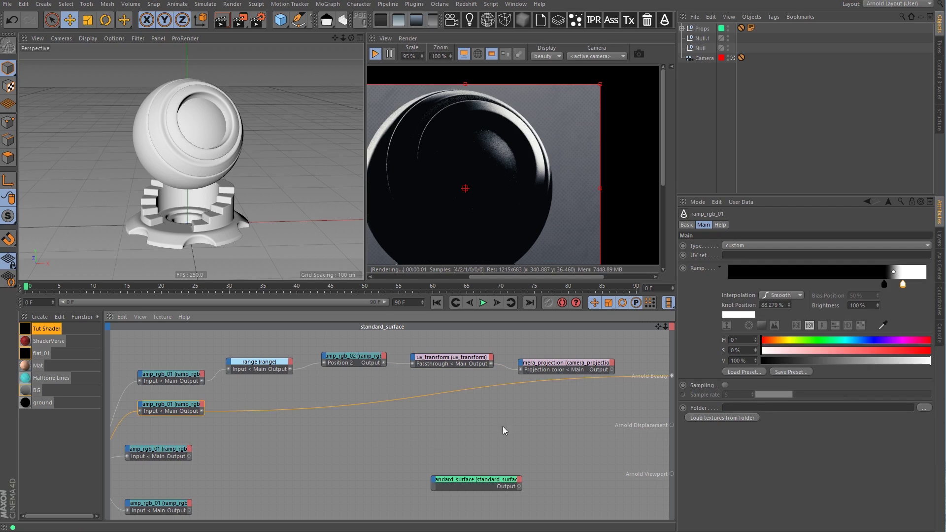
pyautogui.moveTo(556, 363)
pyautogui.mouseDown()
pyautogui.moveTo(563, 359)
pyautogui.moveTo(555, 360)
pyautogui.mouseUp()
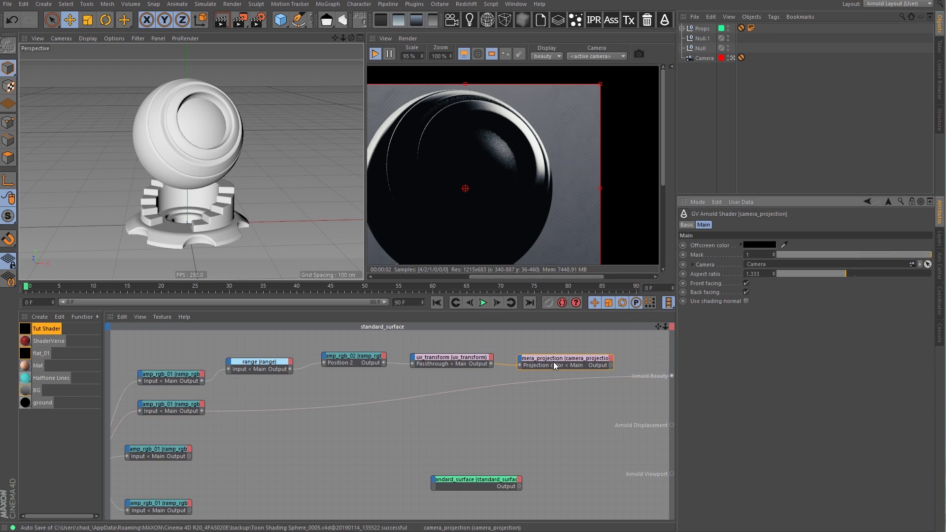
pyautogui.press('a')
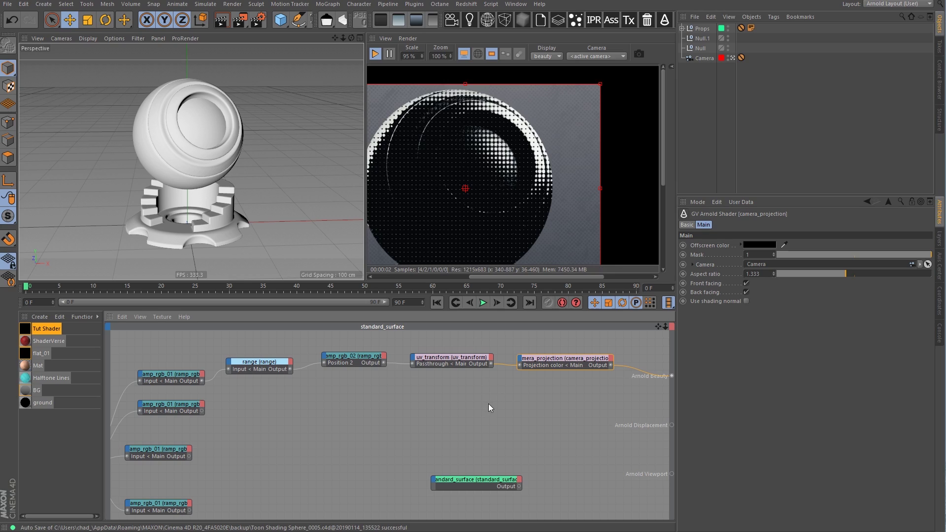
# Set the render view's Scale to 100% and reframe the shader ball
pyautogui.moveTo(418, 57); pyautogui.dragTo(261, 149)
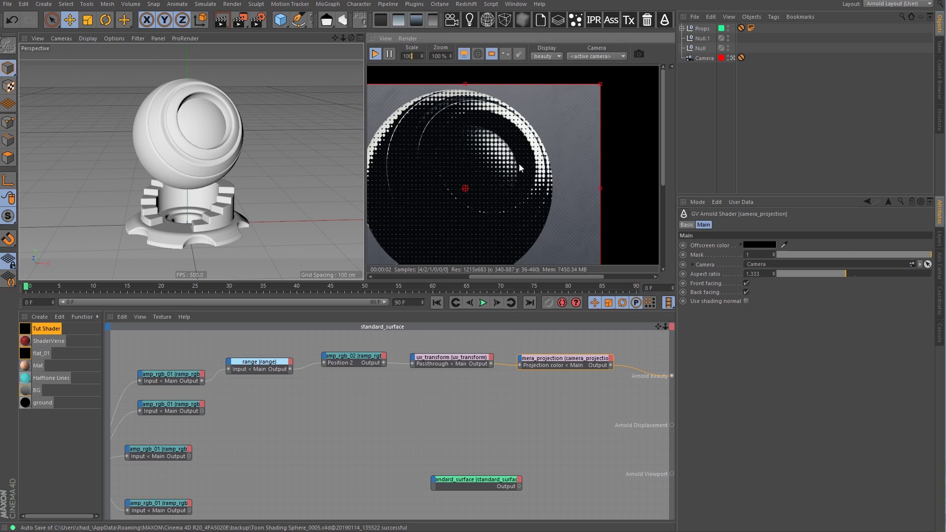
pyautogui.press('Return')
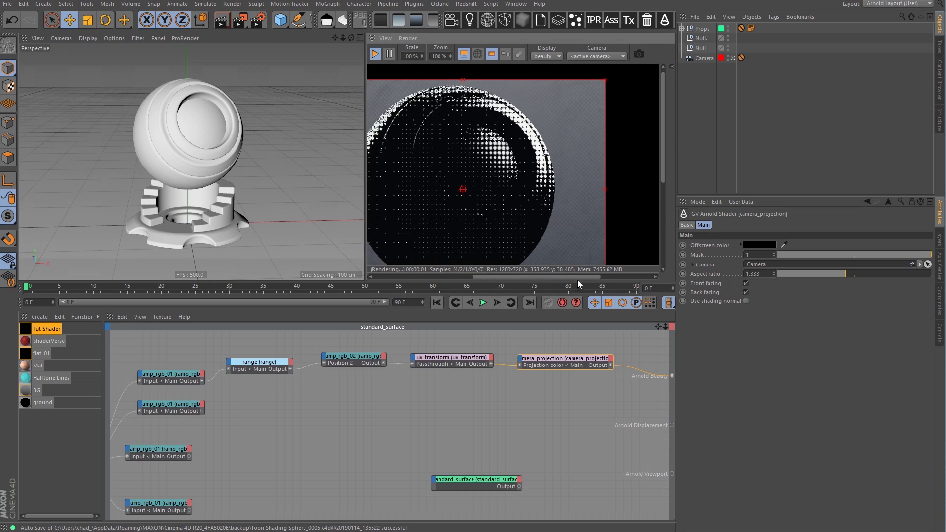
pyautogui.moveTo(578, 278); pyautogui.dragTo(563, 274)
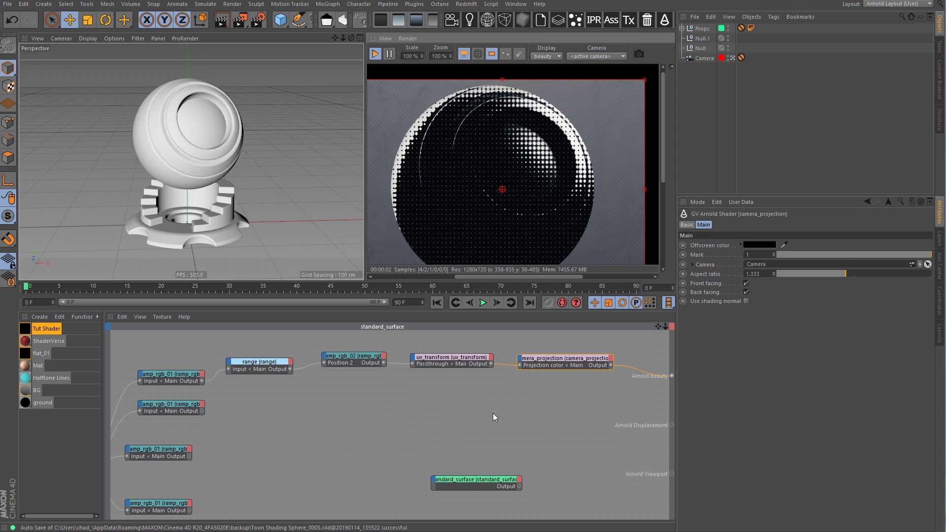
# Duplicate the range, circular ramp, uv_transform and camera projection nodes as a second row below the original chain
pyautogui.keyDown('alt'); pyautogui.moveTo(473, 423); pyautogui.dragTo(424, 433, button='right'); pyautogui.keyUp('alt')
pyautogui.keyDown('alt'); pyautogui.moveTo(424, 432); pyautogui.dragTo(388, 423, button='middle'); pyautogui.keyUp('alt')
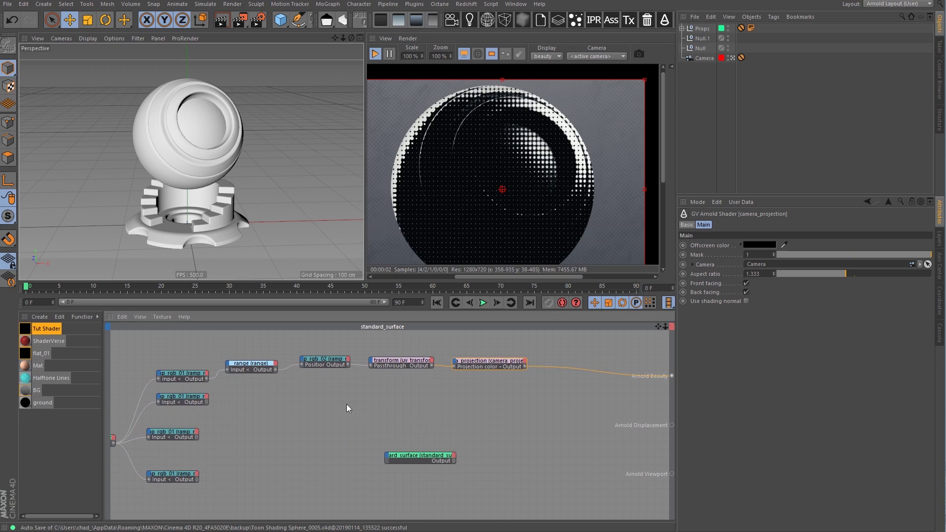
pyautogui.moveTo(250, 346); pyautogui.dragTo(520, 400)
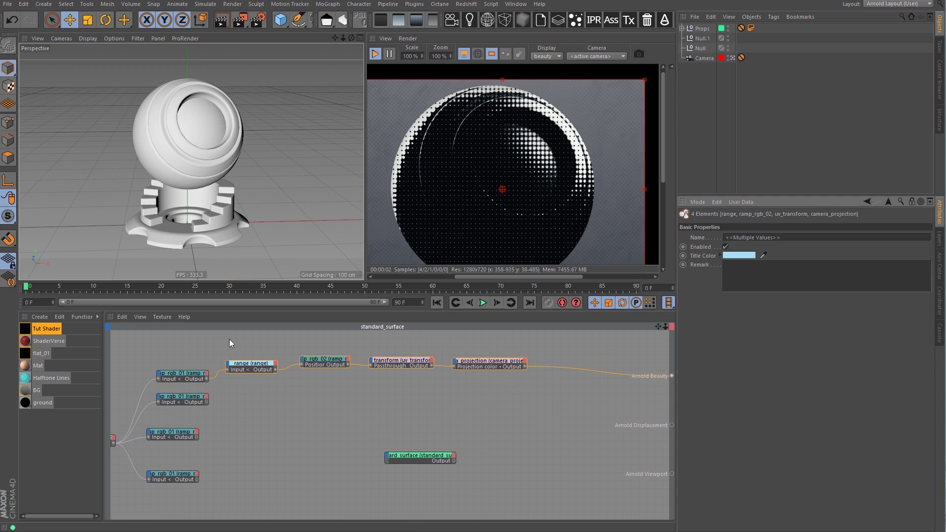
pyautogui.moveTo(242, 340); pyautogui.dragTo(478, 422)
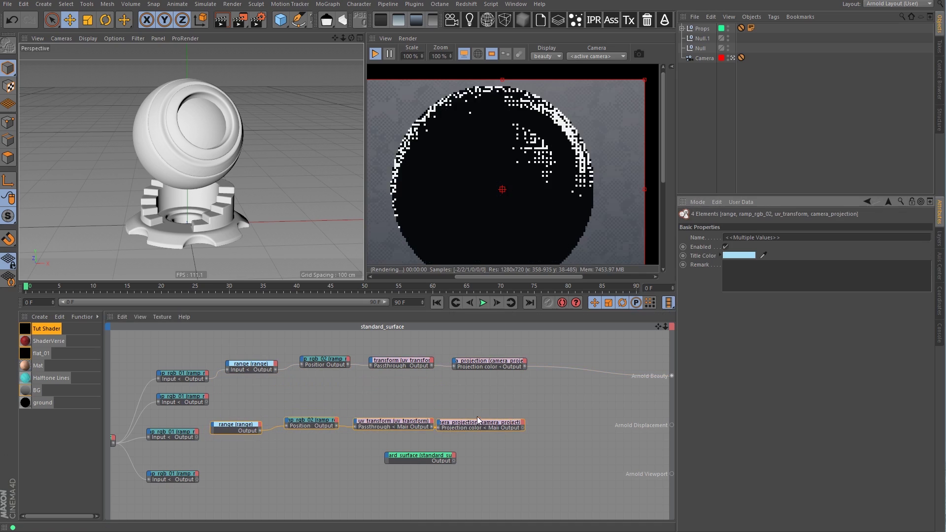
pyautogui.moveTo(227, 426); pyautogui.dragTo(245, 422)
# Duplicate the top ramp_rgb_01 beside the new row, feed its Input from the lambert output, and connect it to the copied range's Input
pyautogui.moveTo(170, 434); pyautogui.dragTo(180, 445)
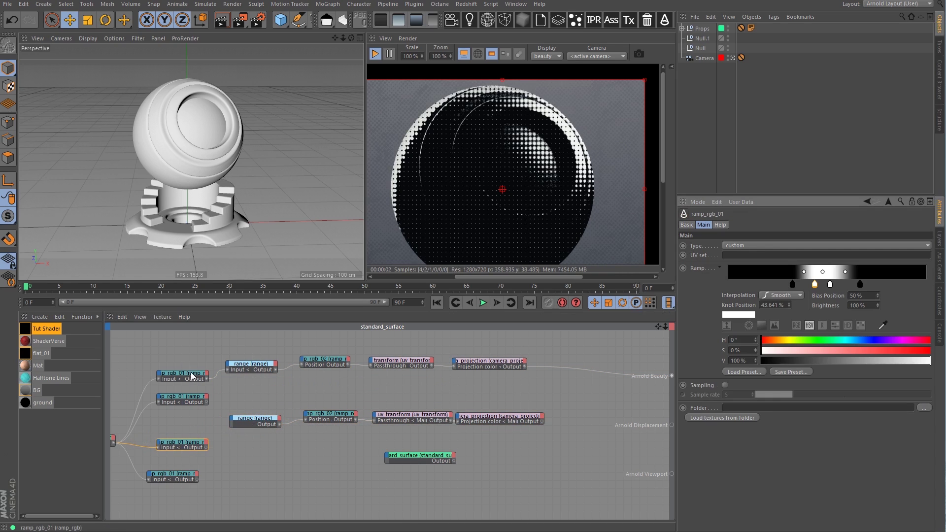
pyautogui.keyDown('ctrl'); pyautogui.moveTo(192, 377); pyautogui.dragTo(194, 424); pyautogui.keyUp('ctrl')
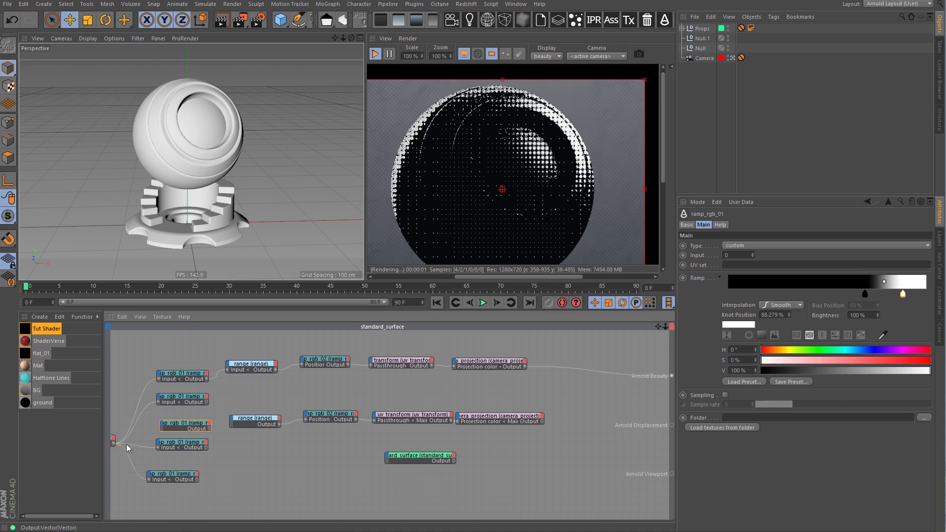
pyautogui.click(163, 426)
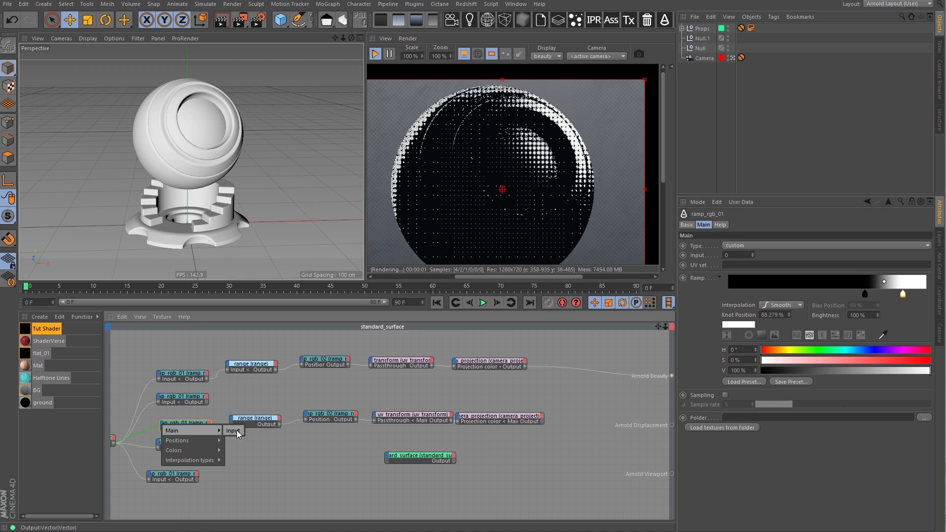
pyautogui.click(233, 431)
pyautogui.moveTo(232, 419); pyautogui.dragTo(233, 420)
pyautogui.moveTo(237, 424)
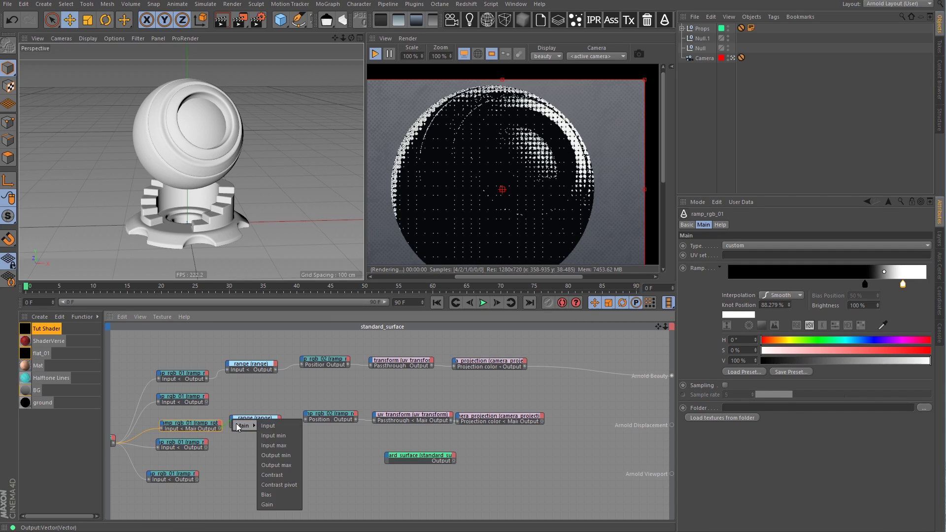
pyautogui.click(267, 425)
# Connect the duplicated camera projection to the Arnold Beauty output
pyautogui.click(478, 422)
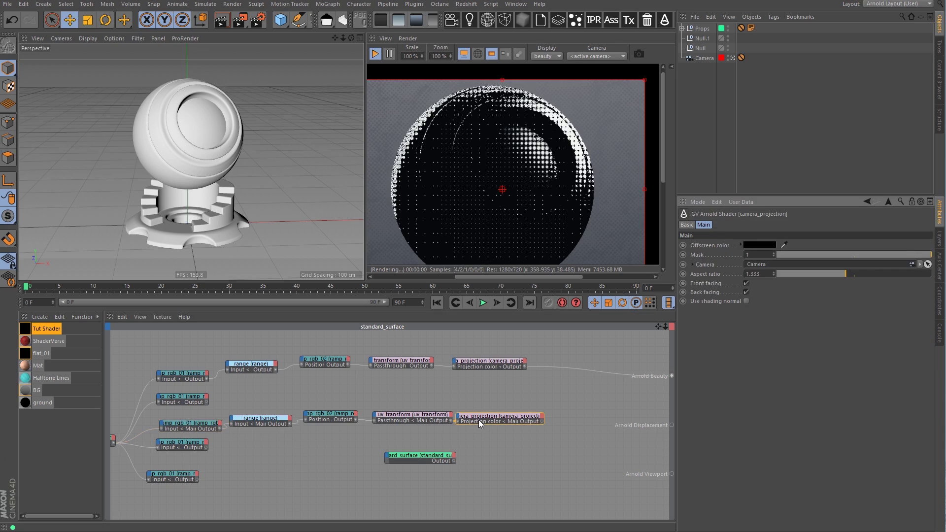
pyautogui.hotkey('alt', 'w')
pyautogui.press('c')
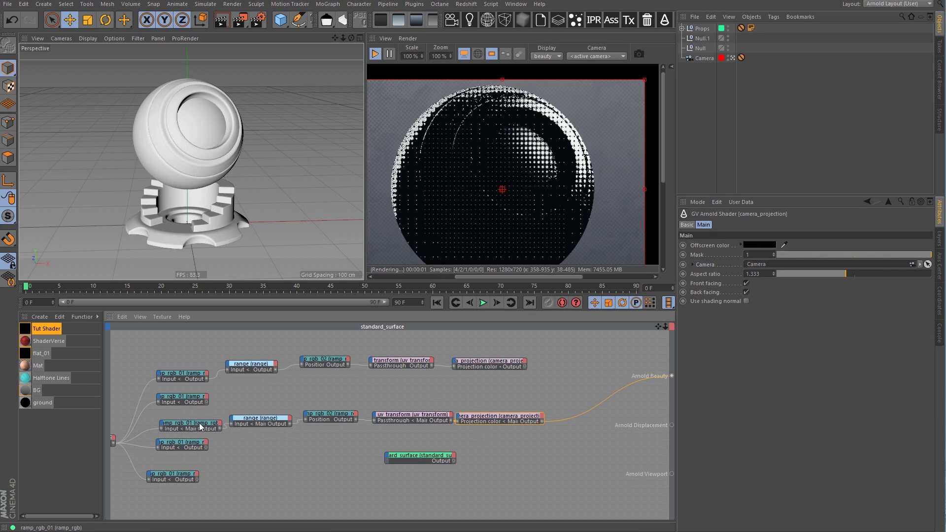
# Shift the duplicated ramp_rgb_01's black and white knots toward its start, and add a black knot at about 65%
pyautogui.moveTo(199, 422); pyautogui.dragTo(185, 421)
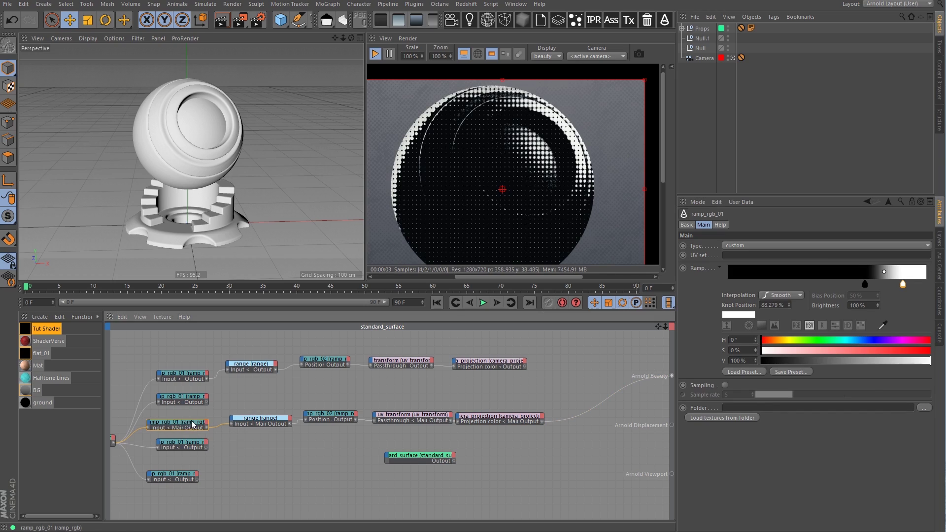
pyautogui.moveTo(153, 432); pyautogui.dragTo(159, 431)
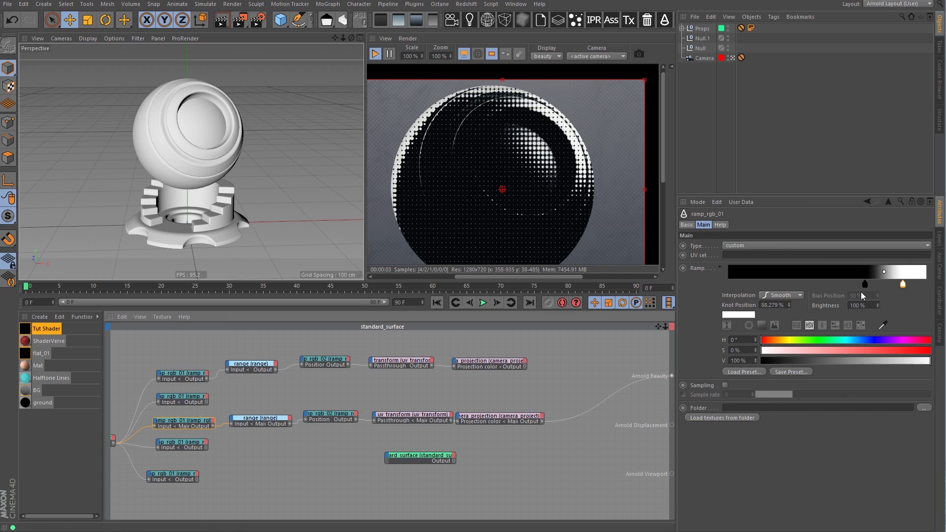
pyautogui.moveTo(865, 286); pyautogui.dragTo(762, 286)
pyautogui.moveTo(902, 285); pyautogui.dragTo(746, 285)
pyautogui.click(857, 283)
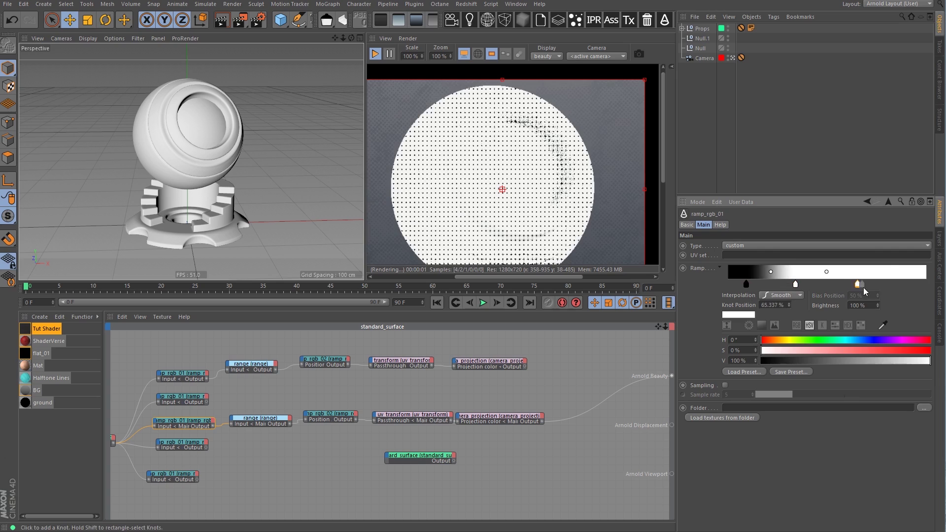
pyautogui.moveTo(850, 360); pyautogui.dragTo(761, 360)
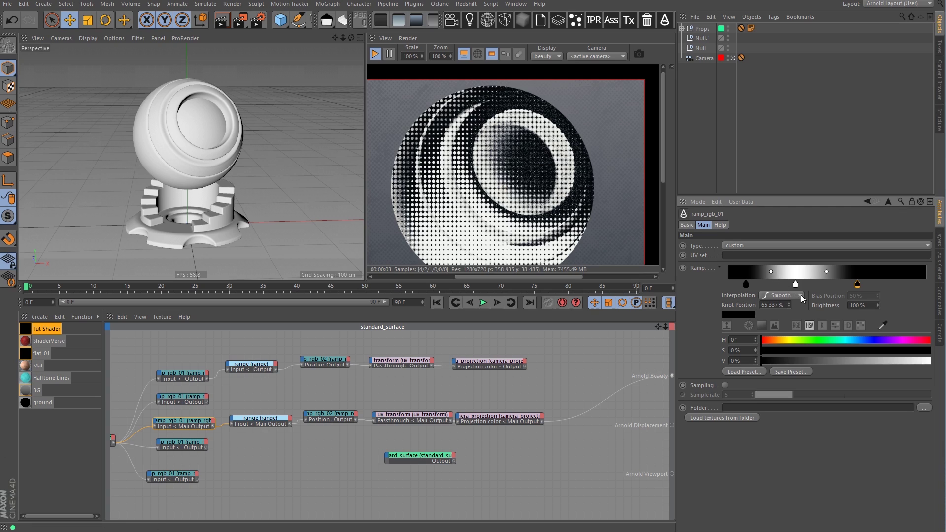
# Add a second white knot at about 47%, and move the first black and white knots to about 20% and 32%
pyautogui.moveTo(808, 284); pyautogui.dragTo(820, 285)
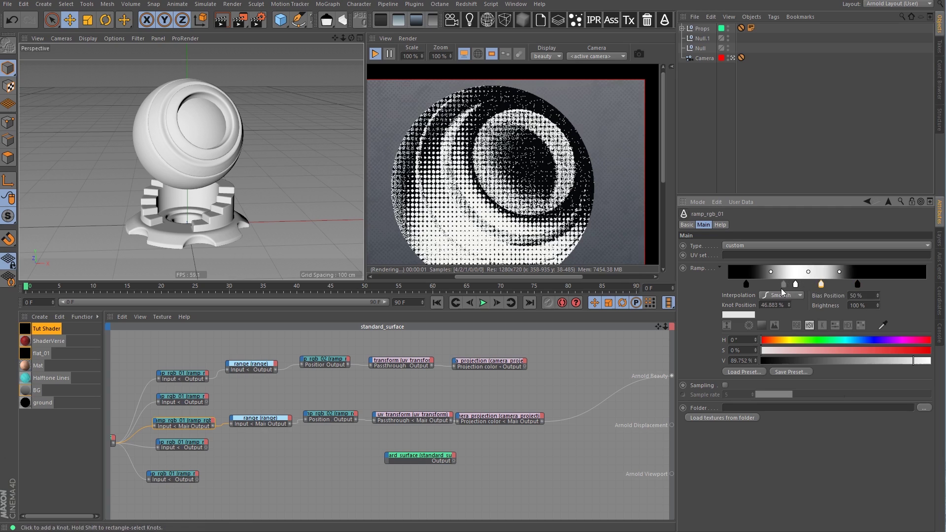
pyautogui.moveTo(746, 285); pyautogui.dragTo(792, 284)
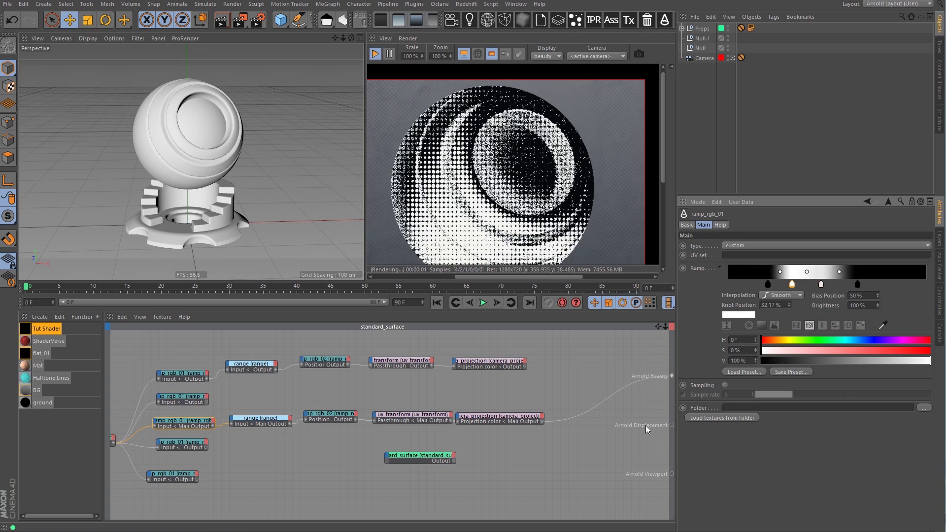
# Connect the original row's camera projection to the Arnold Beauty output
pyautogui.click(492, 363)
pyautogui.moveTo(524, 366); pyautogui.dragTo(671, 376)
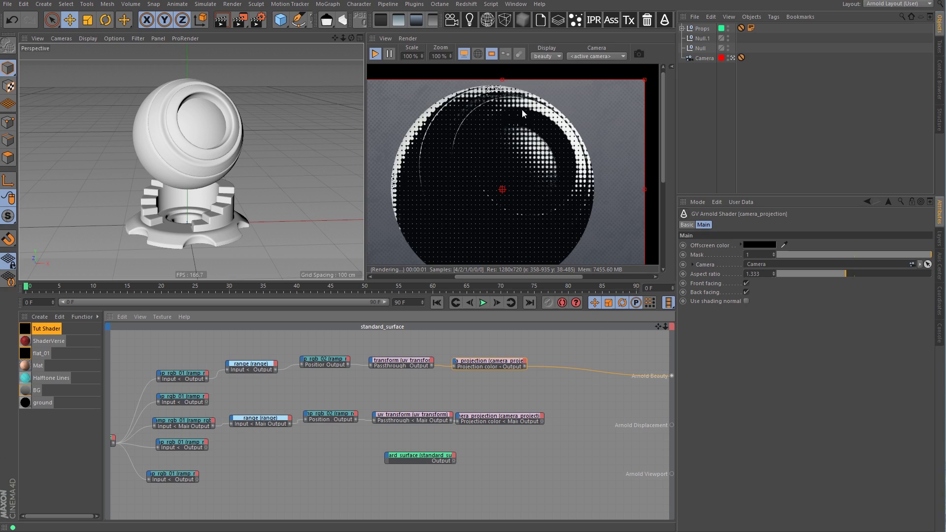
# Connect the duplicated row's camera projection to the Arnold Beauty output and check its ramp nodes
pyautogui.moveTo(502, 418); pyautogui.dragTo(671, 376)
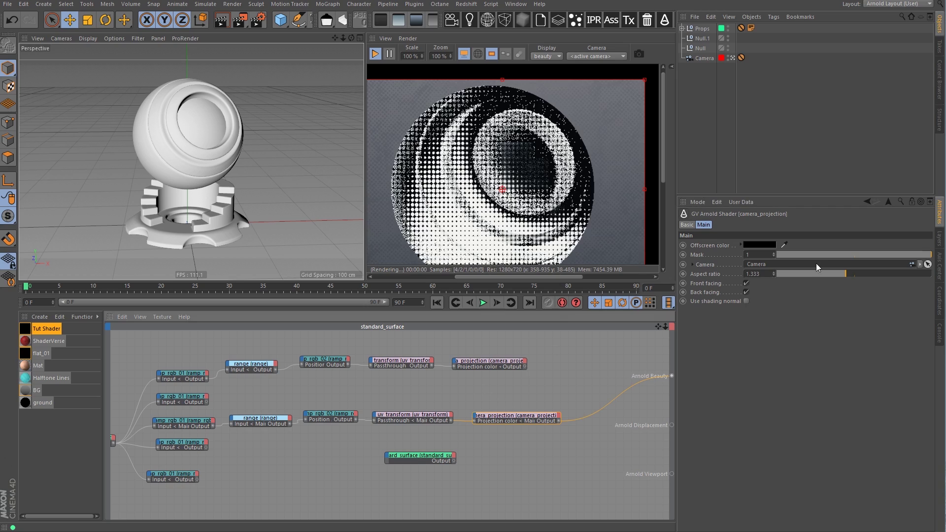
pyautogui.click(329, 416)
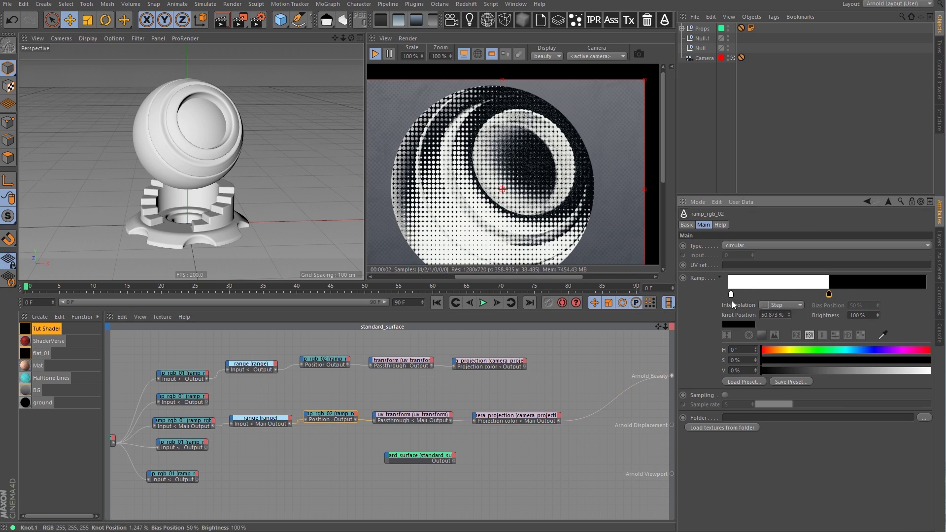
pyautogui.click(188, 421)
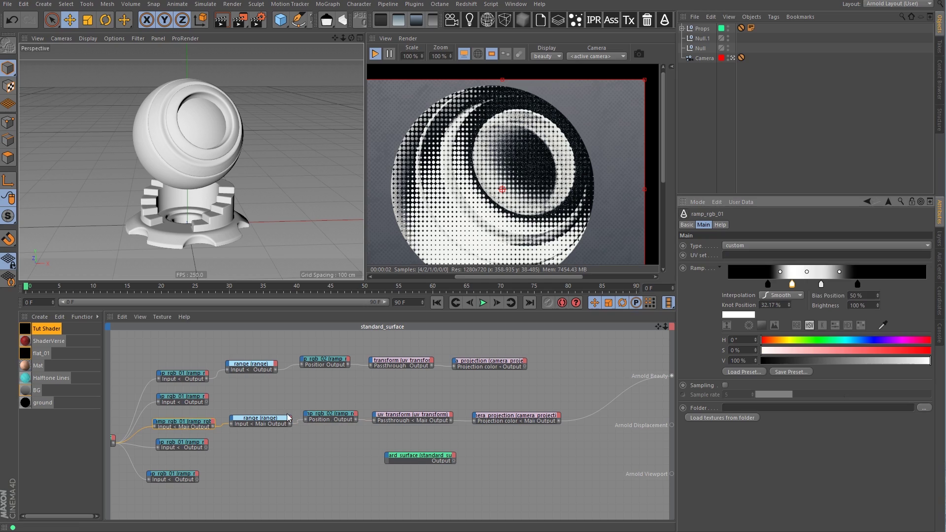
# Invert the duplicated row's circular ramp_rgb_02 by making its first knot black and its second knot white, positioned at about 51%
pyautogui.click(337, 418)
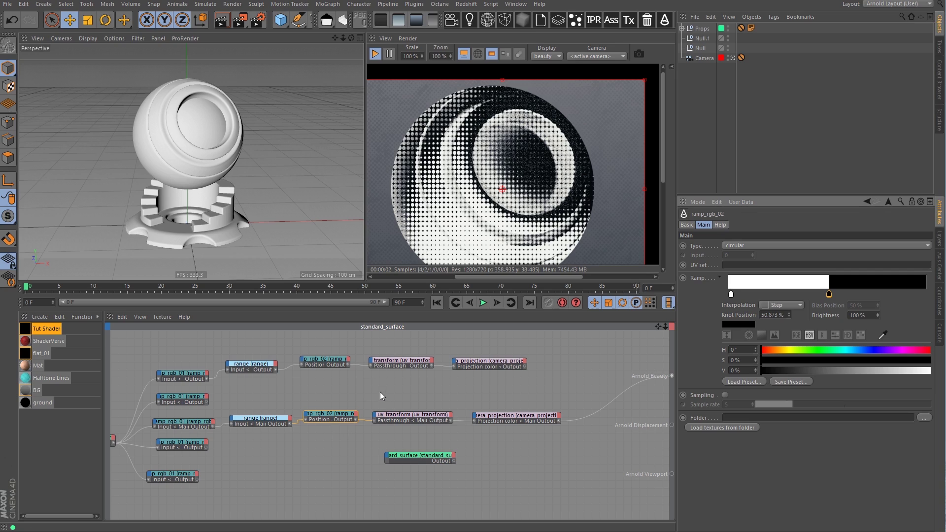
pyautogui.click(731, 294)
pyautogui.moveTo(780, 371); pyautogui.dragTo(756, 371)
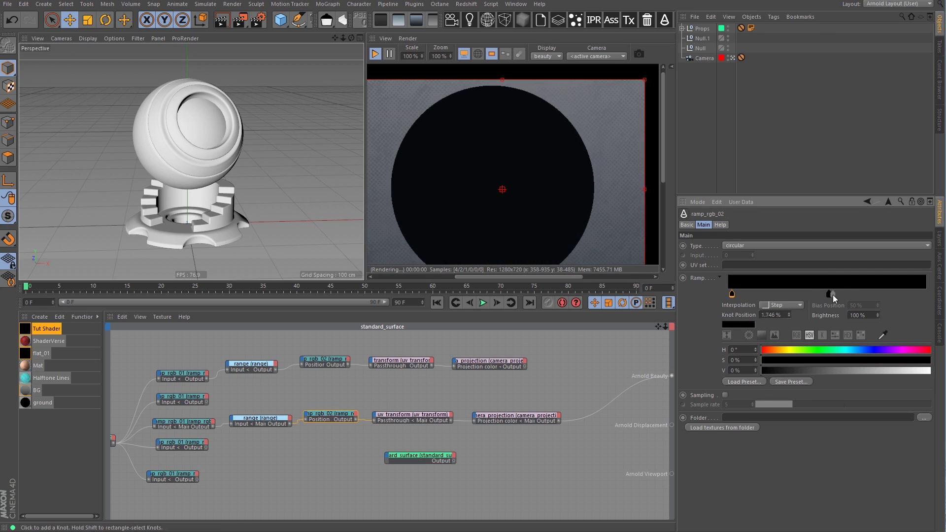
pyautogui.moveTo(832, 294); pyautogui.dragTo(835, 325)
pyautogui.click(831, 294)
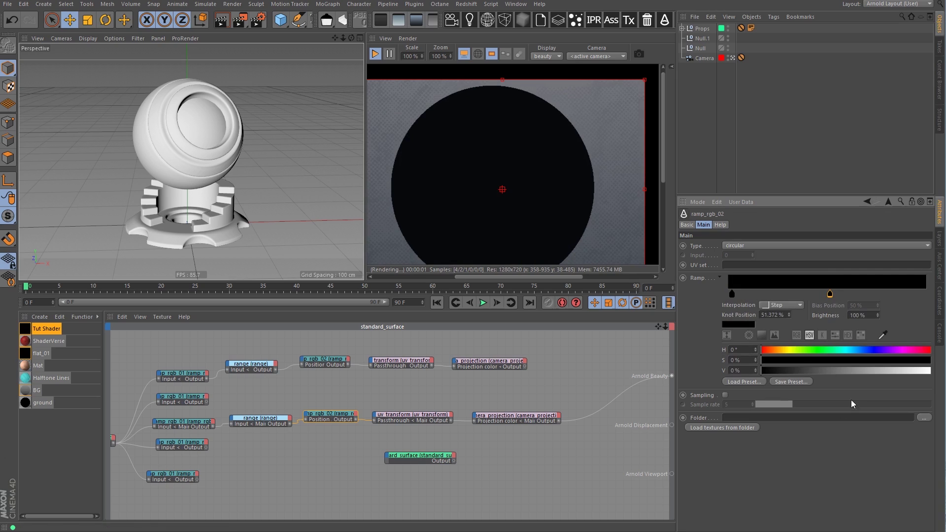
pyautogui.moveTo(866, 370); pyautogui.dragTo(930, 371)
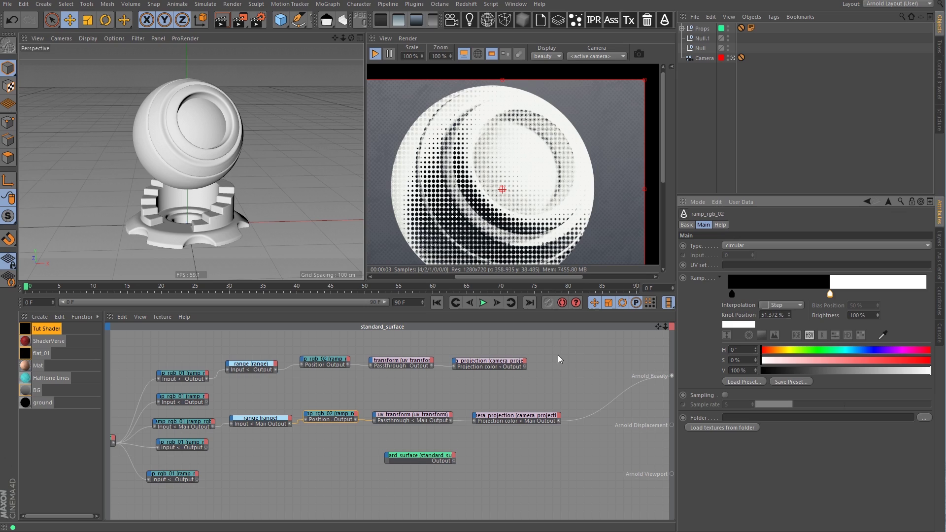
# Move the standard_surface node above the rows and duplicate the second row's range, ramp_rgb_02, uv_transform and camera_projection below it
pyautogui.moveTo(664, 176); pyautogui.dragTo(667, 188)
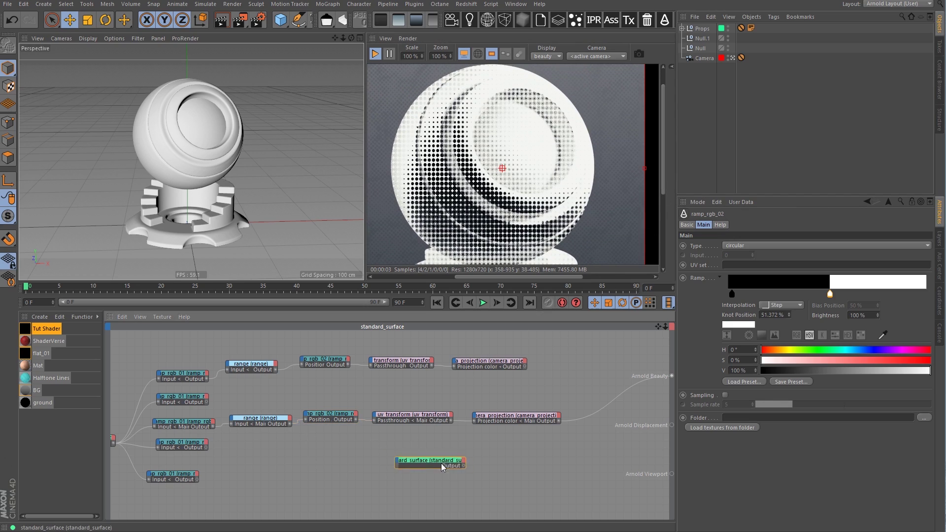
pyautogui.moveTo(429, 458); pyautogui.dragTo(625, 345)
pyautogui.moveTo(275, 390); pyautogui.dragTo(510, 452)
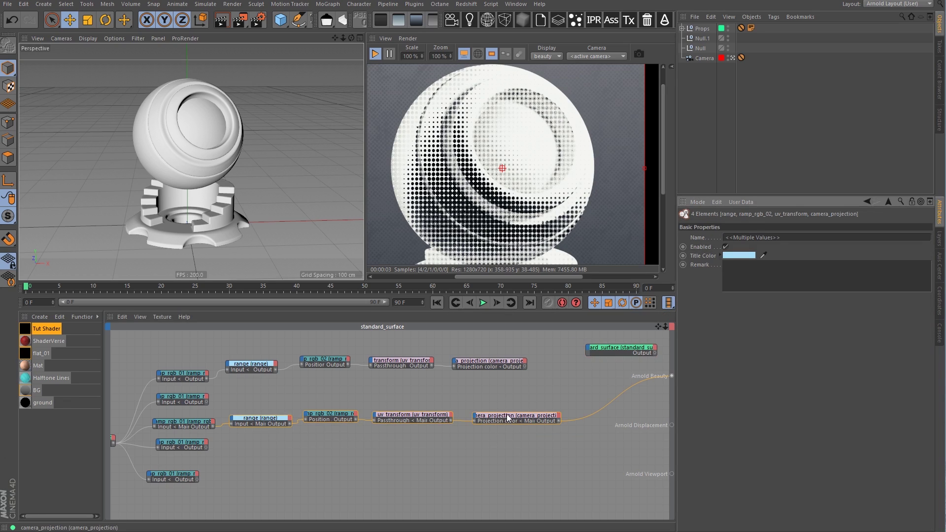
pyautogui.keyDown('ctrl'); pyautogui.moveTo(506, 413); pyautogui.dragTo(506, 470); pyautogui.keyUp('ctrl')
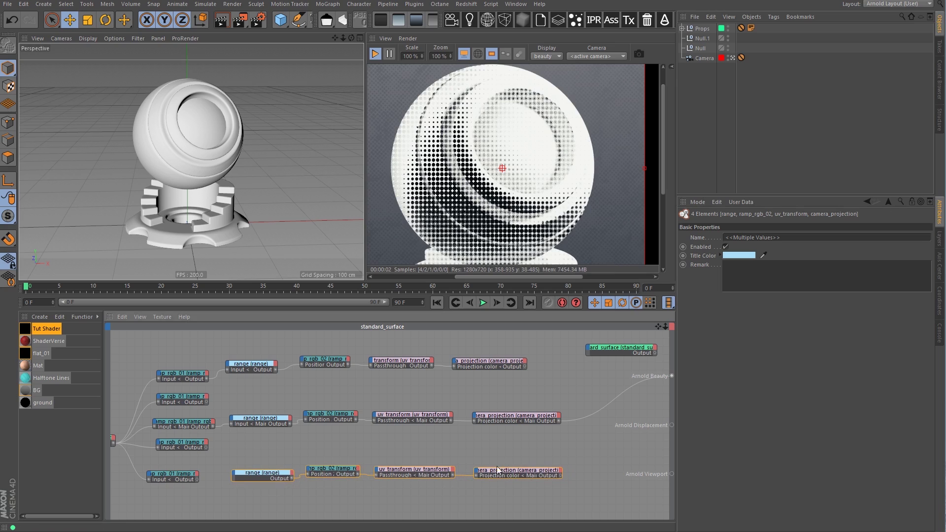
# Duplicate the lowest ramp_rgb_01, feed its Main input from the utility node, and connect its output to the new row's range
pyautogui.click(236, 456)
pyautogui.moveTo(167, 474); pyautogui.dragTo(194, 474)
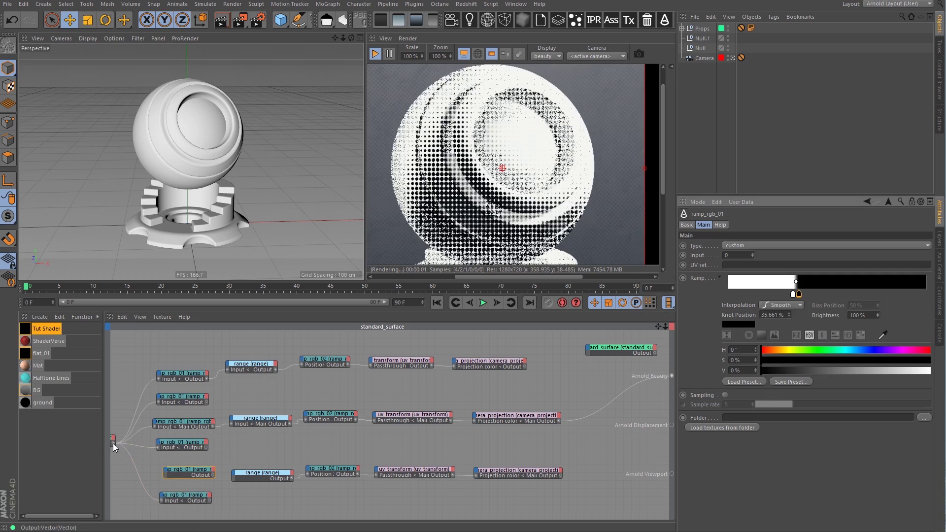
pyautogui.moveTo(113, 443); pyautogui.dragTo(165, 469)
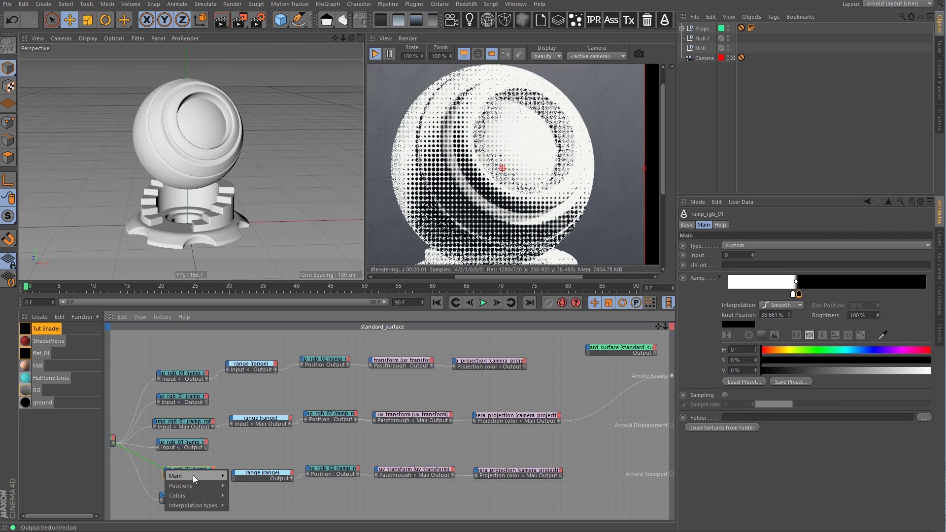
pyautogui.moveTo(193, 475)
pyautogui.click(245, 476)
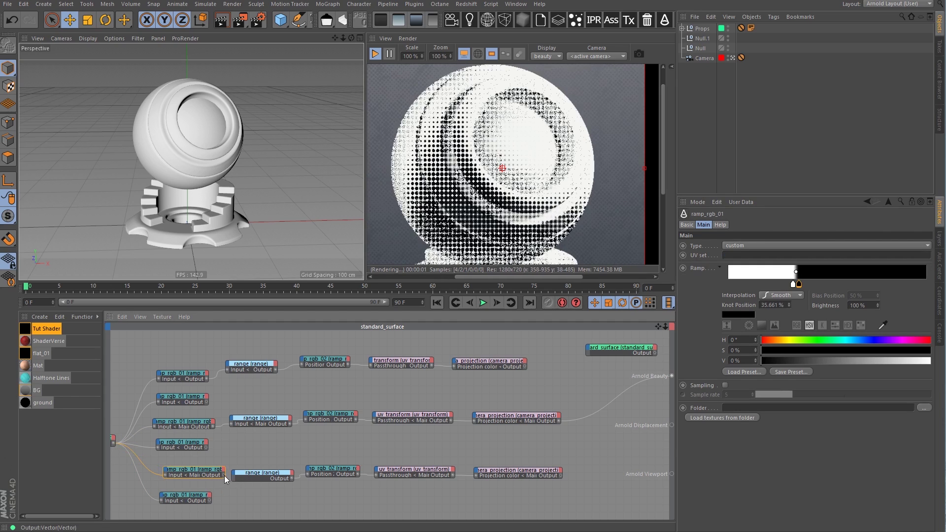
pyautogui.moveTo(234, 474); pyautogui.dragTo(202, 474)
pyautogui.click(259, 477)
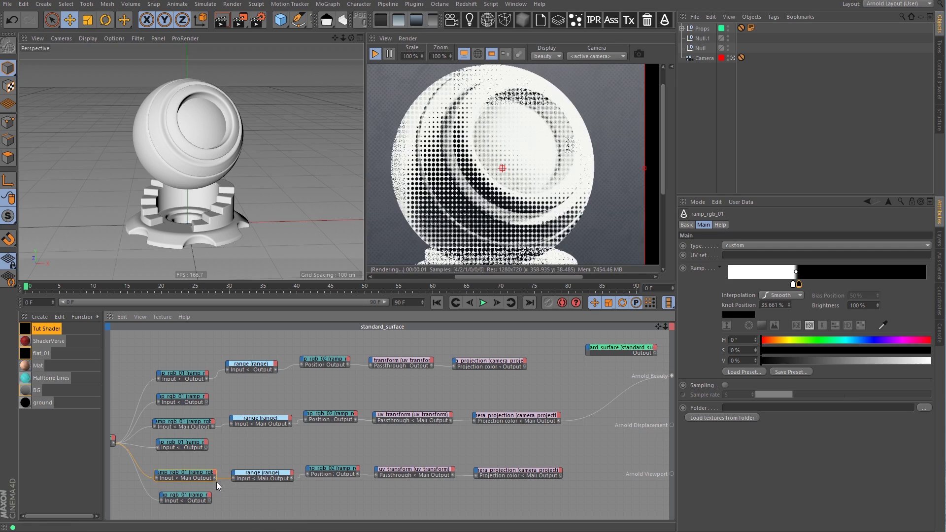
# Route the new row's ramp_rgb_01 directly to Arnold Beauty and move its black knot to about 45%
pyautogui.hotkey('alt', 'w')
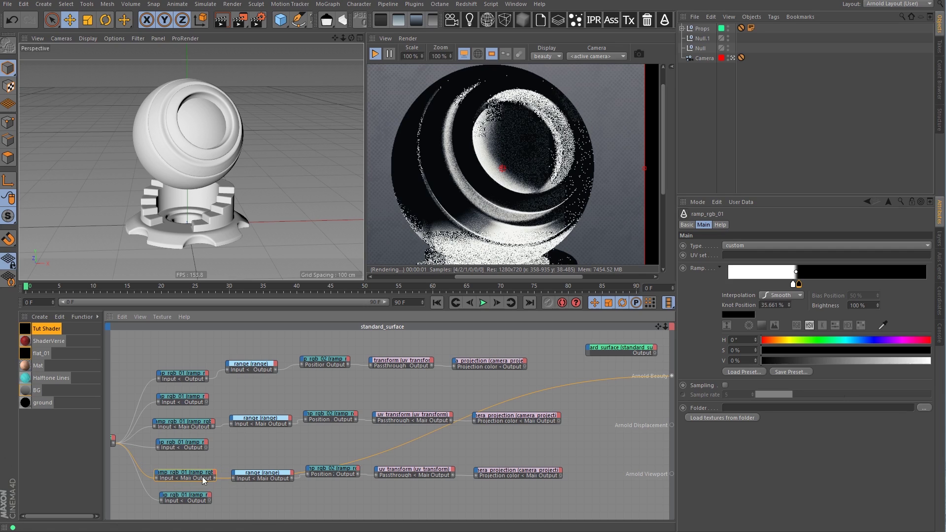
pyautogui.moveTo(802, 286); pyautogui.dragTo(845, 323)
pyautogui.moveTo(799, 285); pyautogui.dragTo(817, 290)
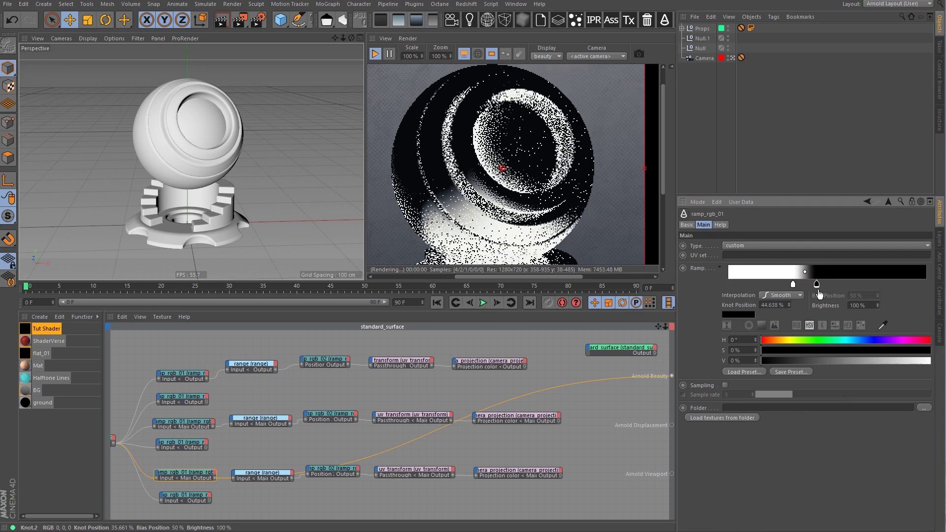
# Connect the new row's camera projection to Arnold Beauty and space out the row's ramp and range nodes
pyautogui.click(524, 474)
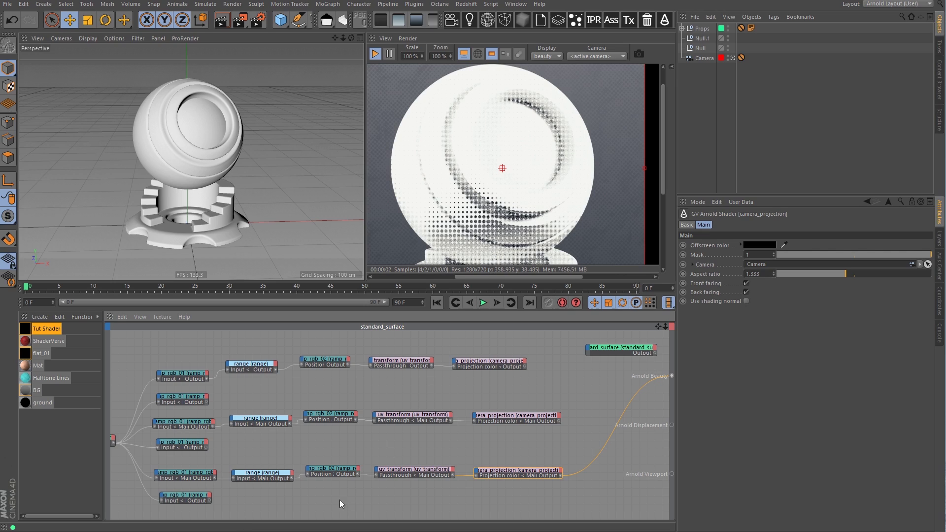
pyautogui.keyDown('alt'); pyautogui.moveTo(344, 469); pyautogui.dragTo(382, 414, button='middle'); pyautogui.keyUp('alt')
pyautogui.moveTo(238, 416); pyautogui.dragTo(210, 450)
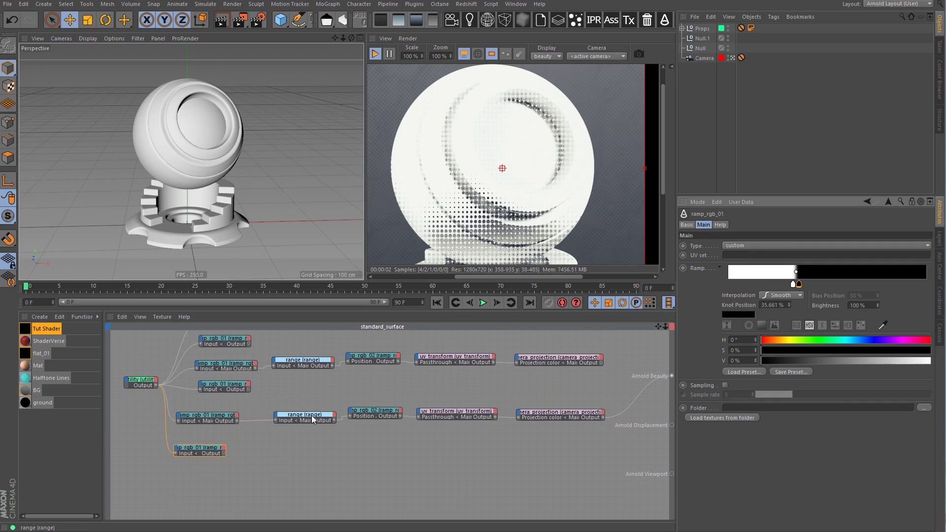
pyautogui.moveTo(312, 419); pyautogui.dragTo(299, 416)
# Try the u type on the new row's ramp_rgb_02, and set its type to v
pyautogui.moveTo(374, 410); pyautogui.dragTo(370, 406)
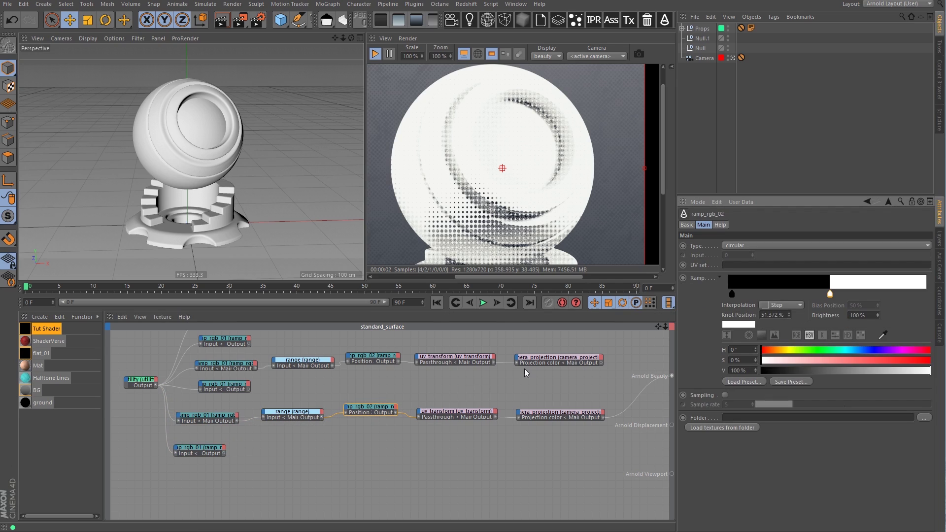
pyautogui.click(744, 247)
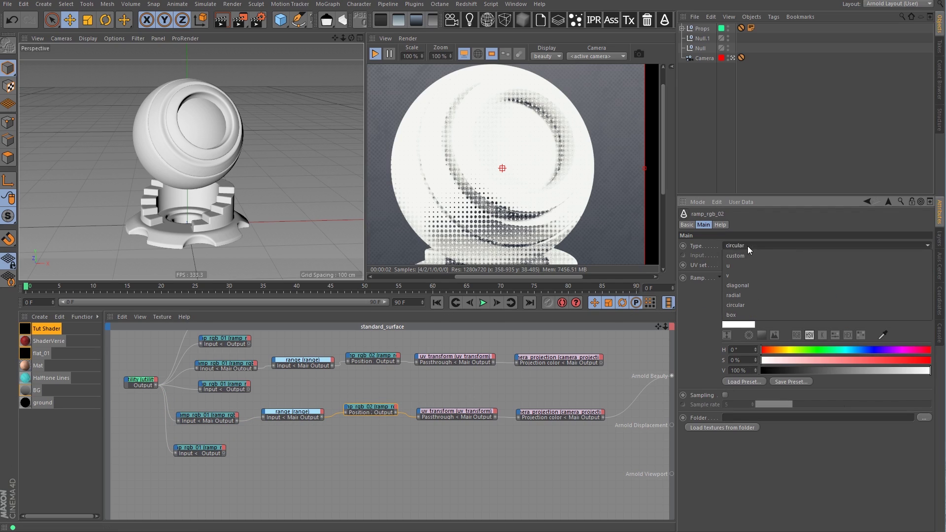
pyautogui.click(743, 266)
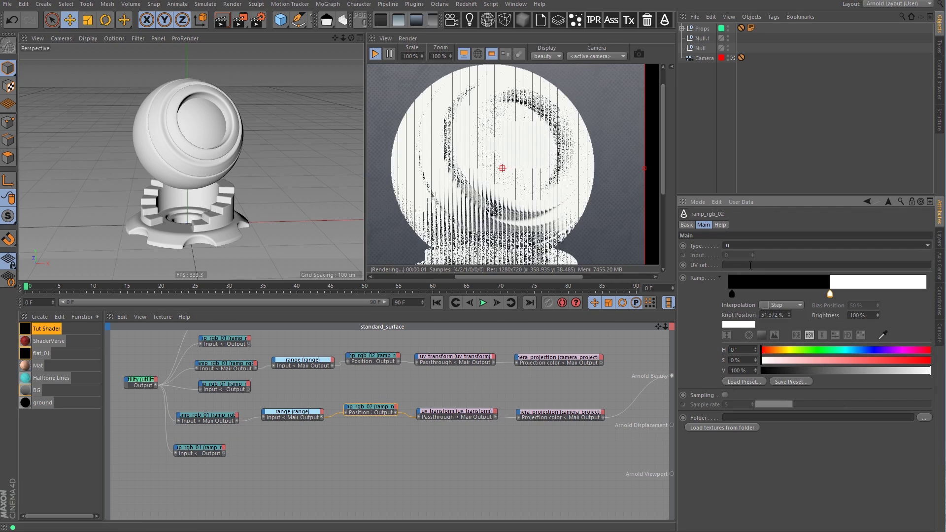
pyautogui.click(745, 246)
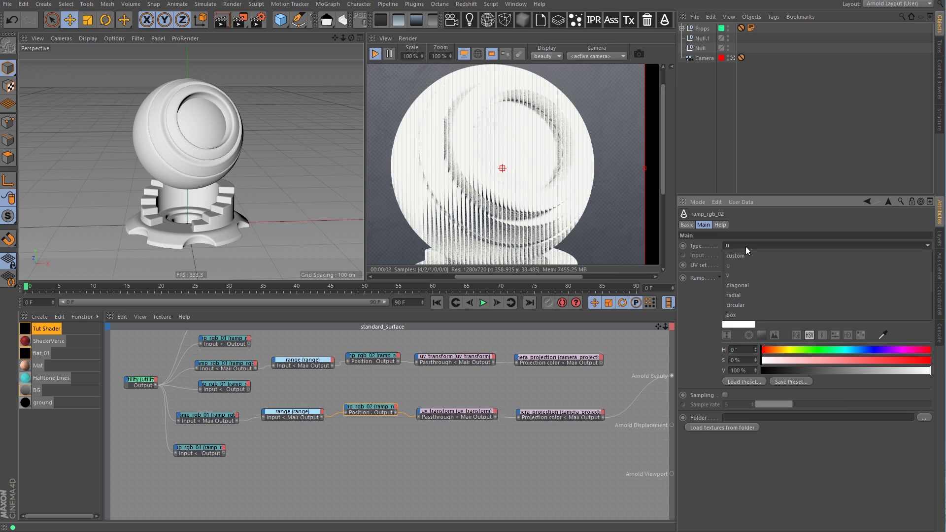
pyautogui.click(742, 274)
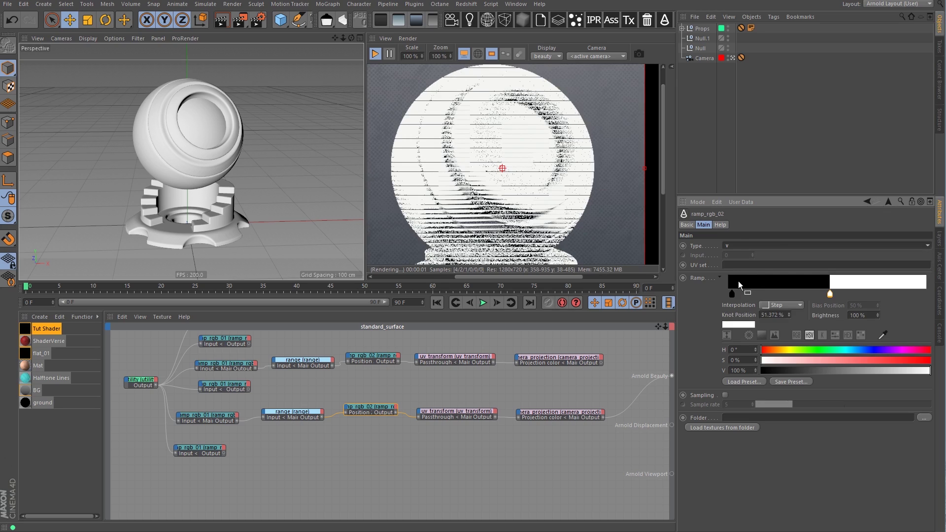
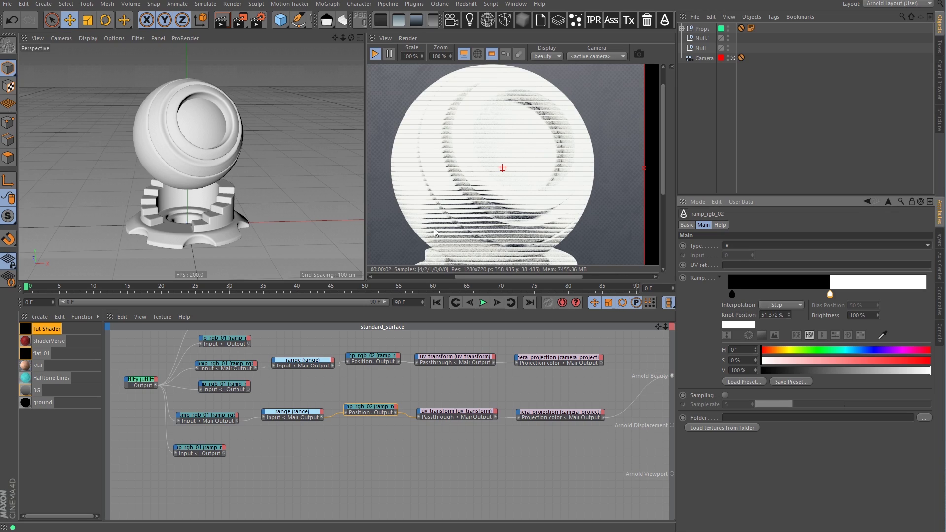
# Preview the lowest row's range, ramp_rgb_02 and camera projection on Arnold Beauty, ending on the camera projection
pyautogui.click(293, 412)
pyautogui.hotkey('alt', 'w')
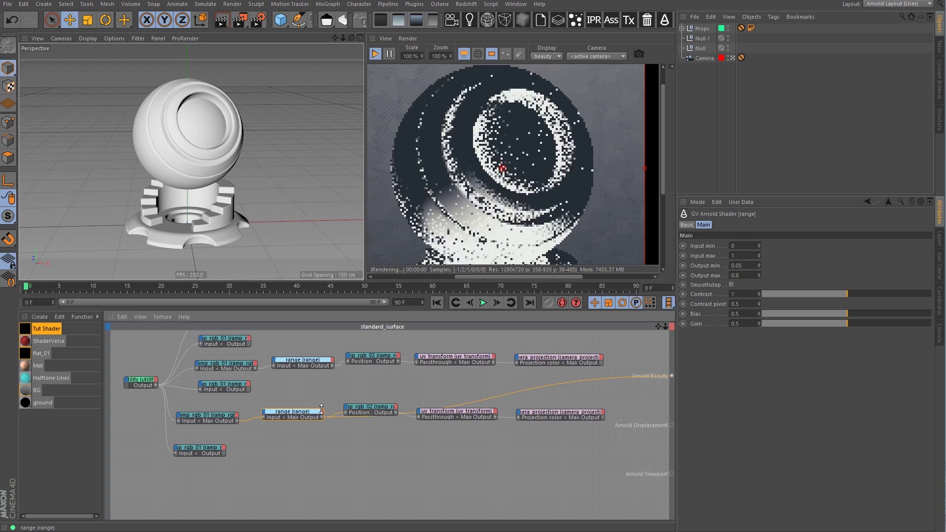
pyautogui.keyDown('alt'); pyautogui.click(380, 407); pyautogui.keyUp('alt')
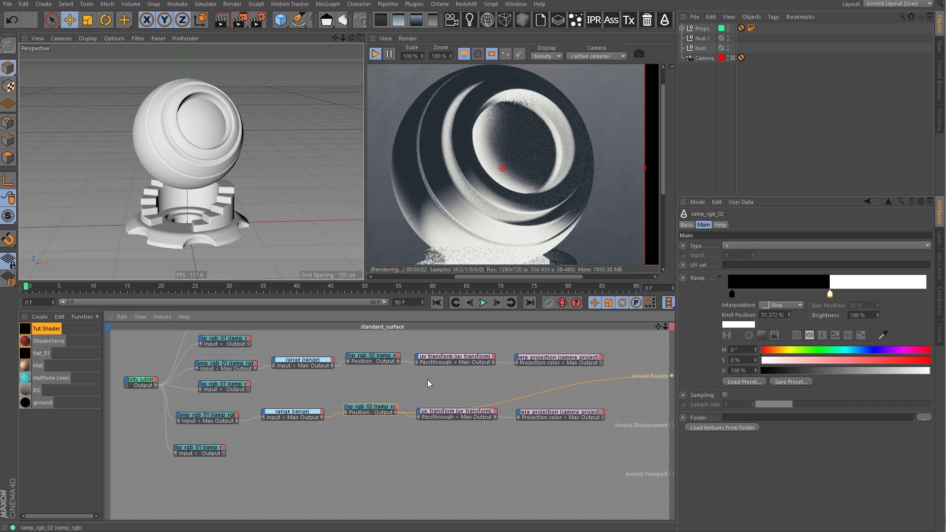
pyautogui.keyDown('alt'); pyautogui.click(461, 418); pyautogui.keyUp('alt')
pyautogui.keyDown('alt'); pyautogui.click(548, 412); pyautogui.keyUp('alt')
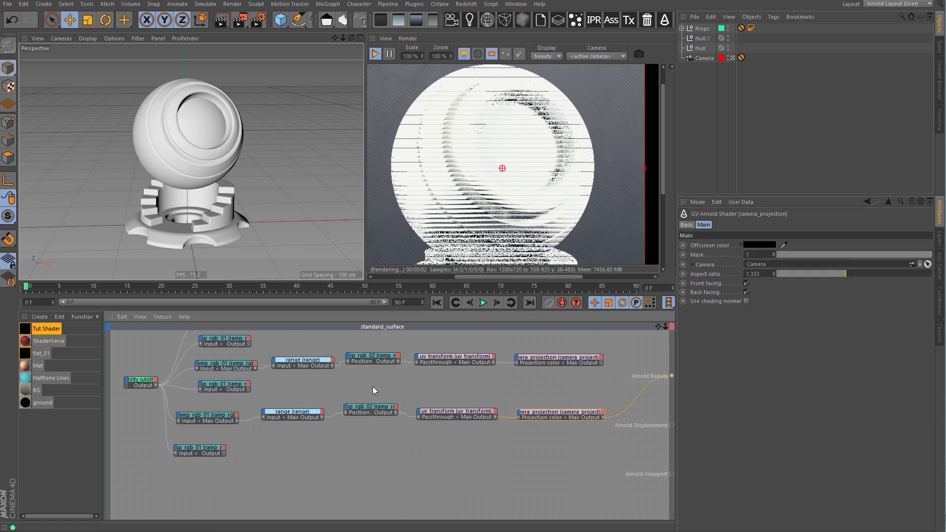
# Try an Output max of 0.4 on the lowest row's range node
pyautogui.click(292, 412)
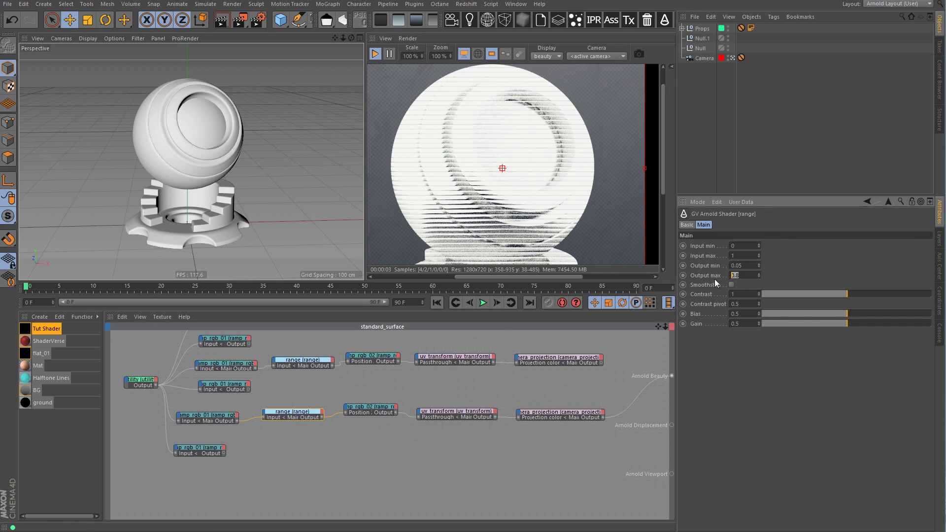
pyautogui.write('.4')
pyautogui.press('Return')
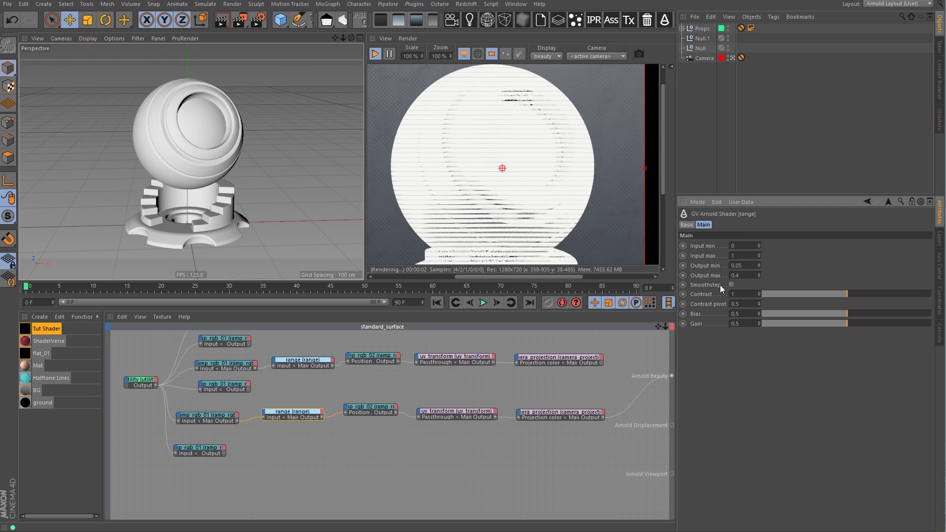
# Set the lowest row's uv_transform Repeat values to 200 and 150
pyautogui.click(455, 414)
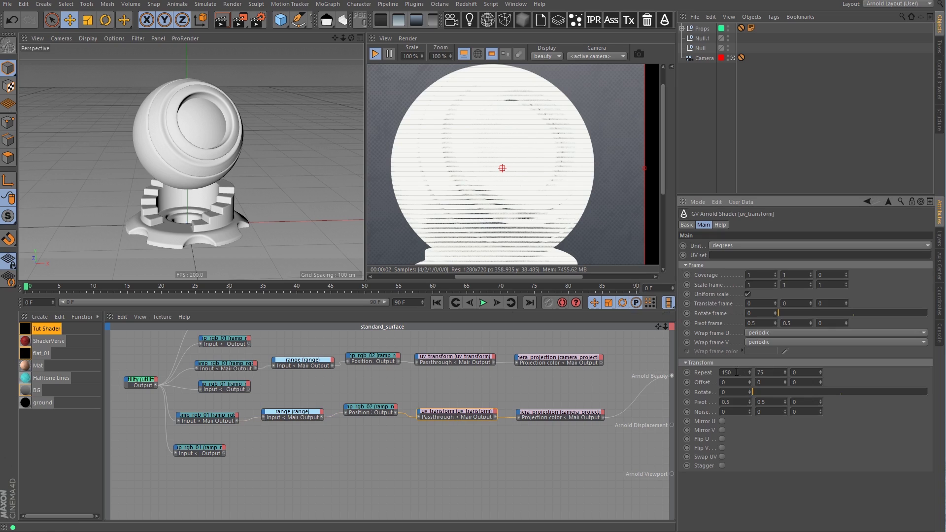
pyautogui.write('200')
pyautogui.press('Return')
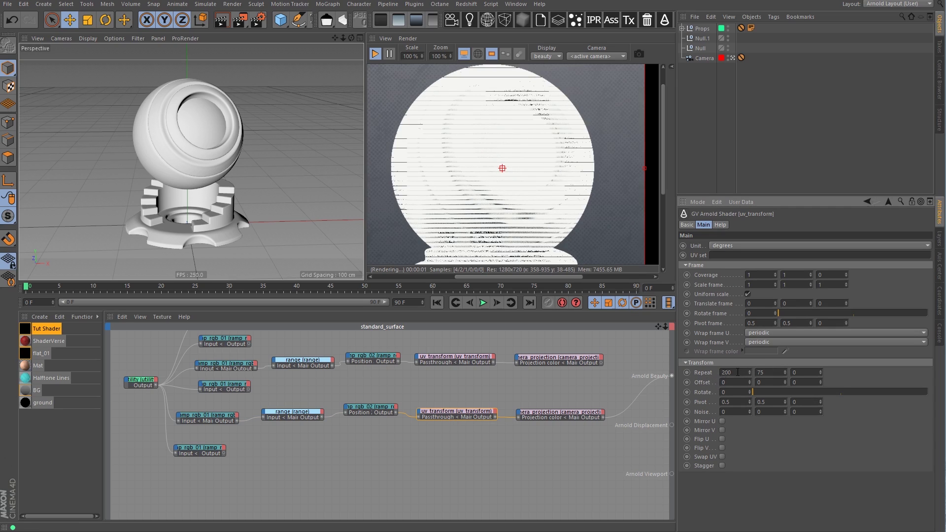
pyautogui.moveTo(736, 373); pyautogui.dragTo(714, 379)
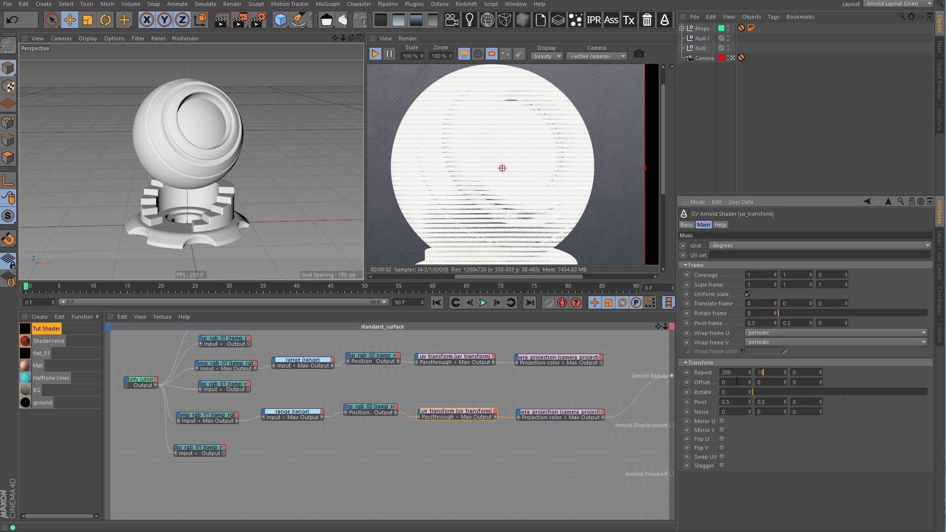
pyautogui.write('150')
pyautogui.press('Return')
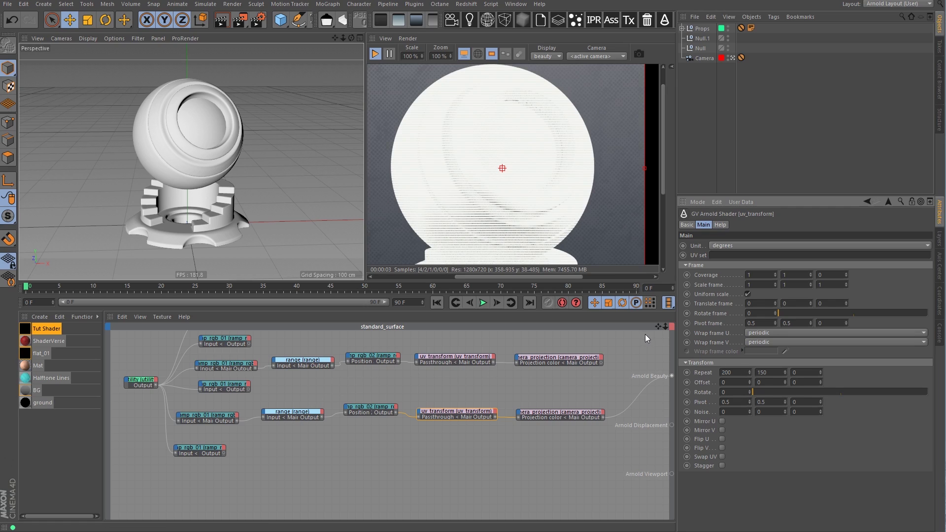
# Set the Output max of the lowest row's range node to 0.6
pyautogui.click(369, 406)
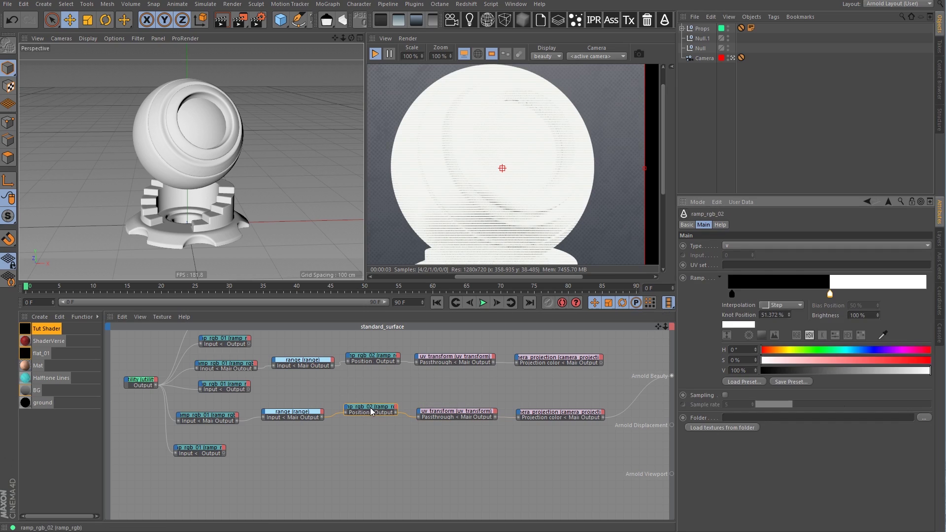
pyautogui.click(309, 412)
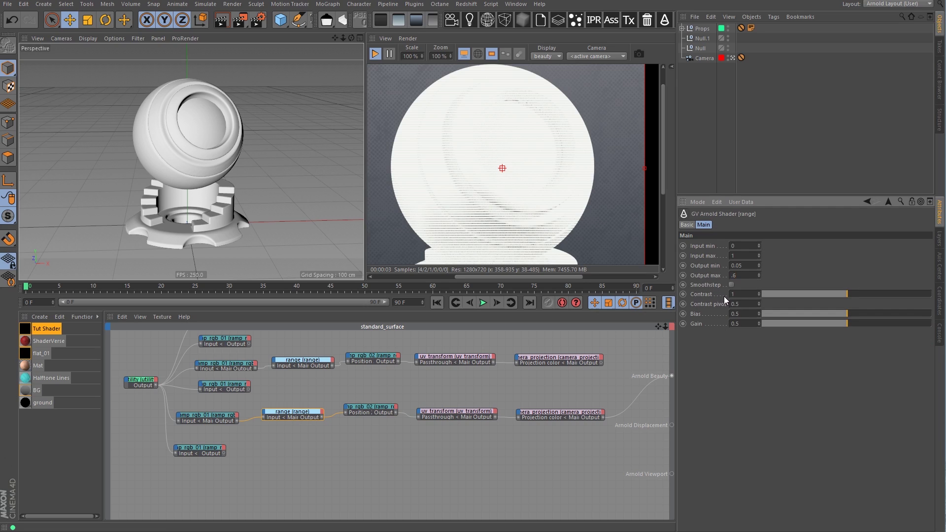
pyautogui.press('Return')
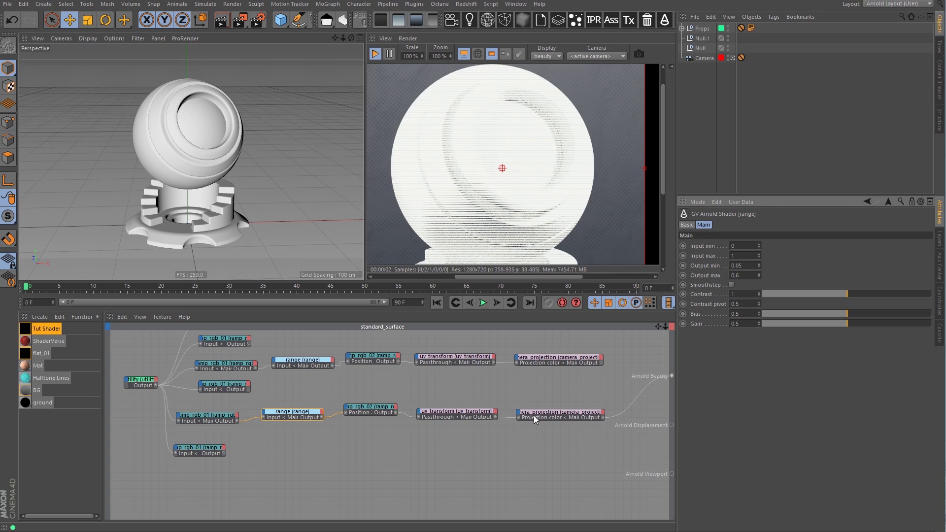
# Set the Rotate value of the lowest row's uv_transform to -45 degrees
pyautogui.click(473, 414)
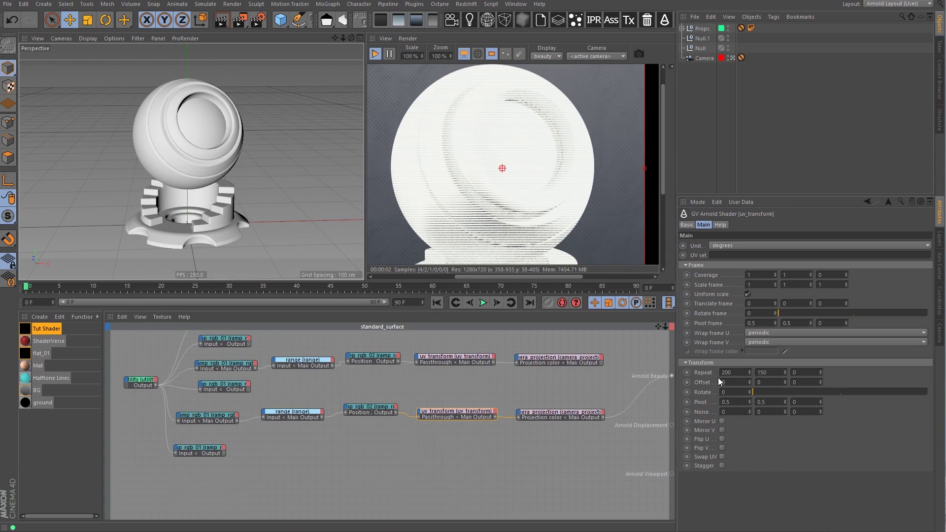
pyautogui.click(734, 391)
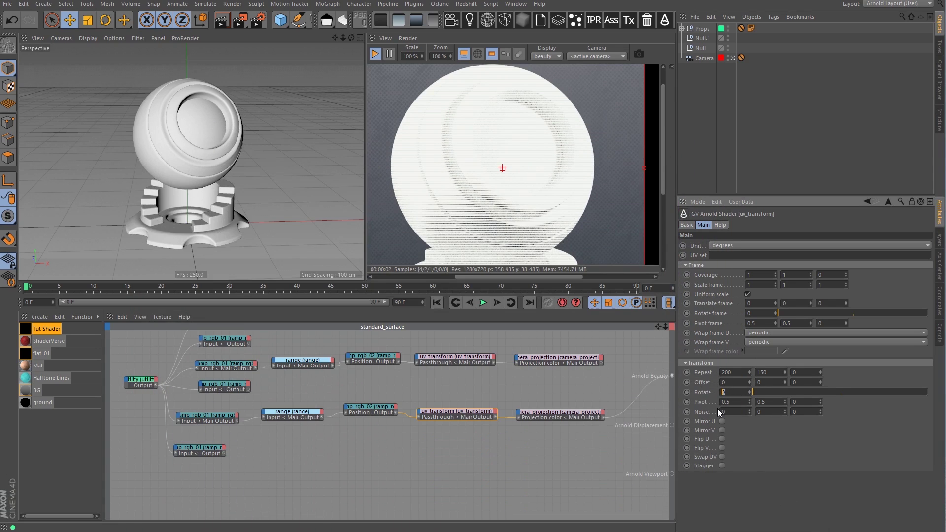
pyautogui.write('45')
pyautogui.press('Return')
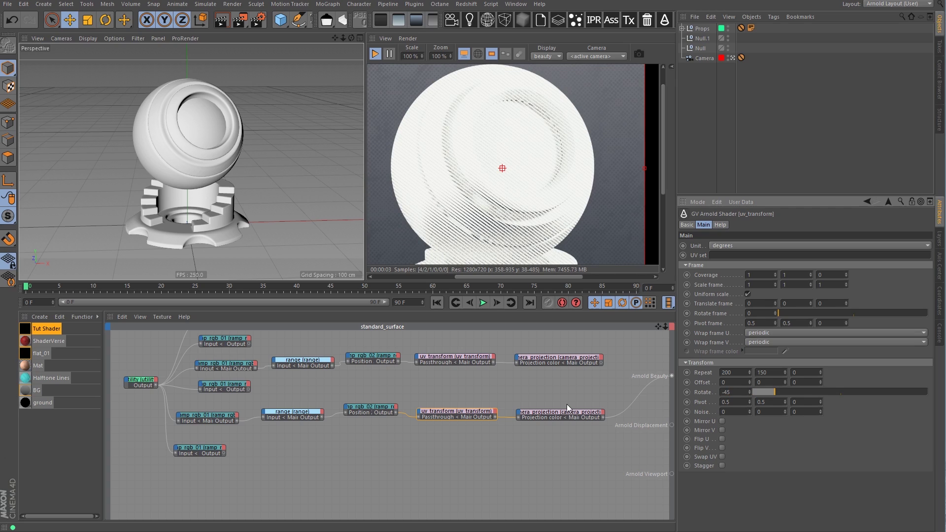
pyautogui.press('Return')
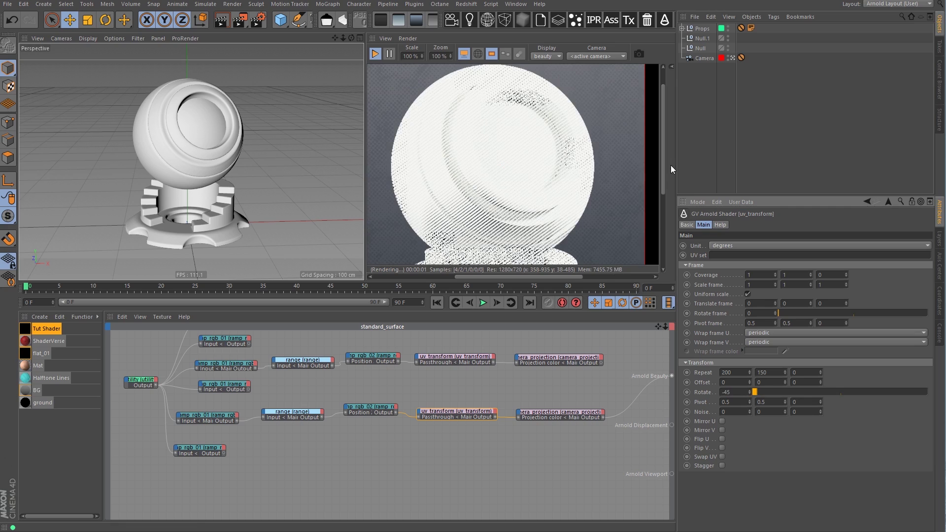
# Render the region over the model's base to examine the rotated line pattern
pyautogui.scroll(-2, 665, 194)
pyautogui.moveTo(389, 148); pyautogui.dragTo(615, 265)
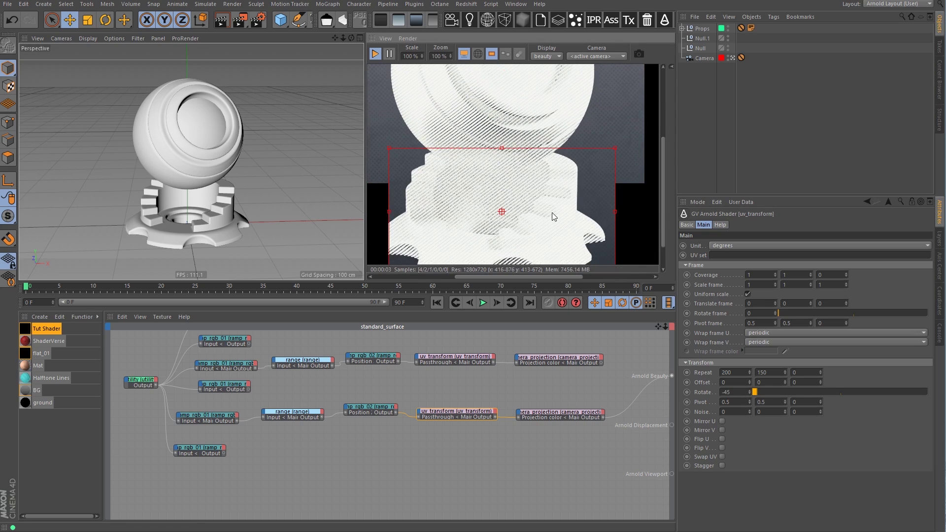
pyautogui.moveTo(663, 186); pyautogui.dragTo(667, 148)
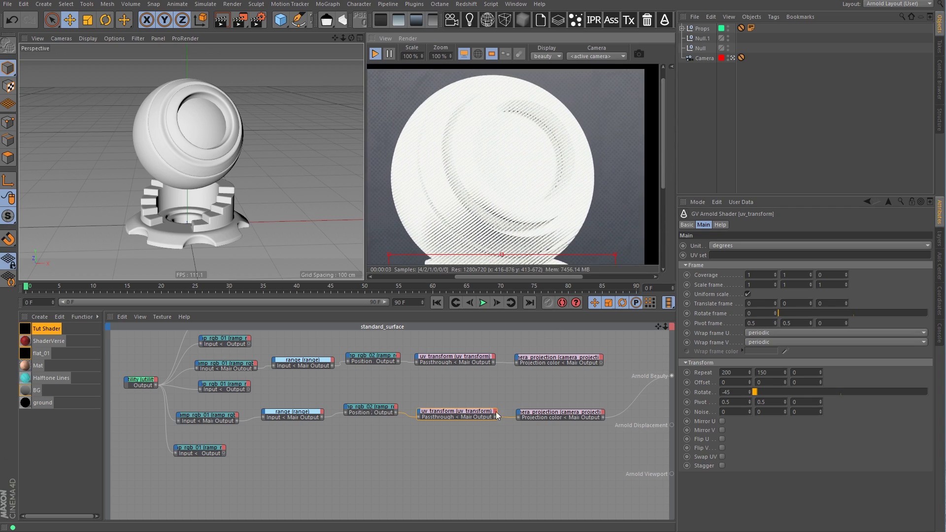
# Place the render region over the sphere and compare the three rows' camera projections on Arnold Beauty, from the upper row to the lowest
pyautogui.press('super')
pyautogui.keyDown('alt'); pyautogui.moveTo(573, 365); pyautogui.dragTo(472, 435, button='middle'); pyautogui.keyUp('alt')
pyautogui.click(437, 374)
pyautogui.doubleClick(456, 373)
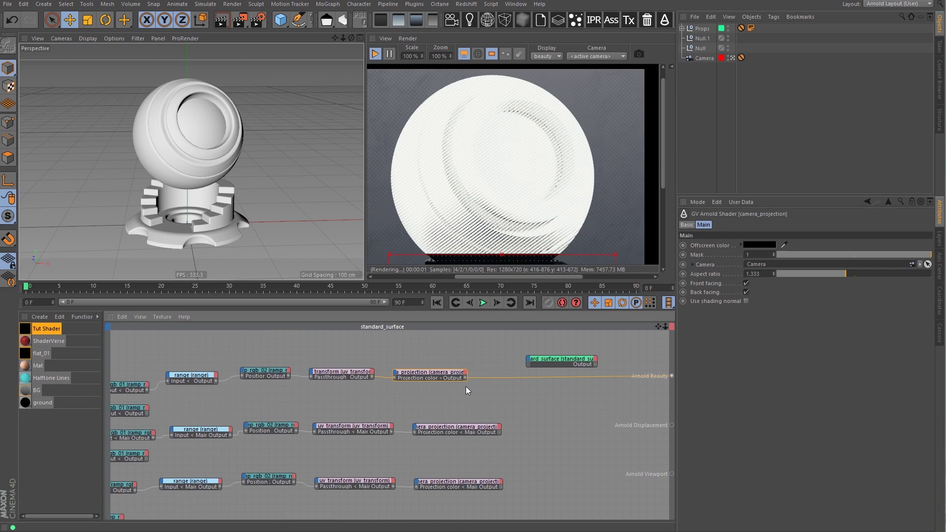
pyautogui.moveTo(388, 80); pyautogui.dragTo(613, 270)
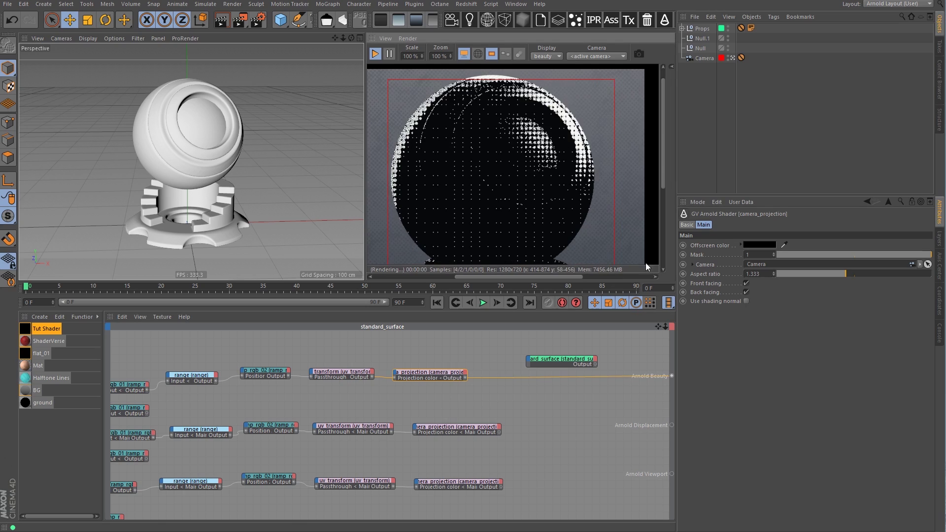
pyautogui.click(477, 428)
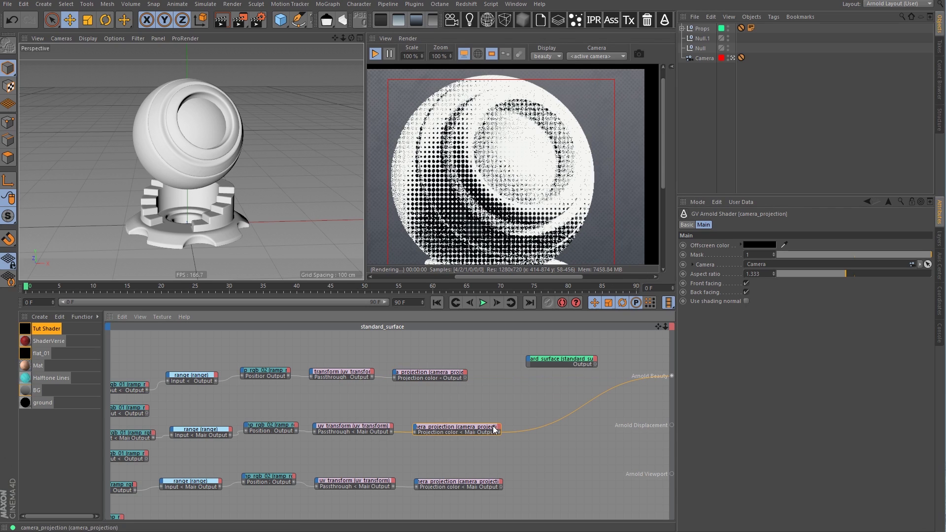
pyautogui.click(463, 483)
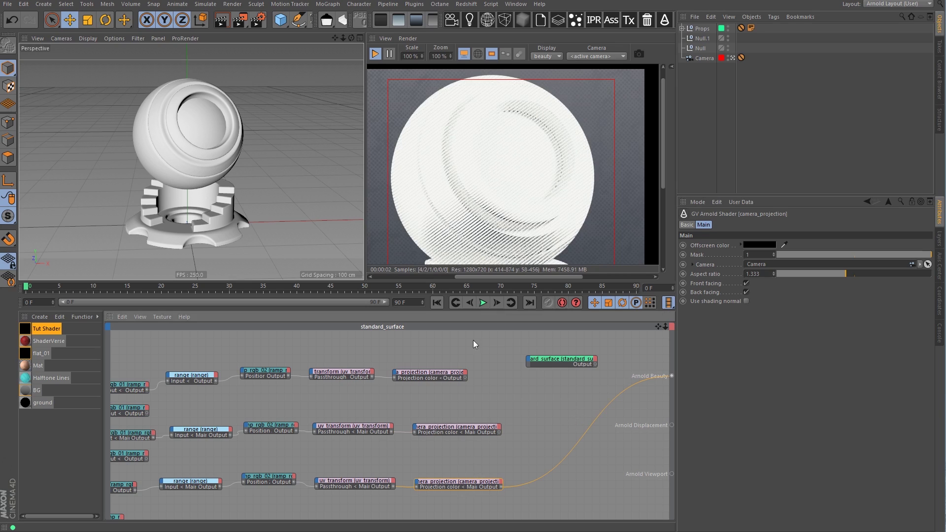
# Move the standard_surface node aside and add a layer_rgba node to the graph
pyautogui.moveTo(507, 420); pyautogui.dragTo(390, 423, button='middle')
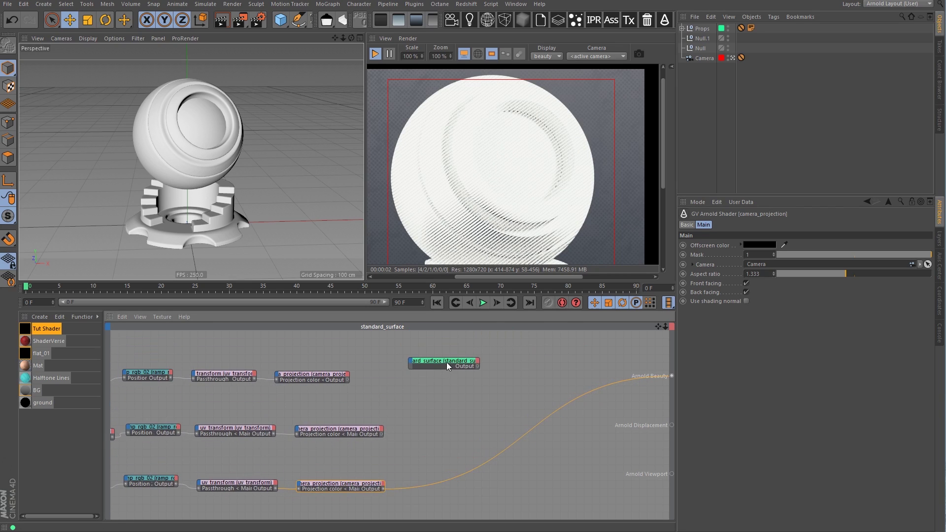
pyautogui.moveTo(447, 363); pyautogui.dragTo(558, 362)
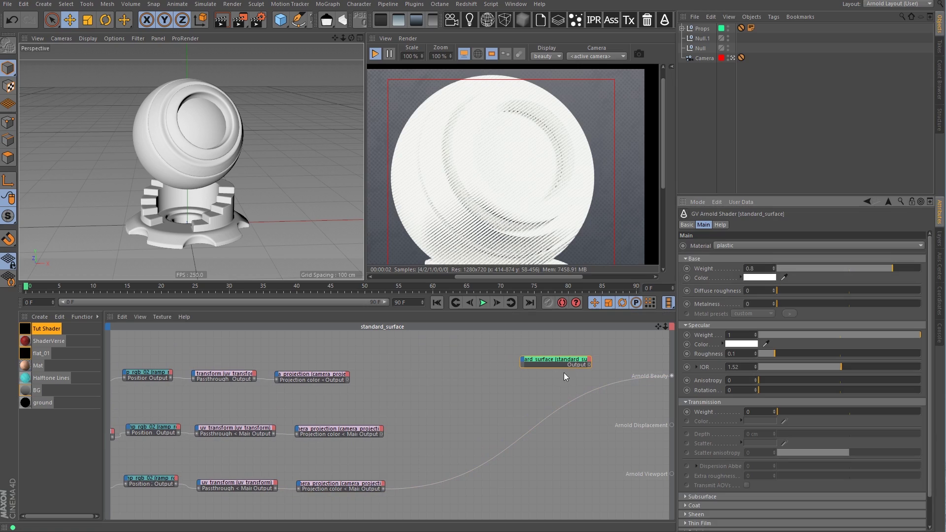
pyautogui.click(427, 371)
pyautogui.press('Tab')
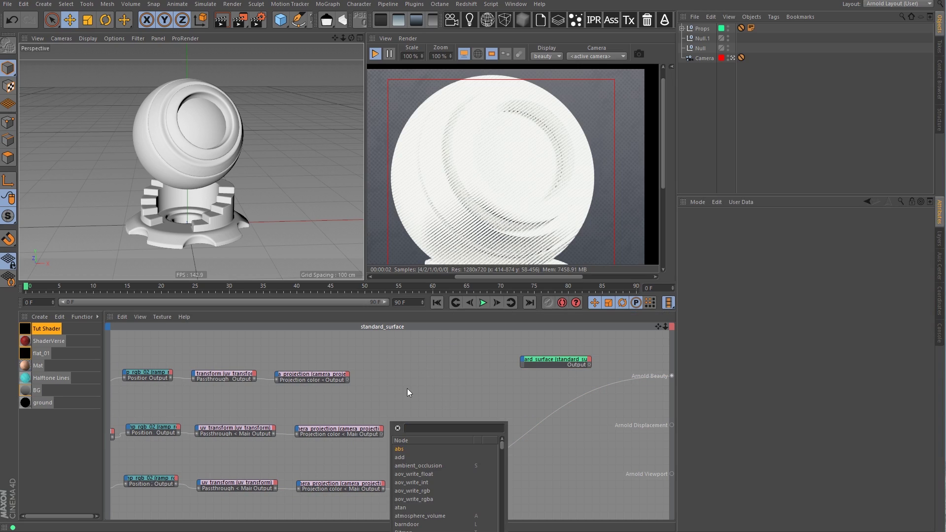
pyautogui.write('layer')
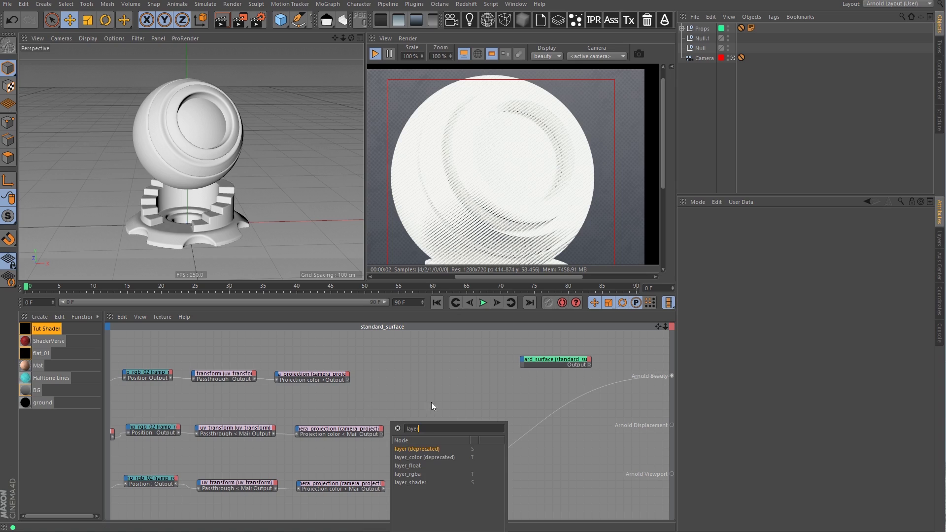
pyautogui.doubleClick(417, 475)
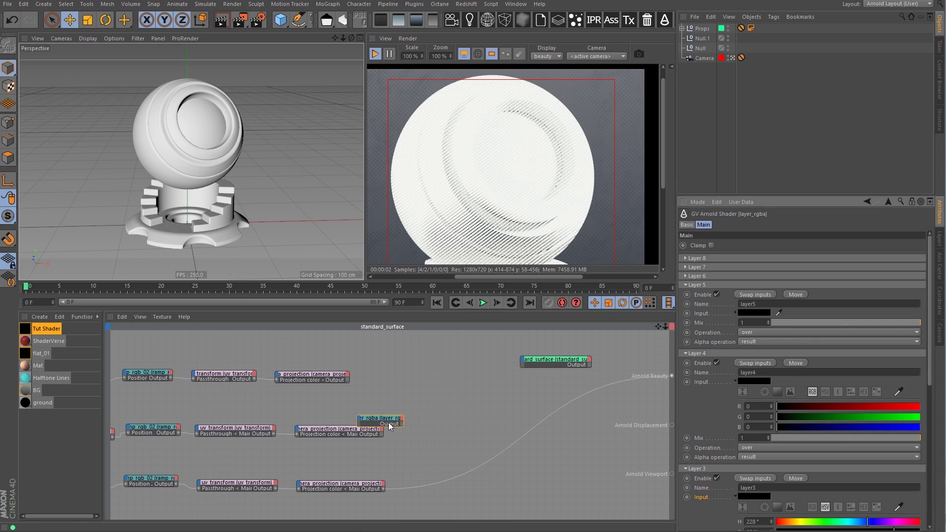
# Connect layer_rgba to Arnold Beauty and set its Layer 1 input color to red with H 2°, S 86% and V 94%
pyautogui.moveTo(388, 422); pyautogui.dragTo(671, 376)
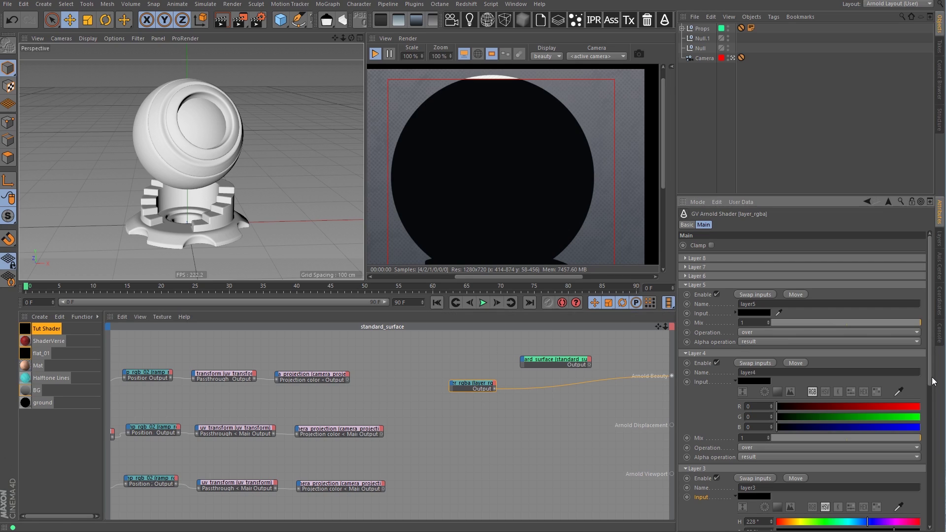
pyautogui.scroll(-5, 932, 381)
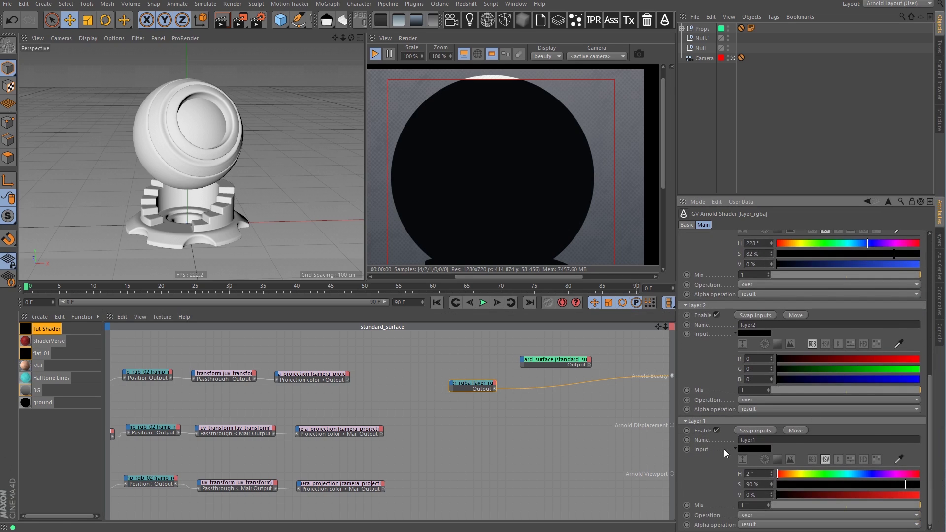
pyautogui.moveTo(798, 493); pyautogui.dragTo(911, 494)
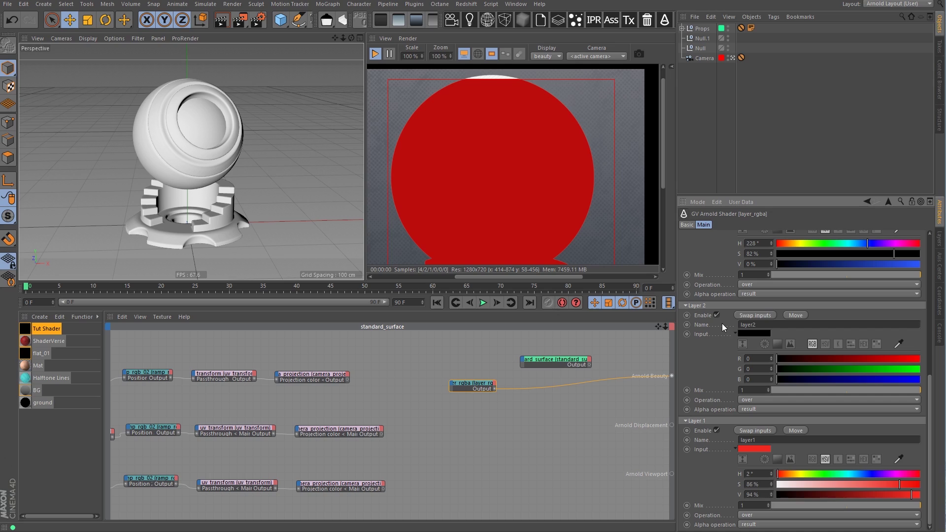
# Copy the SpiderwebMask image node from the ShaderVerse material into the Tut Shader graph
pyautogui.click(49, 342)
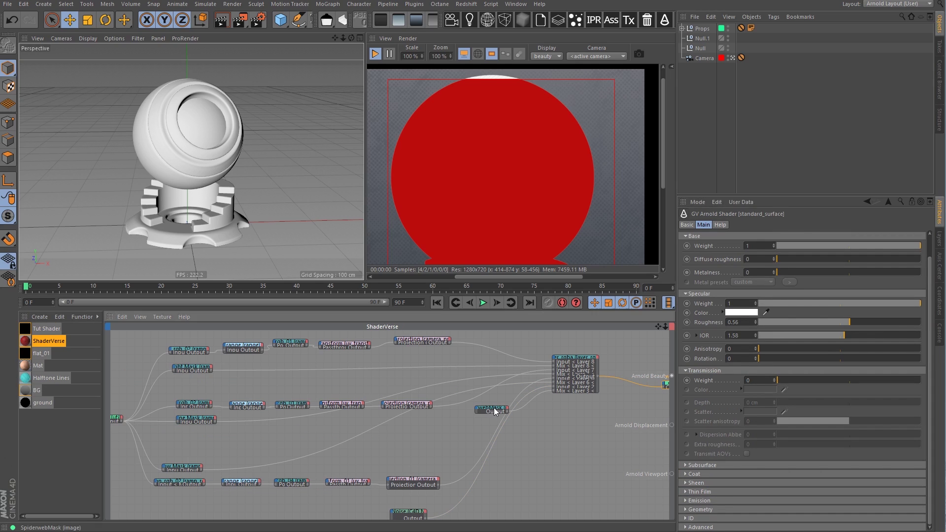
pyautogui.click(492, 409)
pyautogui.click(43, 329)
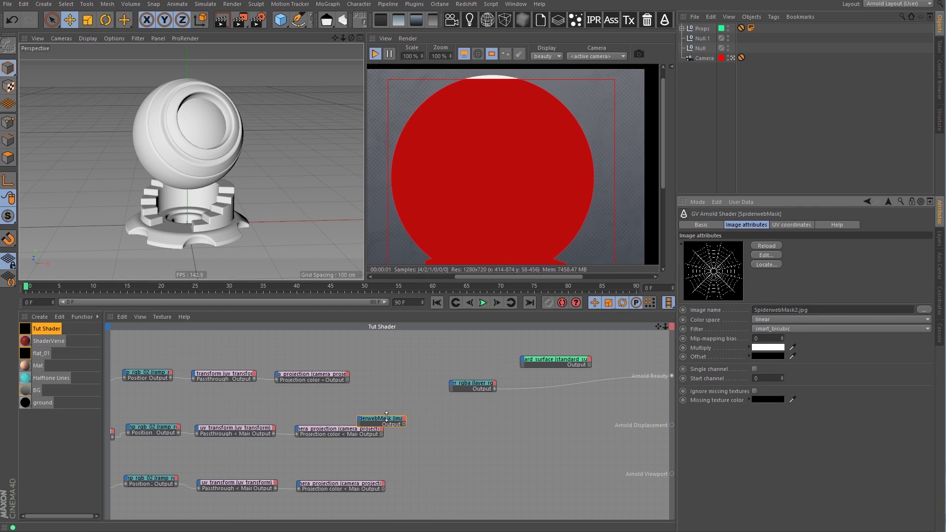
# Arrange the SpiderwebMask and layer_rgba nodes, and connect the mask's output to the Layer 2 Mix input
pyautogui.click(386, 417)
pyautogui.moveTo(385, 416); pyautogui.dragTo(516, 388)
pyautogui.moveTo(463, 391)
pyautogui.moveTo(490, 449)
pyautogui.click(519, 460)
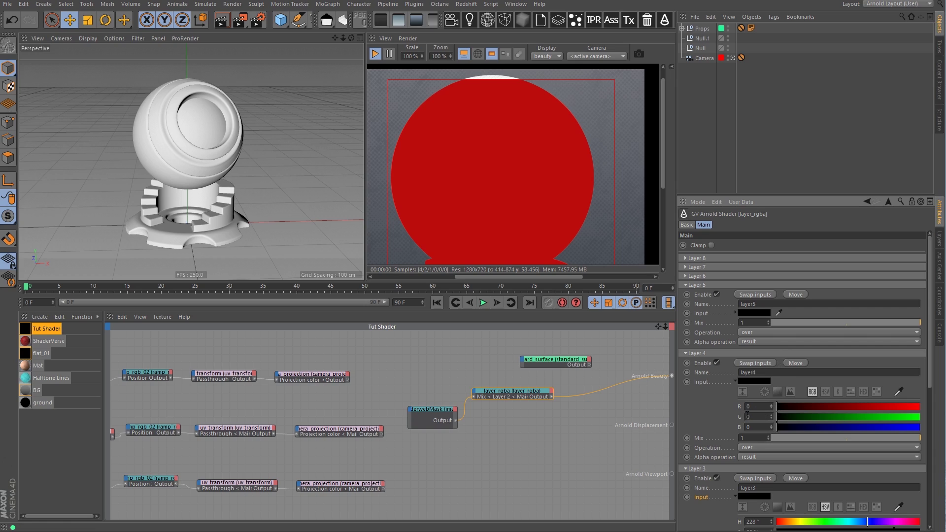
# Set the Layer 4 Operation of layer_rgba to multiply
pyautogui.click(765, 447)
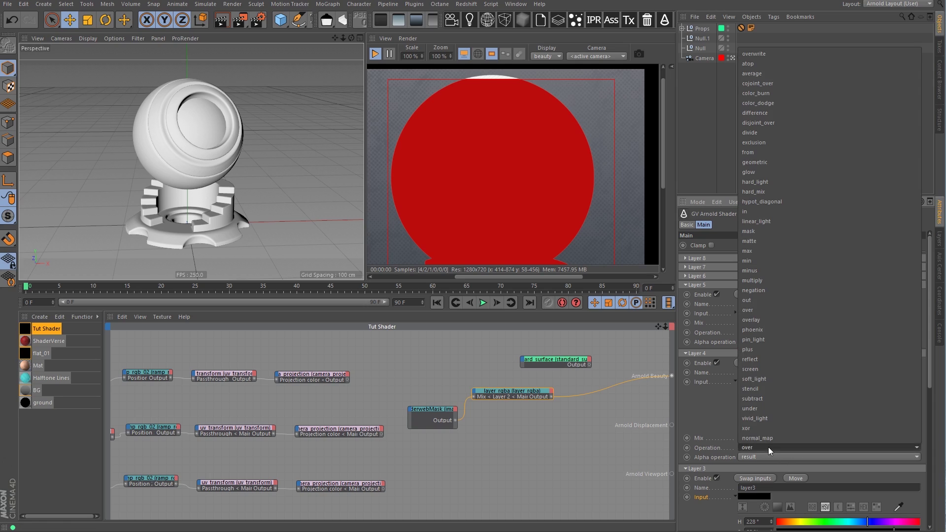
pyautogui.click(753, 280)
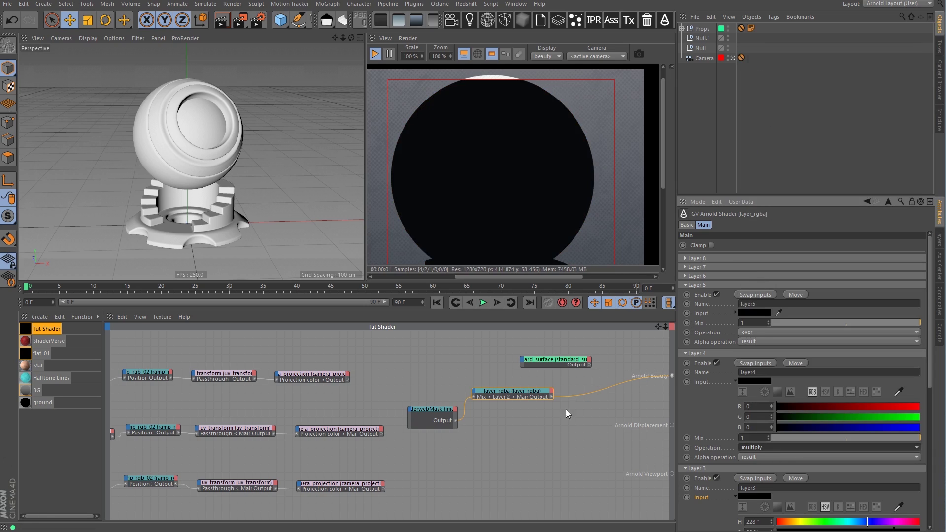
# Disable Layer 4 of the layer_rgba node and set the Layer 2 Operation to multiply
pyautogui.moveTo(544, 398); pyautogui.dragTo(561, 400)
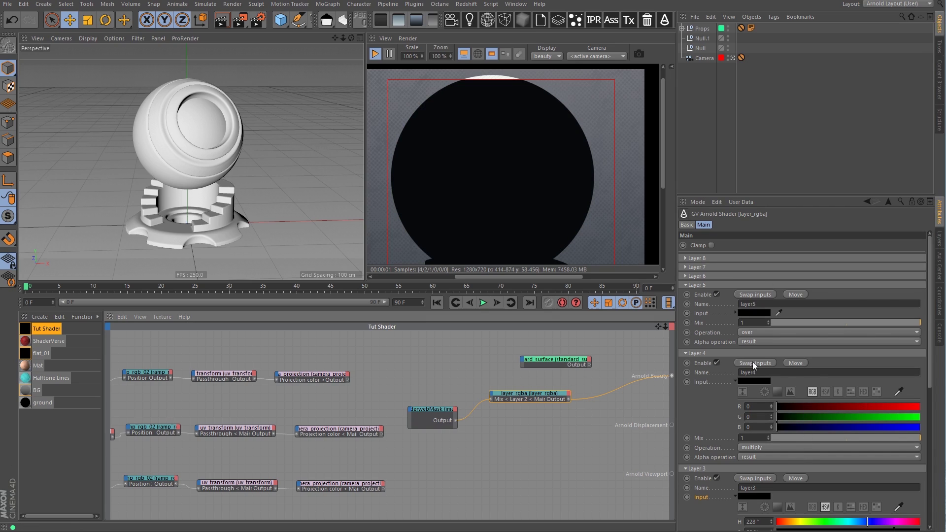
pyautogui.click(716, 362)
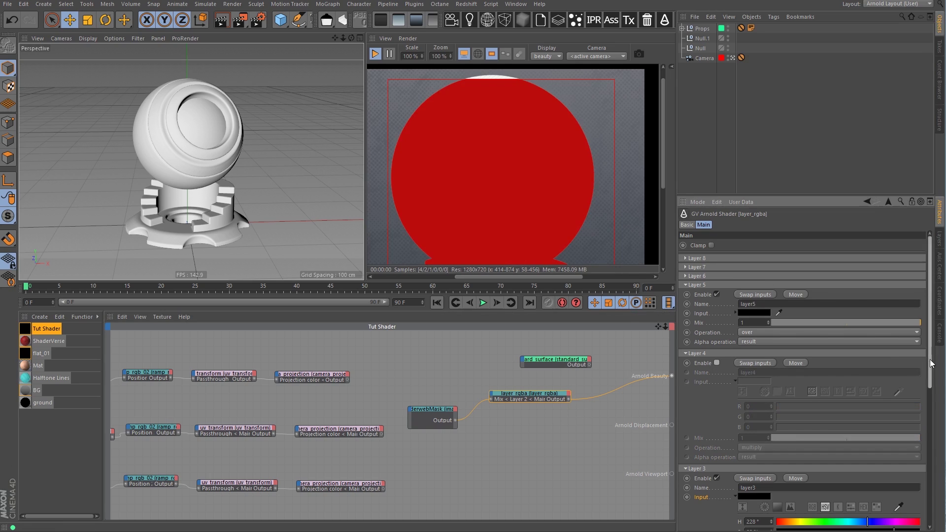
pyautogui.scroll(-5, 931, 364)
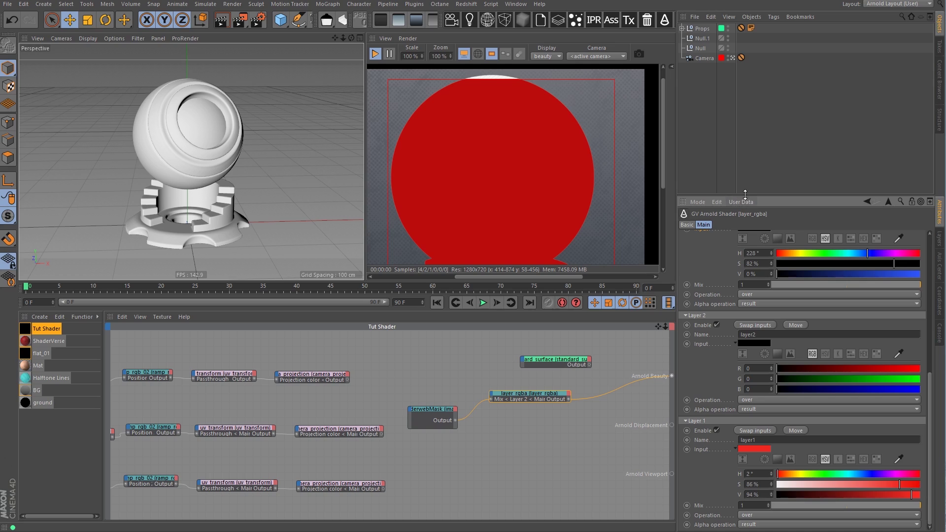
pyautogui.moveTo(745, 195); pyautogui.dragTo(745, 102)
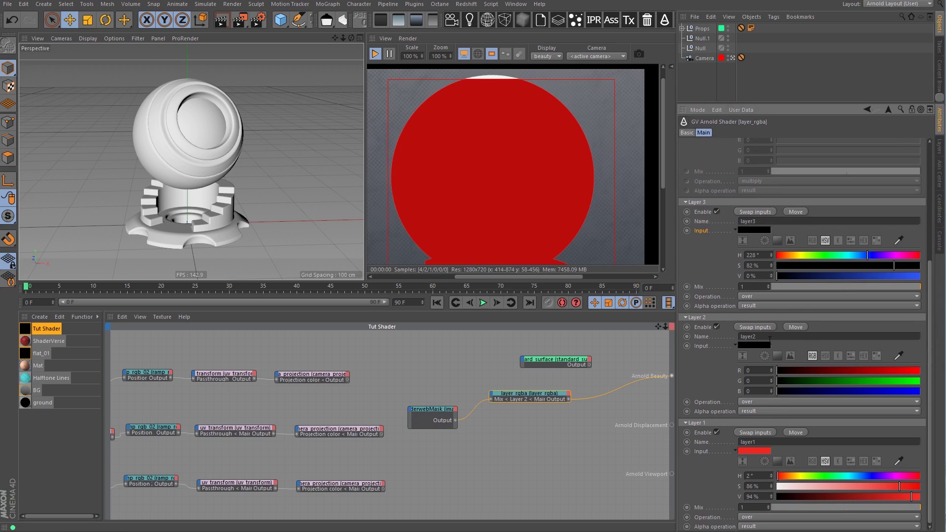
pyautogui.click(752, 401)
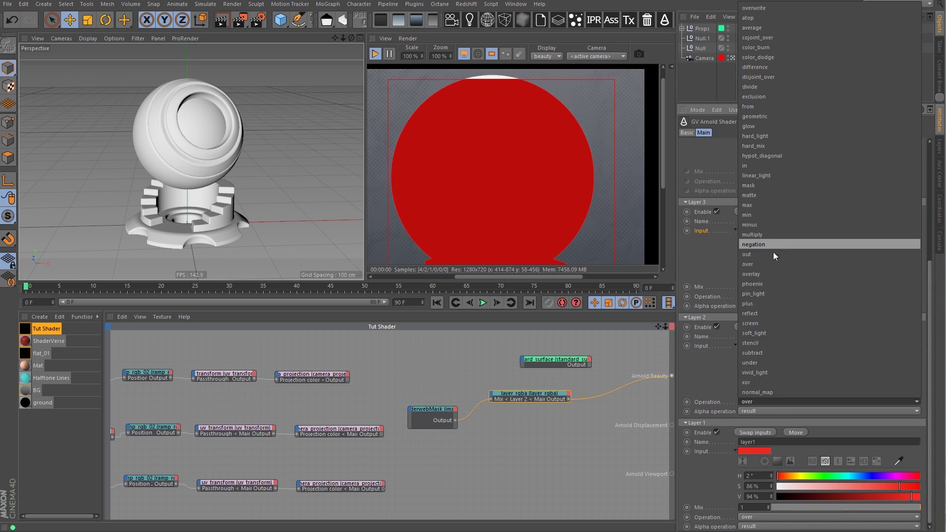
pyautogui.click(776, 235)
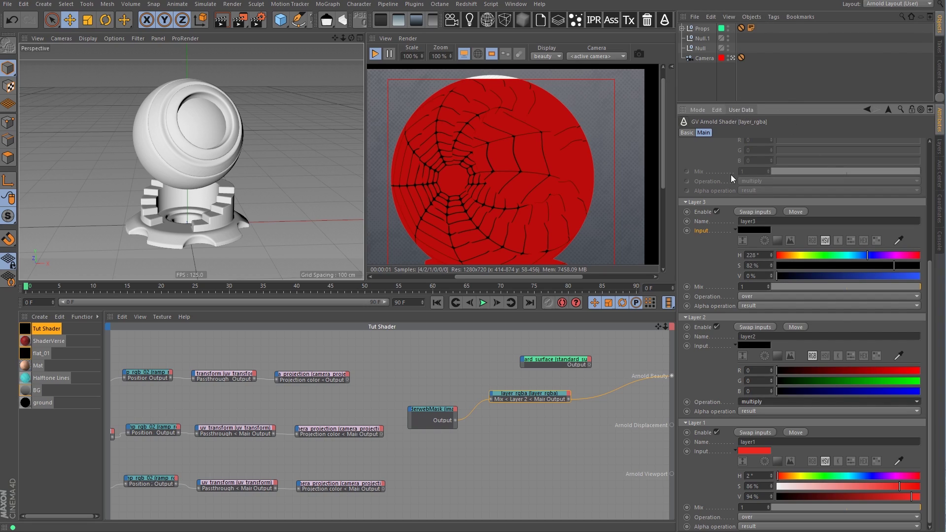
# Set the Projection of the InnerBall's Tut Shader texture tag to Flat
pyautogui.click(942, 150)
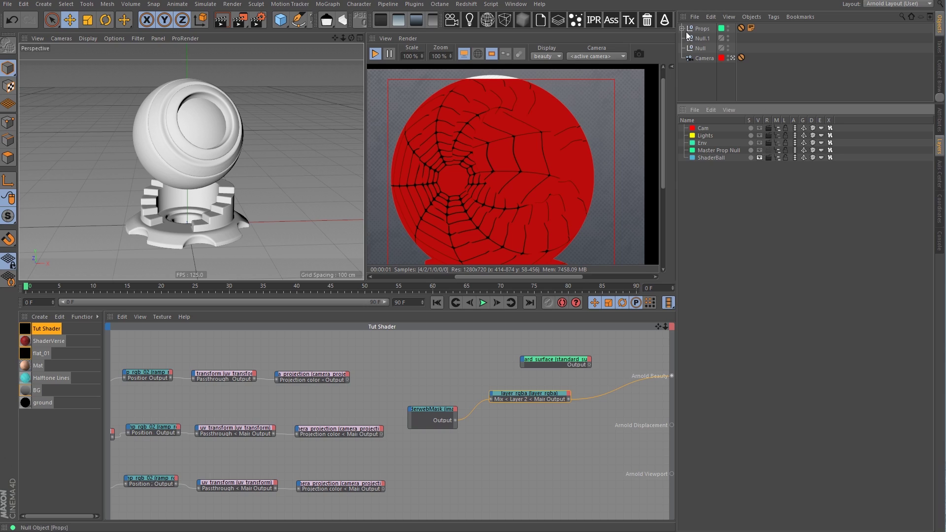
pyautogui.click(764, 150)
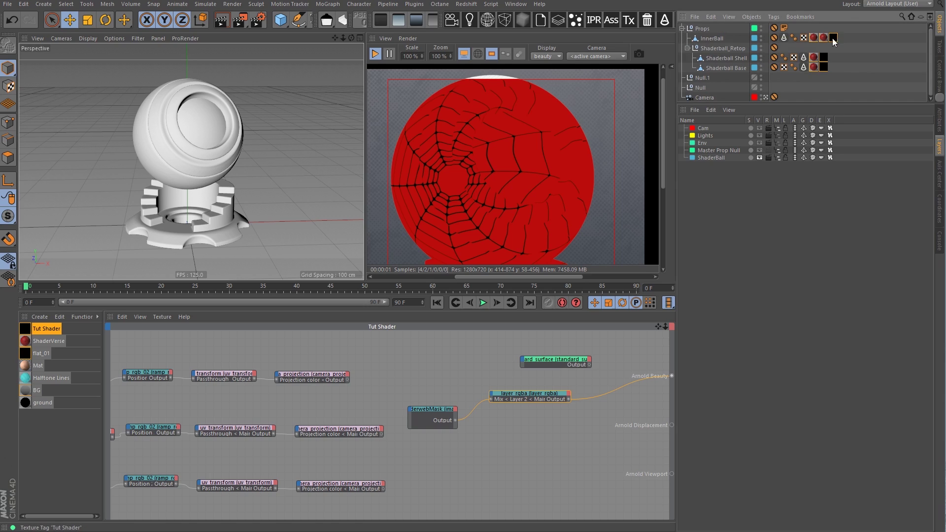
pyautogui.click(939, 124)
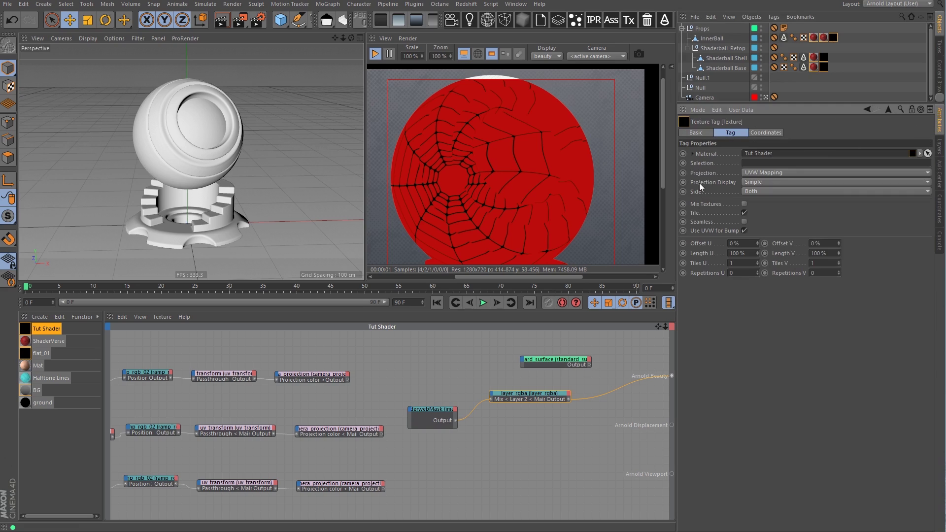
pyautogui.click(762, 173)
pyautogui.click(764, 204)
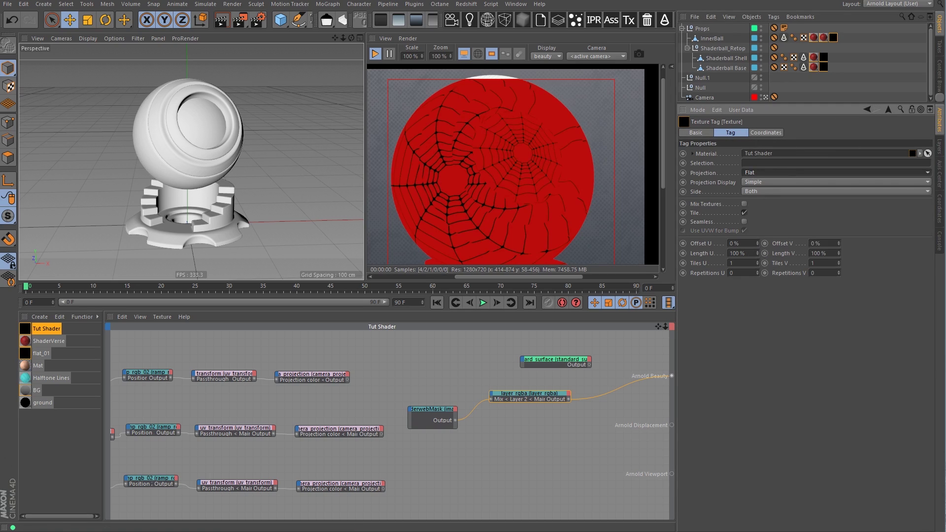
# Enlarge the InnerBall's flat texture projection in texture mode with the Scale tool
pyautogui.click(8, 86)
pyautogui.press('t')
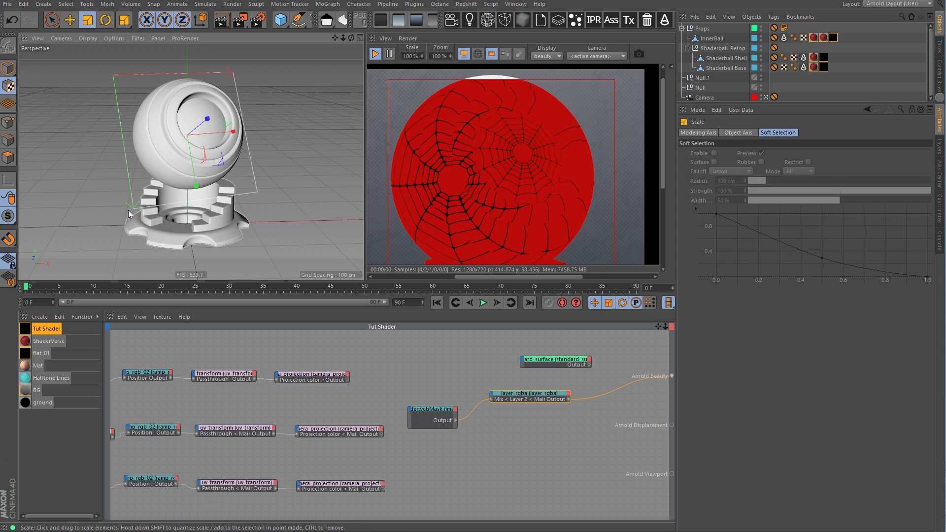
pyautogui.moveTo(272, 148); pyautogui.dragTo(280, 120)
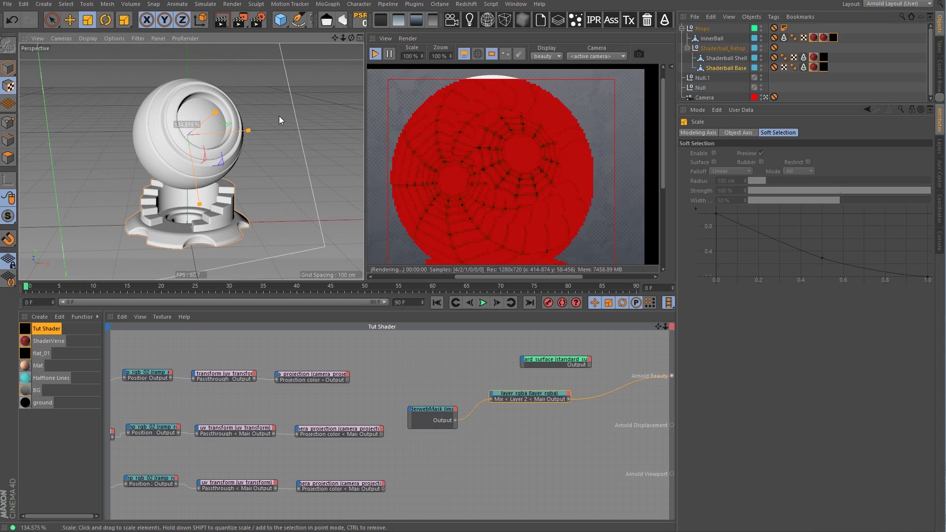
pyautogui.moveTo(285, 163); pyautogui.dragTo(301, 153)
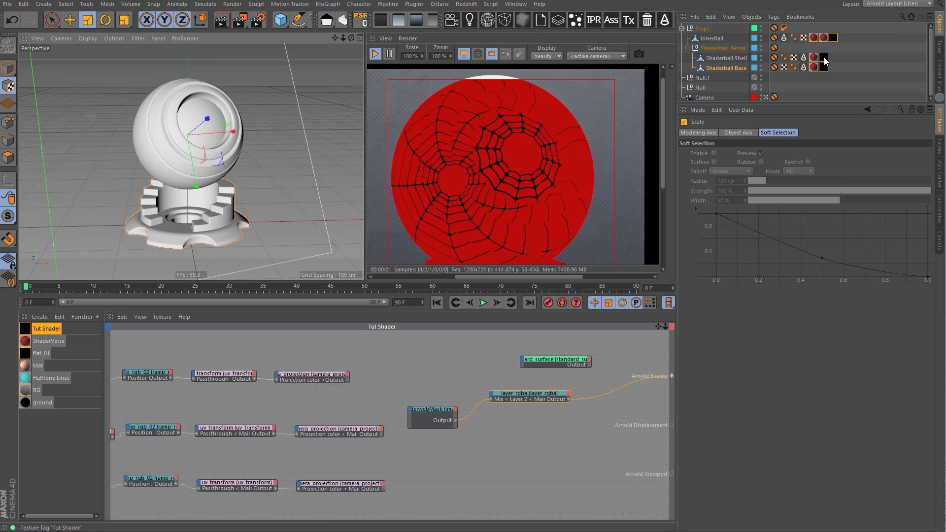
# Set the Projection of the Shaderball Shell's Tut Shader texture tag to Flat
pyautogui.click(823, 58)
pyautogui.click(770, 173)
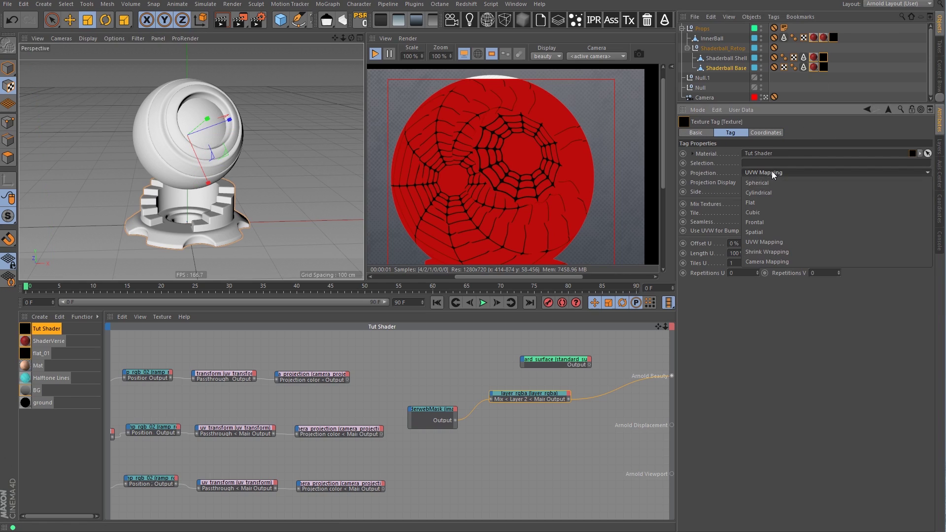
pyautogui.click(771, 204)
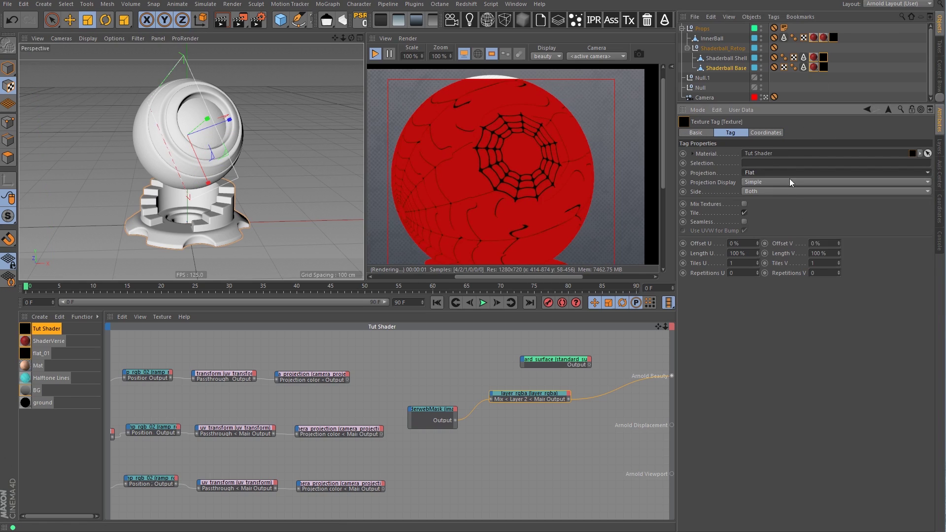
# Rotate the Shaderball Shell's flat projection to face the front of the ball and scale it up around the inner web
pyautogui.press('r')
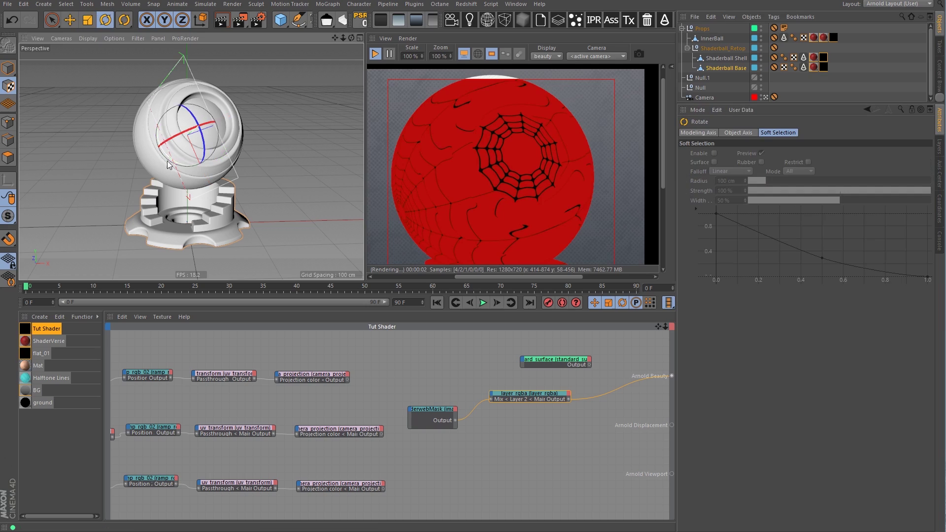
pyautogui.moveTo(180, 132); pyautogui.dragTo(297, 114)
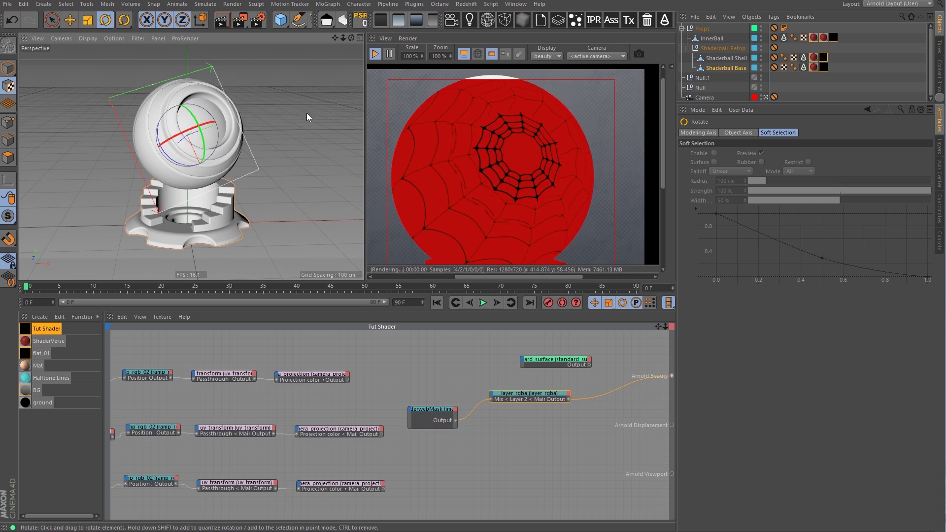
pyautogui.press('t')
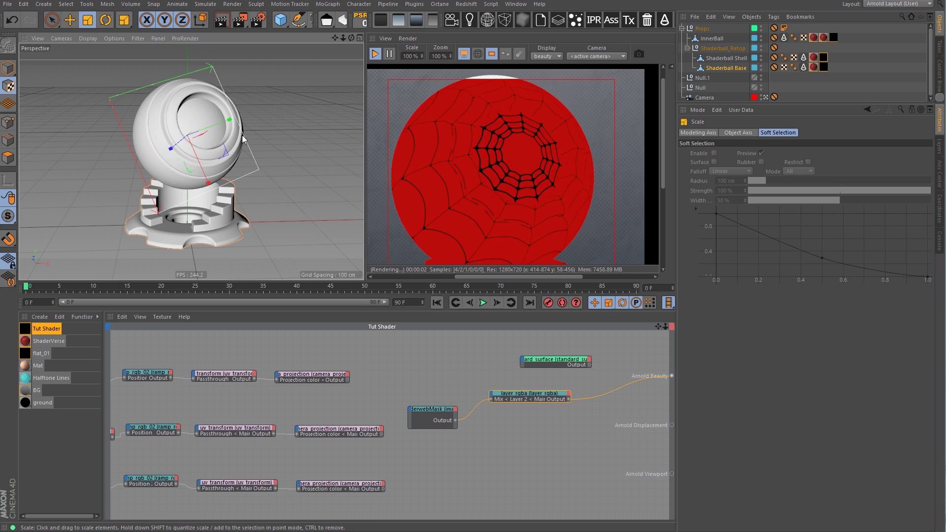
pyautogui.moveTo(101, 209); pyautogui.dragTo(321, 98)
pyautogui.moveTo(208, 151); pyautogui.dragTo(344, 215)
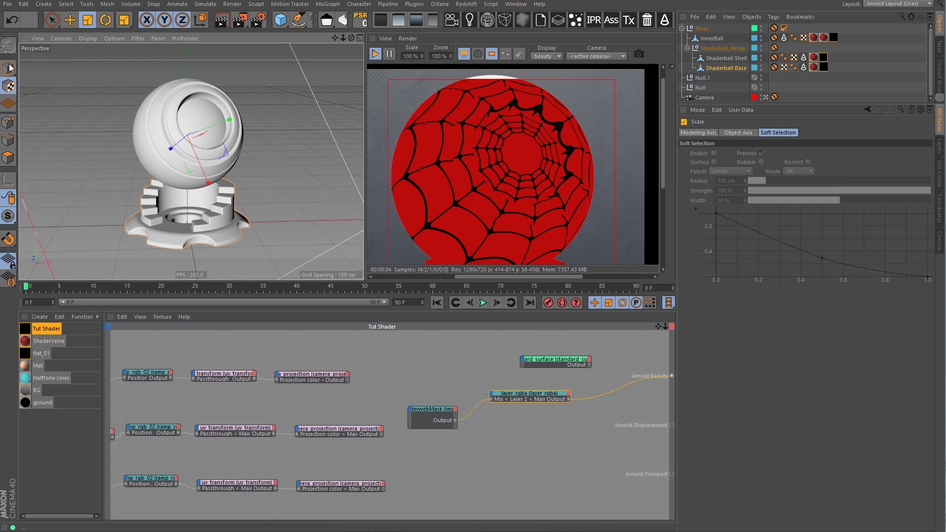
# Connect the output of the lowest camera_projection node to the Layer 3 Input of layer_rgba
pyautogui.click(546, 419)
pyautogui.moveTo(533, 393); pyautogui.dragTo(536, 397)
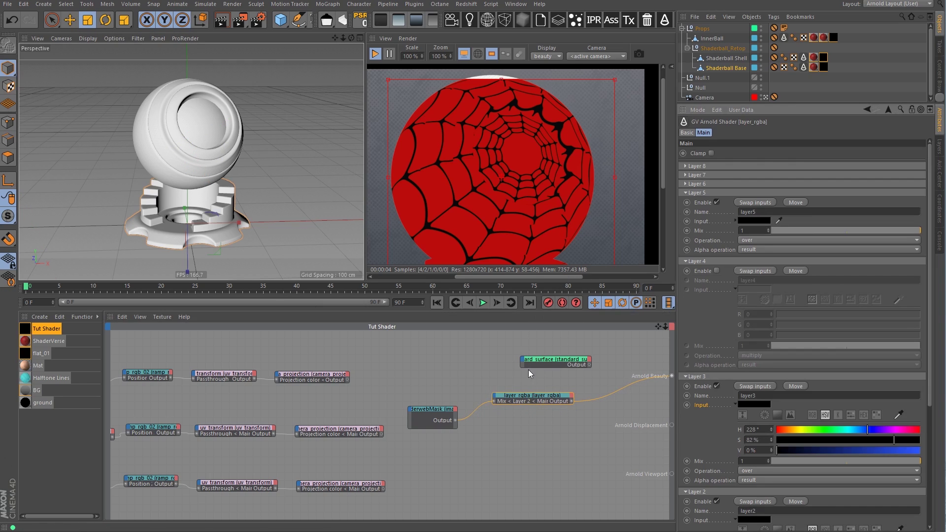
pyautogui.moveTo(537, 399); pyautogui.dragTo(534, 406)
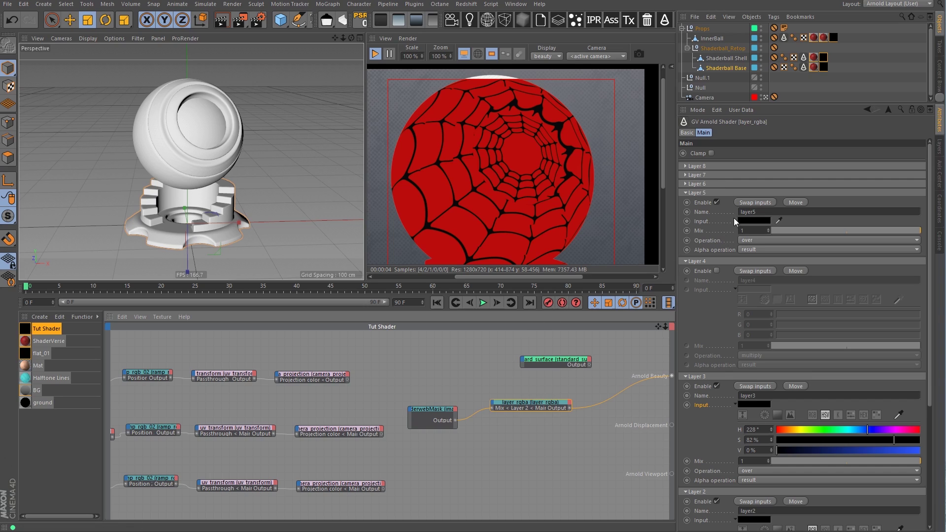
pyautogui.scroll(-2, 923, 376)
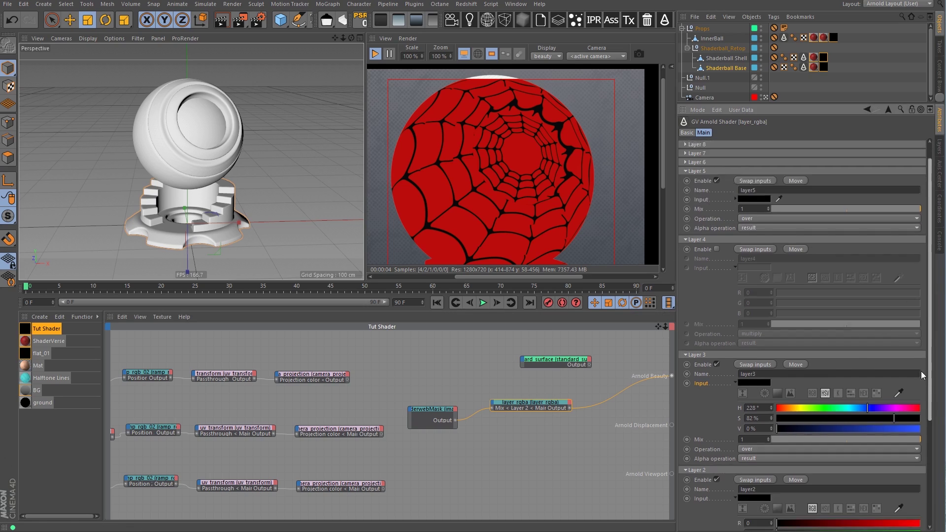
pyautogui.scroll(-5, 923, 375)
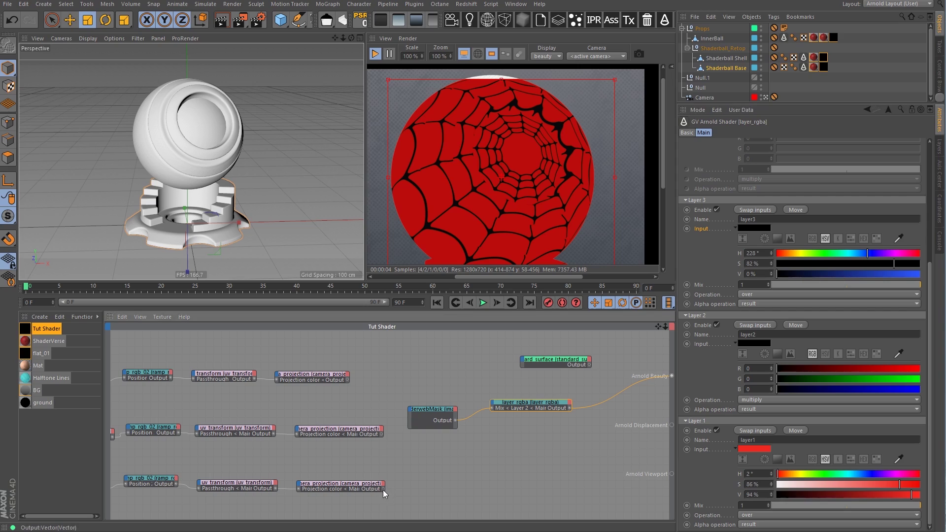
pyautogui.moveTo(383, 489); pyautogui.dragTo(410, 409)
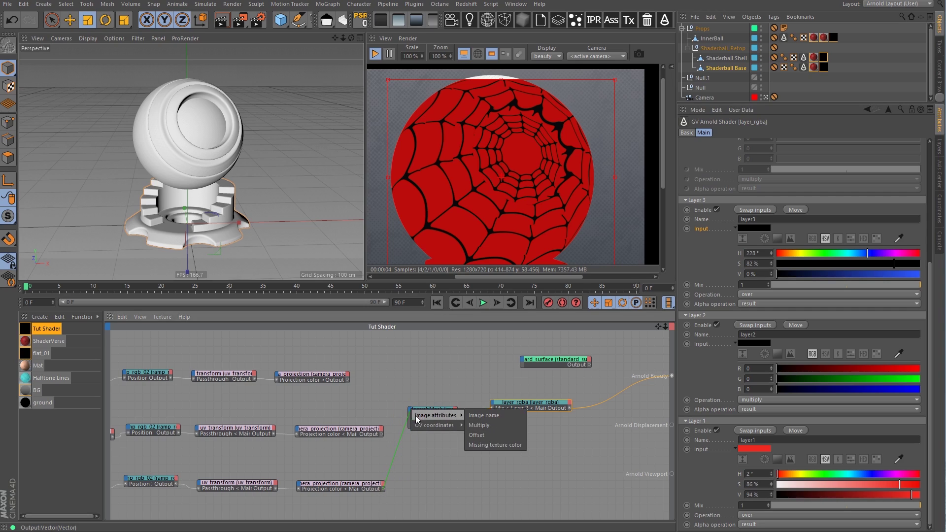
pyautogui.click(449, 386)
pyautogui.moveTo(384, 489); pyautogui.dragTo(398, 491)
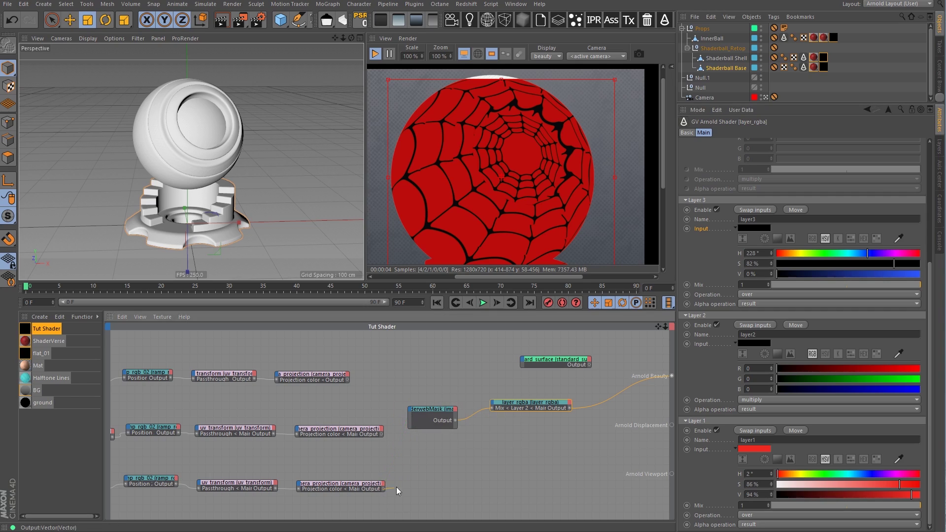
pyautogui.moveTo(490, 405); pyautogui.dragTo(495, 405)
pyautogui.click(547, 458)
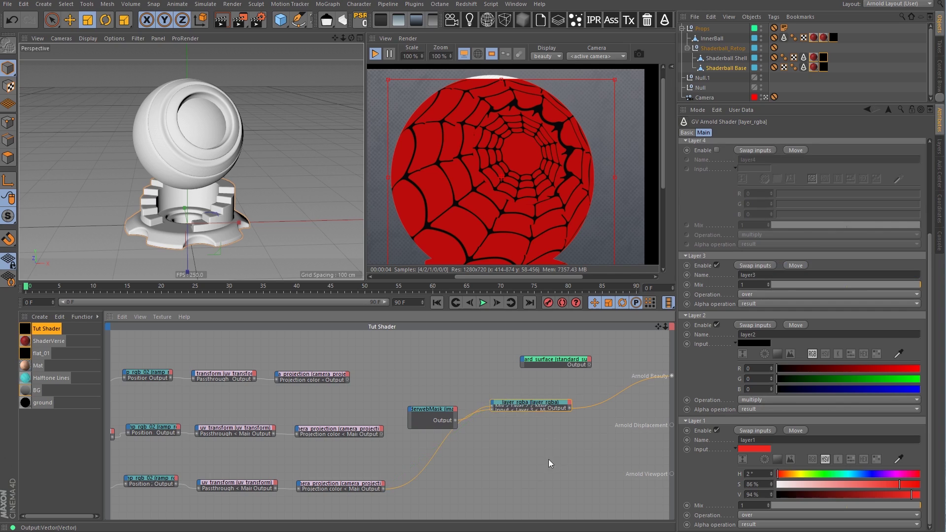
# Move the lowest ramp_rgb_01 node across the graph to sit beneath the lowest camera_projection node
pyautogui.moveTo(265, 475); pyautogui.dragTo(362, 424, button='middle')
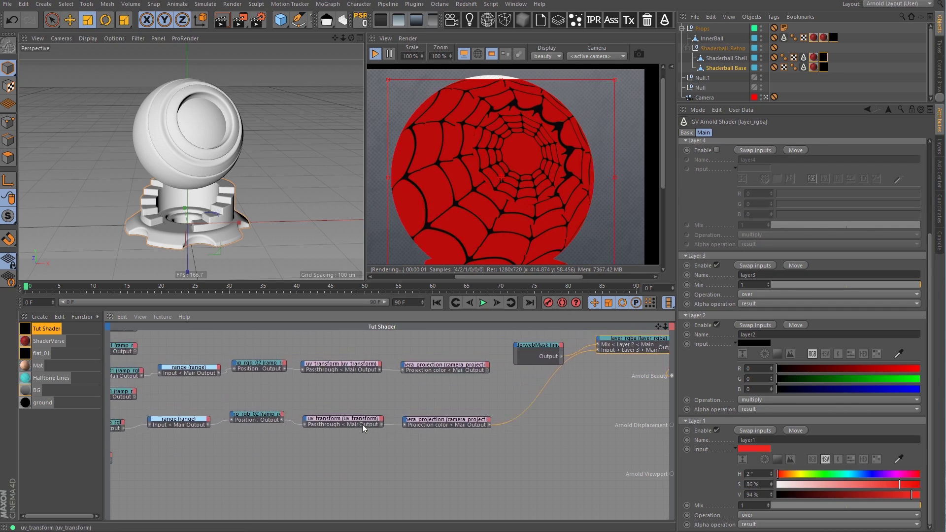
pyautogui.click(191, 448)
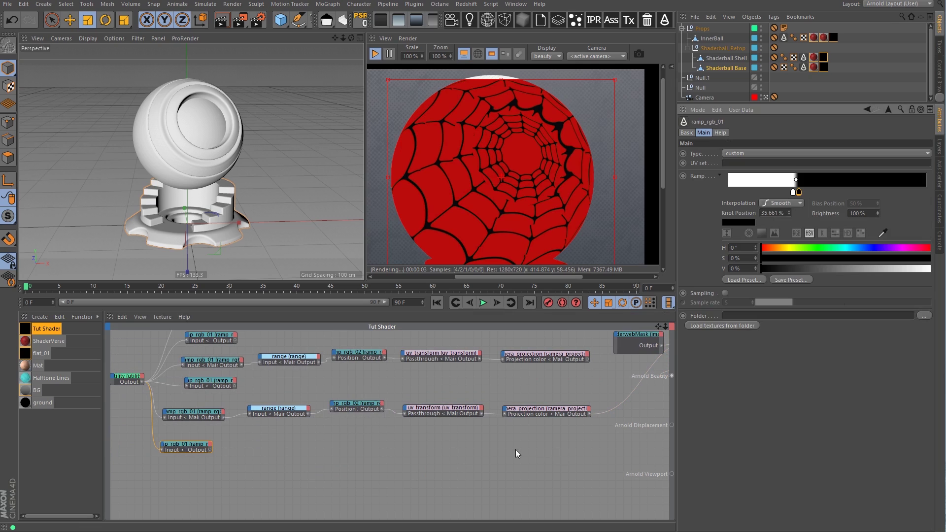
pyautogui.moveTo(177, 444); pyautogui.dragTo(553, 436)
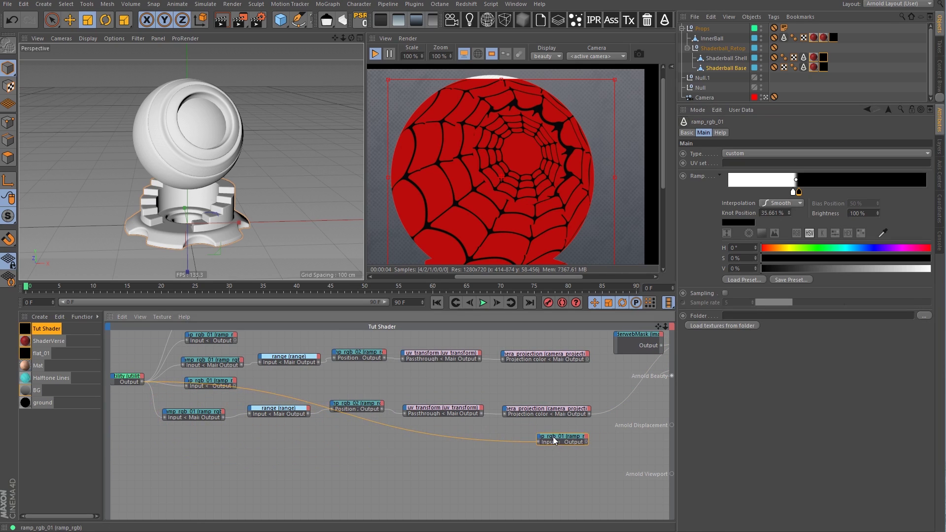
pyautogui.moveTo(553, 436); pyautogui.dragTo(437, 430, button='middle')
pyautogui.moveTo(601, 426); pyautogui.dragTo(463, 421, button='middle')
# Connect the output of the moved ramp_rgb_01 node to the Layer 3 Mix input of layer_rgba
pyautogui.scroll(1, 400, 453)
pyautogui.moveTo(495, 356); pyautogui.dragTo(493, 391)
pyautogui.moveTo(321, 490); pyautogui.dragTo(455, 387)
pyautogui.moveTo(471, 390)
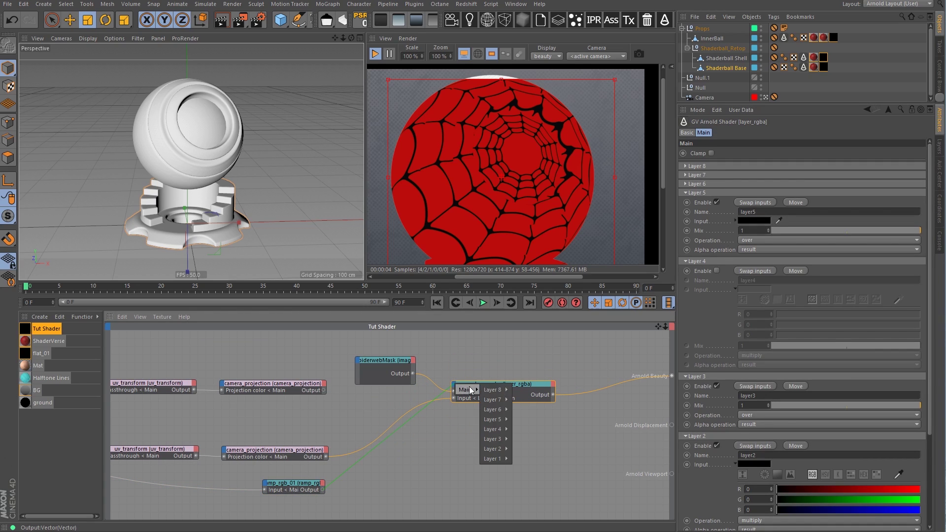
pyautogui.click(520, 439)
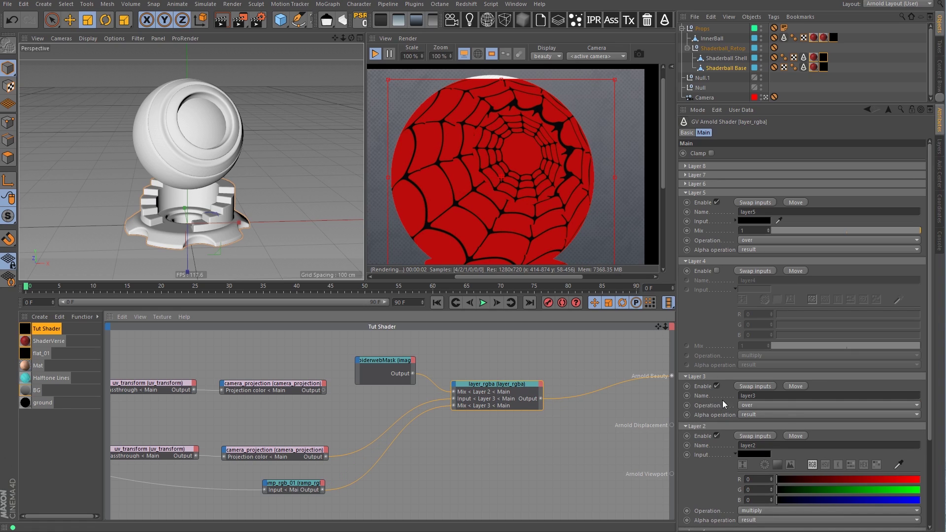
# Set the Layer 3 Operation of layer_rgba to multiply and bring more of the ball into the render preview
pyautogui.click(776, 405)
pyautogui.click(777, 235)
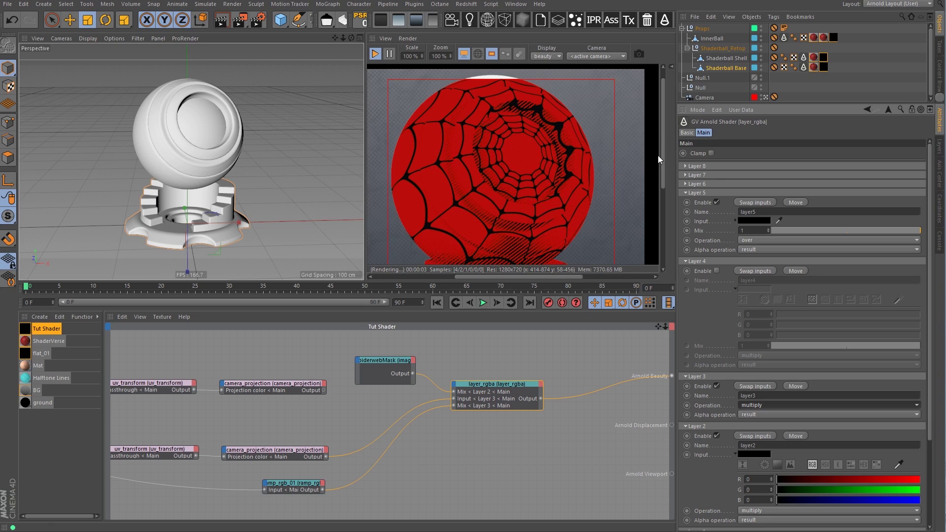
pyautogui.scroll(-2, 661, 163)
pyautogui.moveTo(664, 169); pyautogui.dragTo(666, 164)
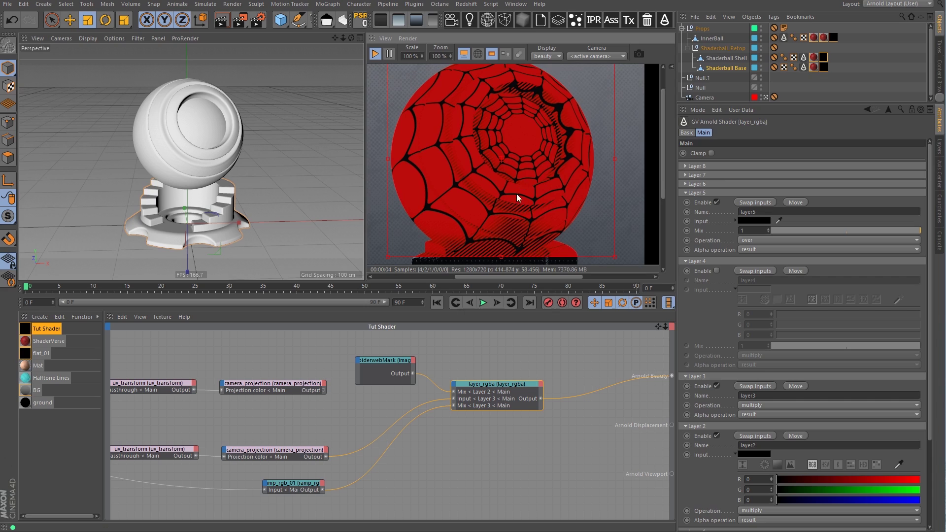
# Try a darker value on the white knot of the lowest ramp_rgb_01 node and return it to 100%
pyautogui.moveTo(250, 442); pyautogui.dragTo(411, 398, button='middle')
pyautogui.click(464, 445)
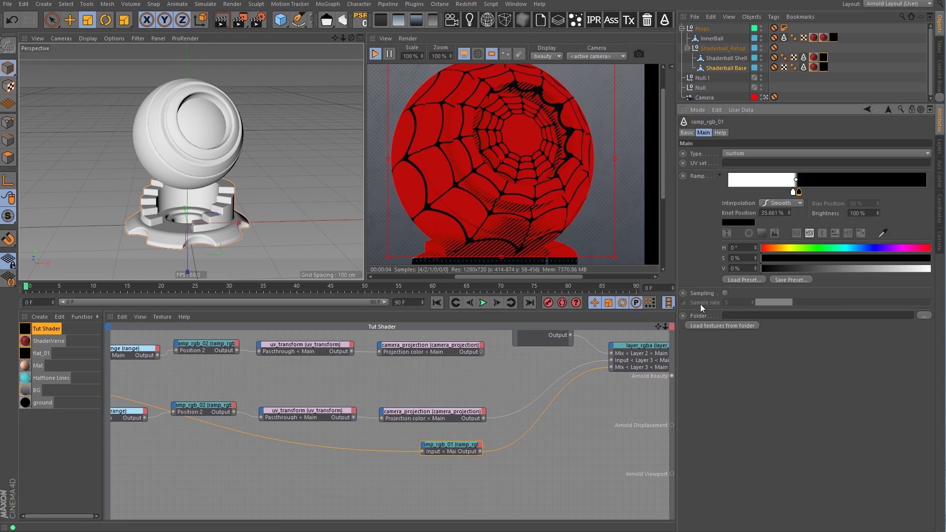
pyautogui.click(792, 194)
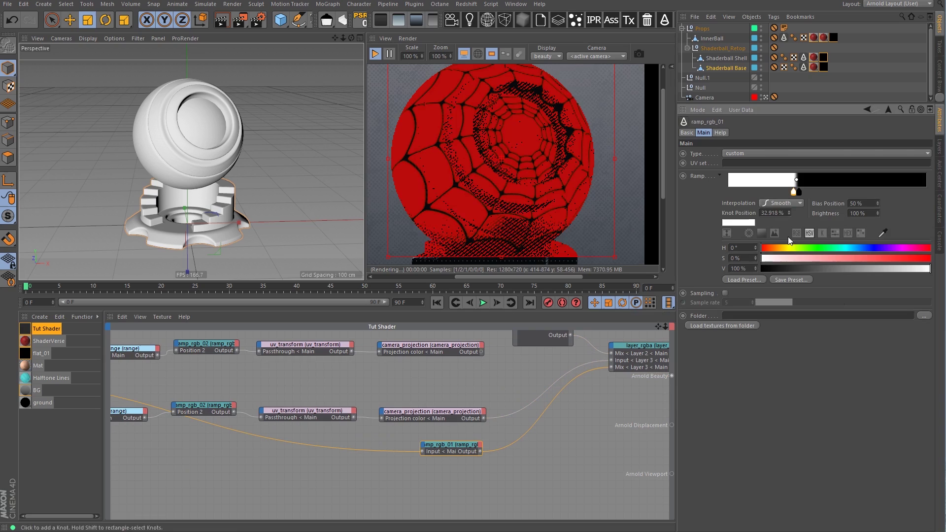
pyautogui.click(814, 268)
pyautogui.moveTo(864, 268); pyautogui.dragTo(933, 269)
# Connect the output of the middle camera_projection node to the Layer 4 Input of layer_rgba
pyautogui.moveTo(540, 353); pyautogui.dragTo(435, 444, button='middle')
pyautogui.moveTo(469, 399); pyautogui.dragTo(584, 359, button='middle')
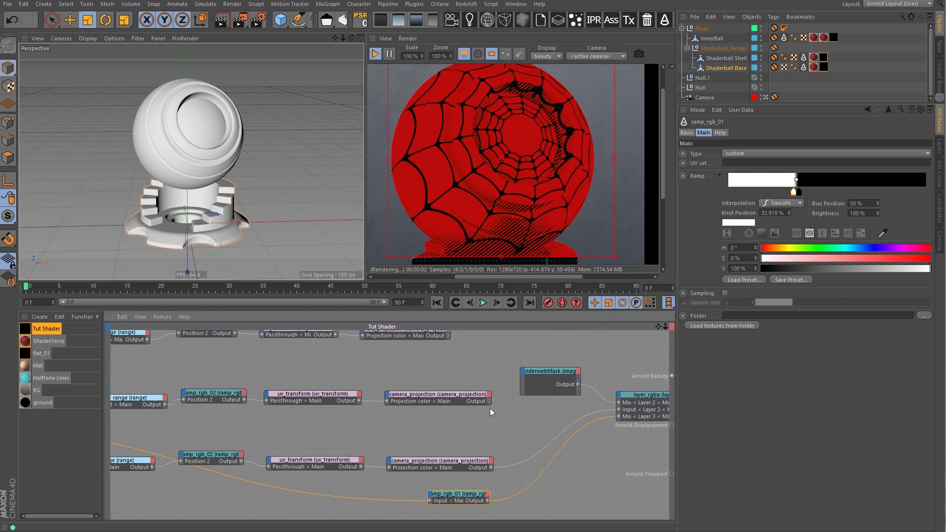
pyautogui.moveTo(460, 415); pyautogui.dragTo(347, 388, button='middle')
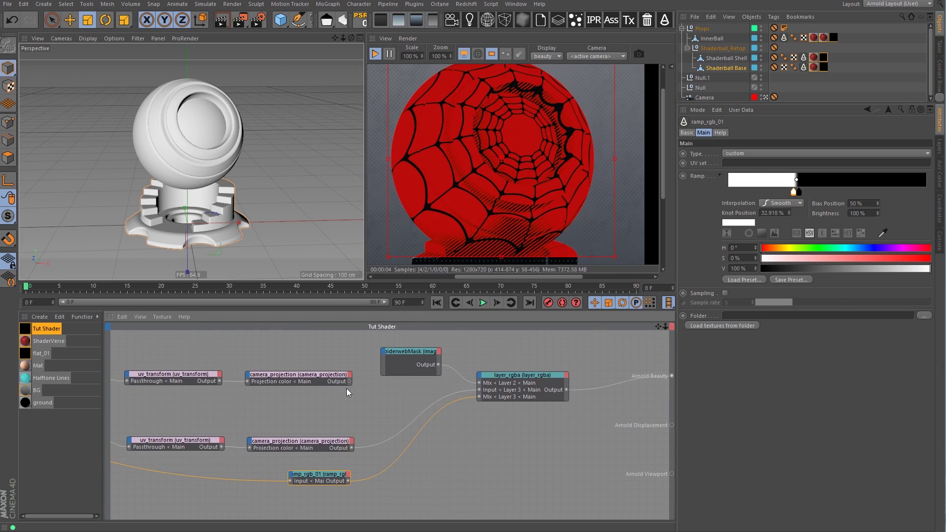
pyautogui.moveTo(349, 381); pyautogui.dragTo(481, 383)
pyautogui.moveTo(498, 382)
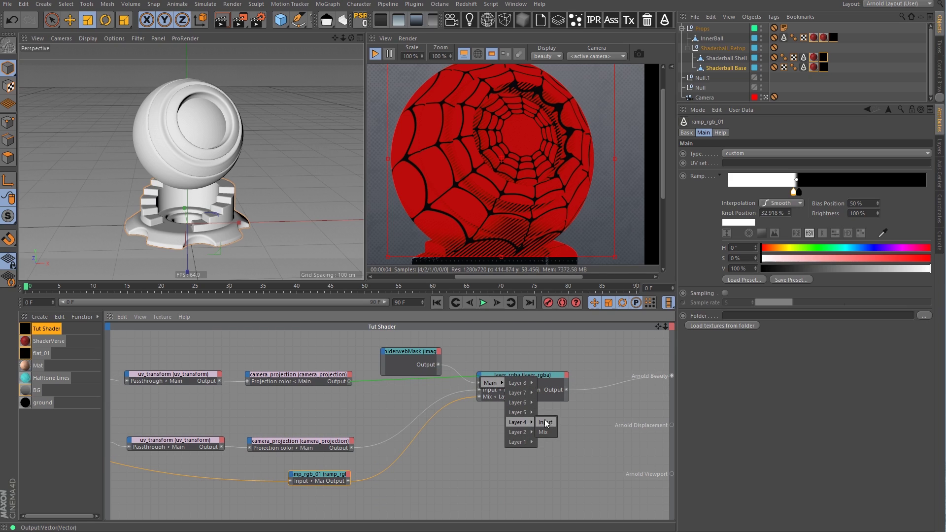
pyautogui.click(546, 422)
# Move the ramp_rgb_01 node with the white midtone band across the graph to sit beneath the middle camera_projection node
pyautogui.moveTo(354, 418); pyautogui.dragTo(483, 391, button='middle')
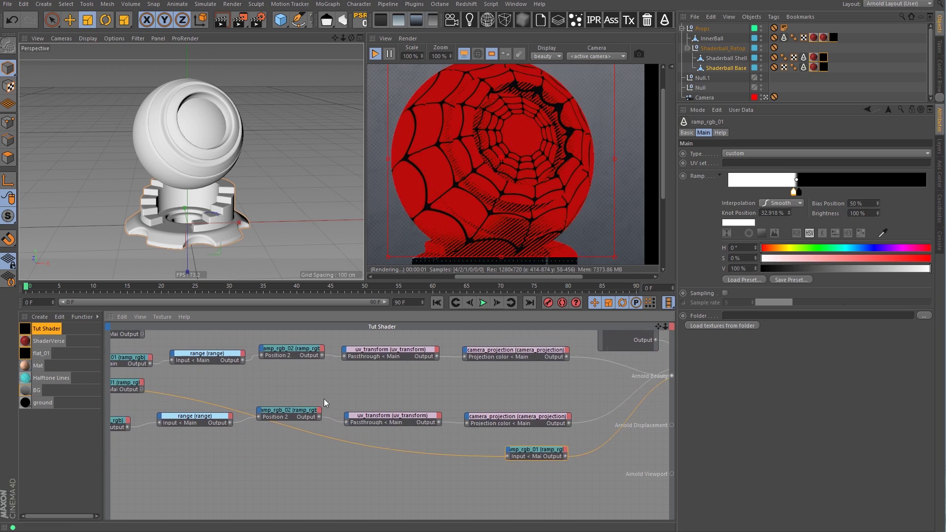
pyautogui.moveTo(274, 397); pyautogui.dragTo(610, 394)
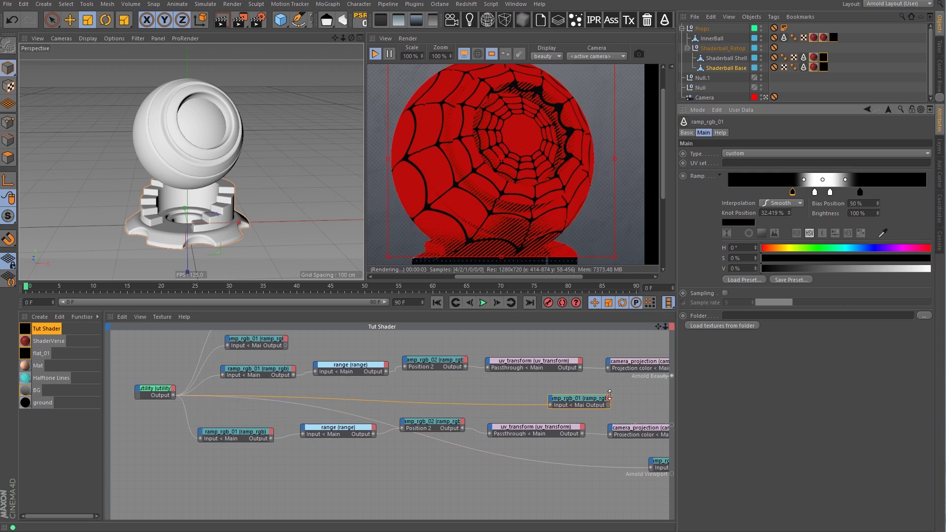
pyautogui.moveTo(609, 396); pyautogui.dragTo(209, 391, button='middle')
# Connect the output of the midtone ramp_rgb_01 node to the Layer 4 Mix input of layer_rgba and enable Layer 4
pyautogui.moveTo(190, 394); pyautogui.dragTo(441, 364)
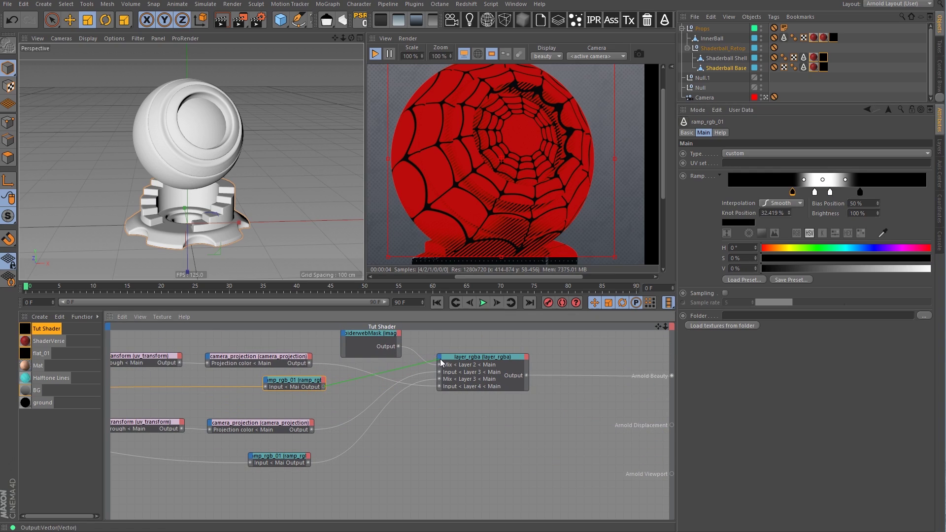
pyautogui.click(441, 363)
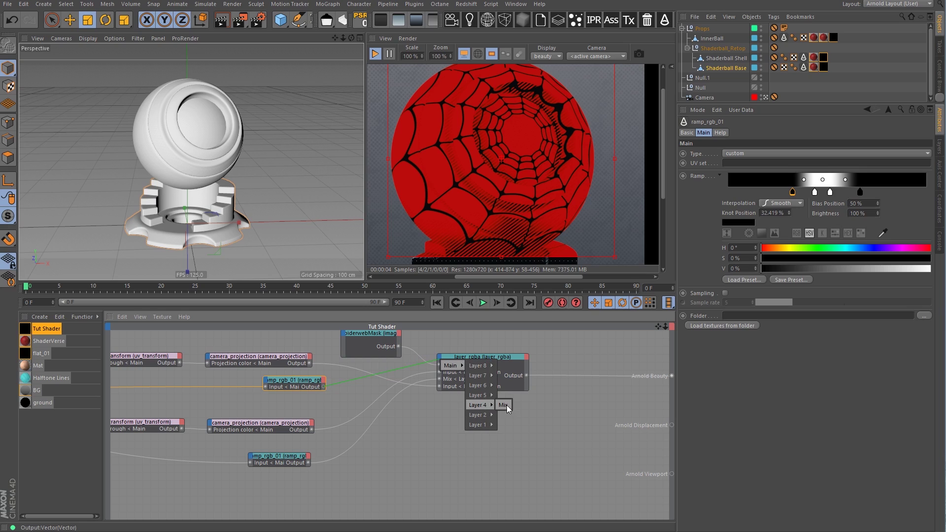
pyautogui.click(503, 405)
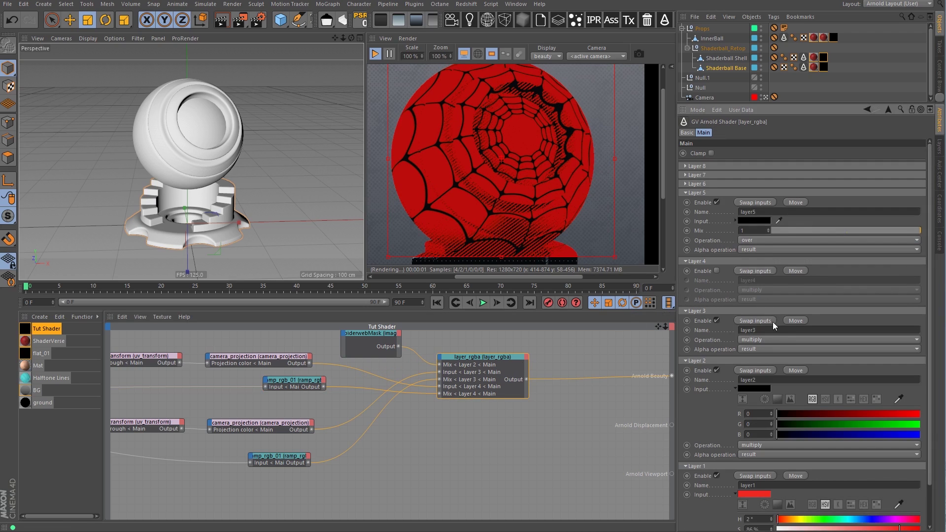
pyautogui.click(717, 271)
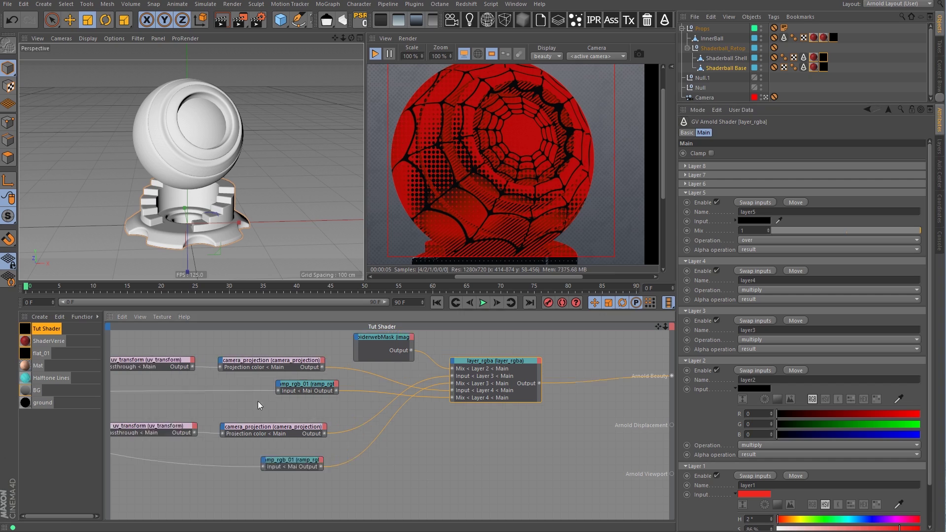
# Darken the midtone ramp_rgb_01's two white knots to about 51% value and shift its first black and grey knots toward the dark end, the grey to 33.666%
pyautogui.moveTo(258, 401); pyautogui.dragTo(447, 438, button='middle')
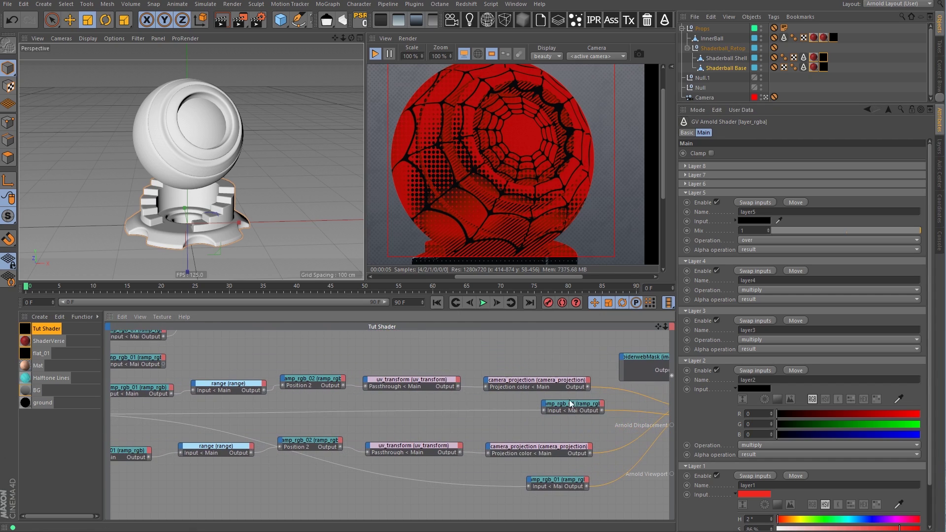
pyautogui.click(568, 404)
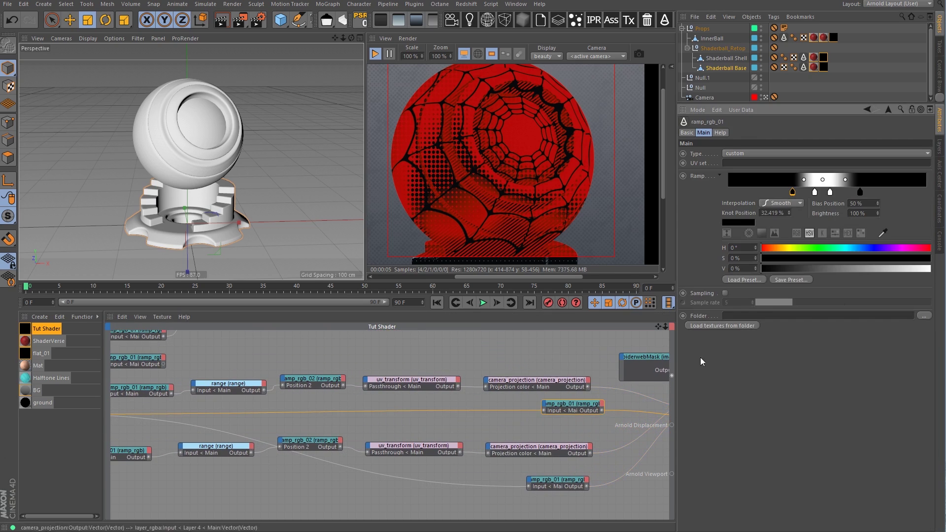
pyautogui.click(814, 191)
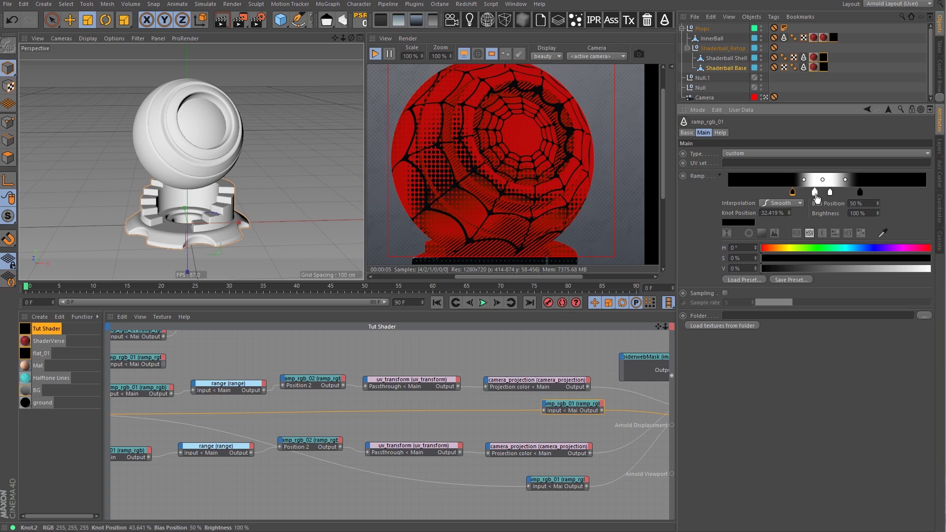
pyautogui.click(833, 269)
pyautogui.click(831, 192)
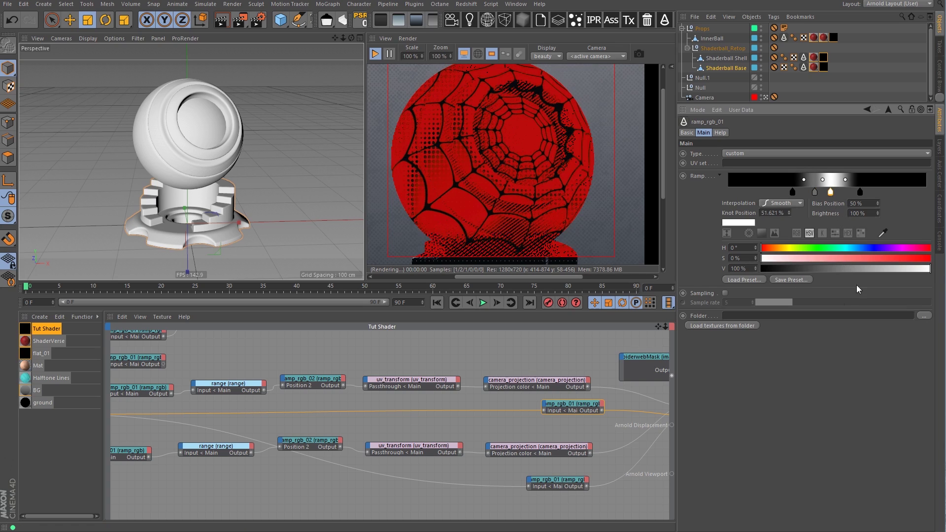
pyautogui.moveTo(856, 268); pyautogui.dragTo(848, 270)
pyautogui.click(814, 192)
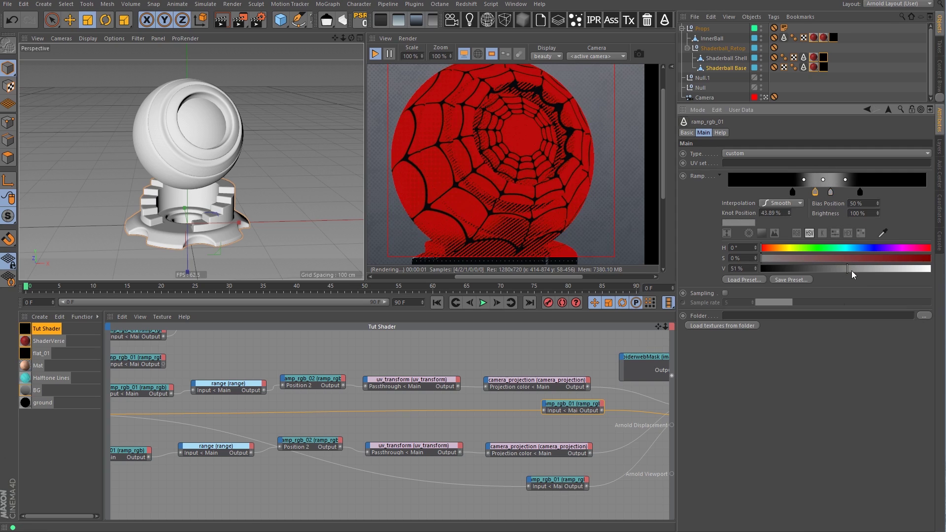
pyautogui.moveTo(792, 192)
pyautogui.mouseDown()
pyautogui.moveTo(772, 193)
pyautogui.moveTo(794, 193)
pyautogui.mouseUp()
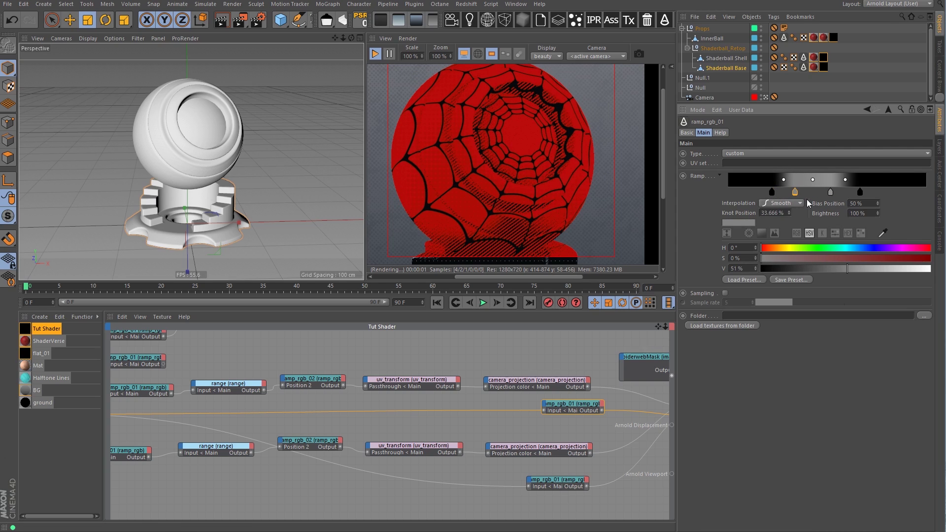
# Set the Output max of the range node in the middle camera_projection row to 0.6
pyautogui.keyDown('alt'); pyautogui.moveTo(347, 398); pyautogui.dragTo(400, 342, button='middle'); pyautogui.keyUp('alt')
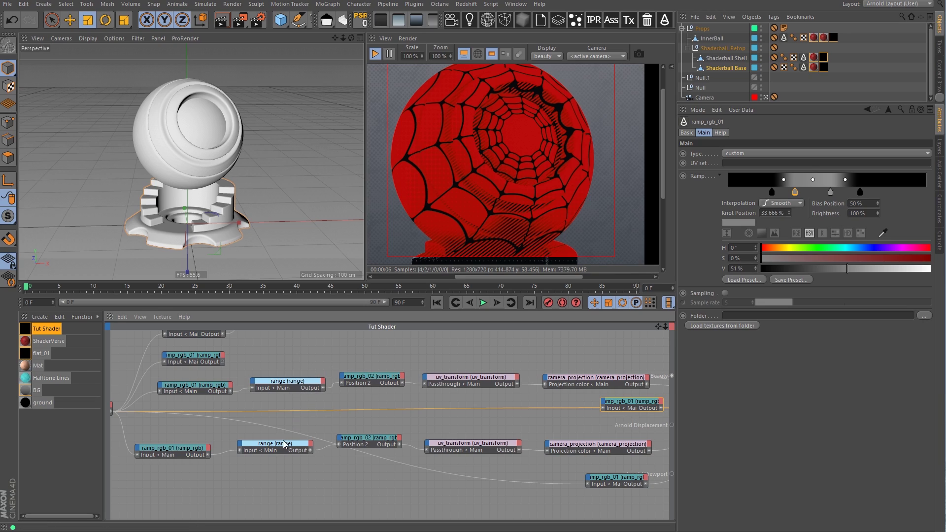
pyautogui.click(294, 386)
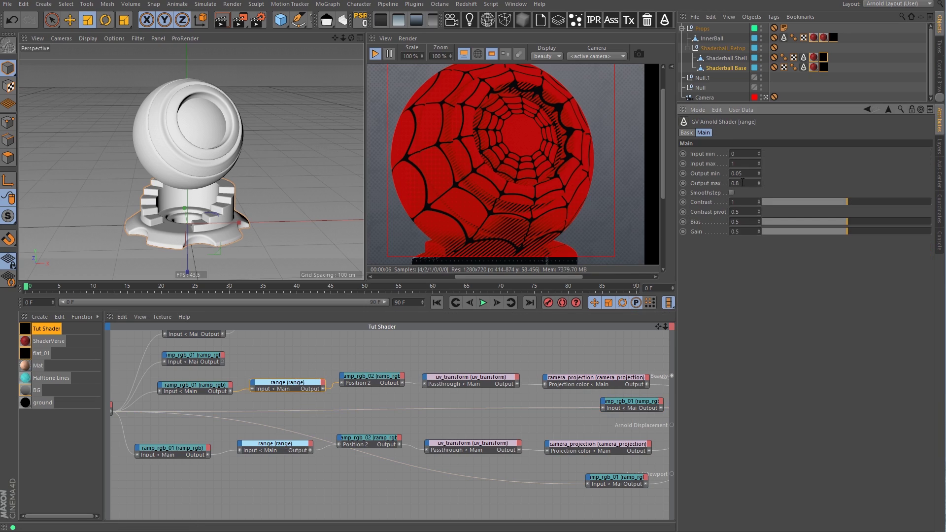
pyautogui.write('.6')
pyautogui.press('Return')
# Connect the output of the topmost camera_projection node to the Layer 5 Input of layer_rgba
pyautogui.moveTo(554, 364); pyautogui.dragTo(320, 386, button='middle')
pyautogui.moveTo(407, 352); pyautogui.dragTo(386, 376, button='middle')
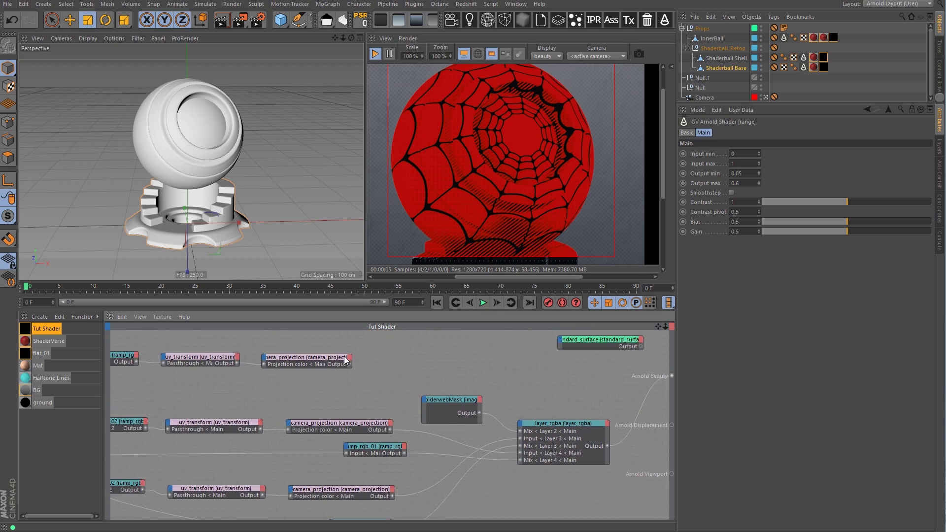
pyautogui.moveTo(350, 364); pyautogui.dragTo(520, 424)
pyautogui.moveTo(538, 430)
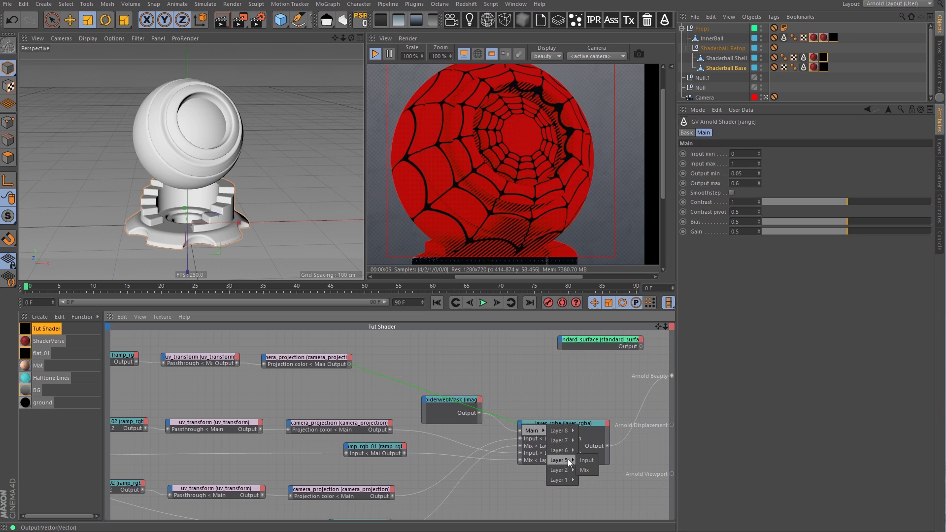
pyautogui.click(590, 459)
# Set the Layer 5 Operation of layer_rgba to plus
pyautogui.click(598, 427)
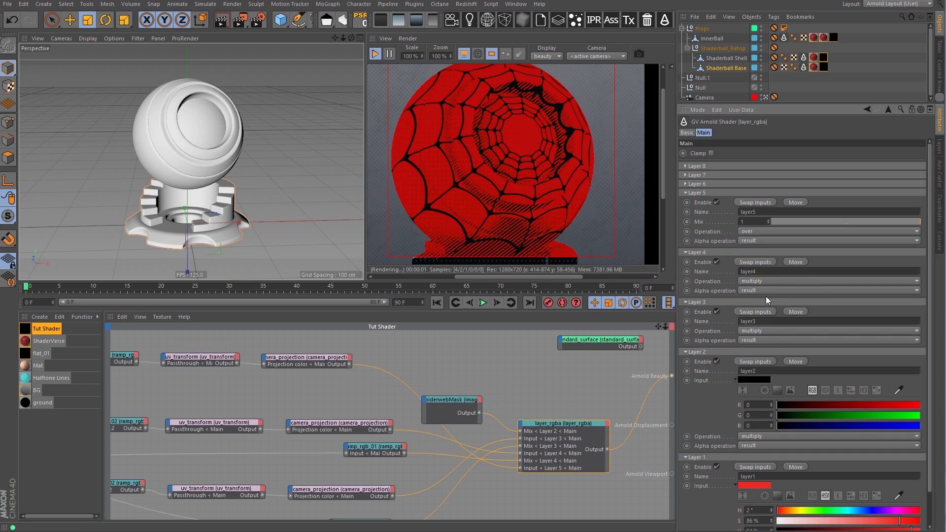
pyautogui.click(763, 233)
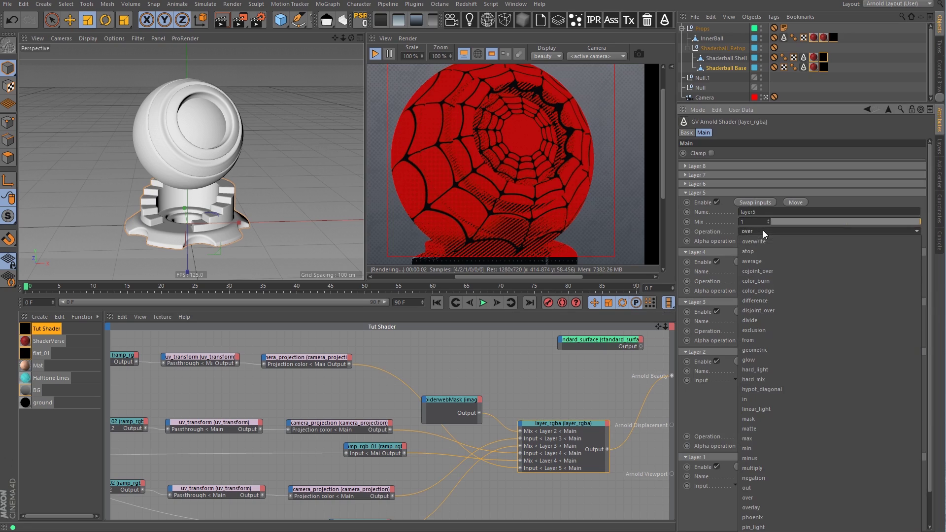
pyautogui.click(754, 525)
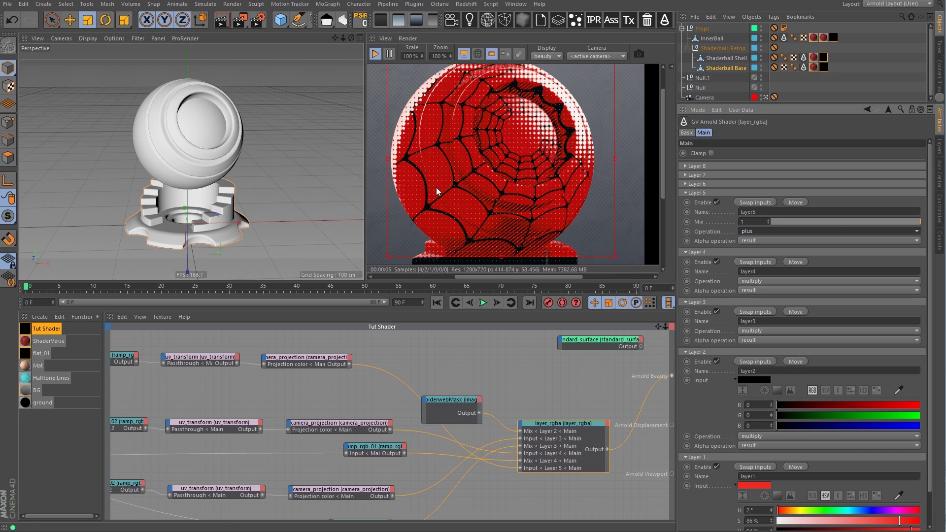
# Move the highlight ramp_rgb_01 node across the graph to sit beneath the topmost camera_projection node
pyautogui.moveTo(272, 439); pyautogui.dragTo(447, 427, button='middle')
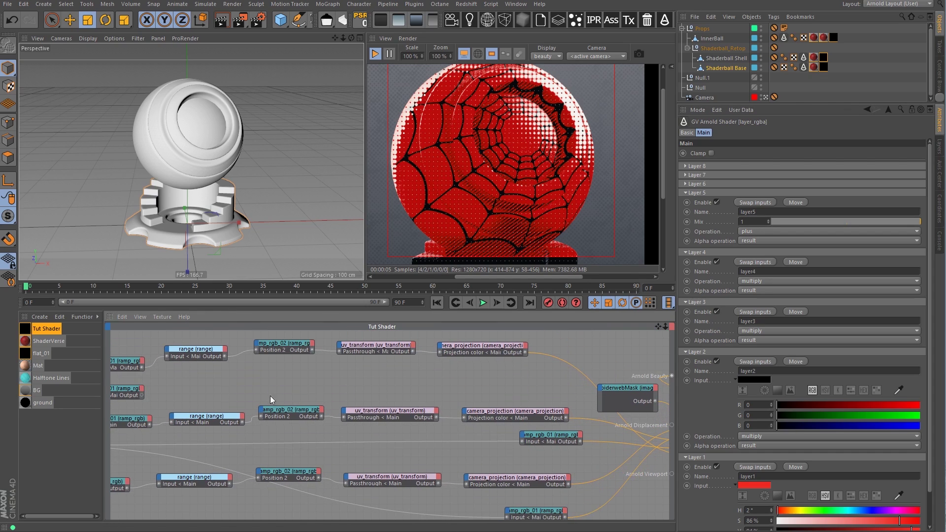
pyautogui.moveTo(132, 393); pyautogui.dragTo(539, 372)
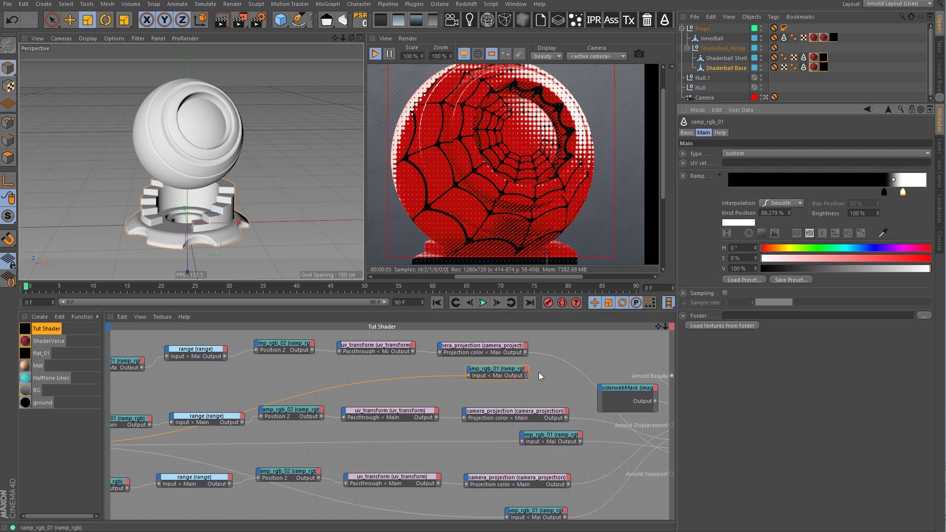
pyautogui.moveTo(539, 371); pyautogui.dragTo(338, 372, button='middle')
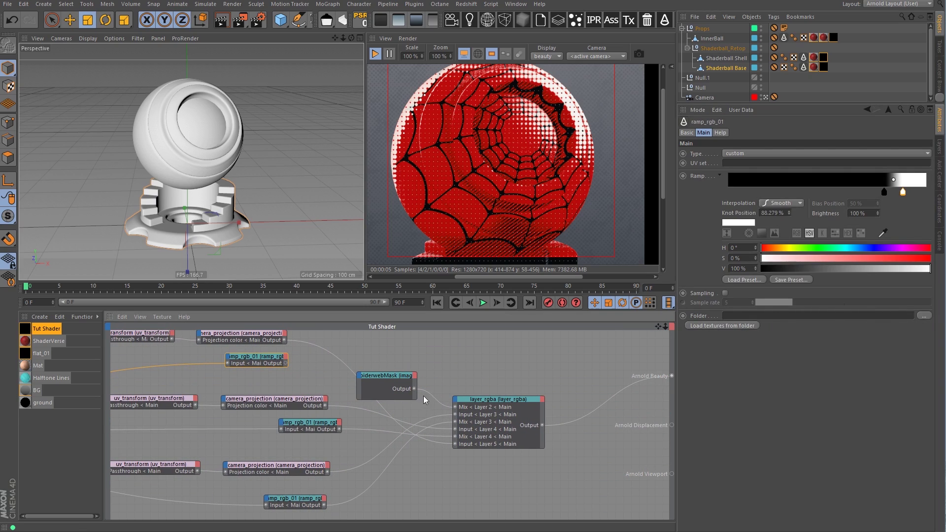
# Connect the highlight ramp_rgb_01 output to the Layer 5 Mix of layer_rgba and reorder its ports with Layer 5 Input first and Layer 5 Mix last
pyautogui.click(285, 362)
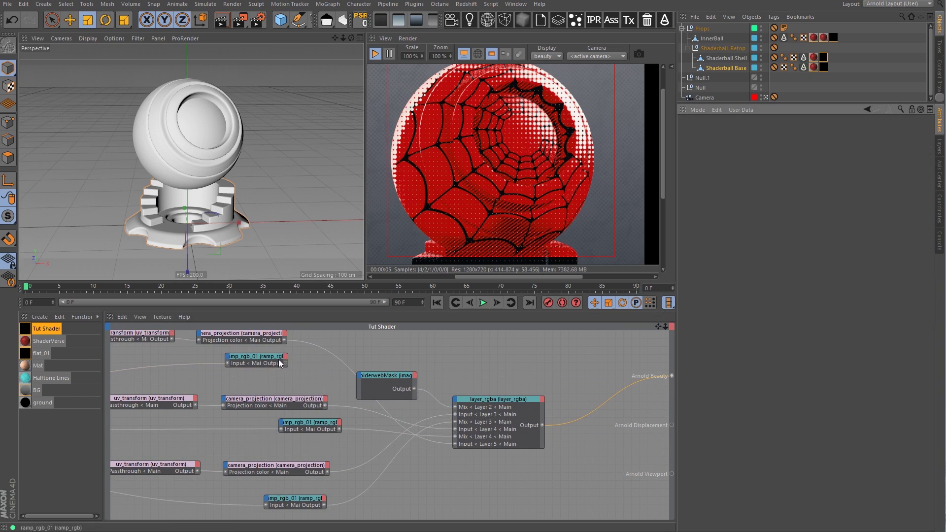
pyautogui.moveTo(286, 363); pyautogui.dragTo(486, 405)
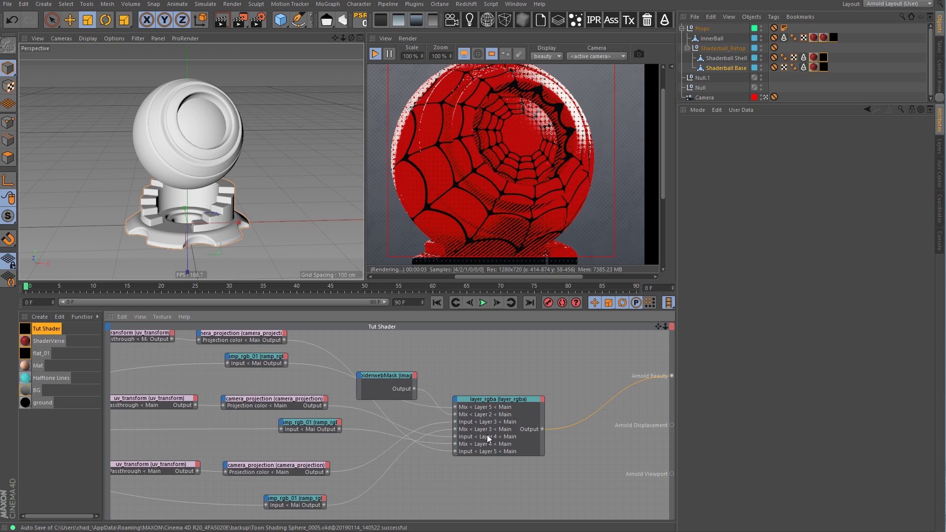
pyautogui.moveTo(485, 451); pyautogui.dragTo(500, 410)
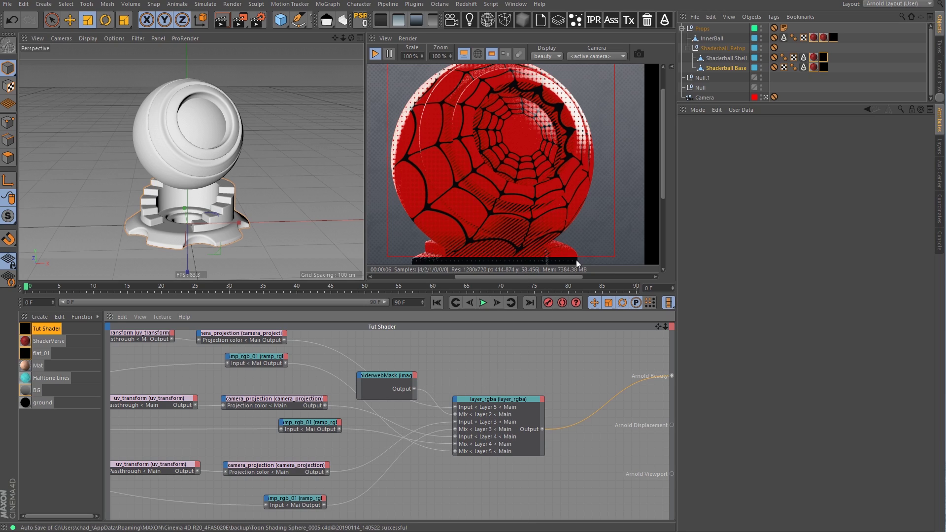
# Try Output max values of 0.2 and 0 on the range node in the topmost camera_projection row, and settle on 0.5
pyautogui.moveTo(261, 367); pyautogui.dragTo(482, 420, button='middle')
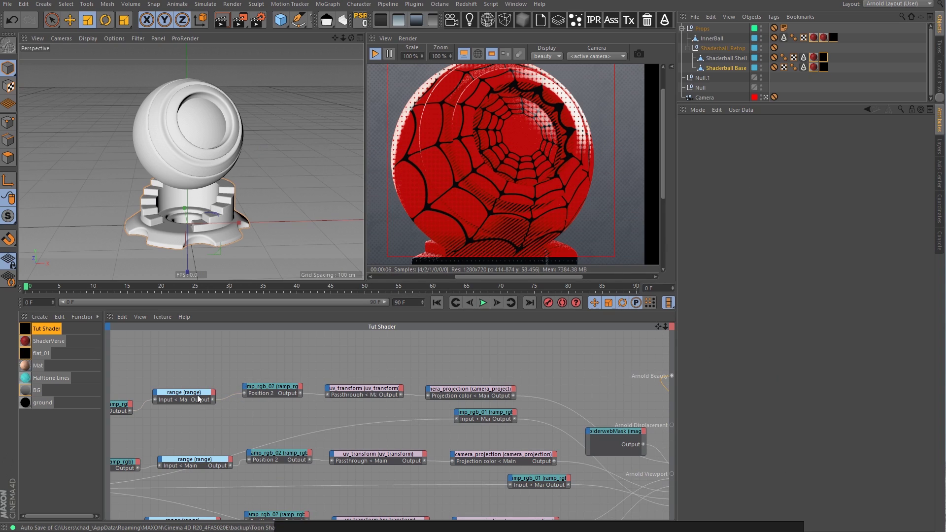
pyautogui.click(198, 399)
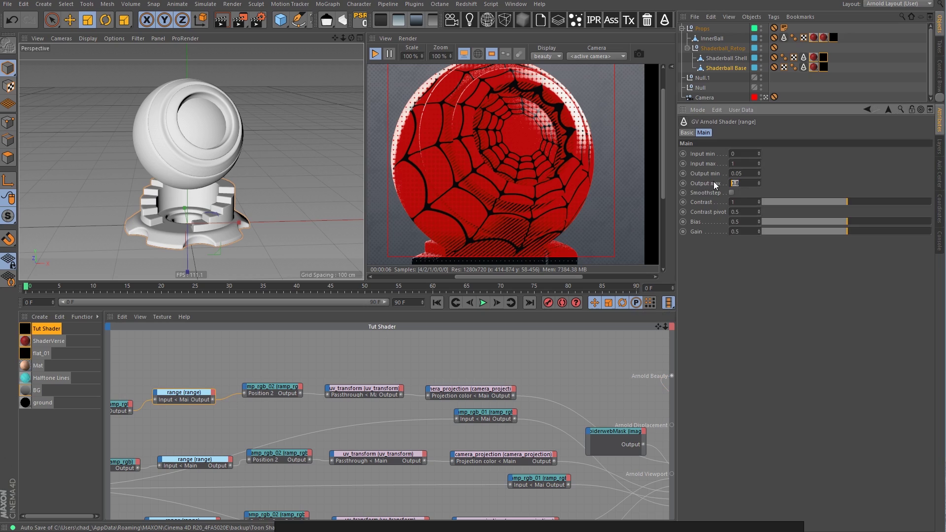
pyautogui.press('Return')
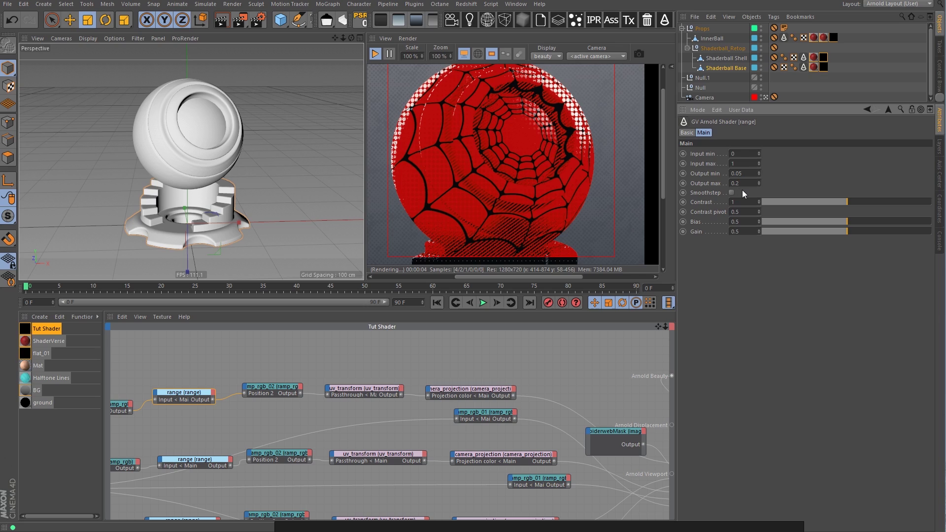
pyautogui.doubleClick(736, 184)
pyautogui.write('0')
pyautogui.press('Return')
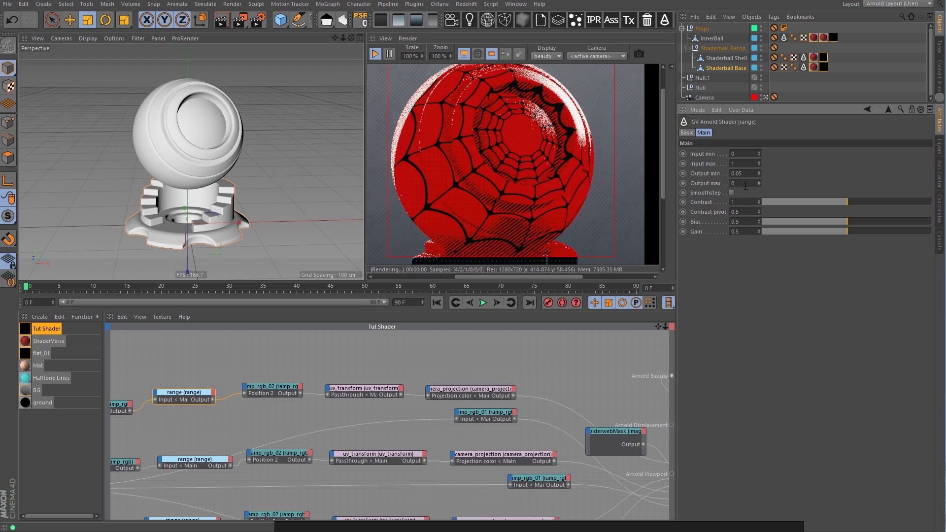
pyautogui.write('.5')
pyautogui.press('Return')
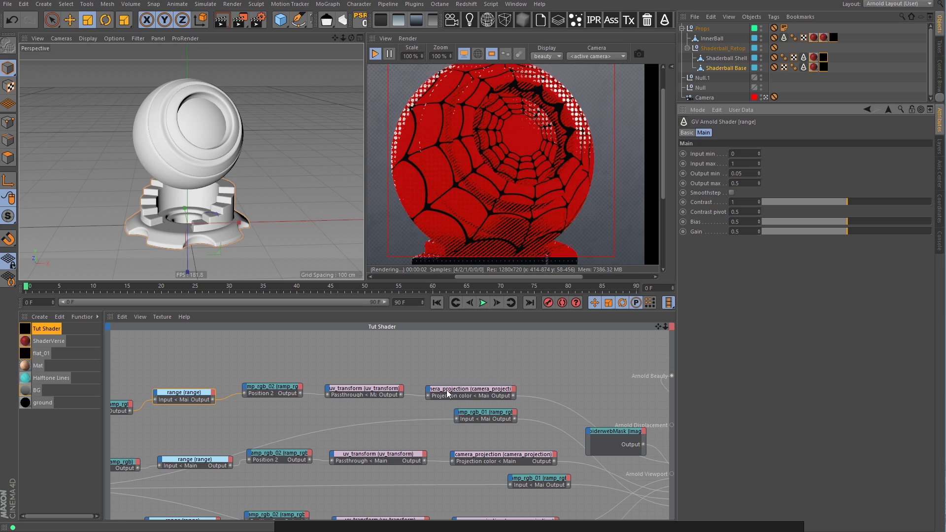
# Set the Repeat of the topmost uv_transform node to 200 and 100, after trying 1200 for the second value
pyautogui.moveTo(566, 372); pyautogui.dragTo(463, 339, button='middle')
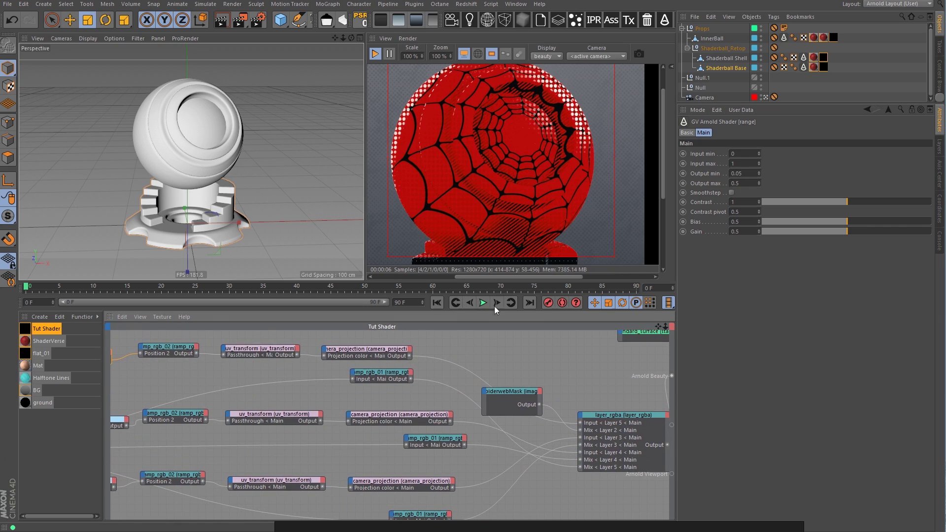
pyautogui.click(347, 348)
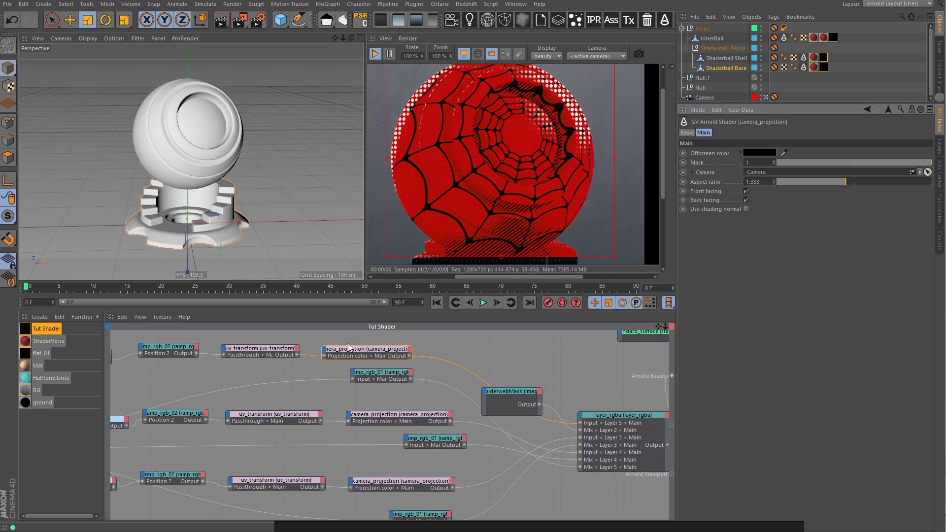
pyautogui.click(278, 350)
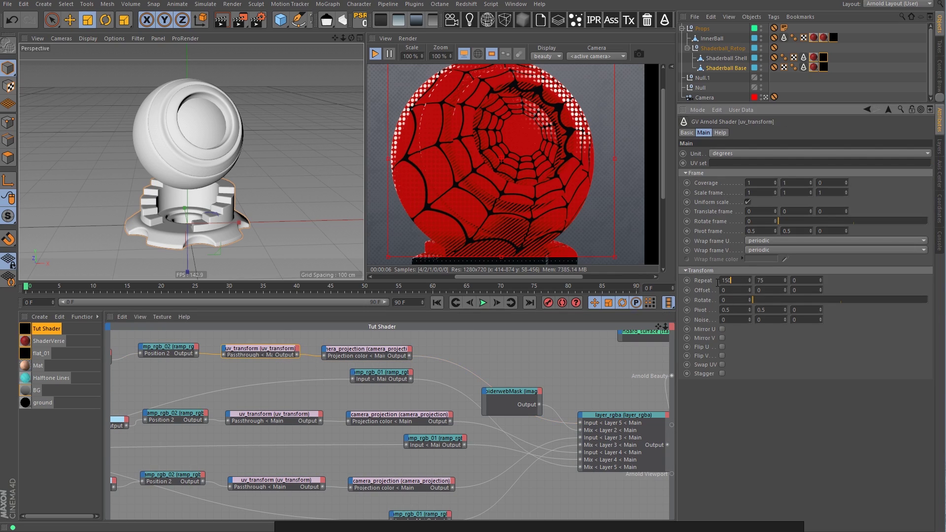
pyautogui.press('Return')
pyautogui.write('1200')
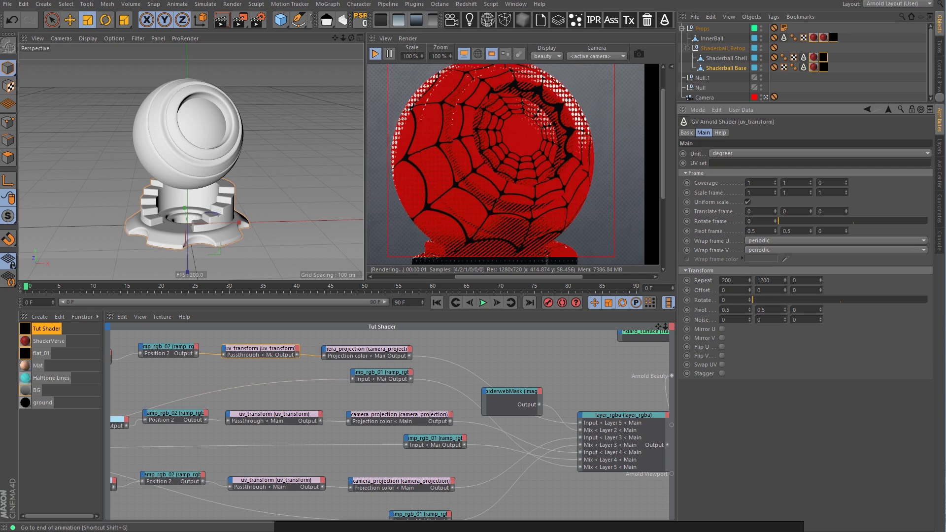
pyautogui.press('Return')
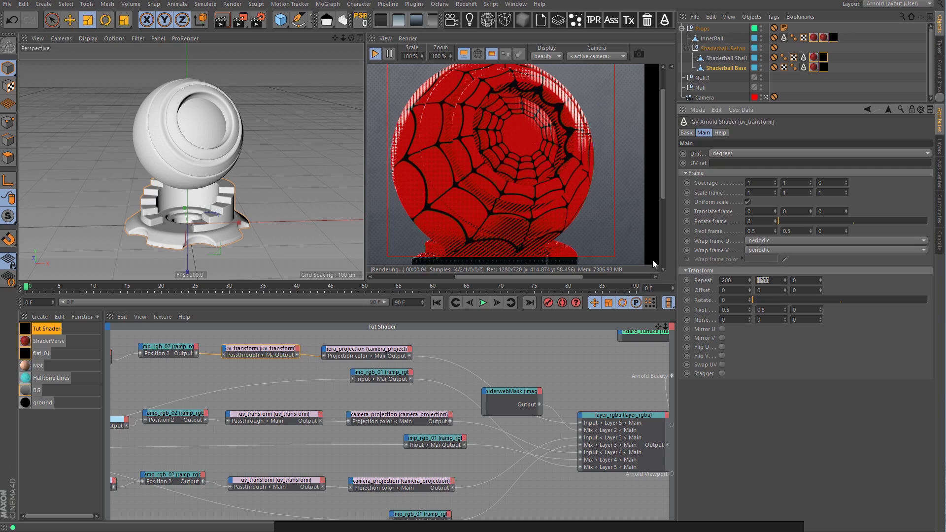
pyautogui.write('100')
pyautogui.press('Return')
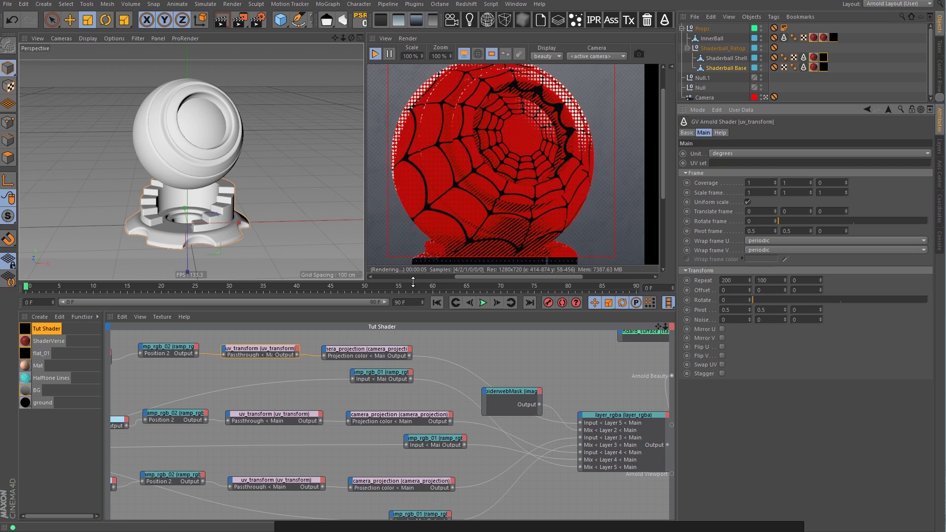
# Enlarge the viewport and render area and examine the halftone and web pattern on the shader ball and its base
pyautogui.moveTo(413, 282); pyautogui.dragTo(413, 343)
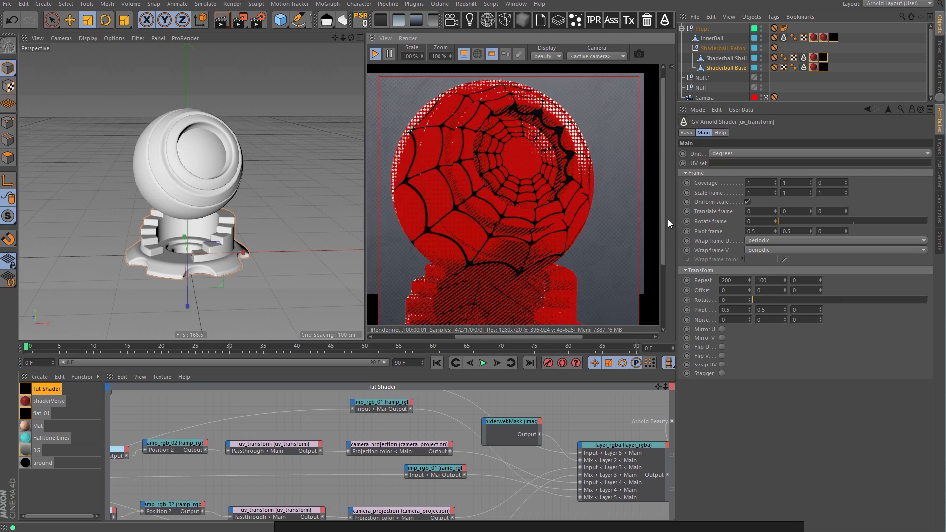
pyautogui.moveTo(663, 223); pyautogui.dragTo(665, 256)
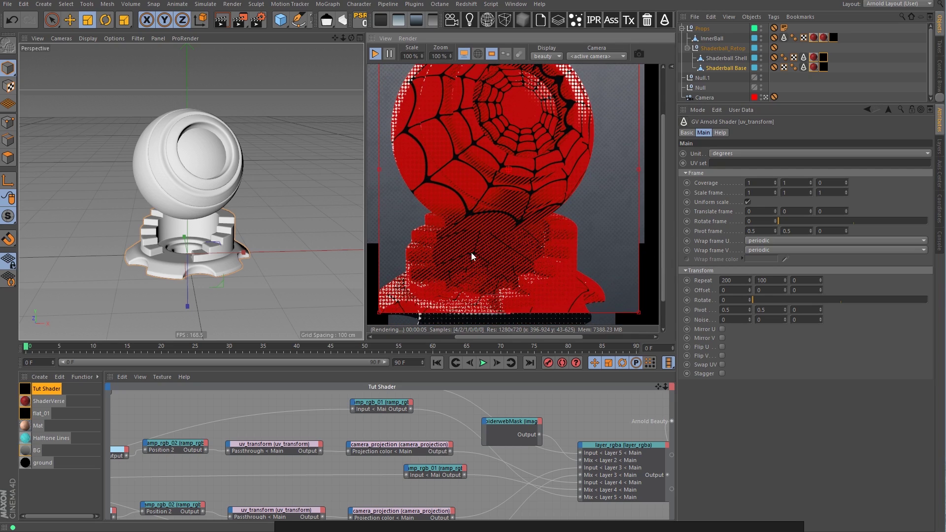
pyautogui.moveTo(663, 188); pyautogui.dragTo(664, 155)
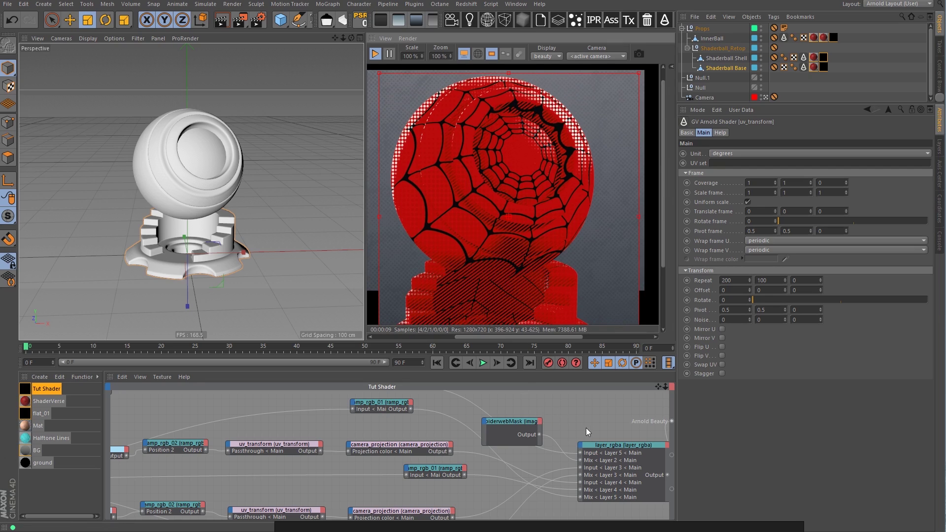
pyautogui.moveTo(586, 428); pyautogui.dragTo(440, 410, button='middle')
pyautogui.moveTo(485, 425); pyautogui.dragTo(501, 423)
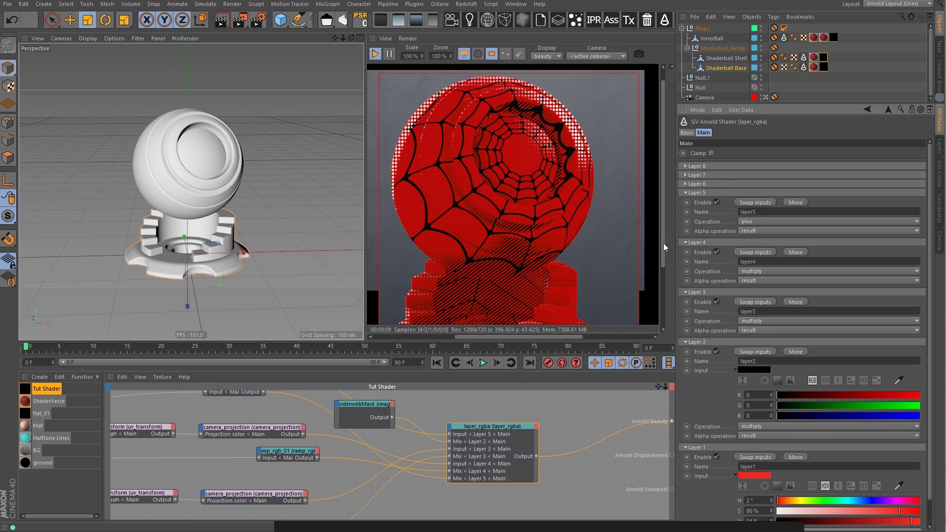
pyautogui.moveTo(663, 245); pyautogui.dragTo(667, 263)
pyautogui.click(409, 400)
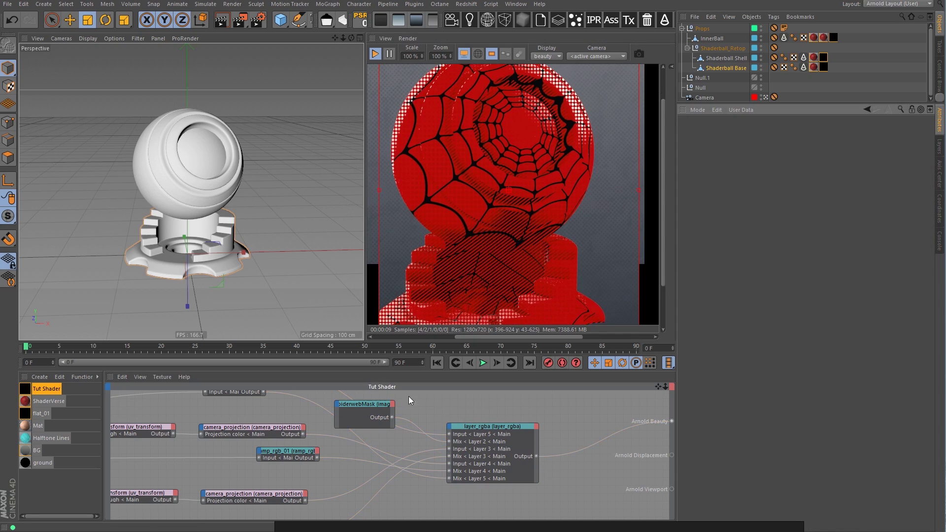
# Open the ShaderVerse node graph and look at the settings of its C4D Noise node
pyautogui.click(50, 401)
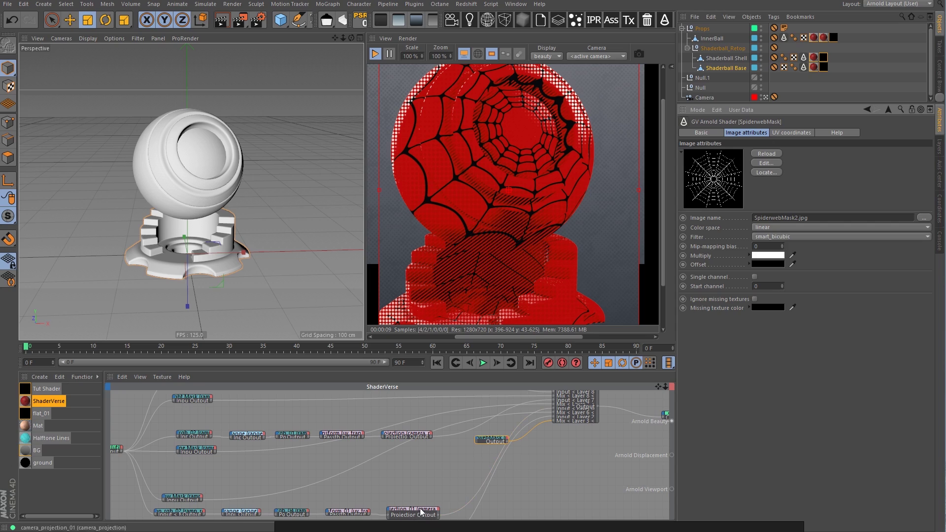
pyautogui.moveTo(523, 463); pyautogui.dragTo(468, 410, button='middle')
pyautogui.click(341, 492)
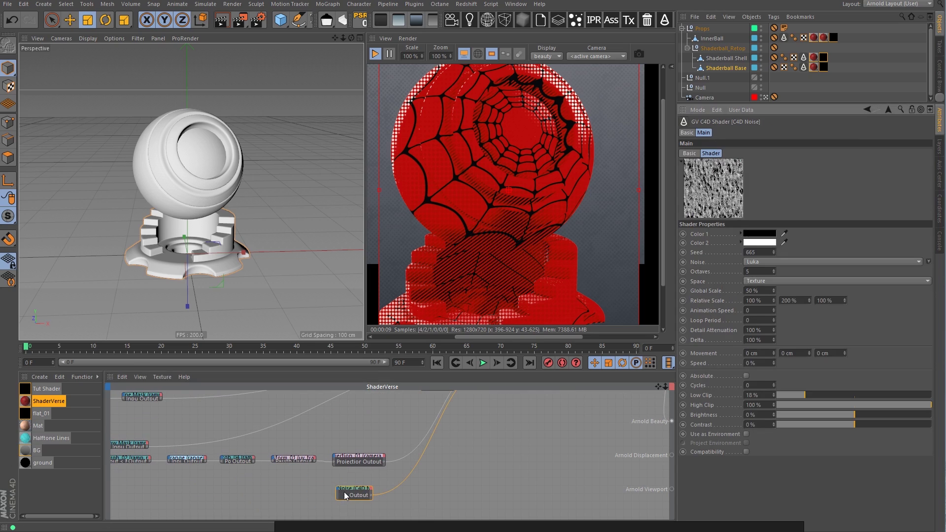
# Add a C4D Noise node to the Tut Shader graph, set its noise type to Luka, and place it below the spiderwebMask node
pyautogui.click(66, 389)
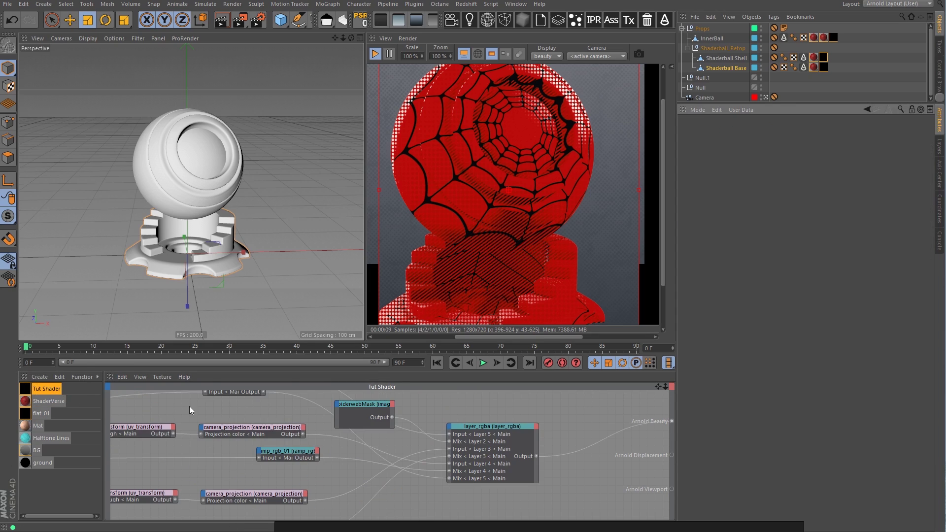
pyautogui.click(498, 408)
pyautogui.press('Tab')
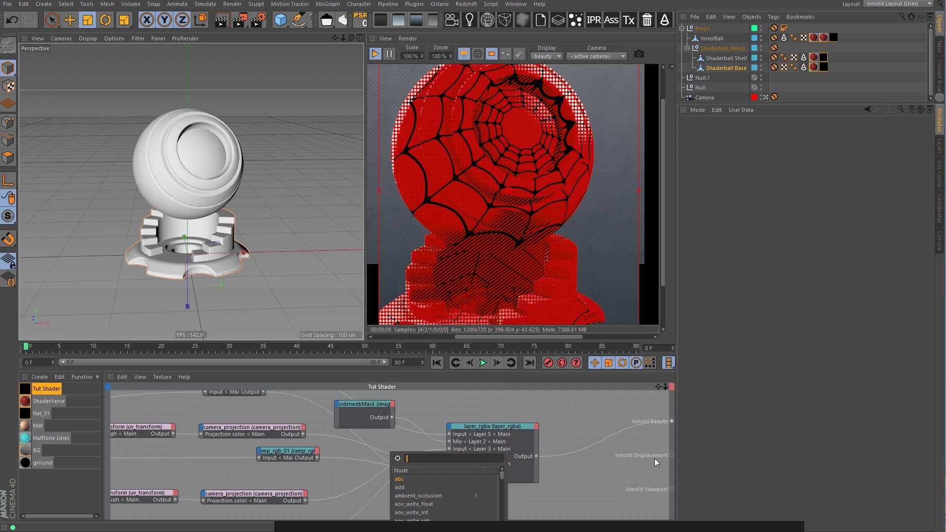
pyautogui.write('no')
pyautogui.press('Return')
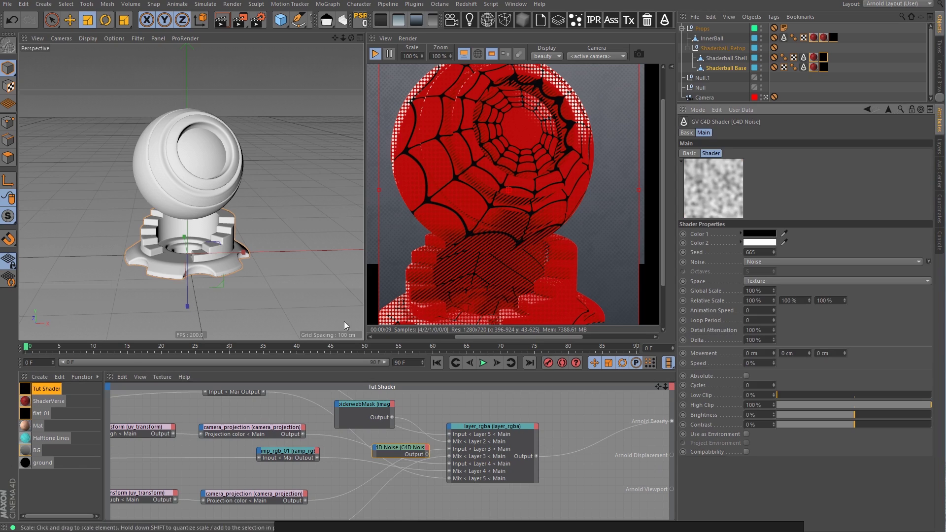
pyautogui.click(773, 263)
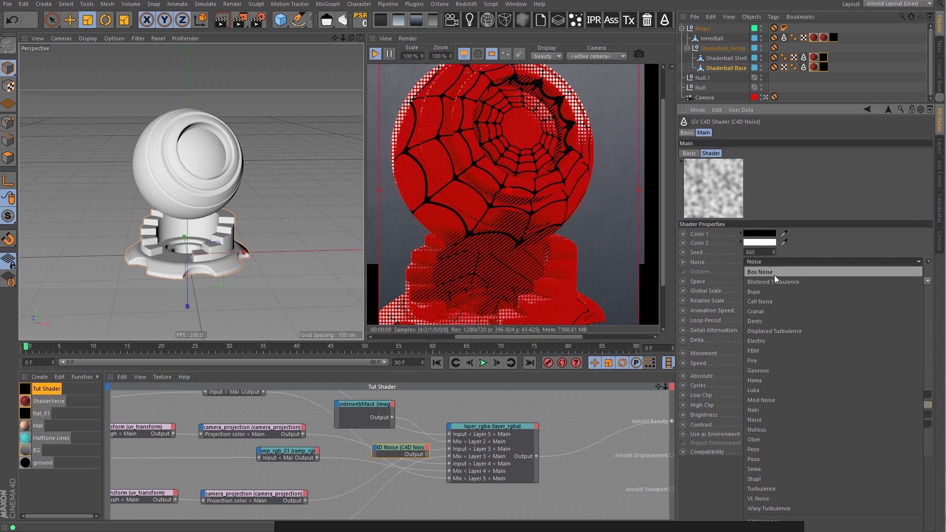
pyautogui.click(776, 391)
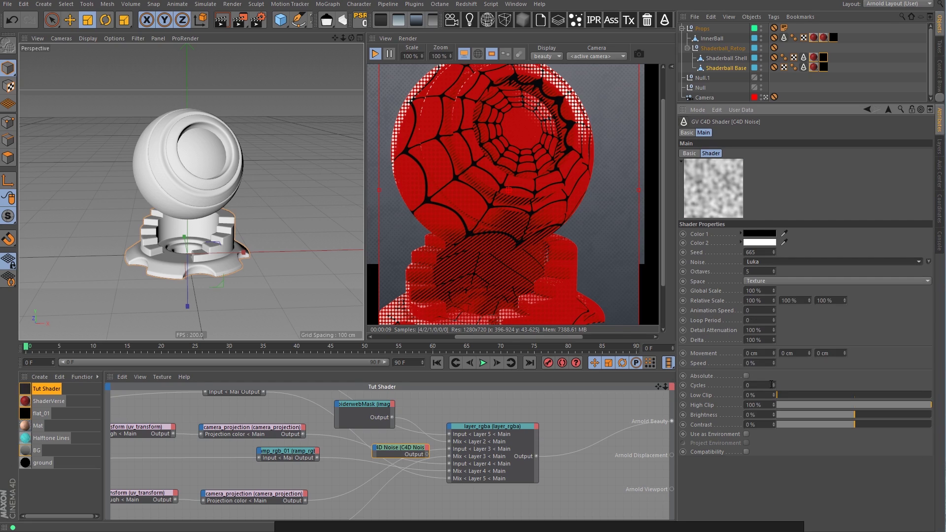
pyautogui.moveTo(410, 455); pyautogui.dragTo(397, 509)
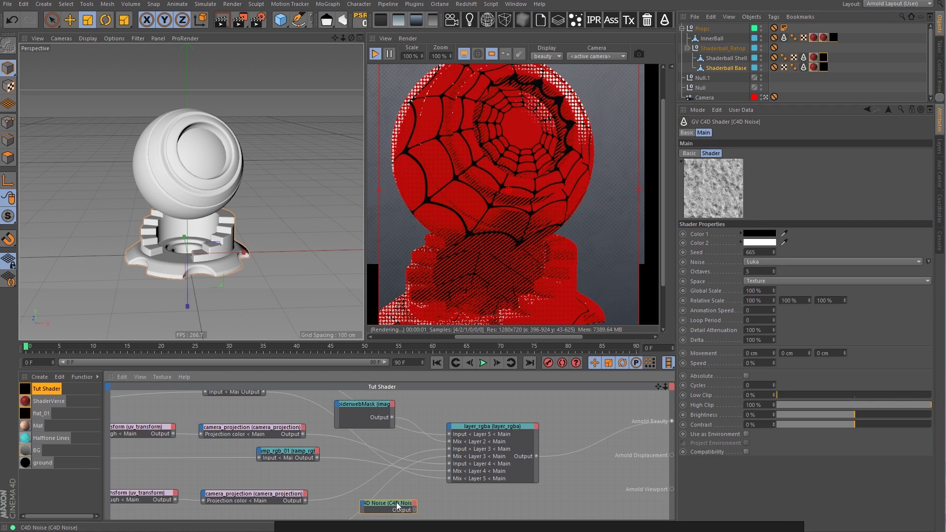
# Preview the C4D Noise through Arnold Beauty and set its Global Scale to 200%, after trying 20%
pyautogui.hotkey('alt', 'w')
pyautogui.press('c')
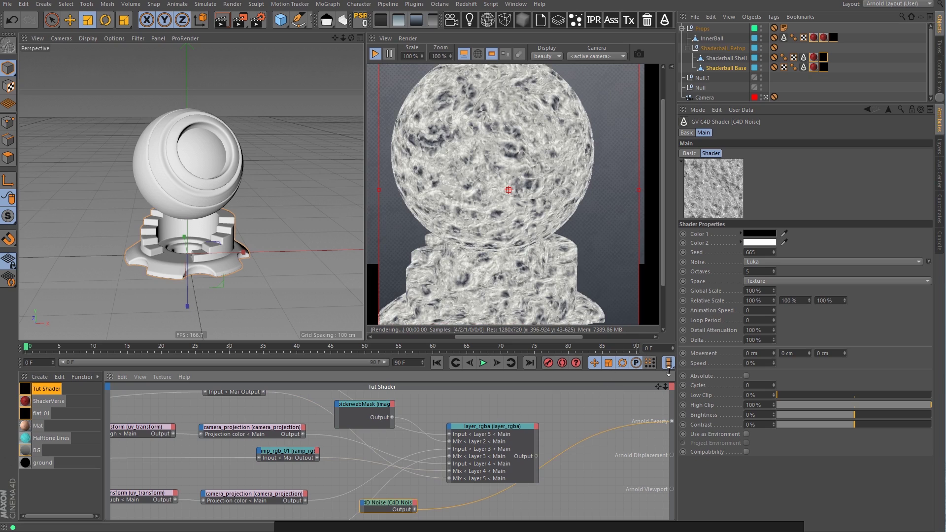
pyautogui.click(768, 290)
pyautogui.write('20')
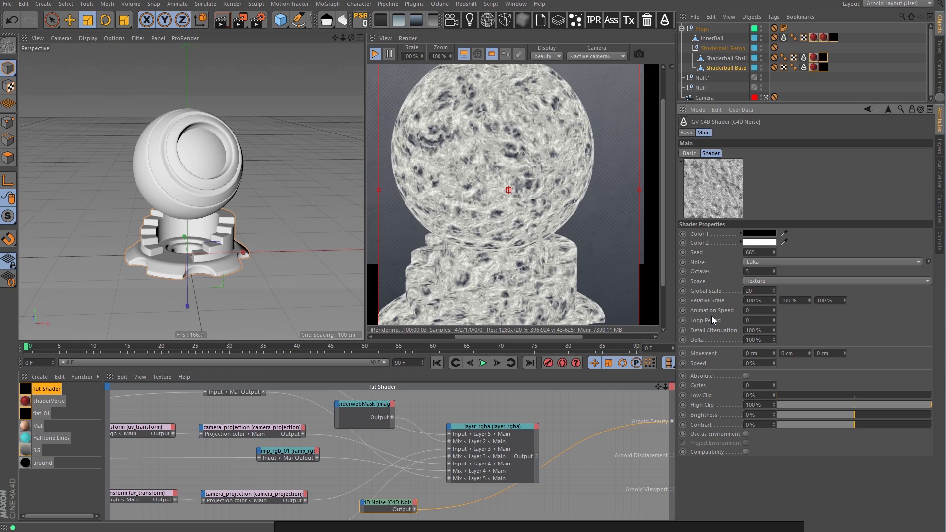
pyautogui.press('Return')
pyautogui.click(760, 291)
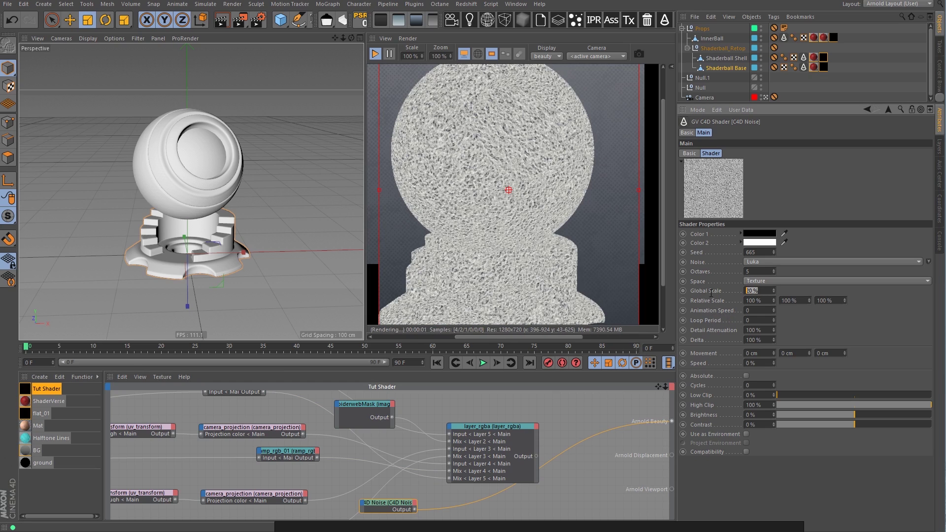
pyautogui.write('200')
pyautogui.press('Return')
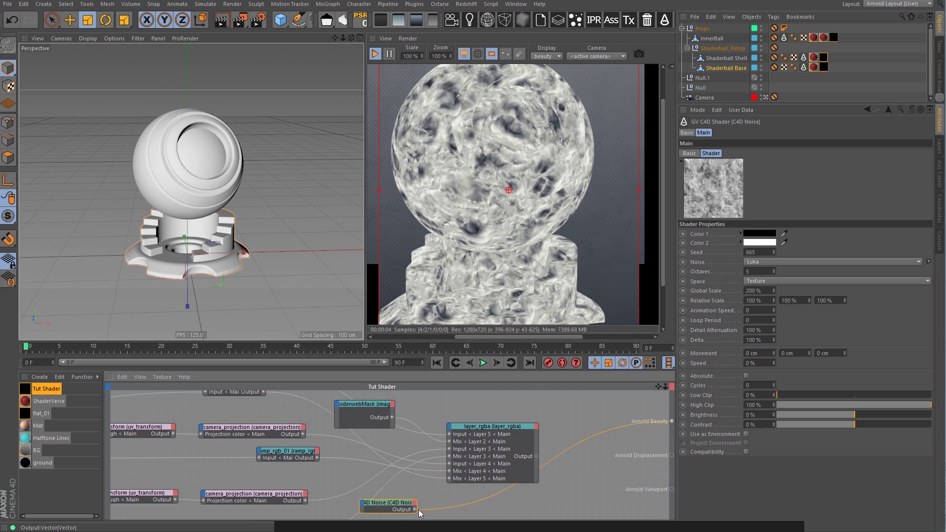
# Connect the C4D Noise output to the Layer 6 Input of layer_rgba and set the Layer 6 Operation to overlay
pyautogui.moveTo(415, 509); pyautogui.dragTo(456, 431)
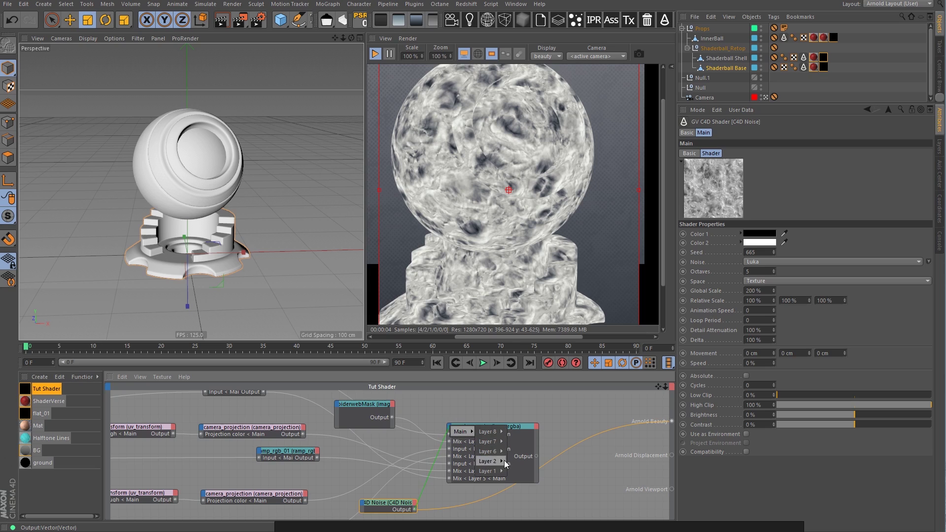
pyautogui.moveTo(504, 460)
pyautogui.mouseDown()
pyautogui.moveTo(497, 453)
pyautogui.moveTo(516, 453)
pyautogui.mouseUp()
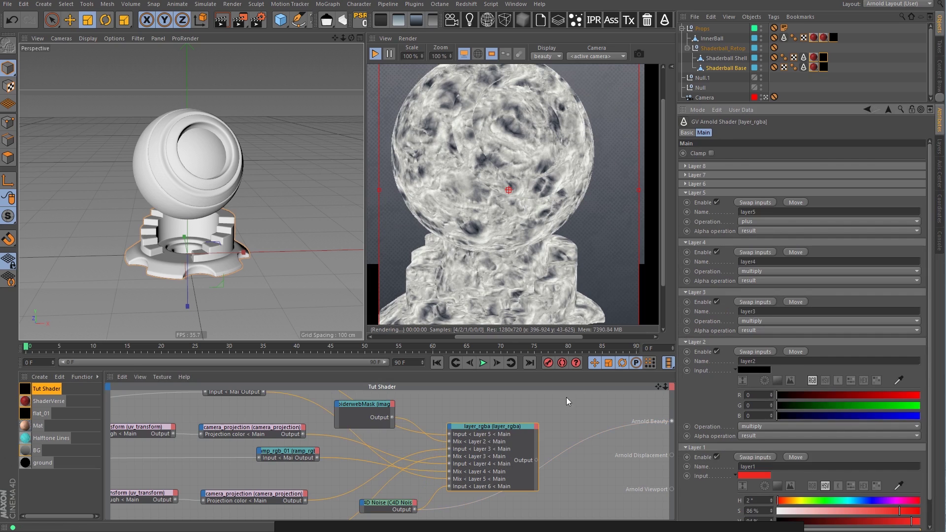
pyautogui.click(718, 183)
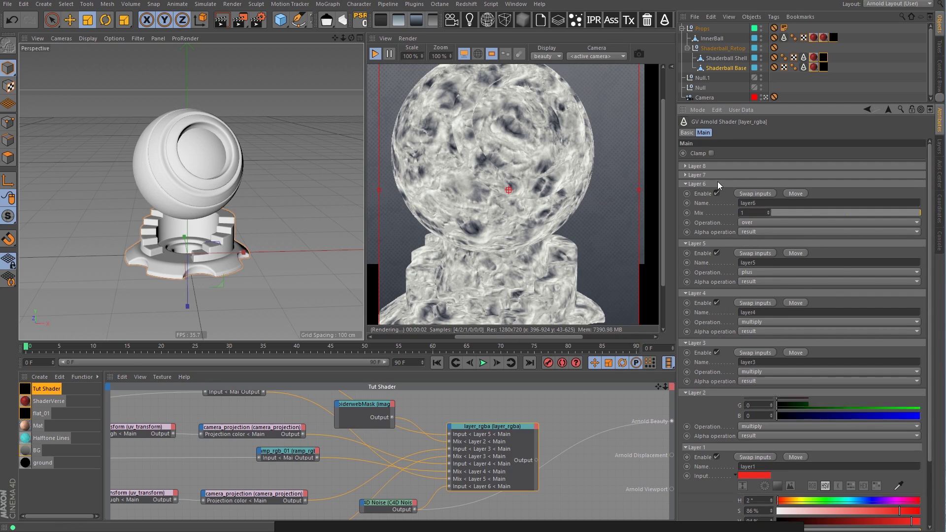
pyautogui.click(765, 222)
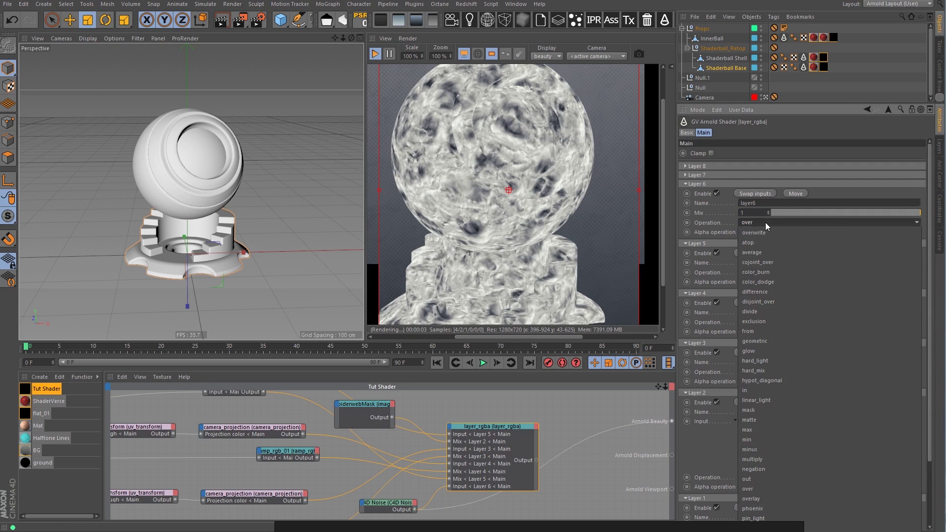
pyautogui.click(790, 499)
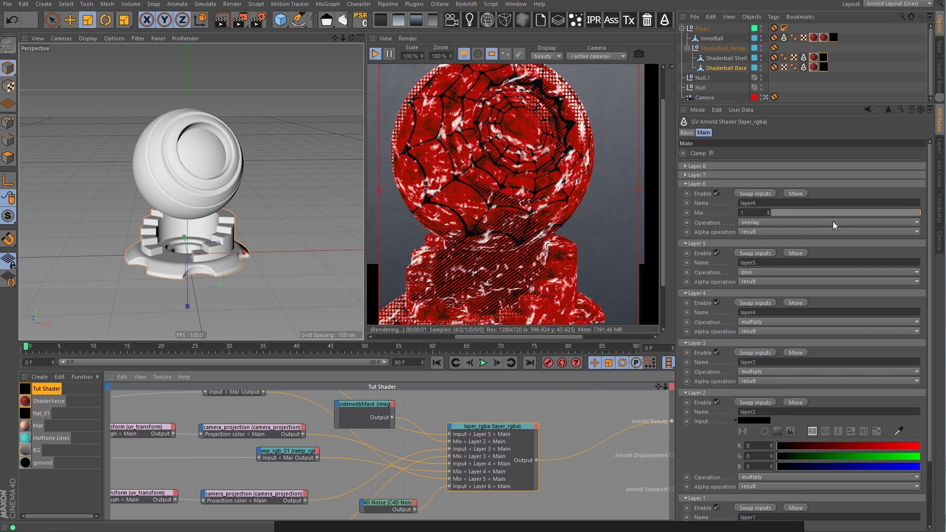
# Try a Layer 6 Mix of 0.04 with overlay, and settle on the multiply Operation with a Mix of 0.33
pyautogui.moveTo(818, 212); pyautogui.dragTo(779, 215)
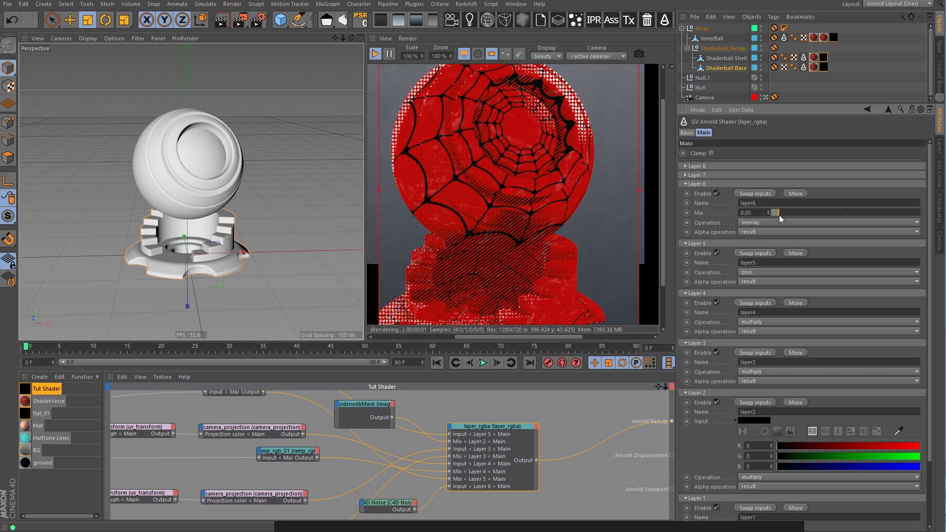
pyautogui.moveTo(779, 215); pyautogui.dragTo(778, 215)
pyautogui.click(758, 223)
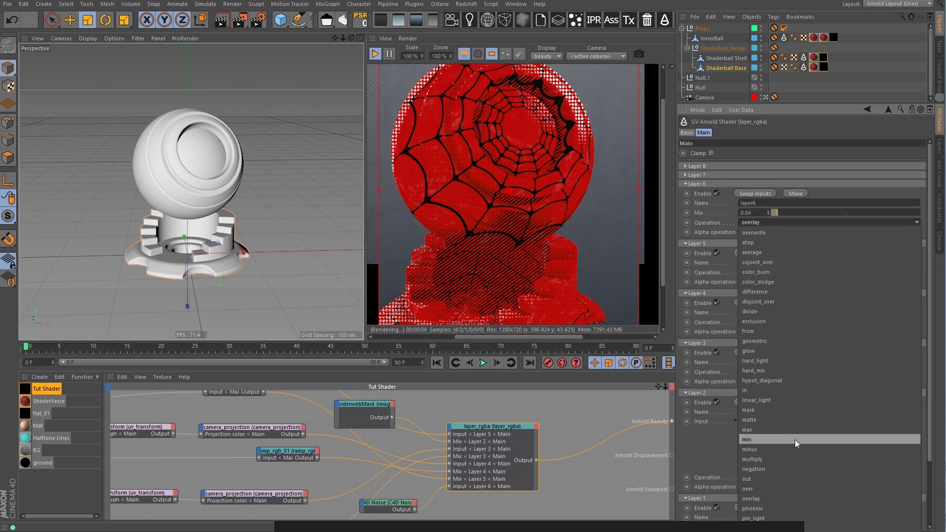
pyautogui.click(790, 456)
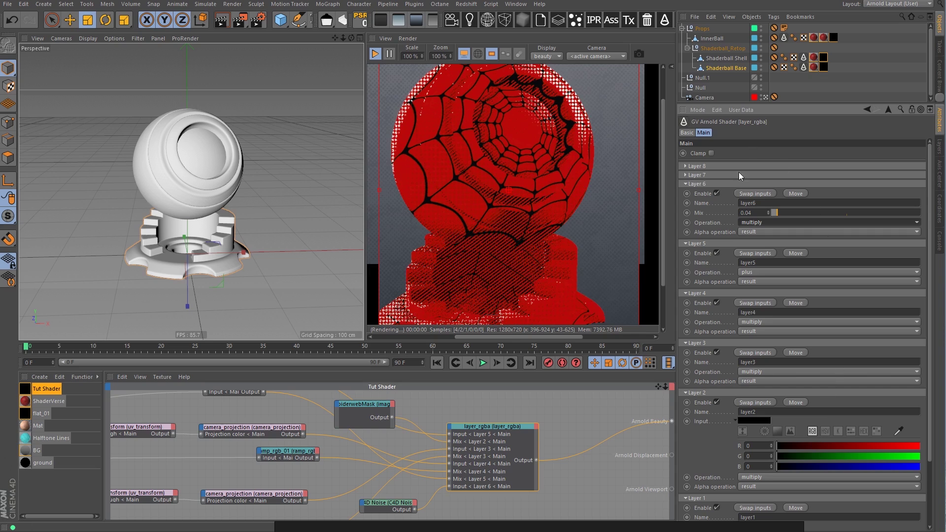
pyautogui.moveTo(793, 212); pyautogui.dragTo(824, 213)
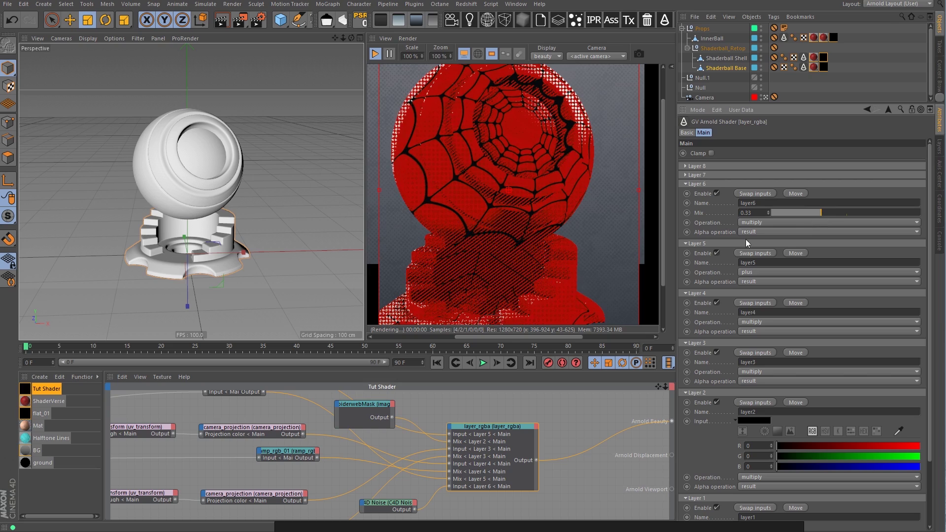
# Set the Low Clip of the C4D Noise node to 14%
pyautogui.click(397, 509)
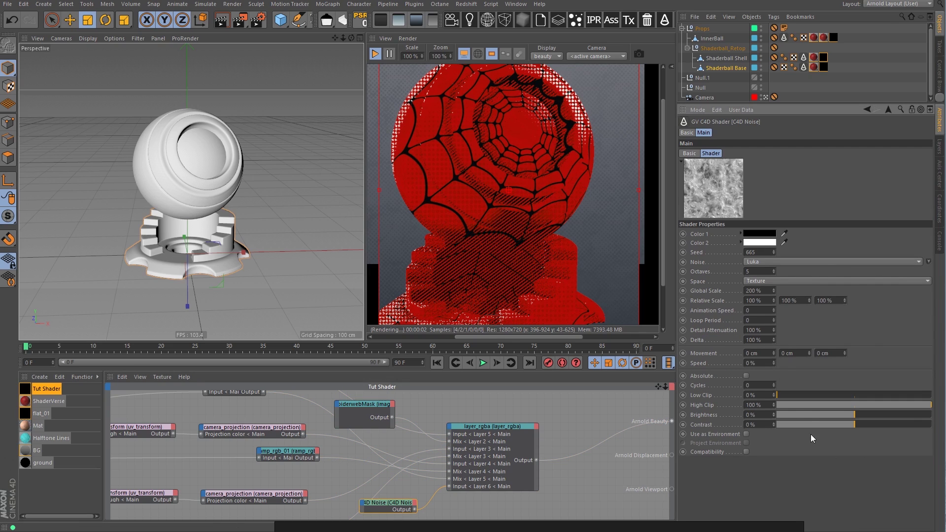
pyautogui.click(799, 395)
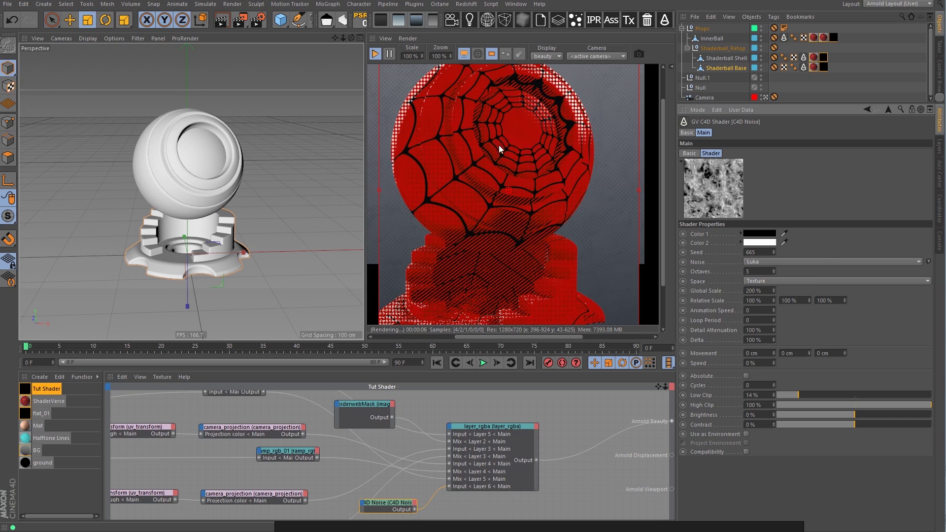
# Move the standard_surface node into the space between layer_rgba and the Arnold Beauty output
pyautogui.moveTo(515, 433); pyautogui.dragTo(362, 433, button='middle')
pyautogui.moveTo(374, 433); pyautogui.dragTo(500, 469)
pyautogui.moveTo(434, 480); pyautogui.dragTo(393, 406, button='middle')
pyautogui.moveTo(450, 398); pyautogui.dragTo(456, 437)
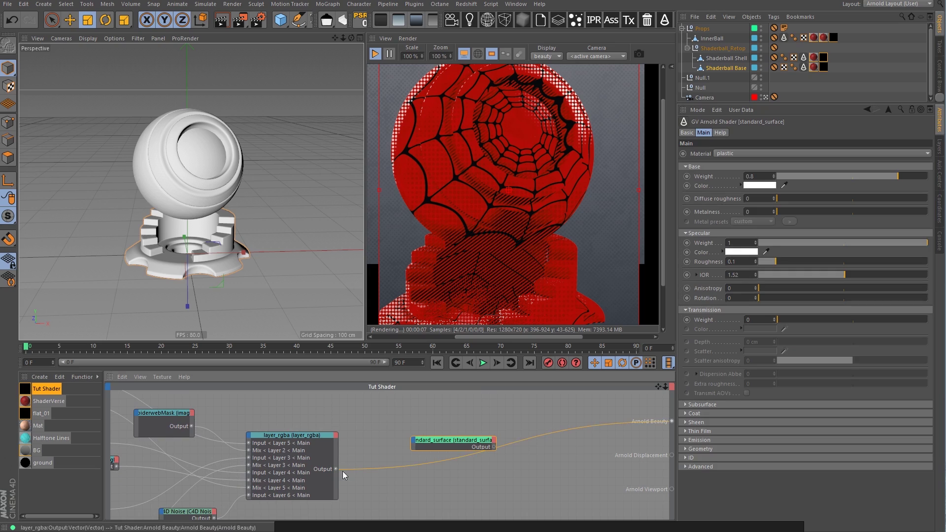
# Connect the layer_rgba output to the Base Color input of standard_surface and route standard_surface to Arnold Beauty
pyautogui.moveTo(337, 469); pyautogui.dragTo(415, 442)
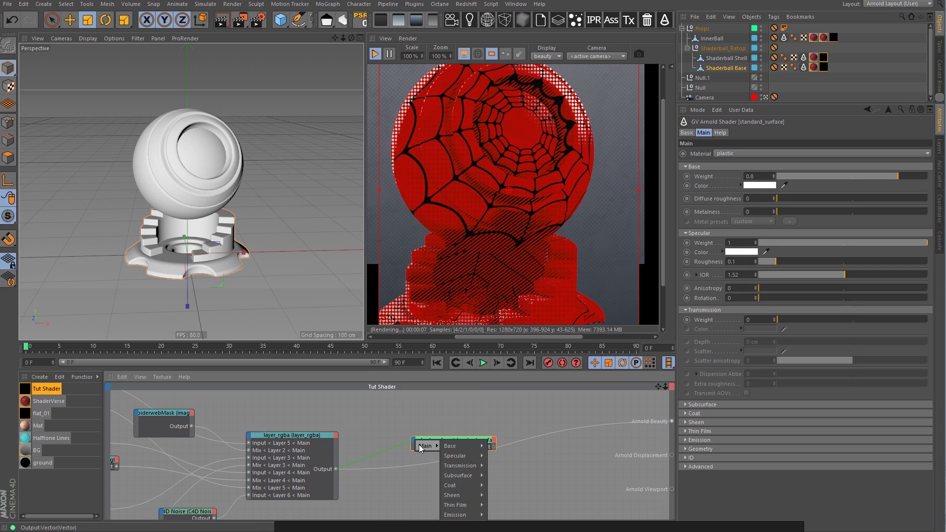
pyautogui.moveTo(466, 446)
pyautogui.click(496, 456)
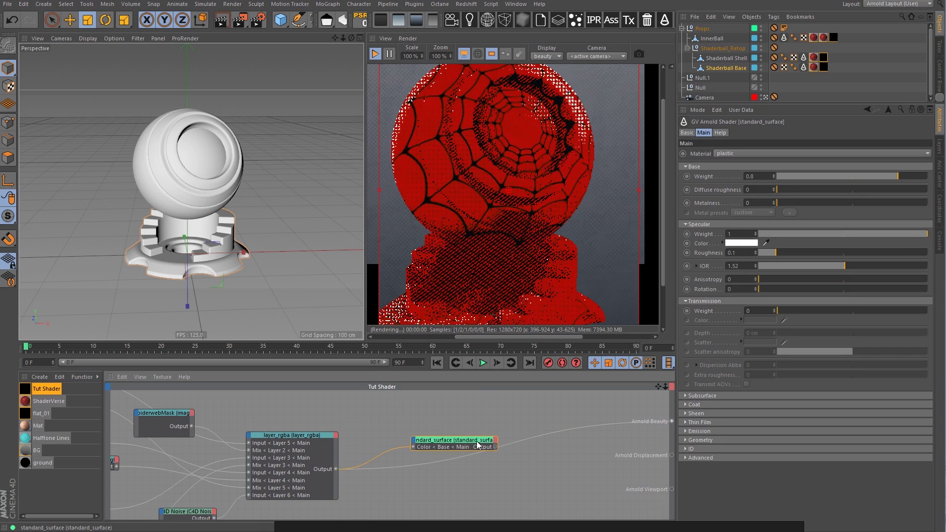
# On standard_surface, set Base Weight to 1, Specular Roughness to 0.51 and Specular Weight to 0.33
pyautogui.moveTo(877, 177); pyautogui.dragTo(905, 176)
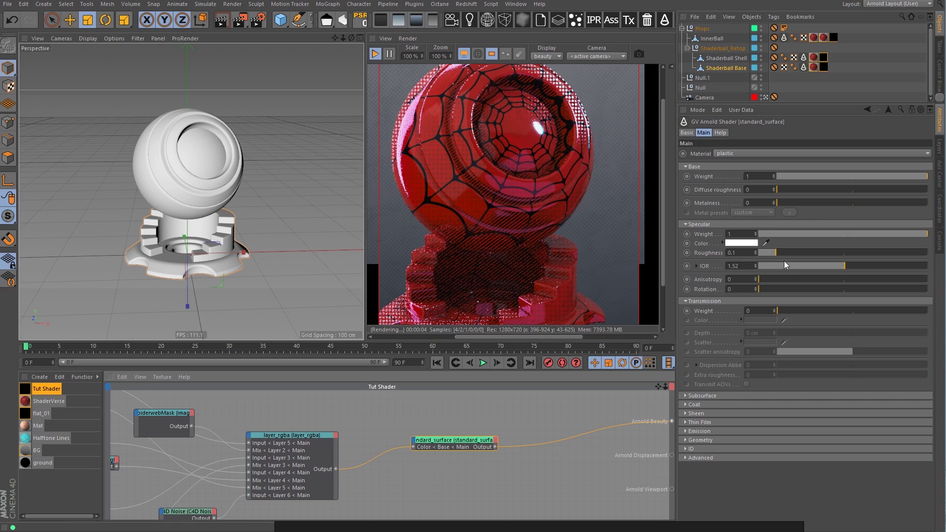
pyautogui.click(841, 253)
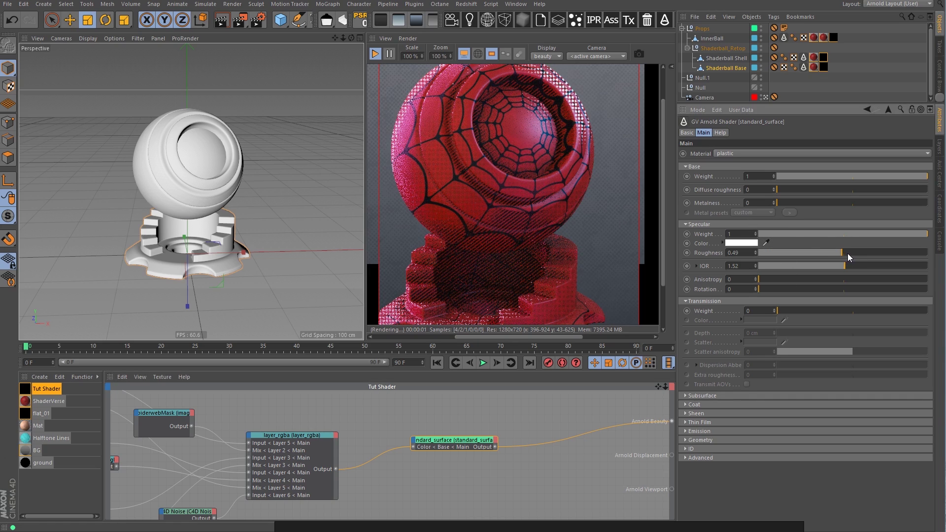
pyautogui.click(844, 253)
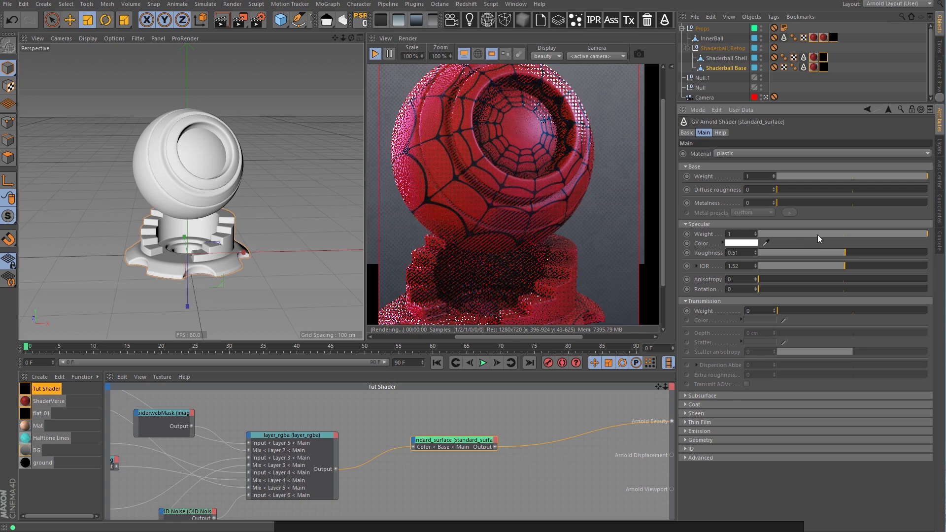
pyautogui.click(817, 235)
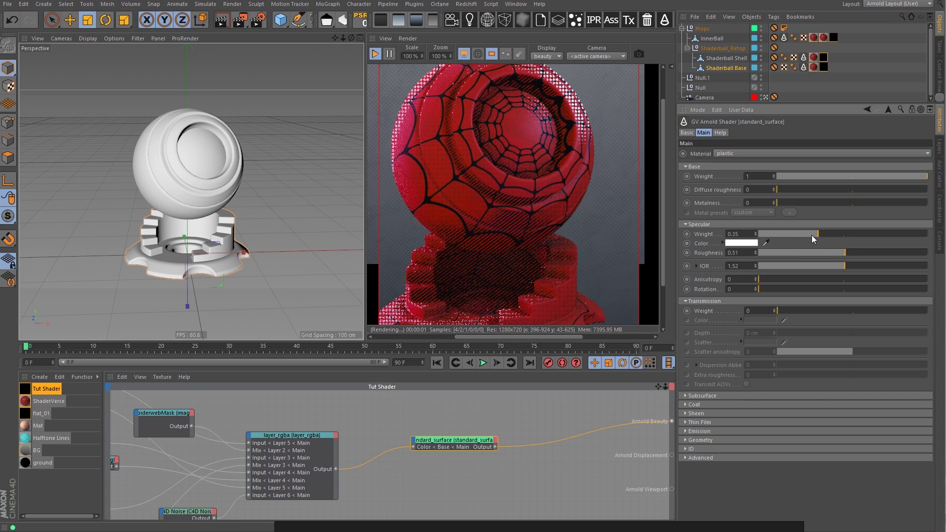
pyautogui.click(814, 236)
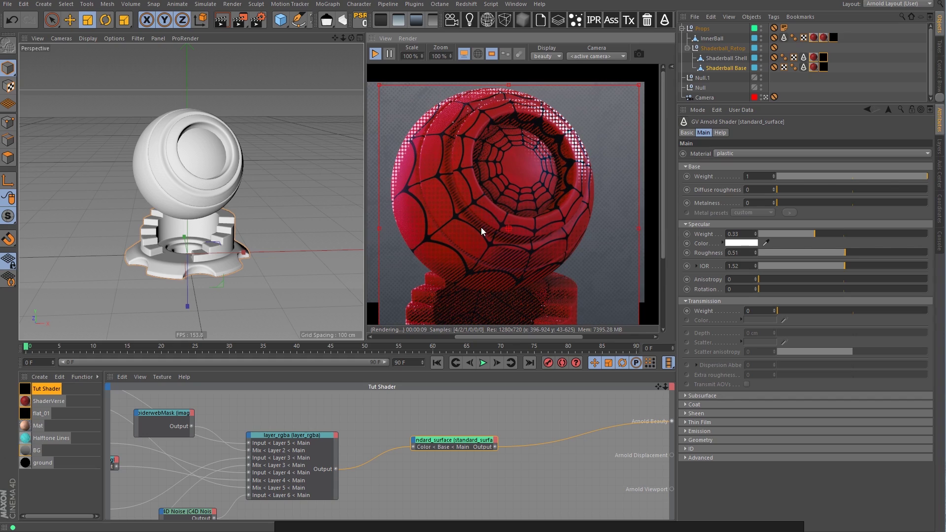
# Brighten the red Layer 1 Input color of layer_rgba to 89% saturation and 99% value
pyautogui.click(291, 435)
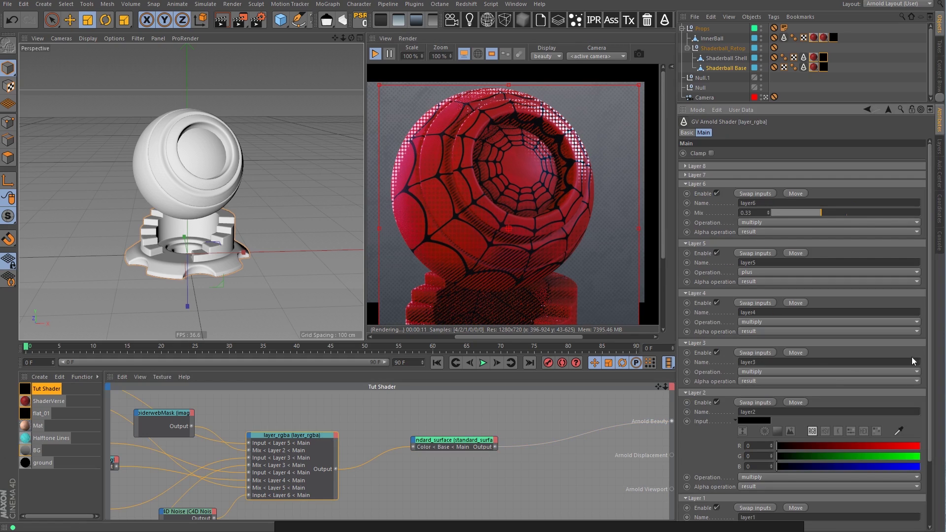
pyautogui.scroll(-2, 933, 392)
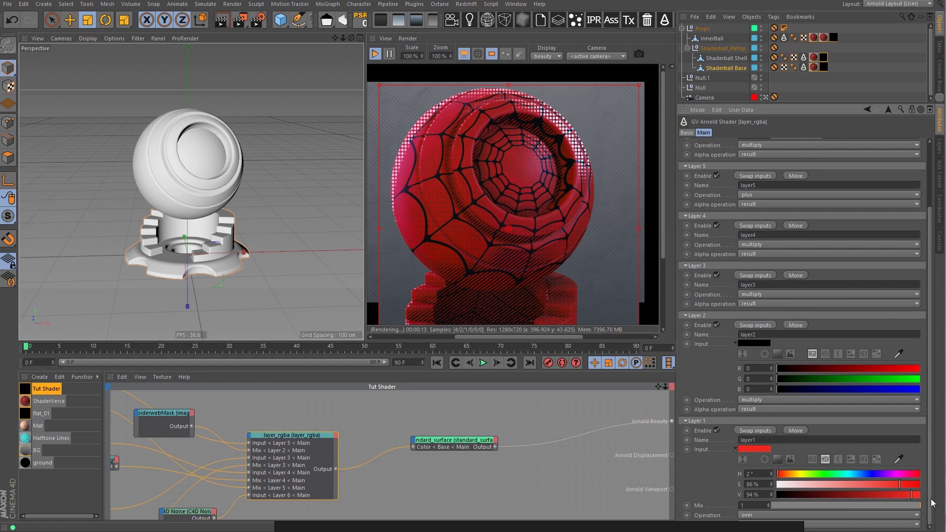
pyautogui.moveTo(911, 495); pyautogui.dragTo(904, 485)
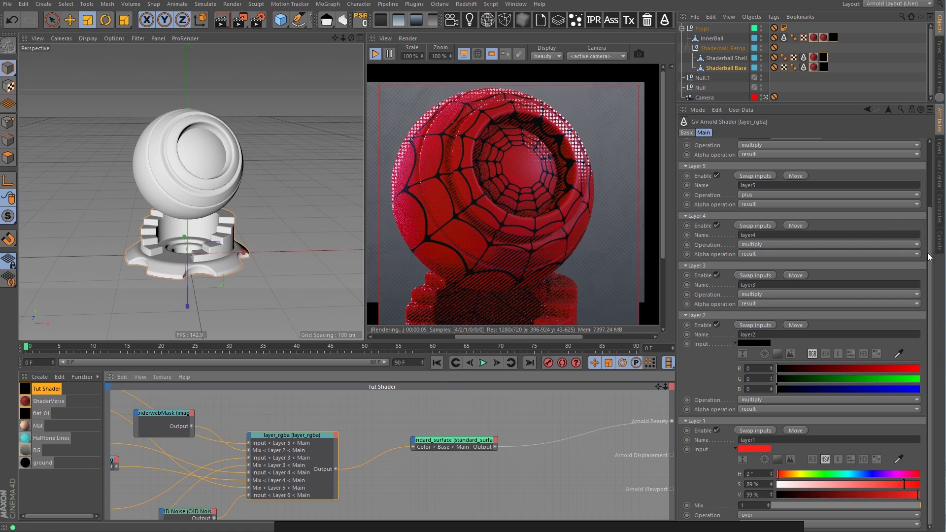
# Compare Layer 6 of layer_rgba off and on, and set its Operation to overlay with a Mix of 0.02
pyautogui.moveTo(928, 254); pyautogui.dragTo(932, 190)
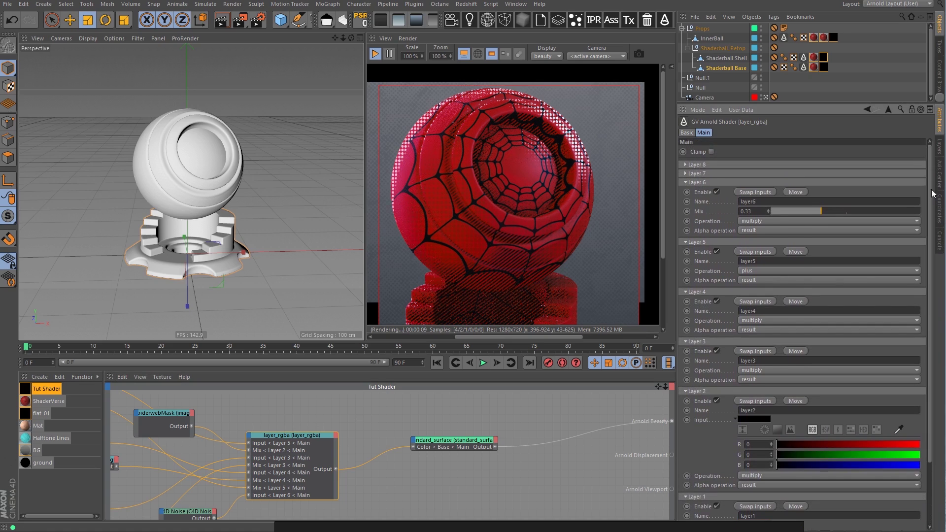
pyautogui.click(717, 191)
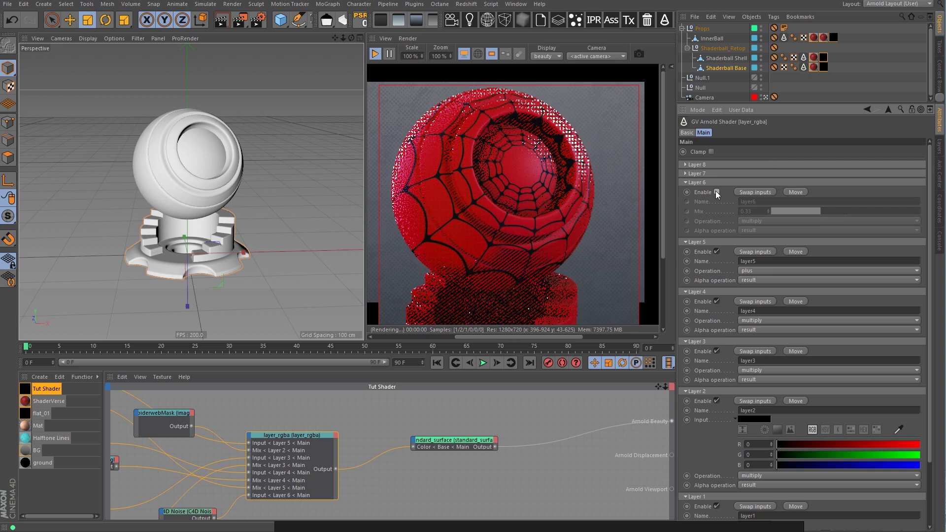
pyautogui.click(718, 191)
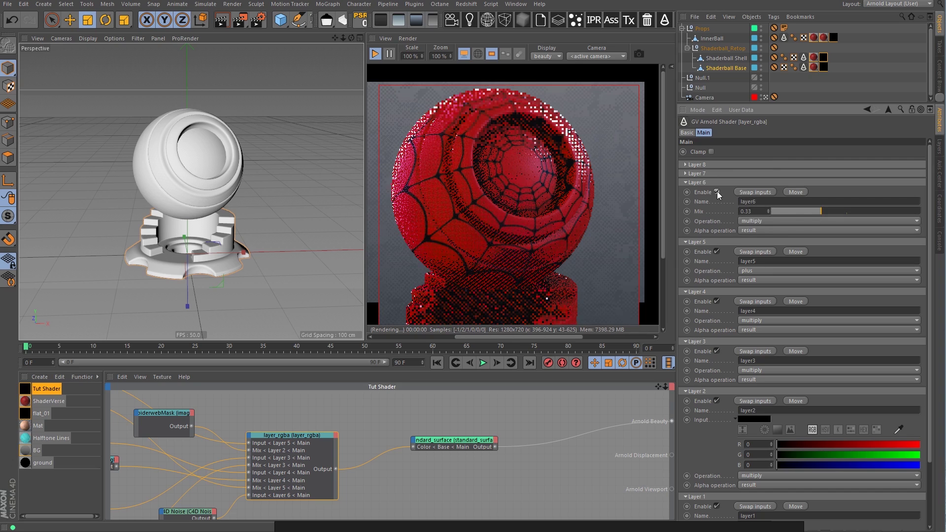
pyautogui.click(781, 221)
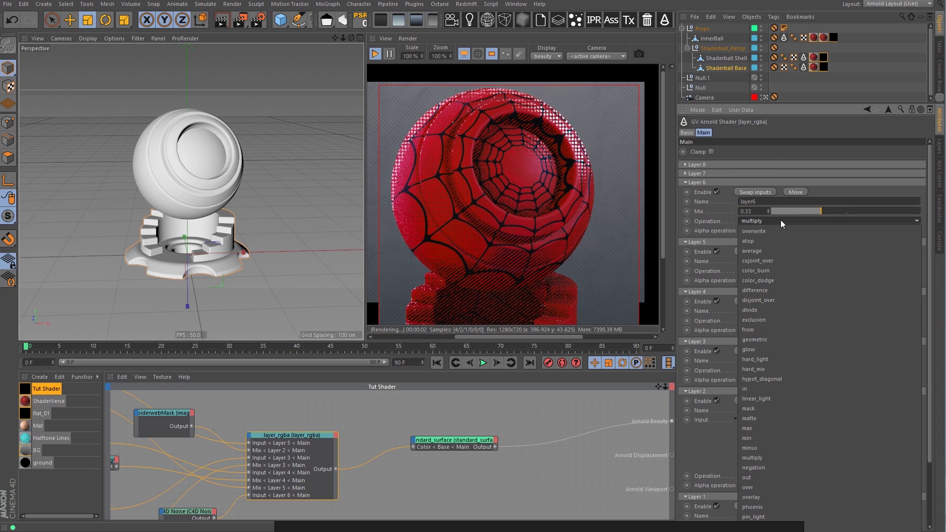
pyautogui.click(805, 499)
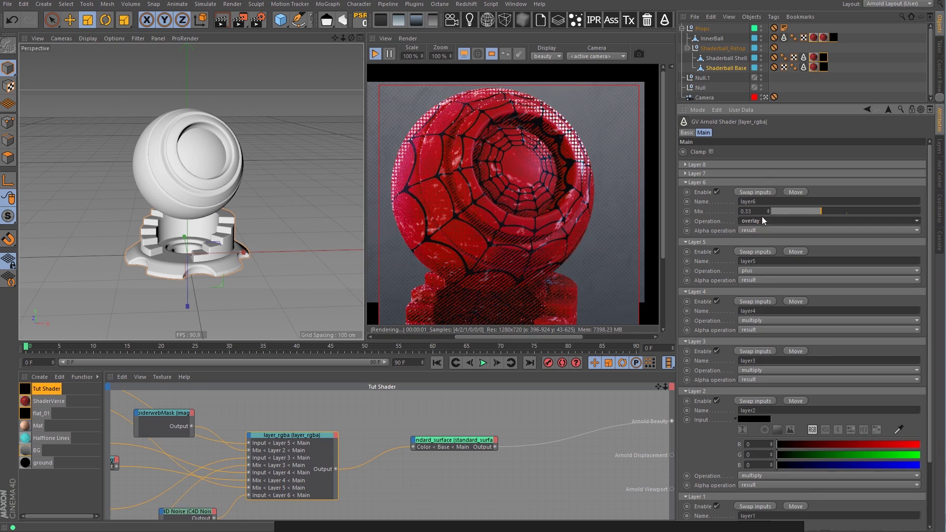
pyautogui.moveTo(784, 210); pyautogui.dragTo(774, 212)
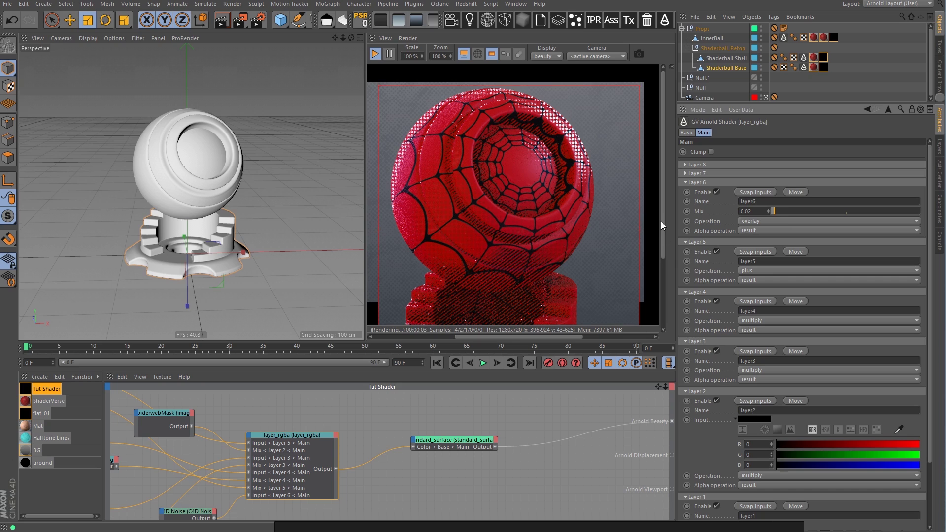
# Enlarge the render view and extend the render region over the whole shaderball to check the shader
pyautogui.moveTo(660, 220)
pyautogui.mouseDown()
pyautogui.moveTo(672, 287)
pyautogui.moveTo(667, 238)
pyautogui.mouseUp()
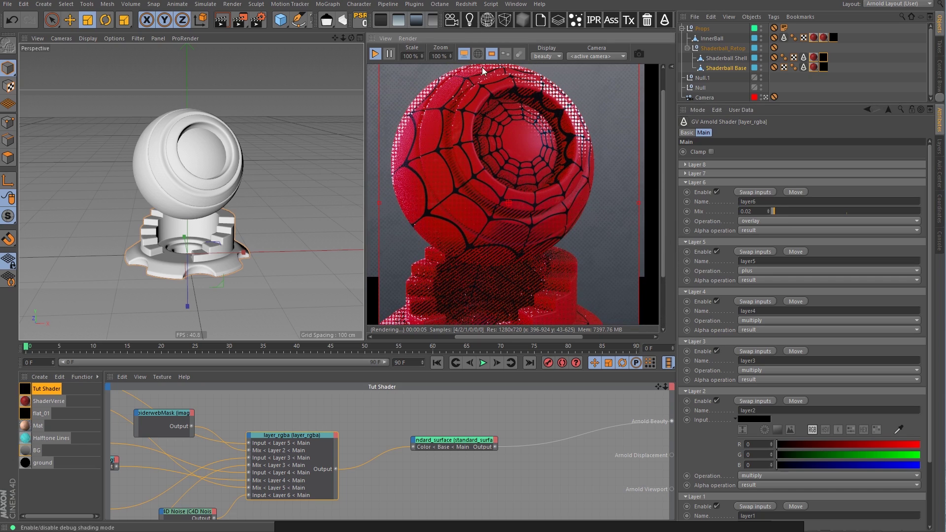
pyautogui.moveTo(373, 342); pyautogui.dragTo(373, 402)
pyautogui.moveTo(664, 182); pyautogui.dragTo(666, 154)
pyautogui.moveTo(382, 72); pyautogui.dragTo(659, 416)
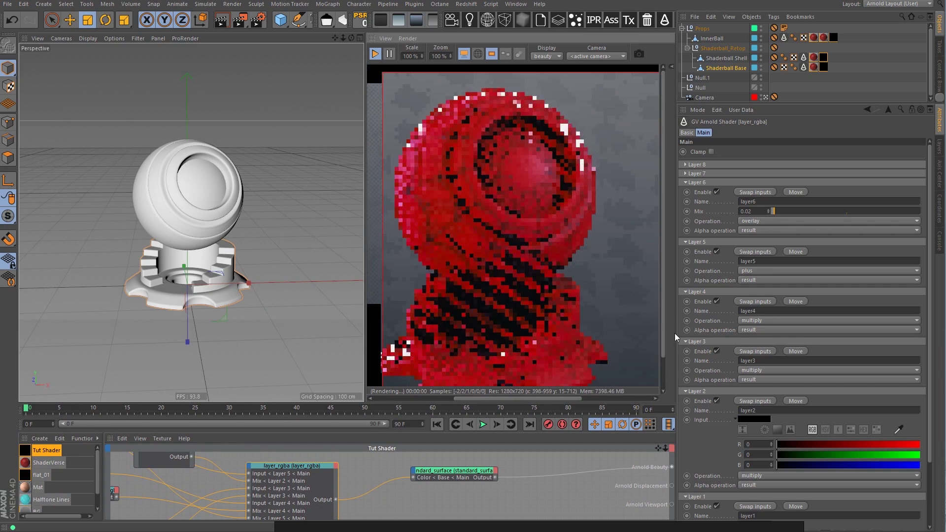
pyautogui.moveTo(666, 287); pyautogui.dragTo(666, 294)
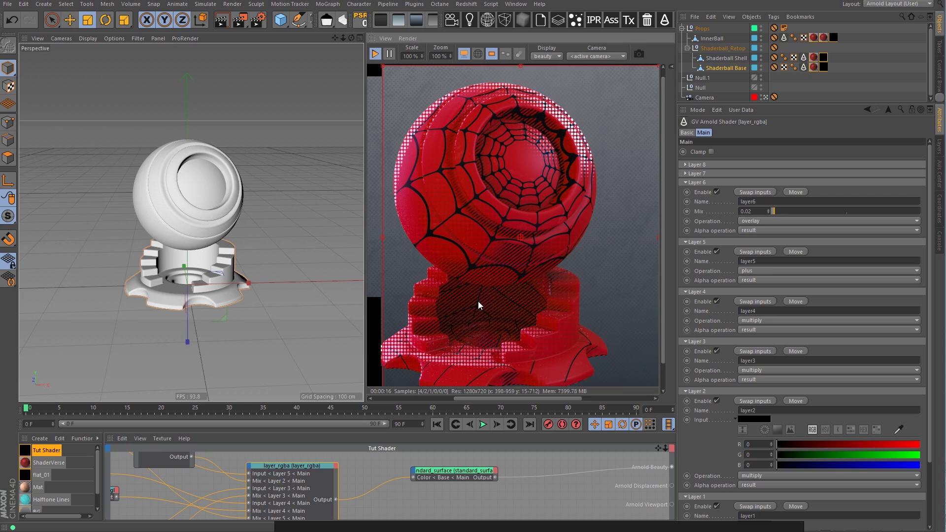
# Give the node editor more height again and return the timeline to frame 0
pyautogui.click(460, 407)
pyautogui.moveTo(483, 433); pyautogui.dragTo(484, 338)
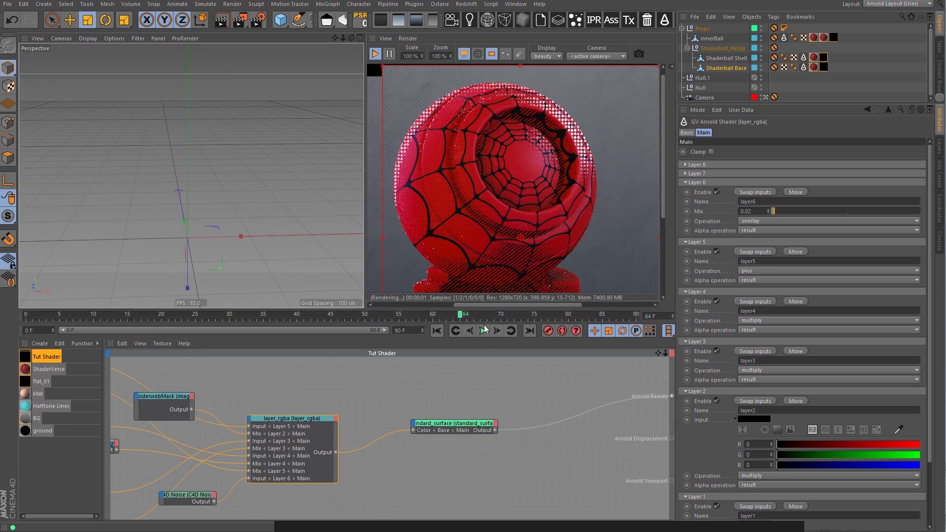
pyautogui.click(436, 331)
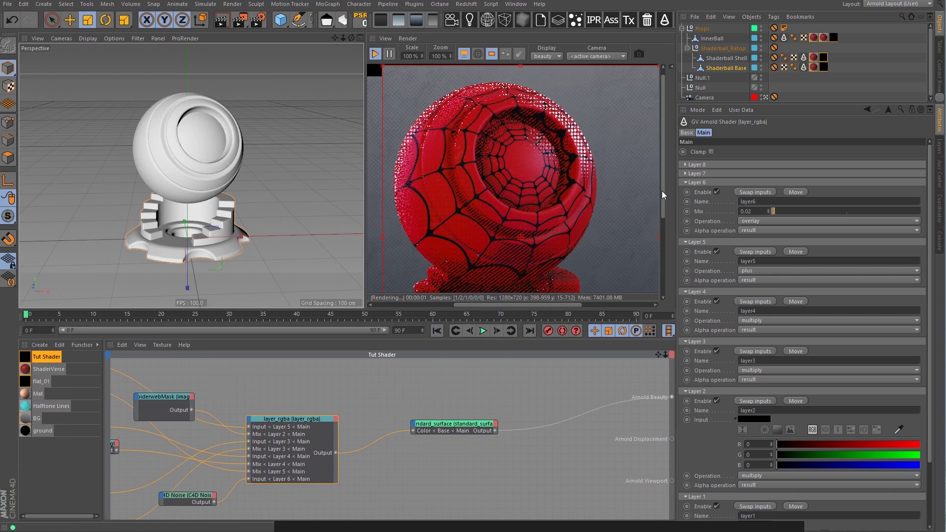
# Try an Output max of 0.4 on the range node of the upper halftone chain
pyautogui.moveTo(164, 458); pyautogui.dragTo(509, 401, button='middle')
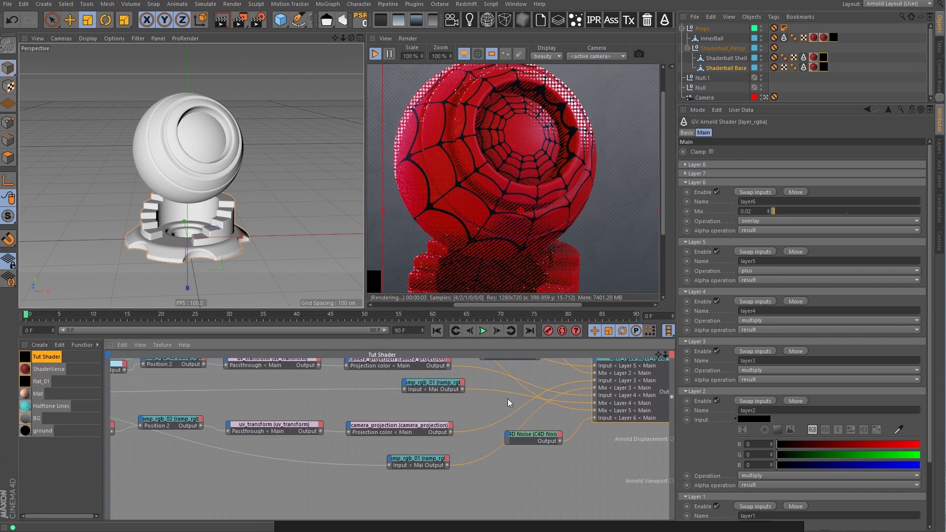
pyautogui.moveTo(366, 449)
pyautogui.mouseDown(button='middle')
pyautogui.moveTo(598, 483)
pyautogui.moveTo(581, 495)
pyautogui.mouseUp(button='middle')
pyautogui.moveTo(397, 433); pyautogui.dragTo(274, 423, button='middle')
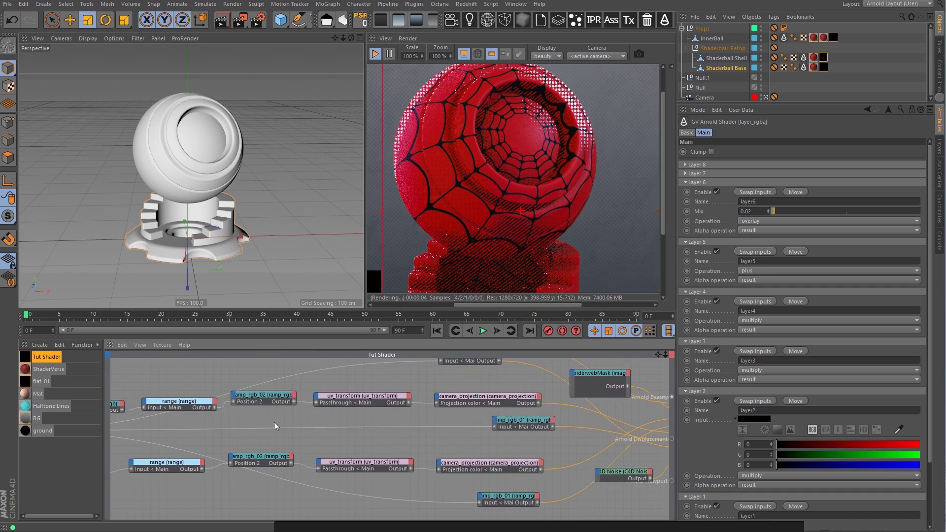
pyautogui.click(522, 423)
pyautogui.moveTo(794, 190); pyautogui.dragTo(794, 190)
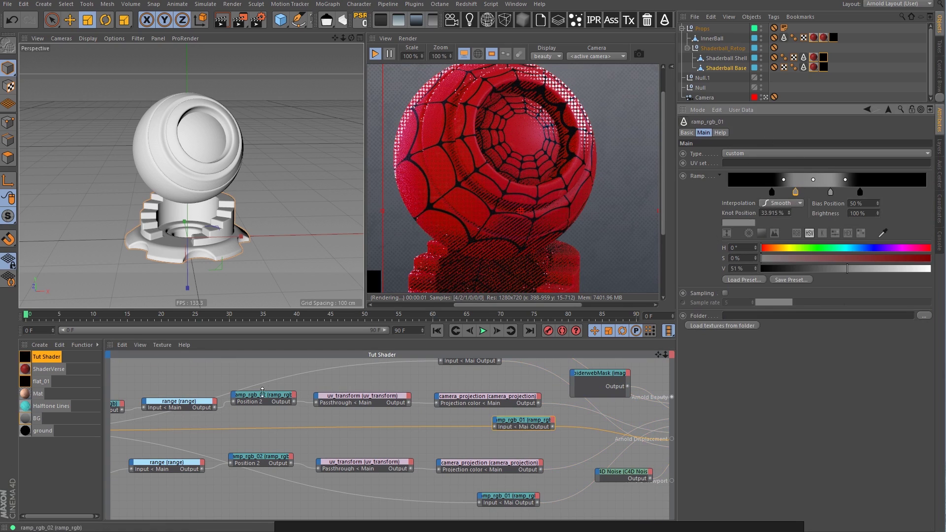
pyautogui.moveTo(187, 404); pyautogui.dragTo(315, 411, button='middle')
pyautogui.click(321, 406)
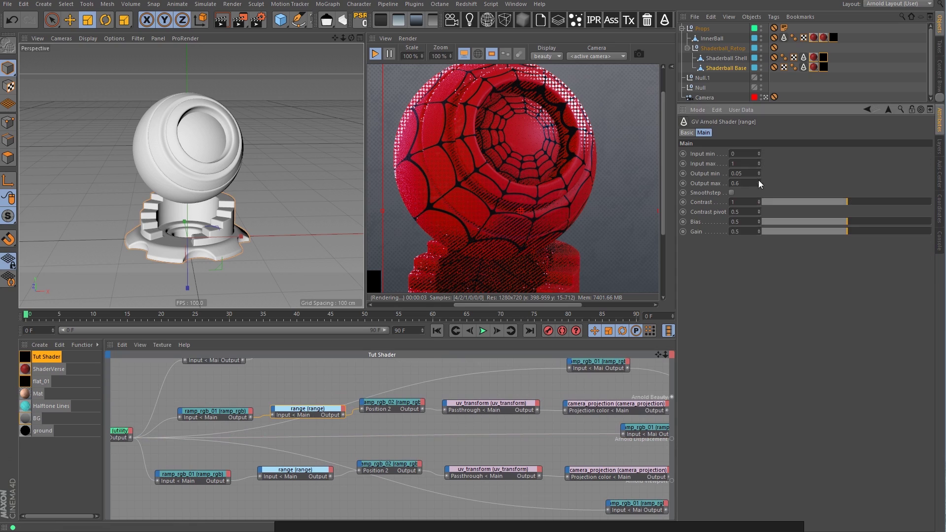
pyautogui.doubleClick(744, 182)
pyautogui.write('.4')
pyautogui.press('Return')
pyautogui.moveTo(746, 184); pyautogui.dragTo(713, 195)
pyautogui.press('Return')
# Set the Repeat of the upper chain's uv_transform node to 200 by 100
pyautogui.click(496, 408)
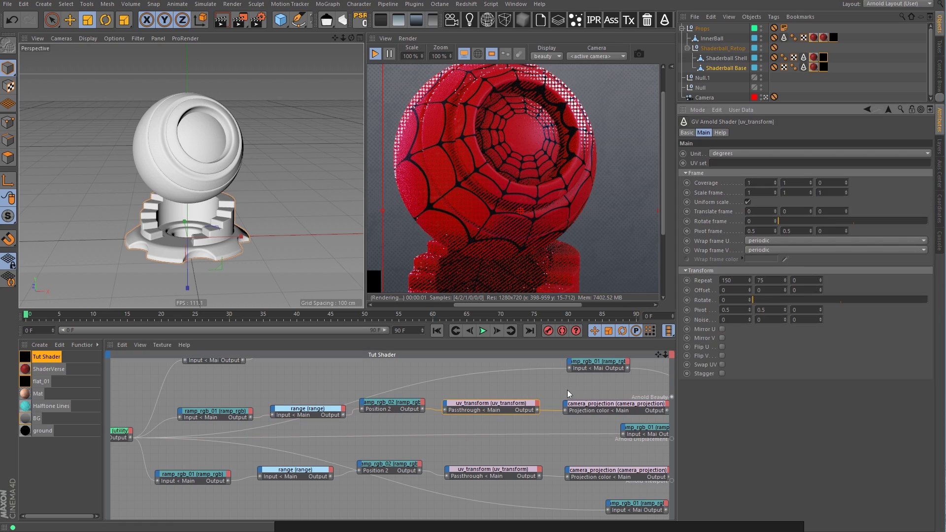
pyautogui.doubleClick(726, 280)
pyautogui.write('200')
pyautogui.doubleClick(780, 281)
pyautogui.write('100')
# Darken the white knot of the lowest ramp_rgb_01 node to a value of 83%
pyautogui.moveTo(544, 477); pyautogui.dragTo(328, 429, button='middle')
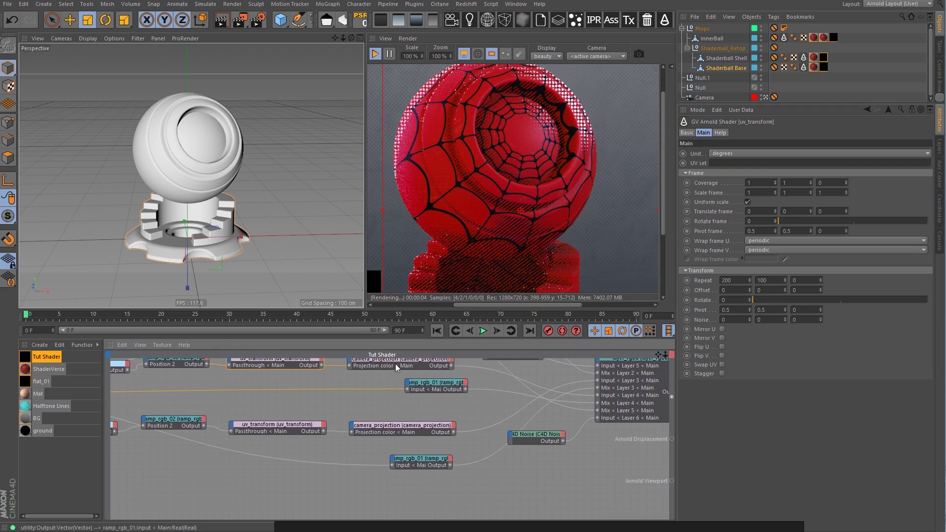
pyautogui.click(433, 464)
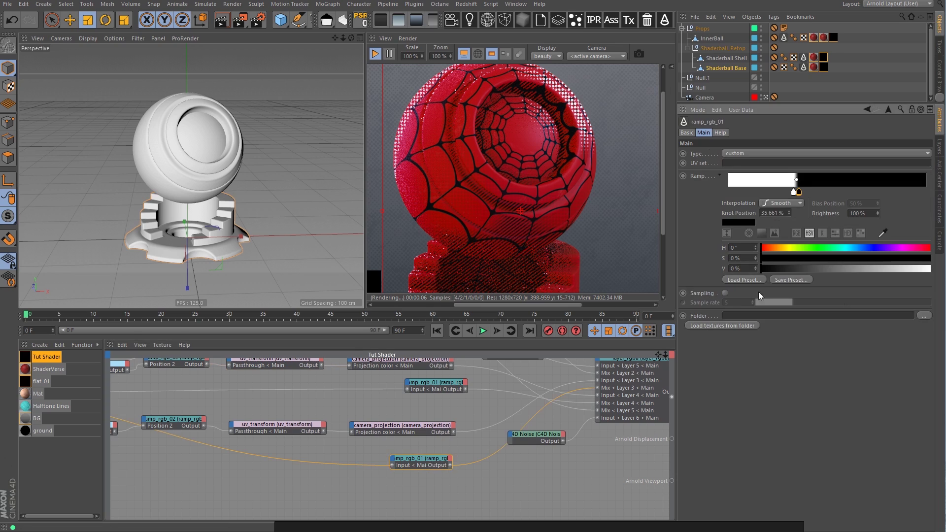
pyautogui.click(794, 191)
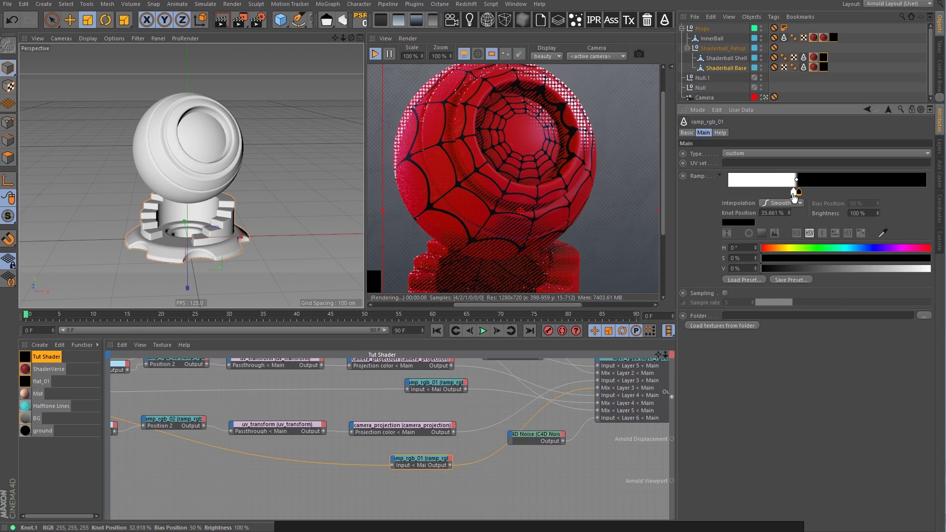
pyautogui.moveTo(859, 271); pyautogui.dragTo(890, 268)
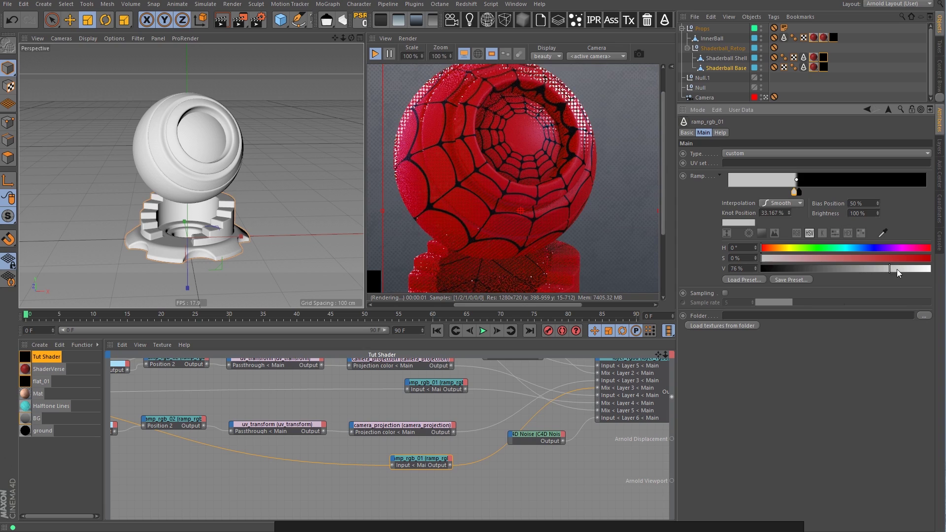
pyautogui.click(902, 268)
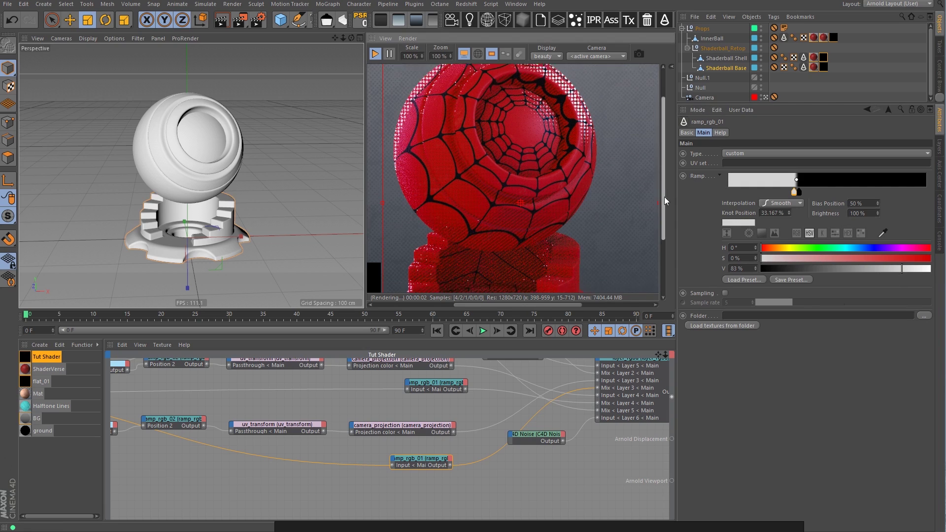
# Re-render regions around the shaderball's base and its upper ball to inspect the softened hatching and finer dots
pyautogui.moveTo(664, 197); pyautogui.dragTo(665, 271)
pyautogui.moveTo(378, 148); pyautogui.dragTo(563, 286)
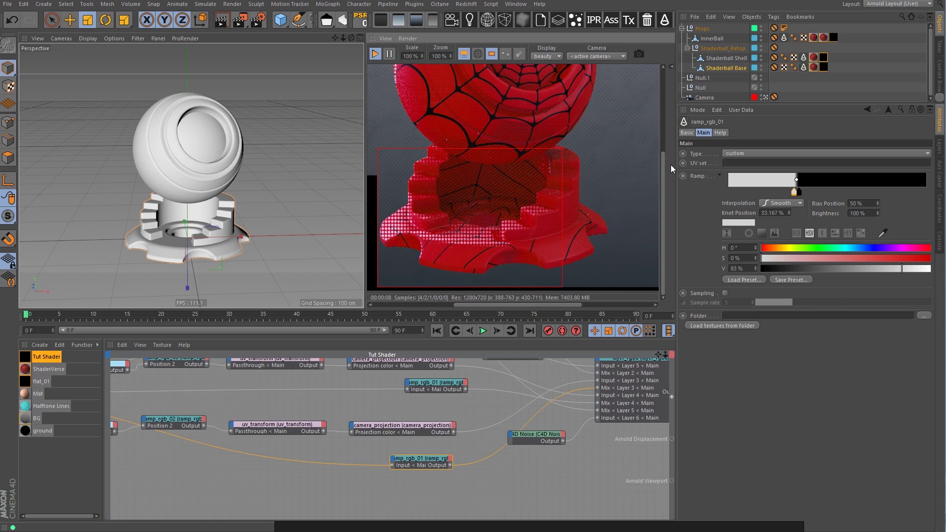
pyautogui.moveTo(666, 206); pyautogui.dragTo(664, 137)
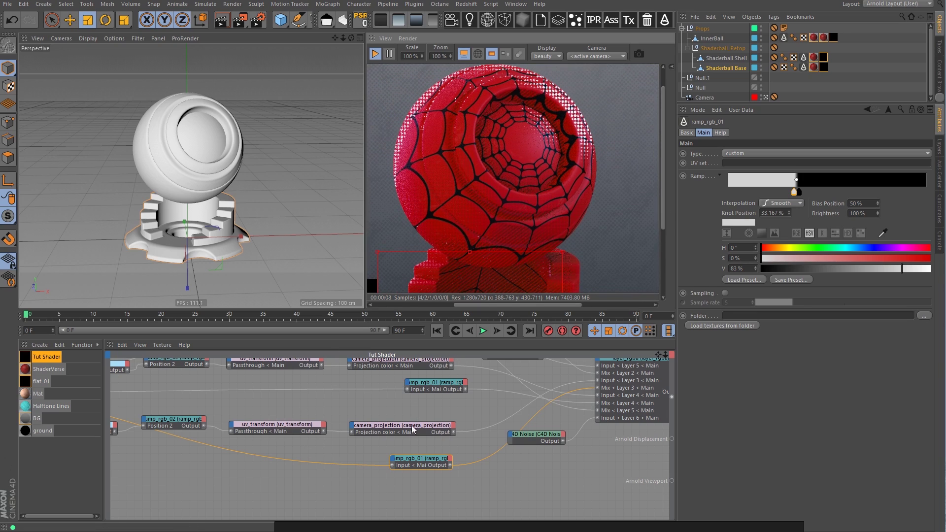
pyautogui.moveTo(396, 76); pyautogui.dragTo(610, 264)
pyautogui.moveTo(663, 170); pyautogui.dragTo(642, 146)
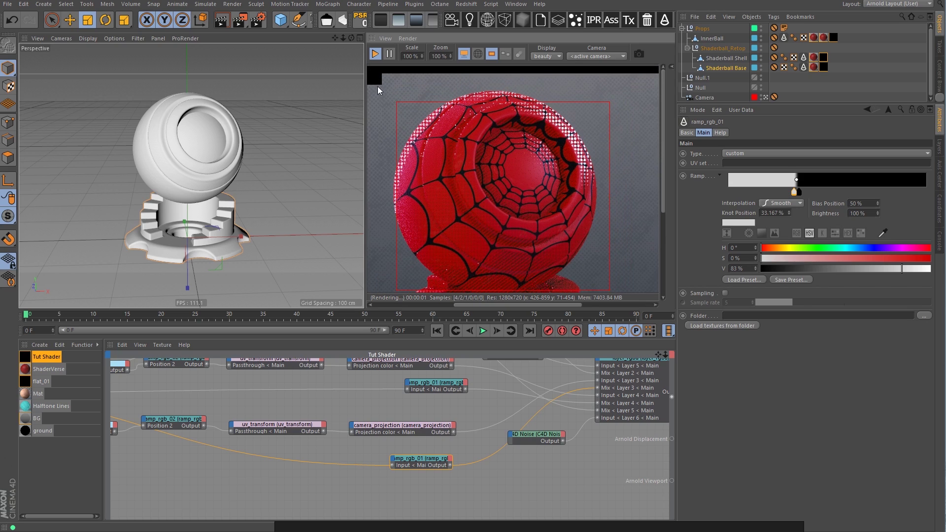
pyautogui.moveTo(386, 83); pyautogui.dragTo(625, 332)
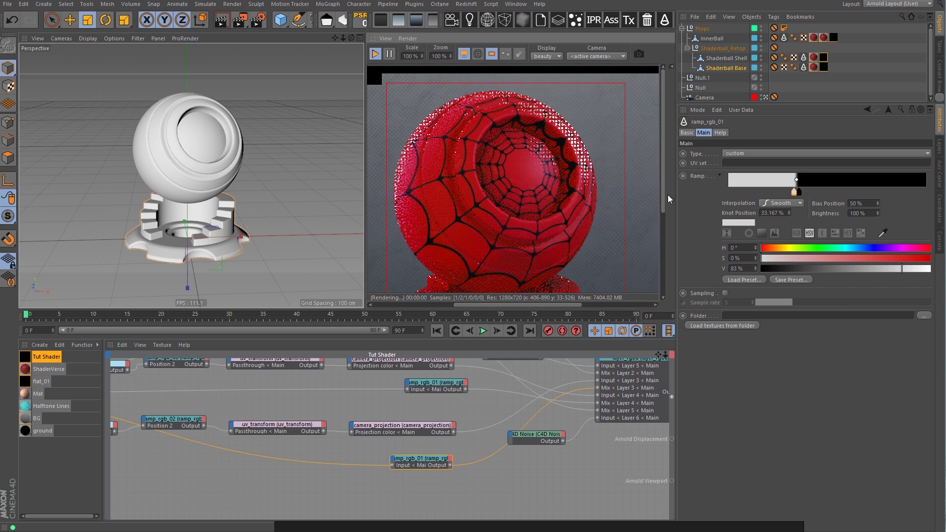
# Enlarge the Arnold render view by shrinking the node editor and the perspective viewport so the whole shaderball fits
pyautogui.moveTo(664, 193); pyautogui.dragTo(664, 201)
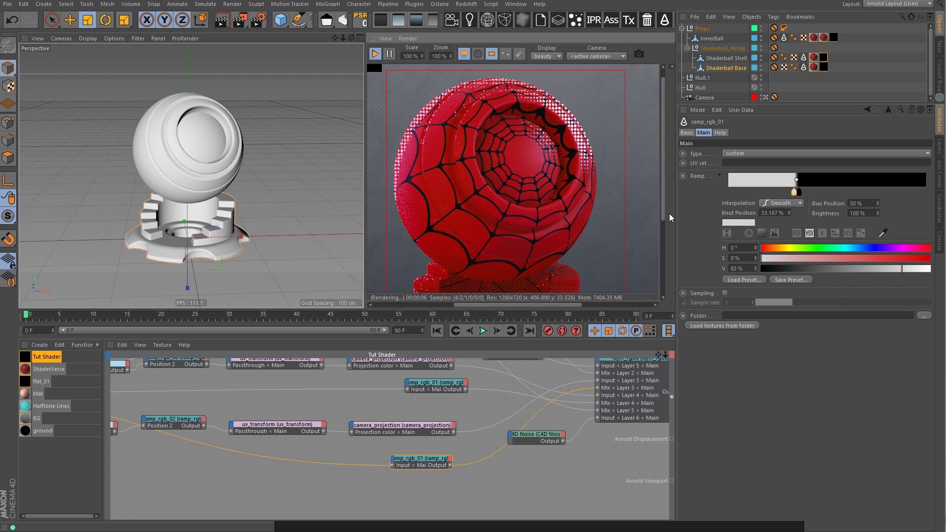
pyautogui.moveTo(539, 430); pyautogui.dragTo(447, 473, button='middle')
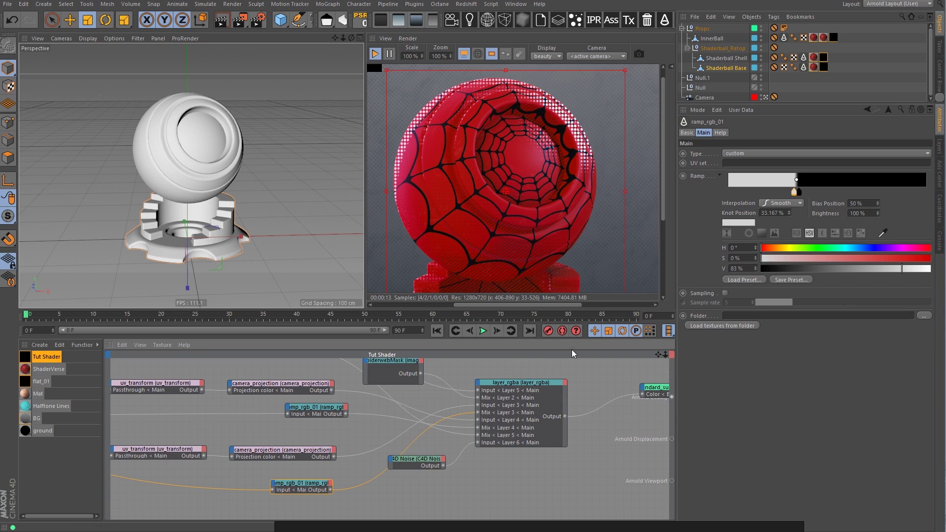
pyautogui.scroll(-2, 664, 170)
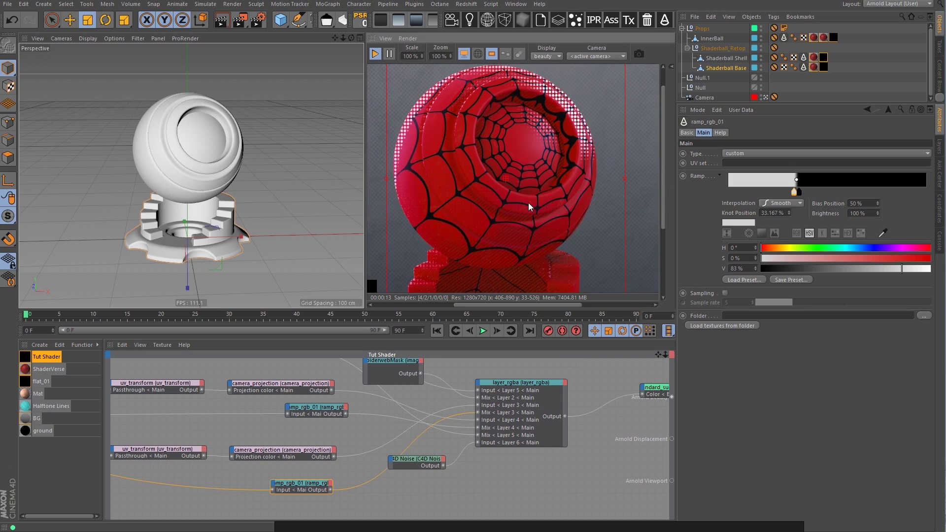
pyautogui.moveTo(341, 309); pyautogui.dragTo(328, 431)
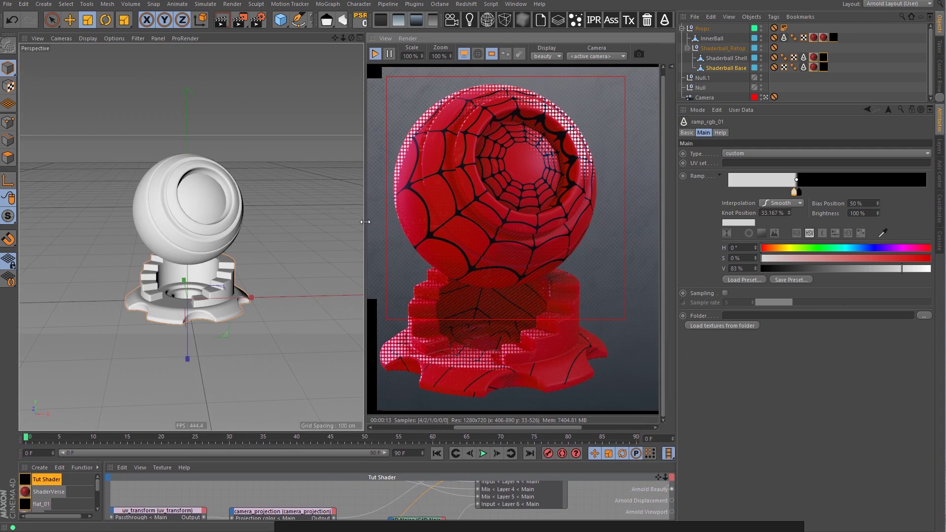
pyautogui.moveTo(365, 222); pyautogui.dragTo(251, 223)
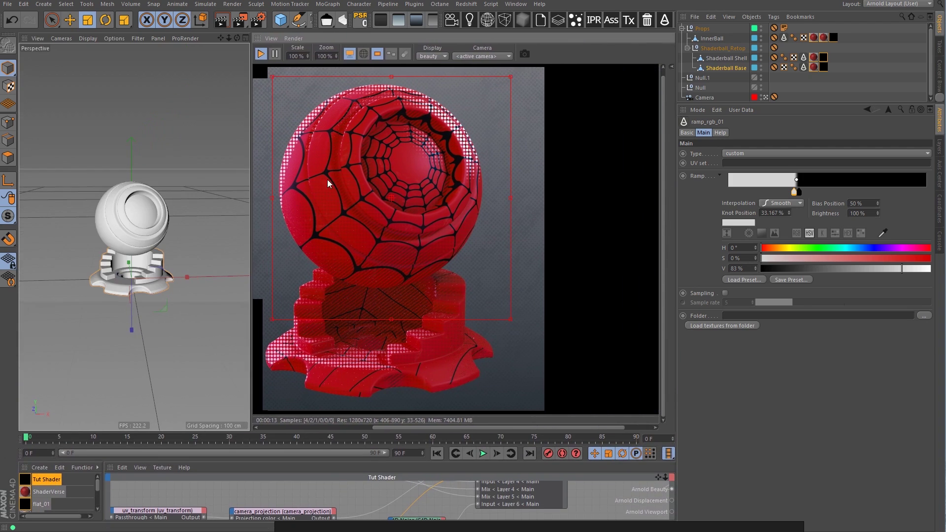
# Turn off region rendering to re-render the full frame, and center the shaderball in the render view for inspection
pyautogui.click(377, 53)
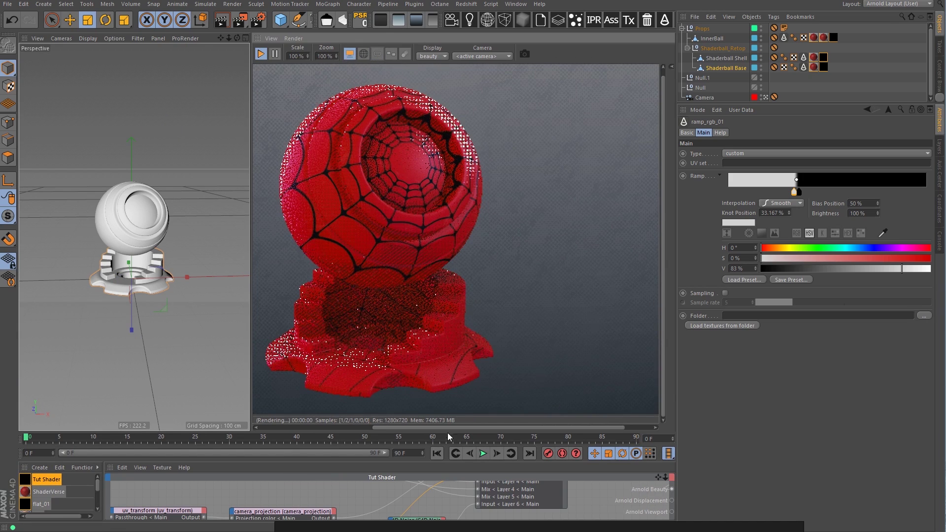
pyautogui.moveTo(454, 429); pyautogui.dragTo(404, 427)
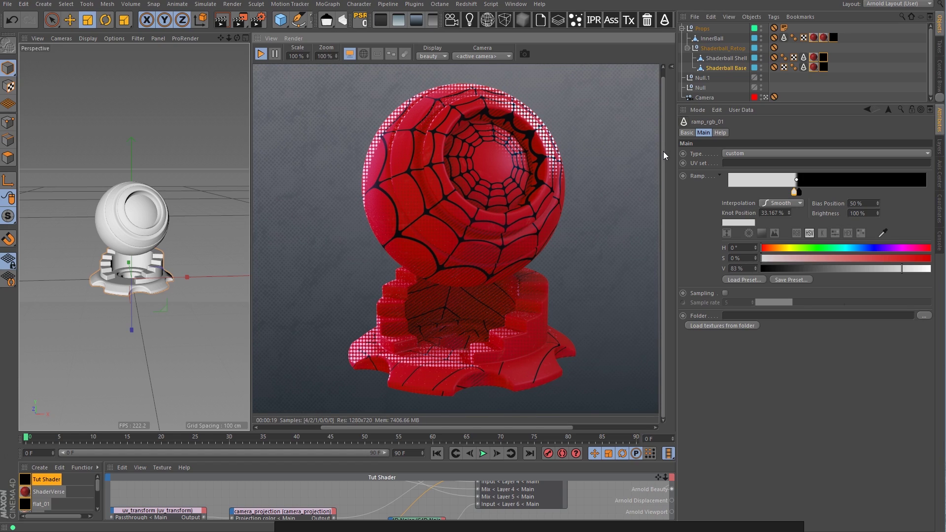
pyautogui.moveTo(664, 152)
pyautogui.mouseDown()
pyautogui.moveTo(667, 133)
pyautogui.moveTo(663, 164)
pyautogui.moveTo(667, 140)
pyautogui.mouseUp()
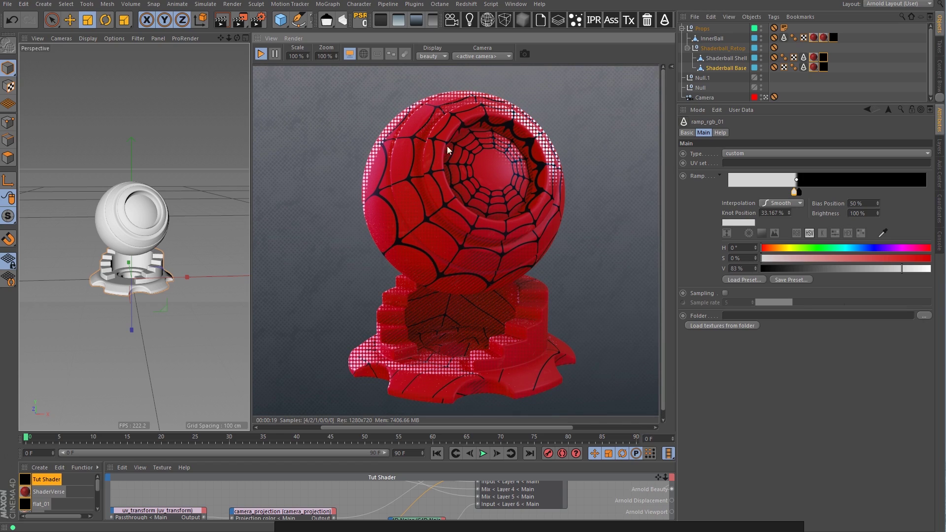